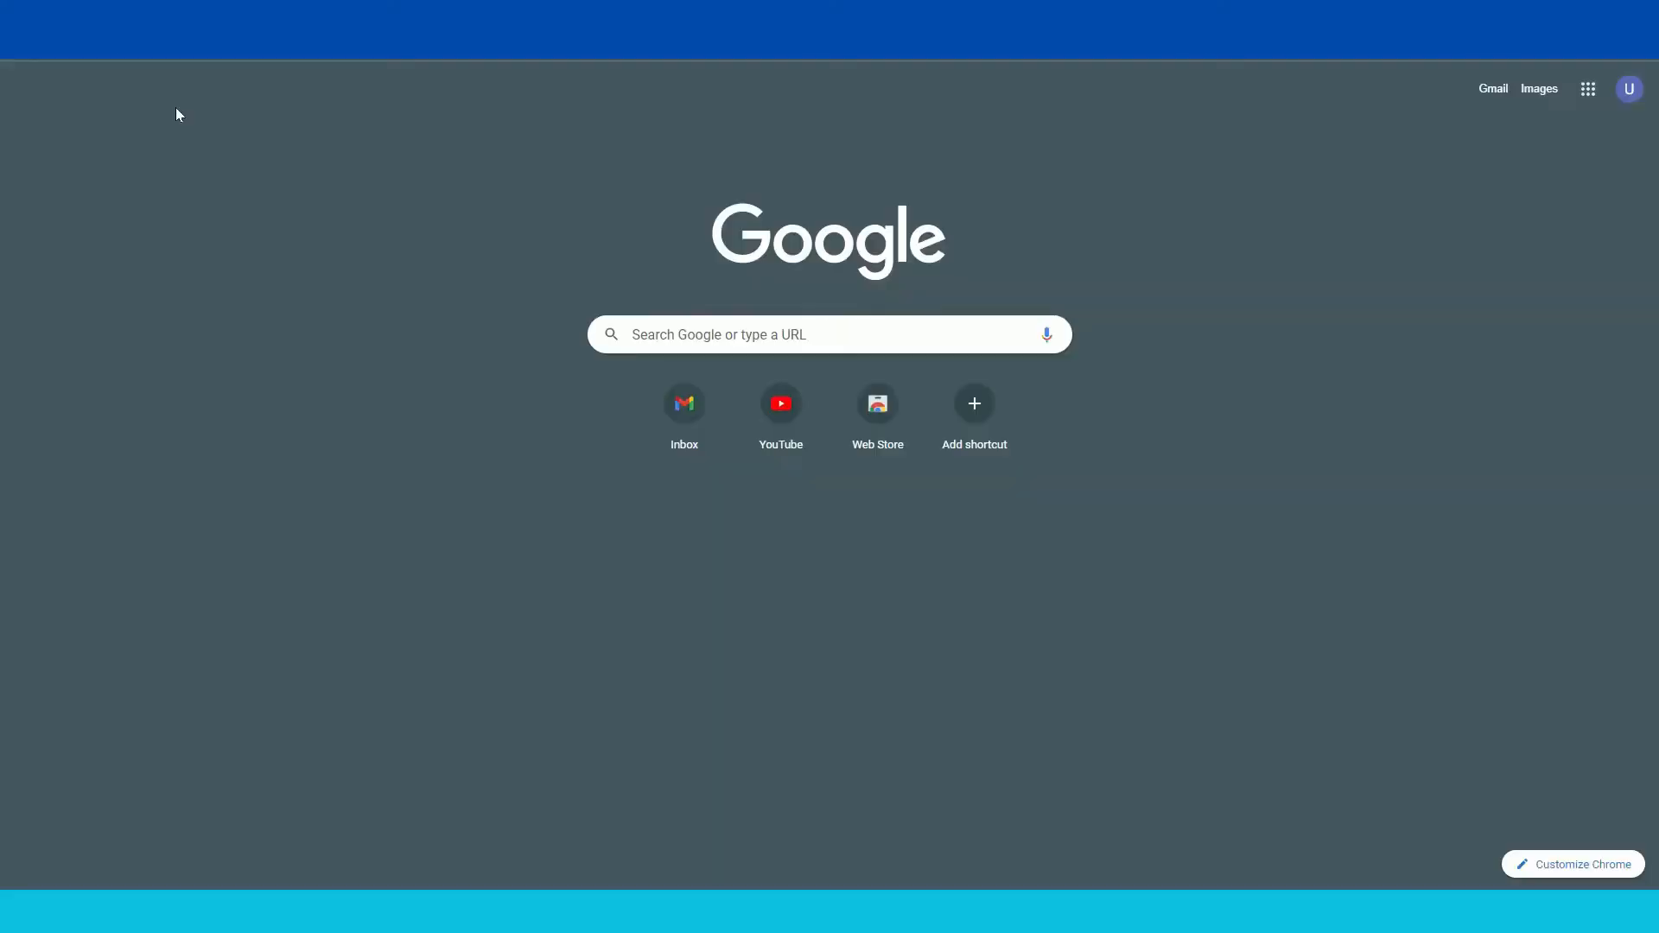
# Search Google for 'fiver' and open the Fiverr – Freelance Services Marketplace result
pyautogui.write('fiver')
pyautogui.press('Return')
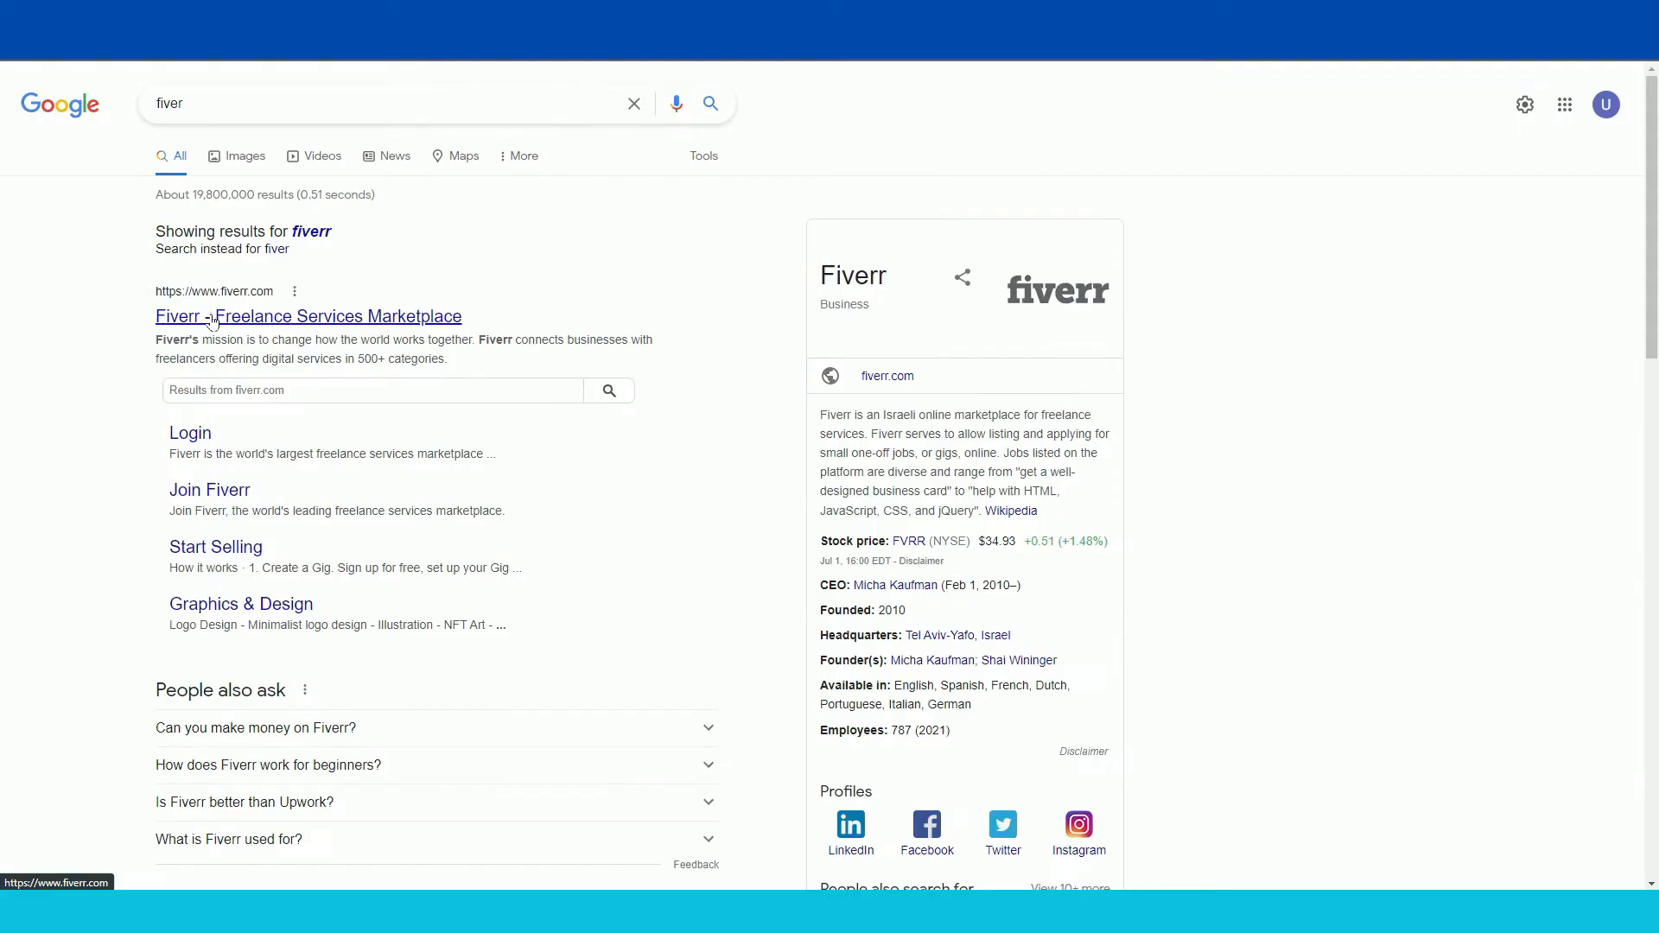
pyautogui.click(213, 318)
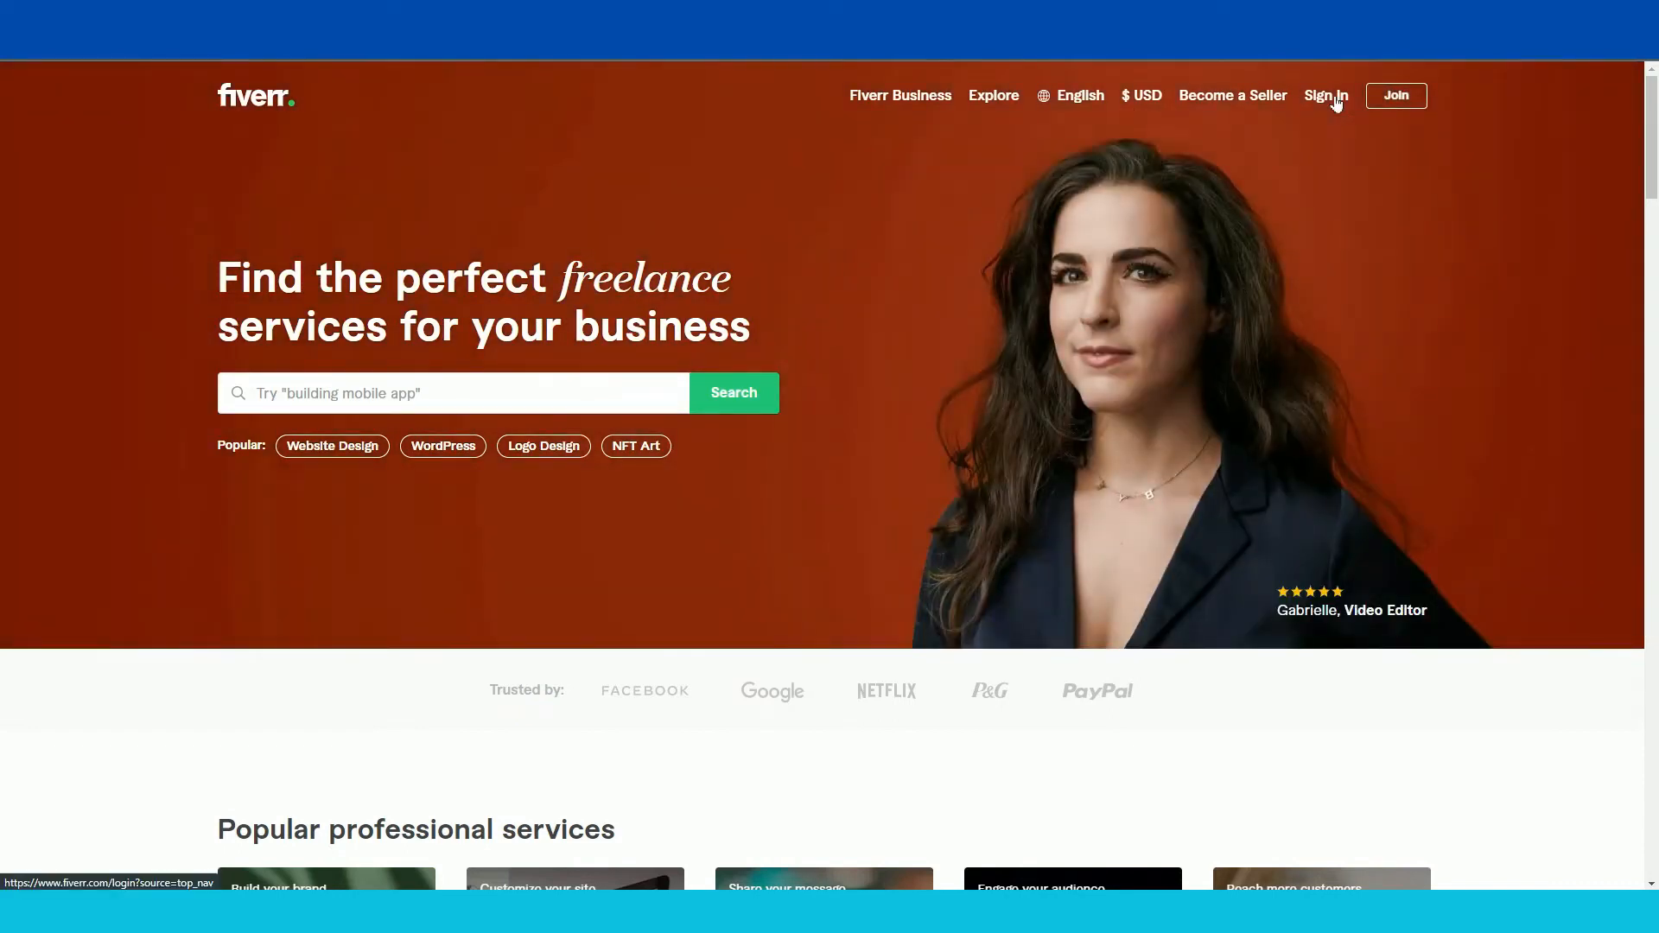
# Start joining Fiverr through Continue with Google and pick the Google account
pyautogui.click(1331, 96)
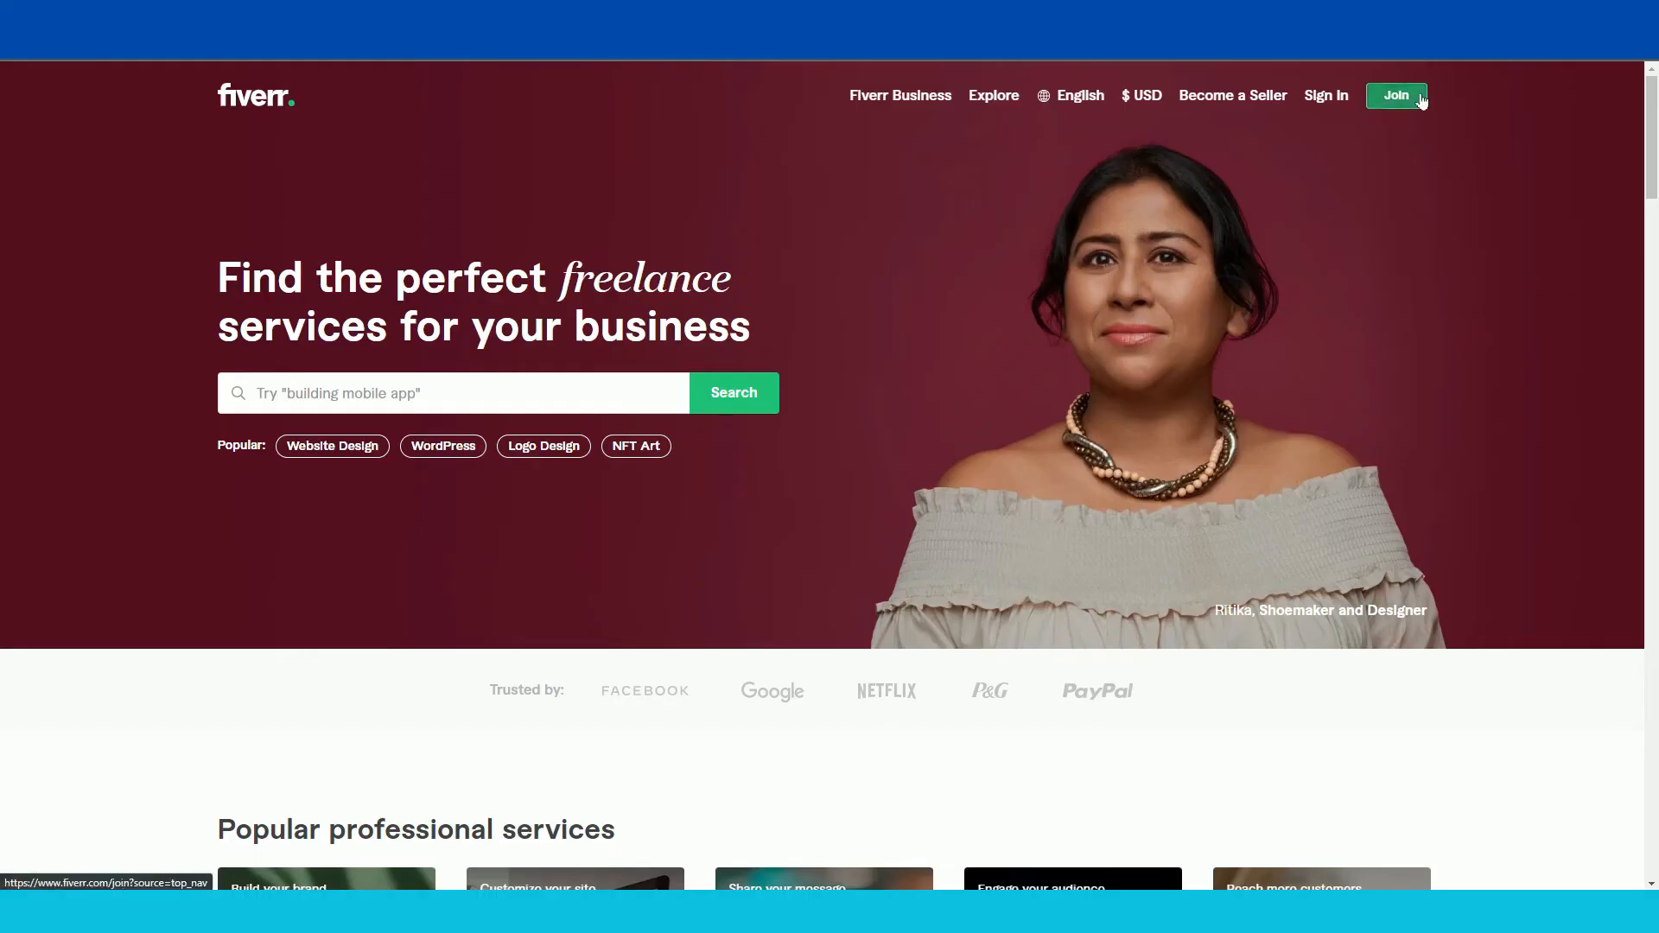
pyautogui.click(1421, 98)
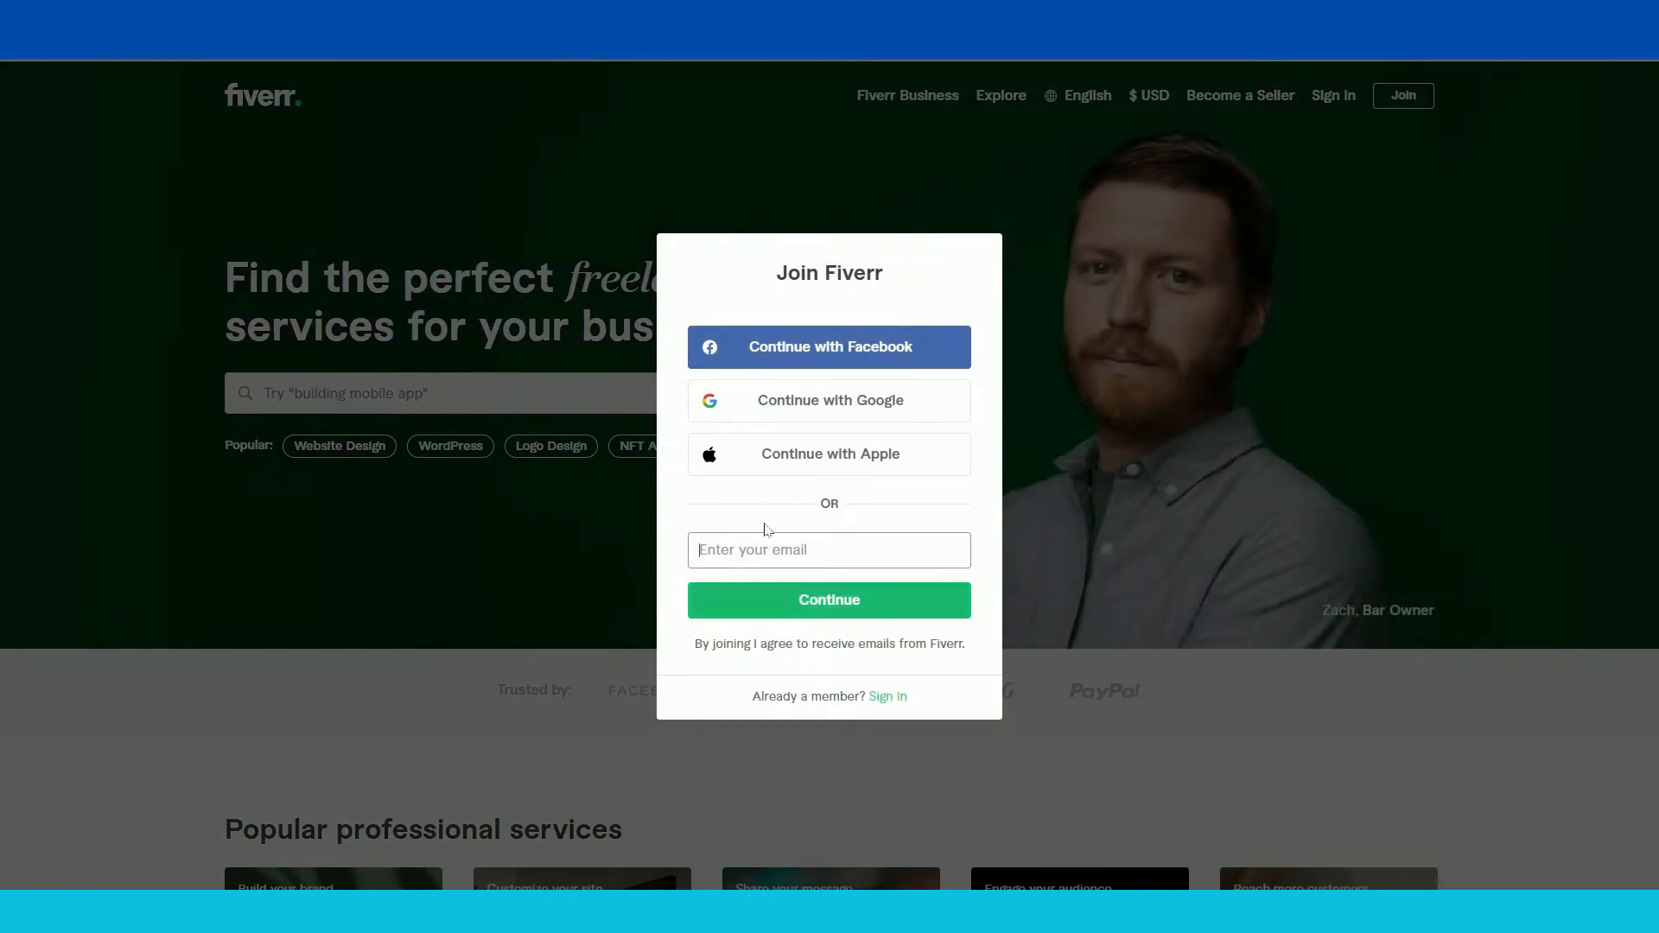
pyautogui.click(888, 692)
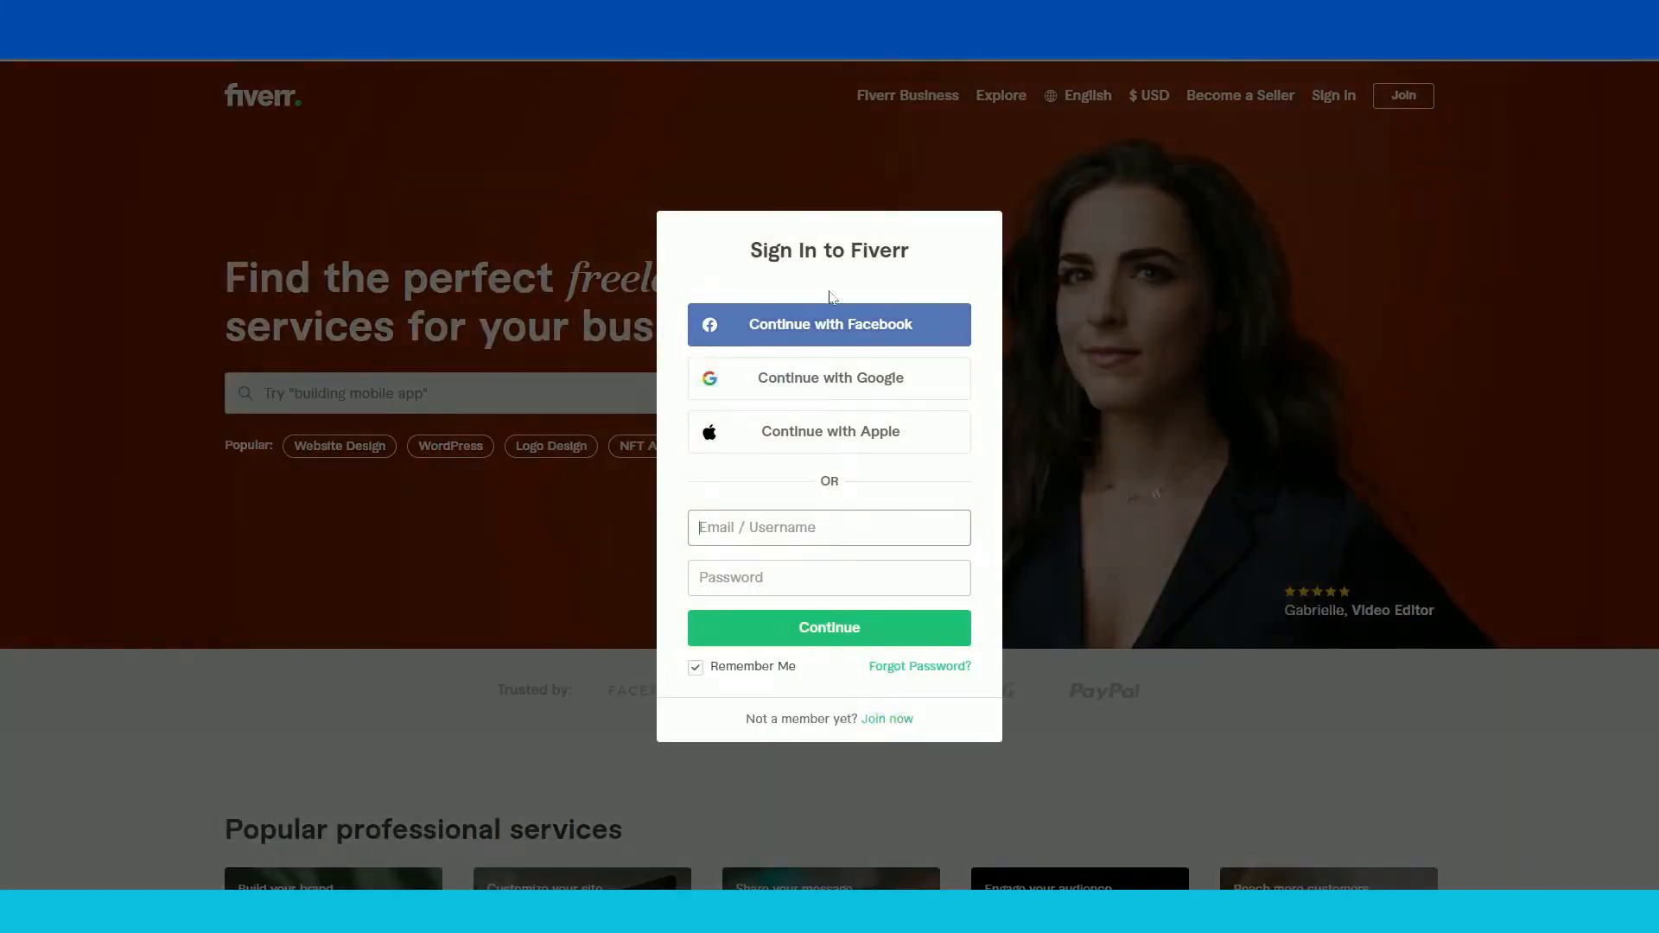
pyautogui.click(875, 723)
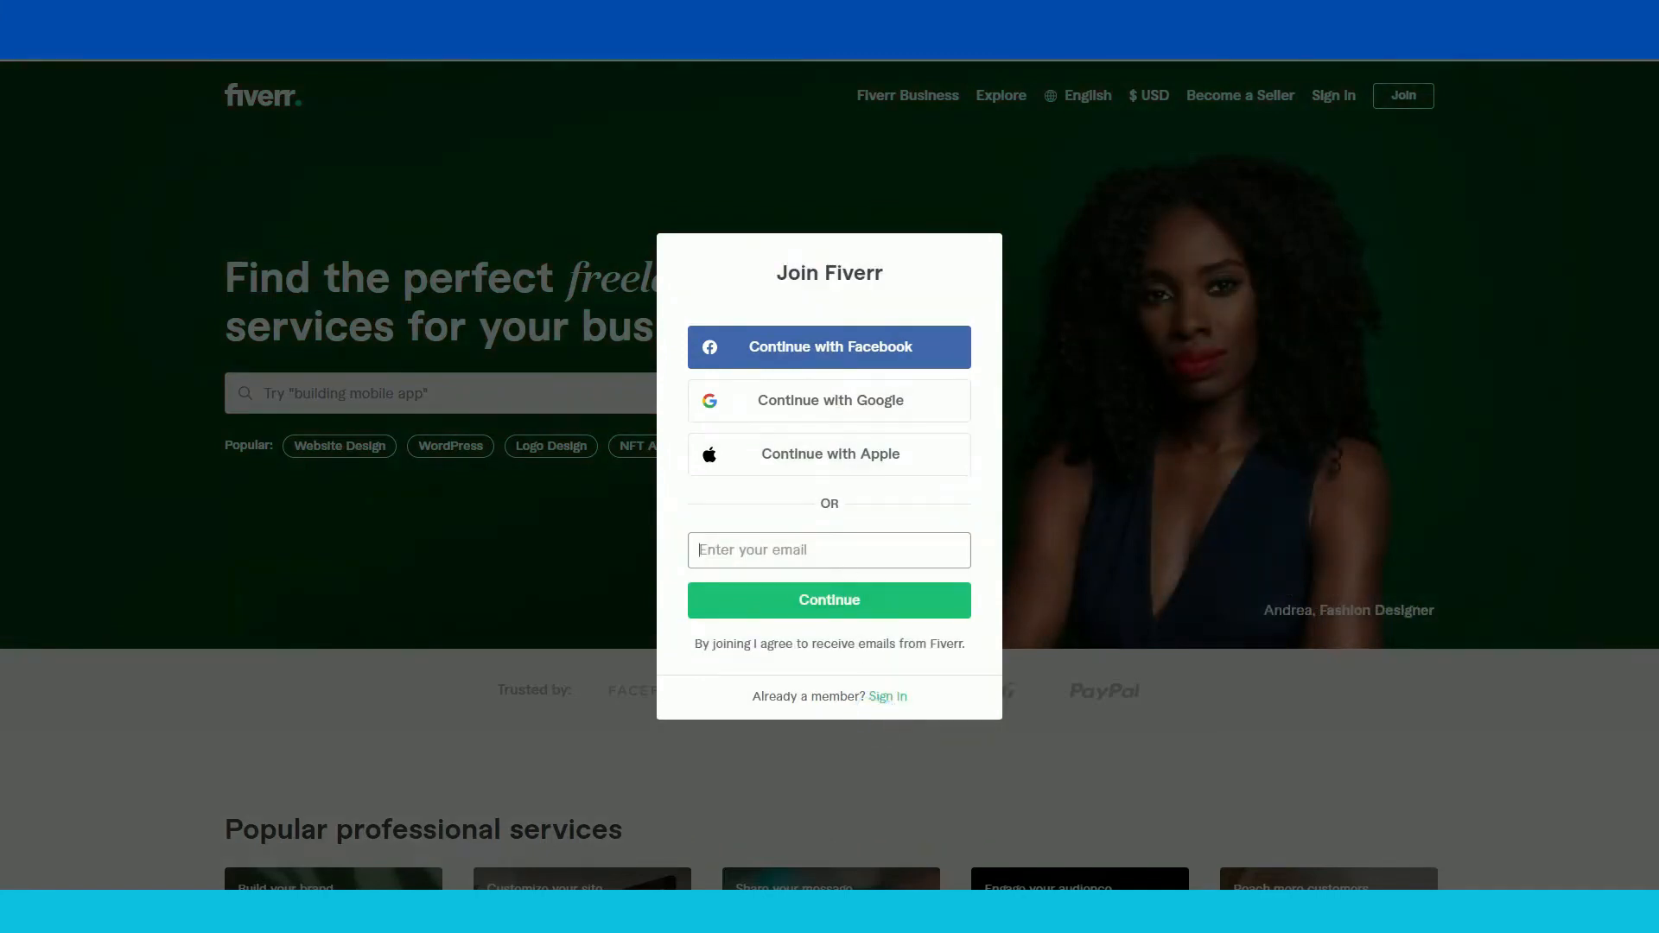
pyautogui.click(765, 544)
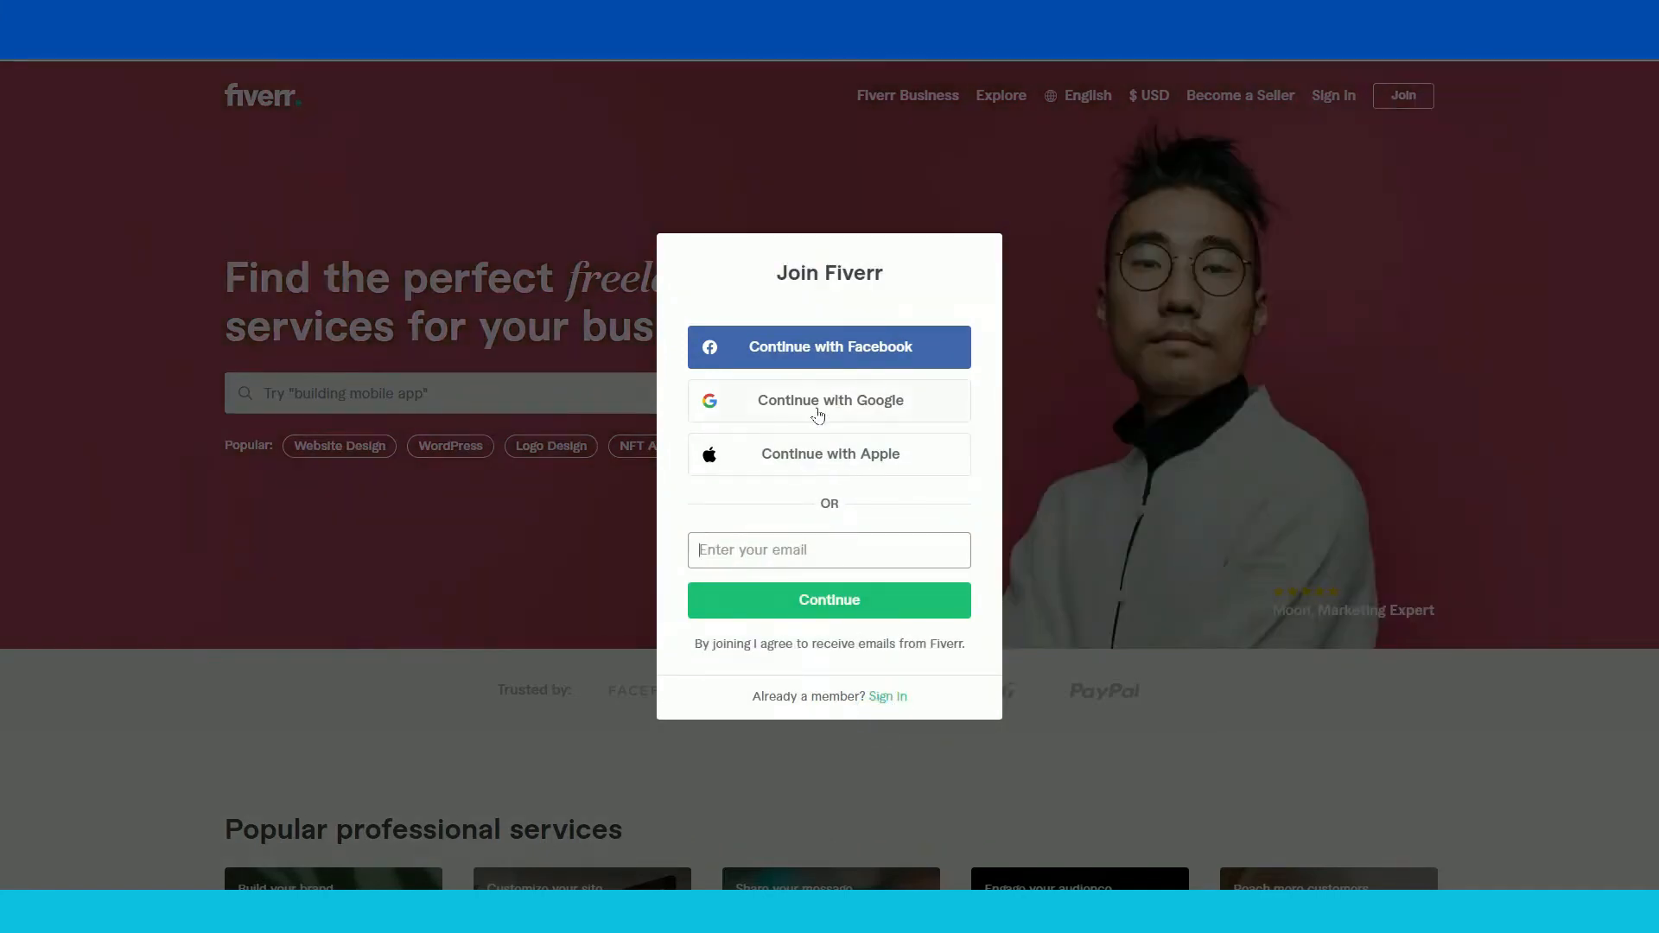
pyautogui.click(818, 416)
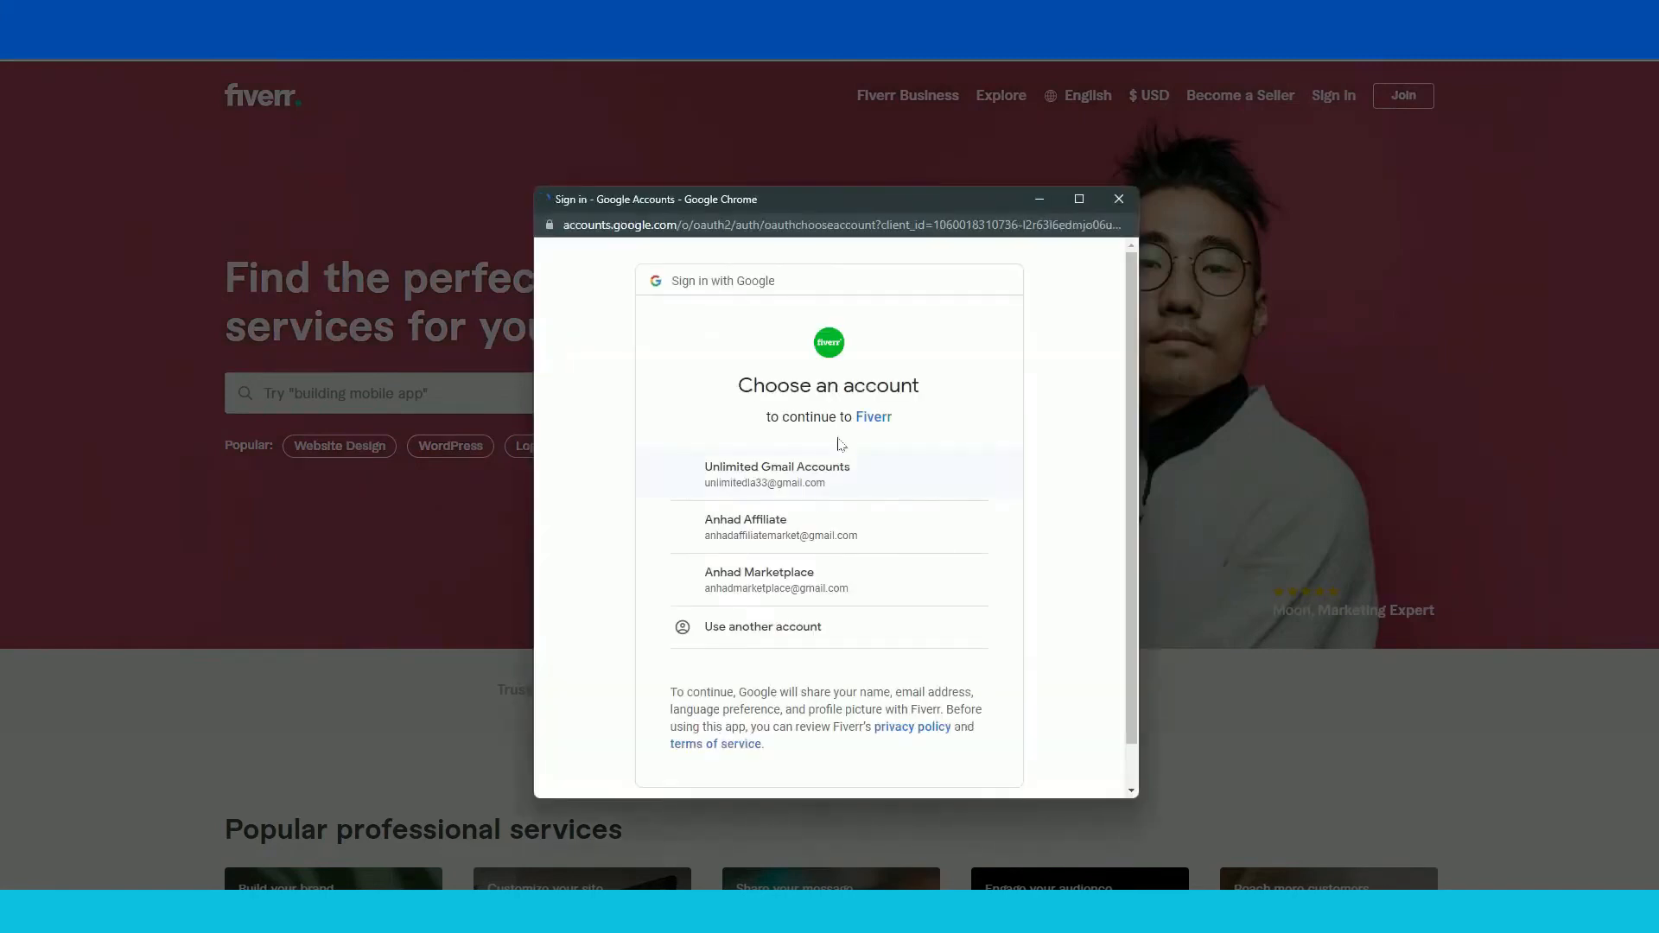
pyautogui.click(760, 540)
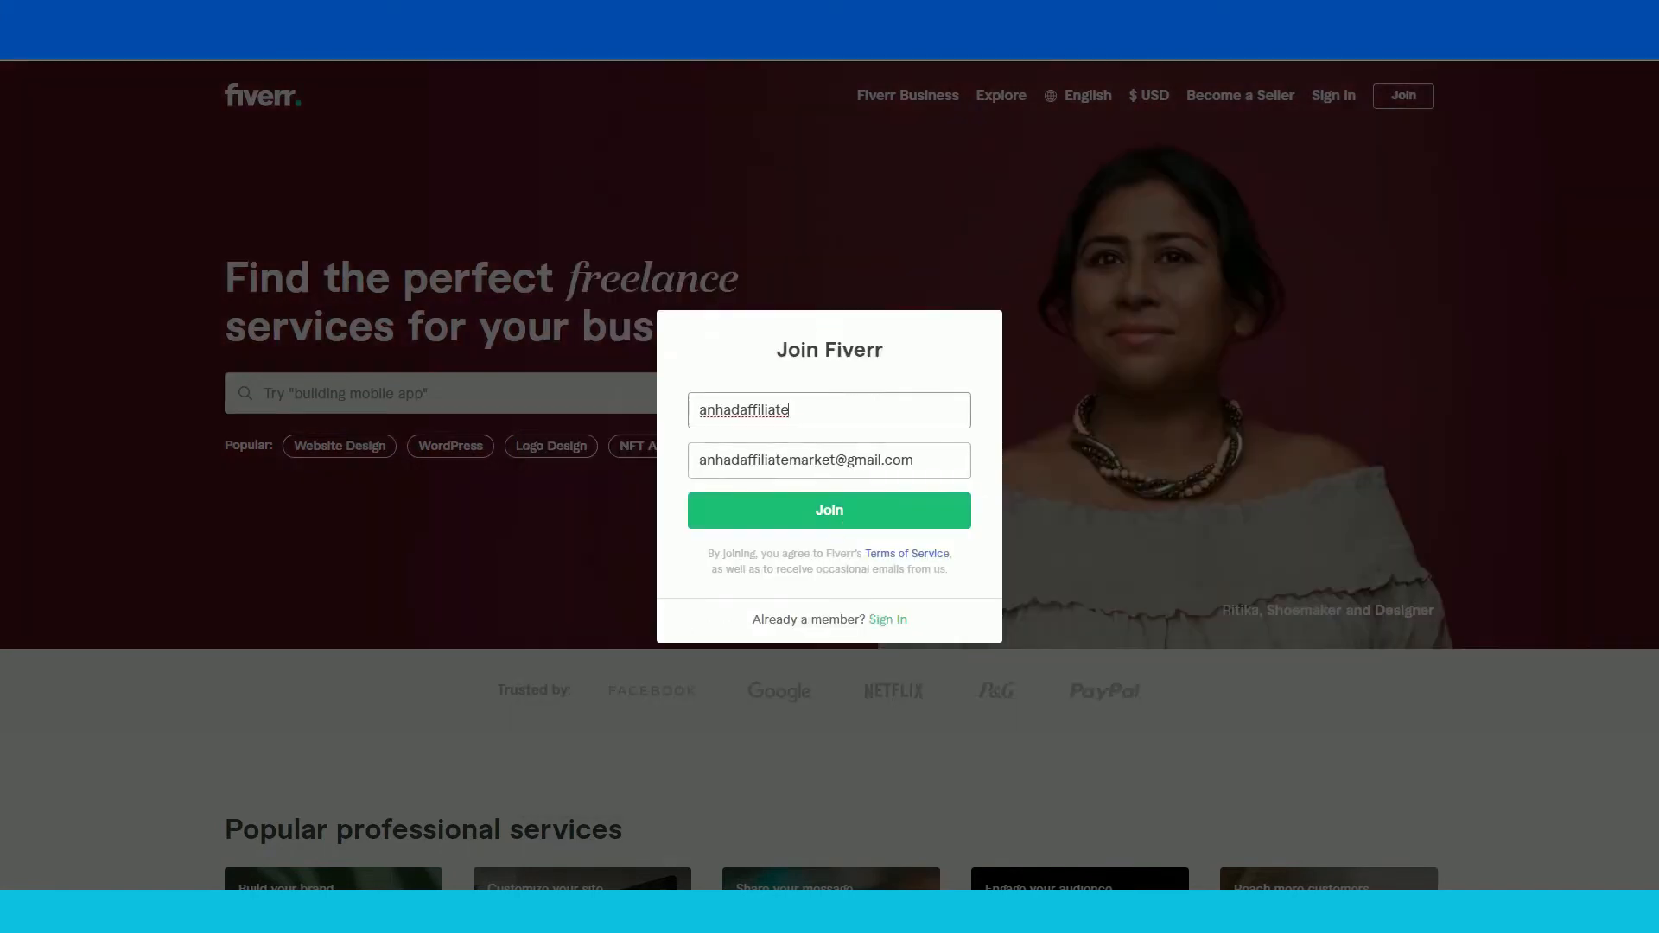
# Capitalise letters in the suggested username and submit the join form
pyautogui.click(746, 407)
pyautogui.press('BackSpace')
pyautogui.write('A')
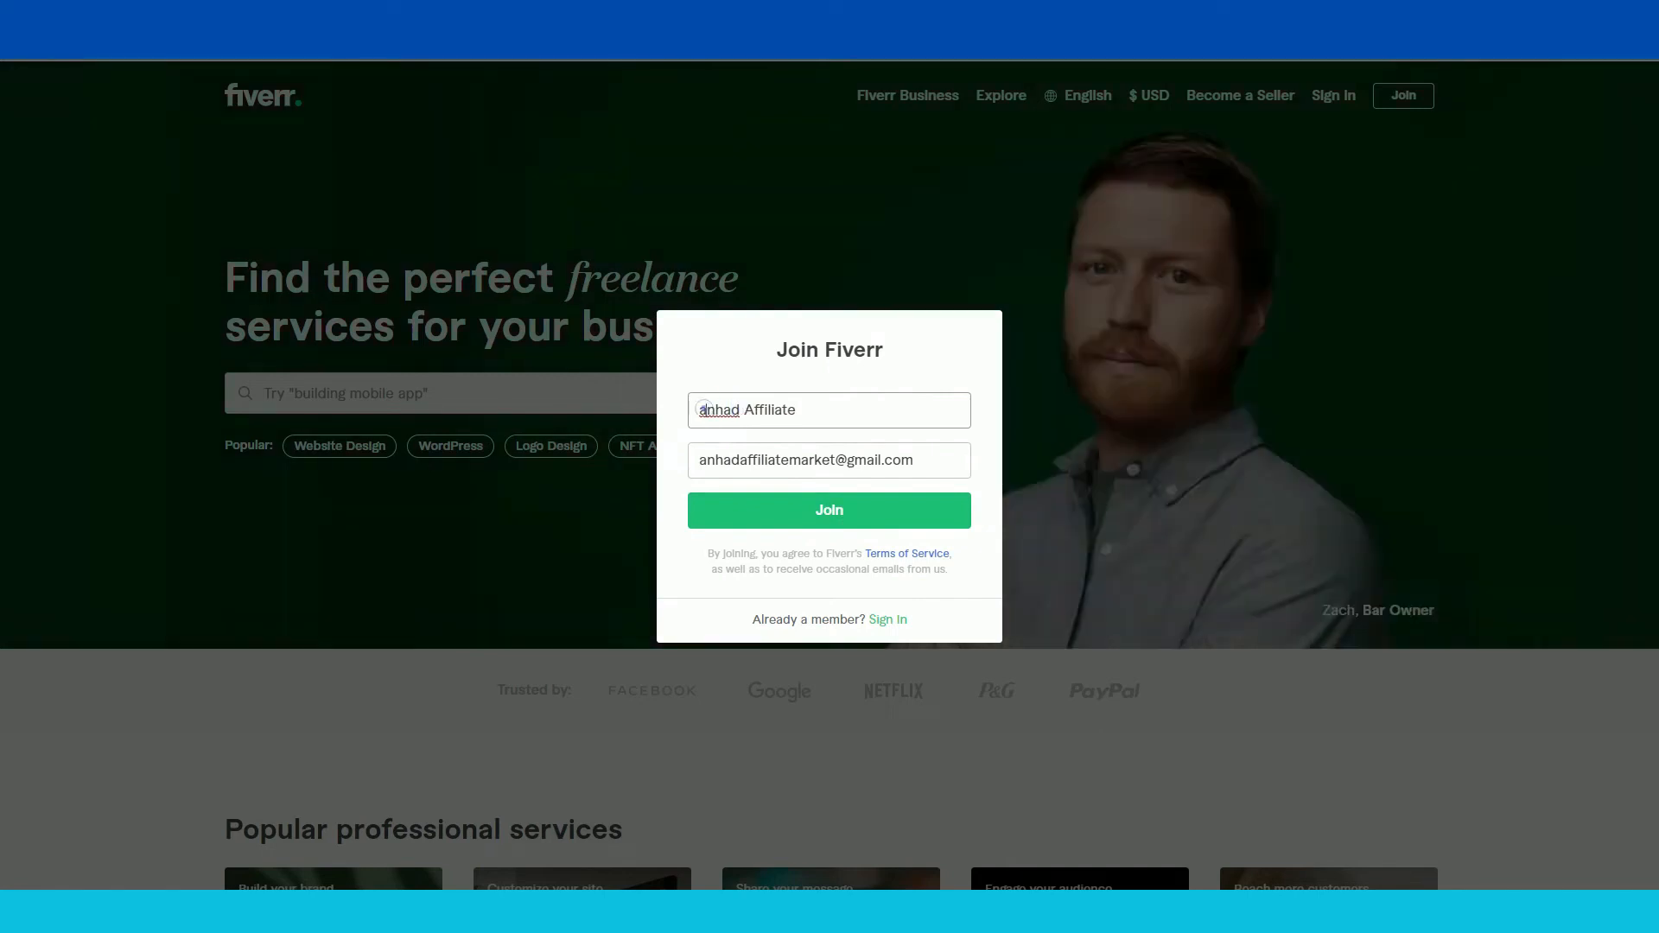
pyautogui.click(705, 409)
pyautogui.press('BackSpace')
pyautogui.write('A')
pyautogui.click(799, 522)
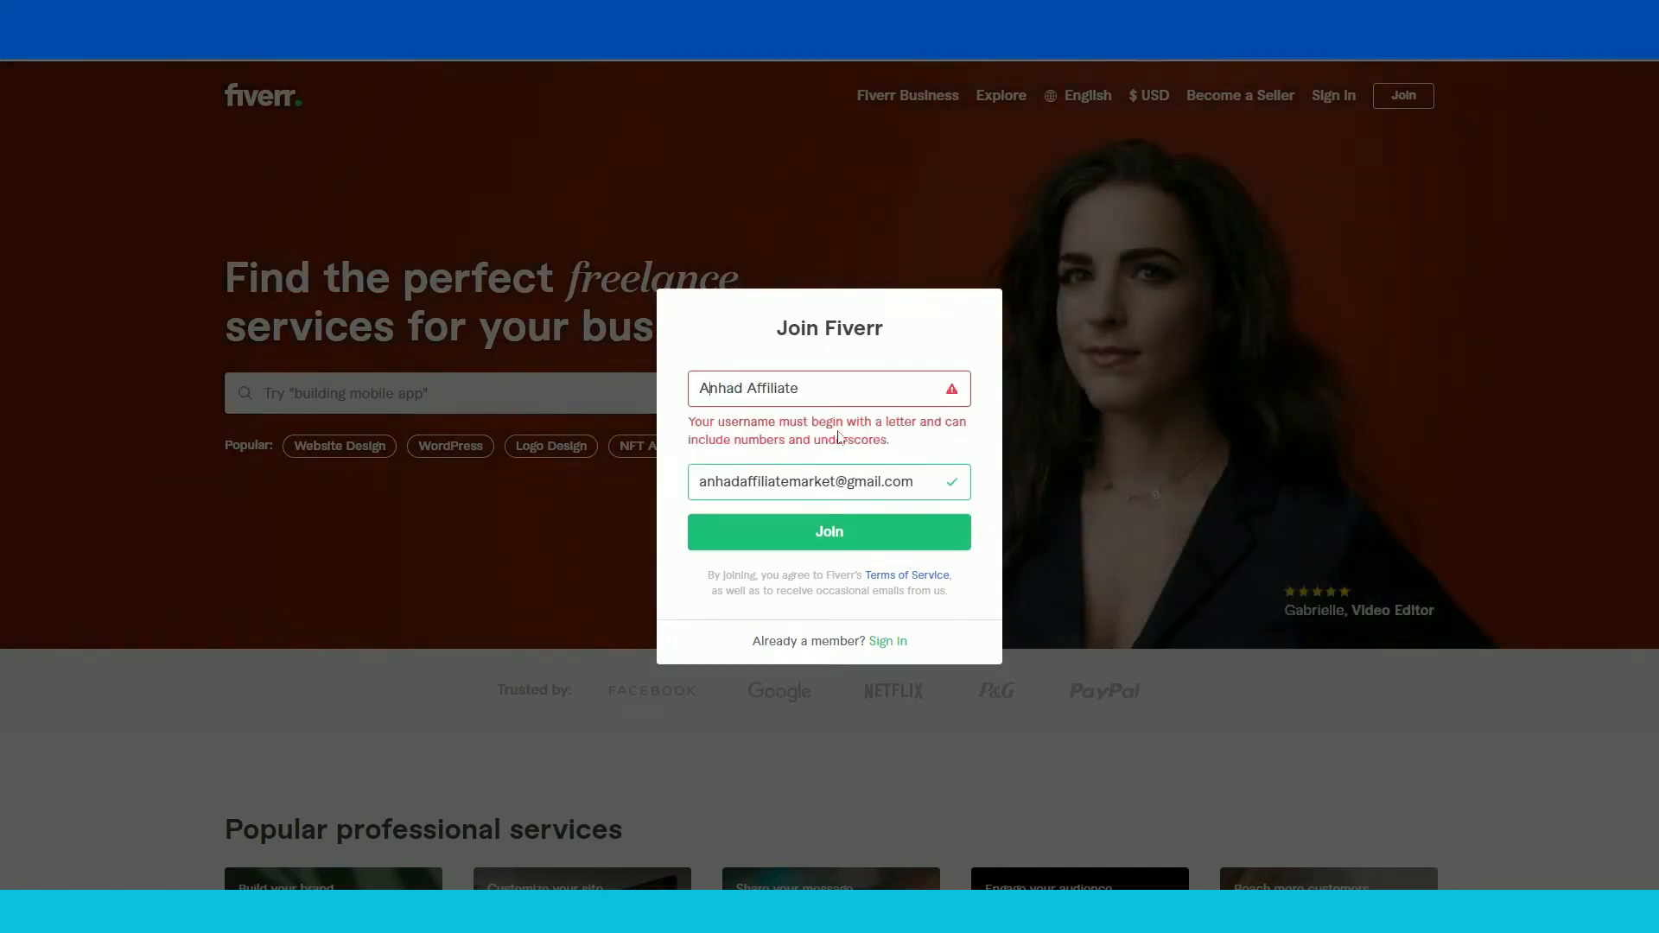
# Replace the rejected username with a new valid username and complete joining
pyautogui.tripleClick(835, 384)
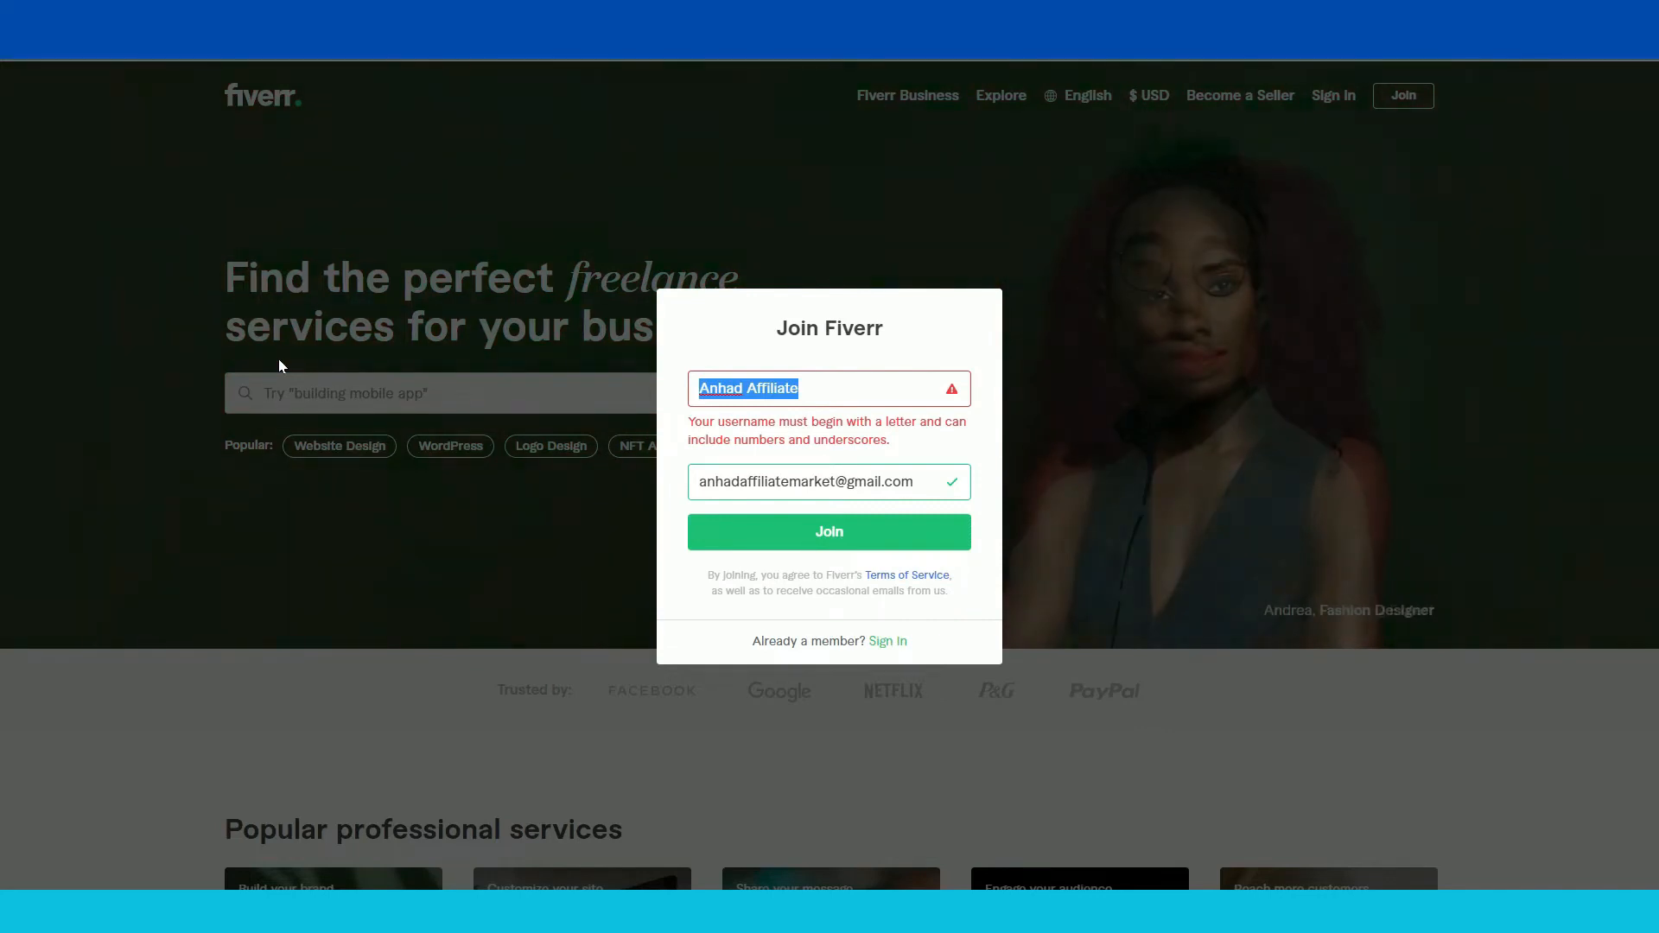
pyautogui.write('Money_pros1')
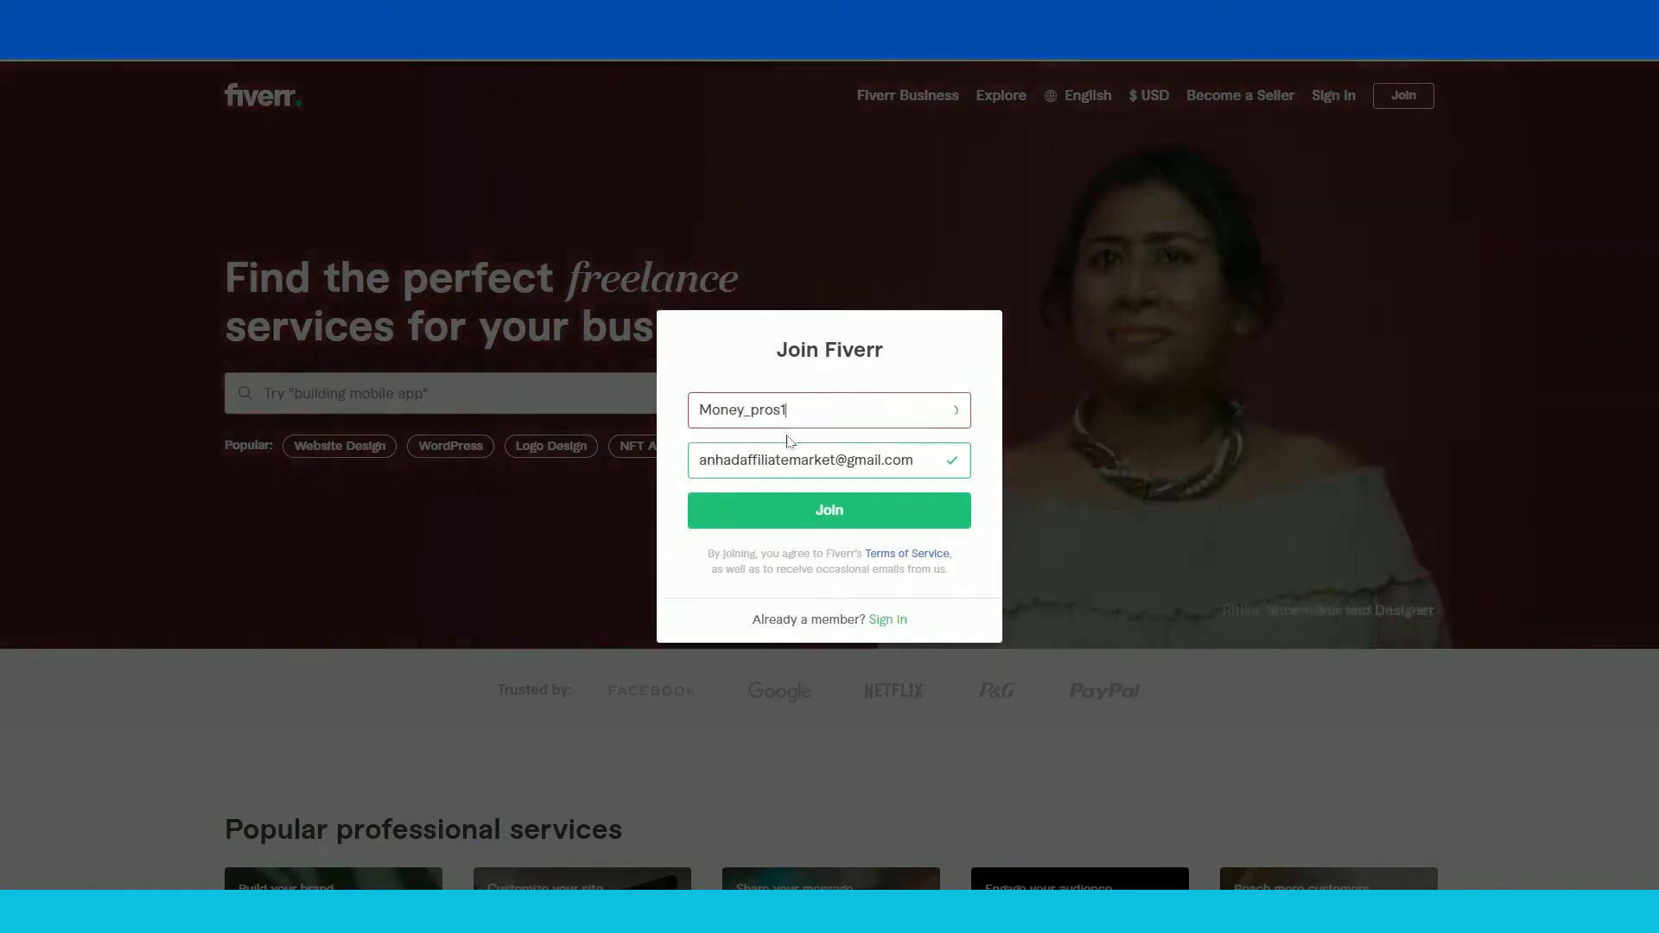
pyautogui.click(830, 511)
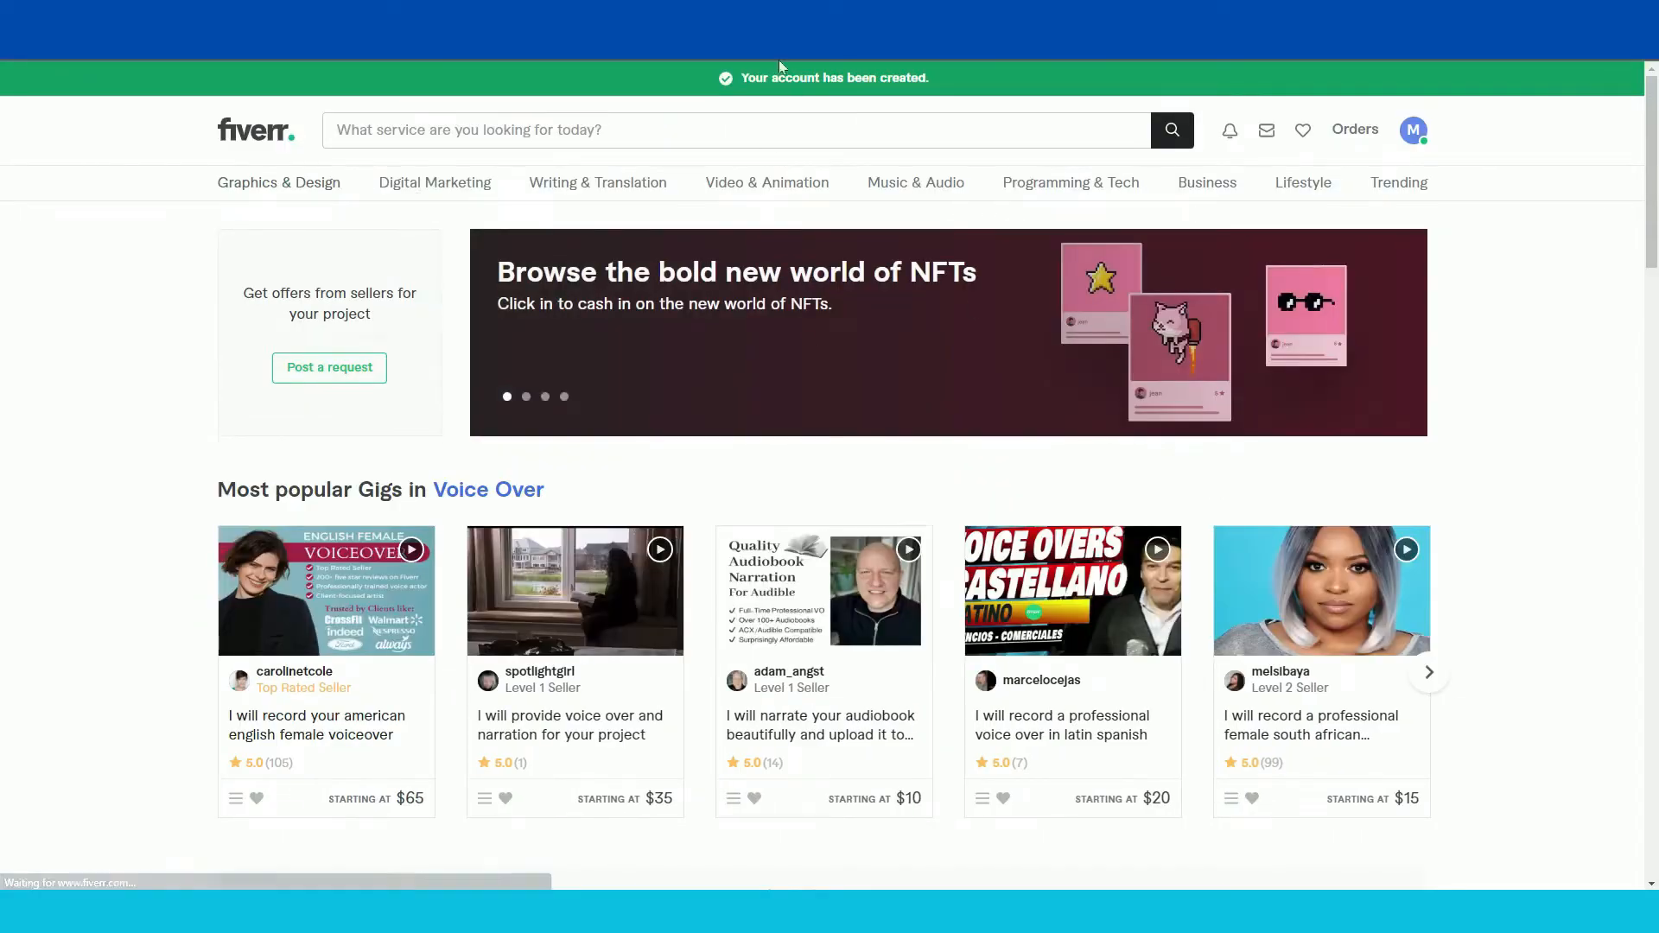
# From the account menu, visit the profile page and start creating a new gig
pyautogui.click(1417, 131)
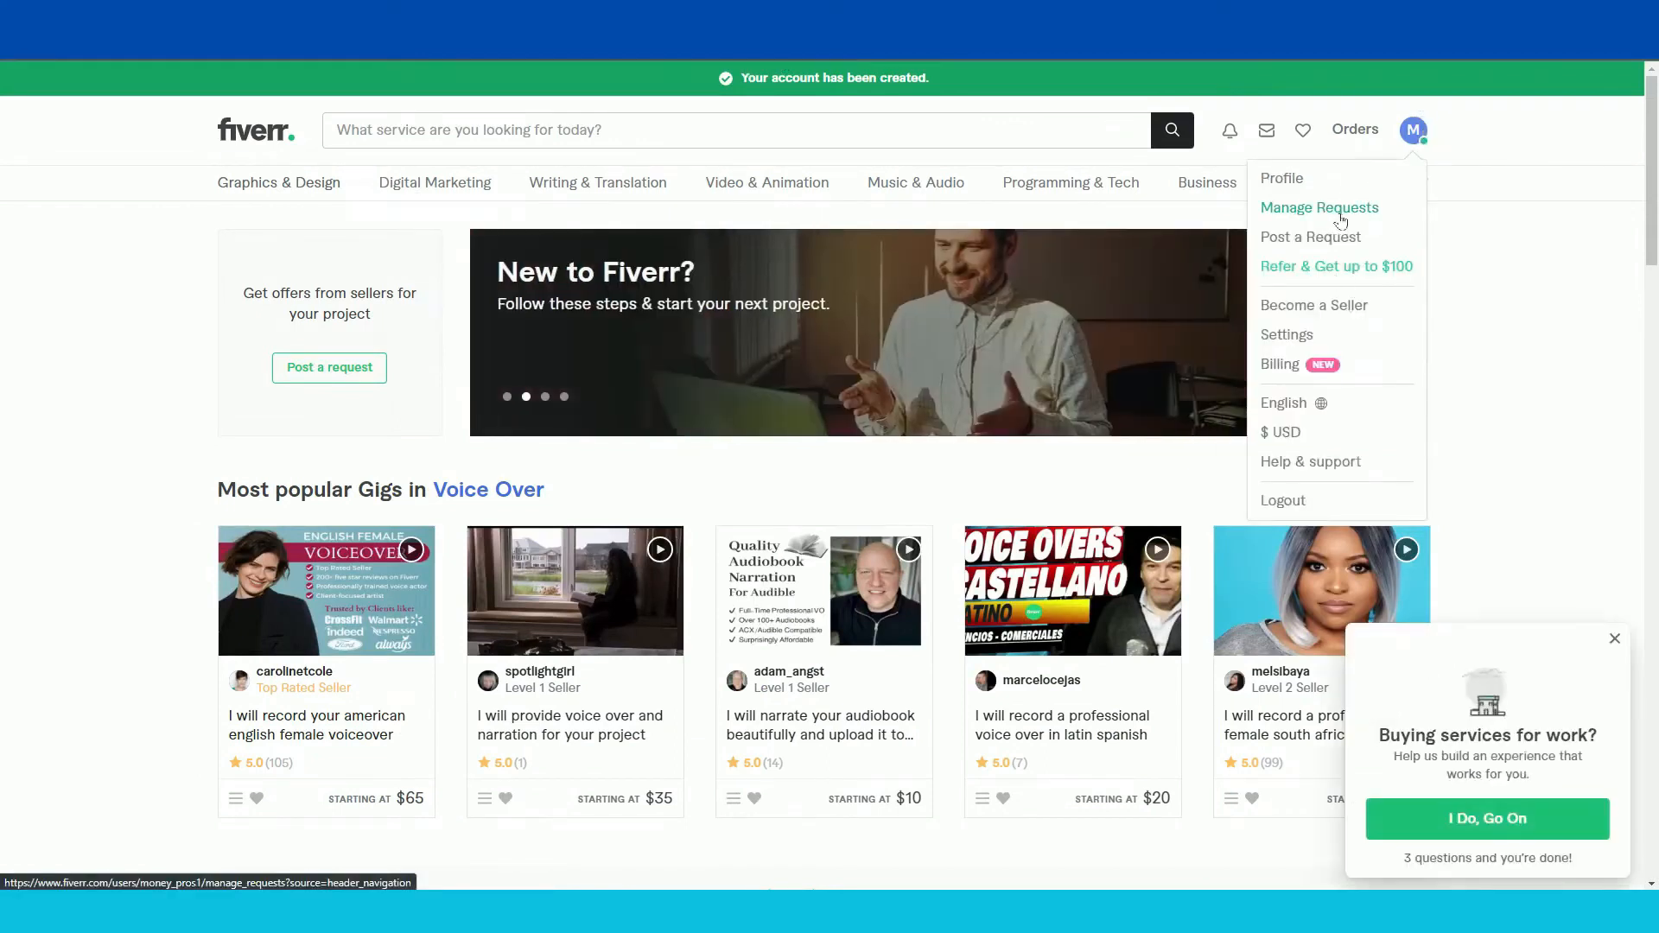
pyautogui.click(1365, 270)
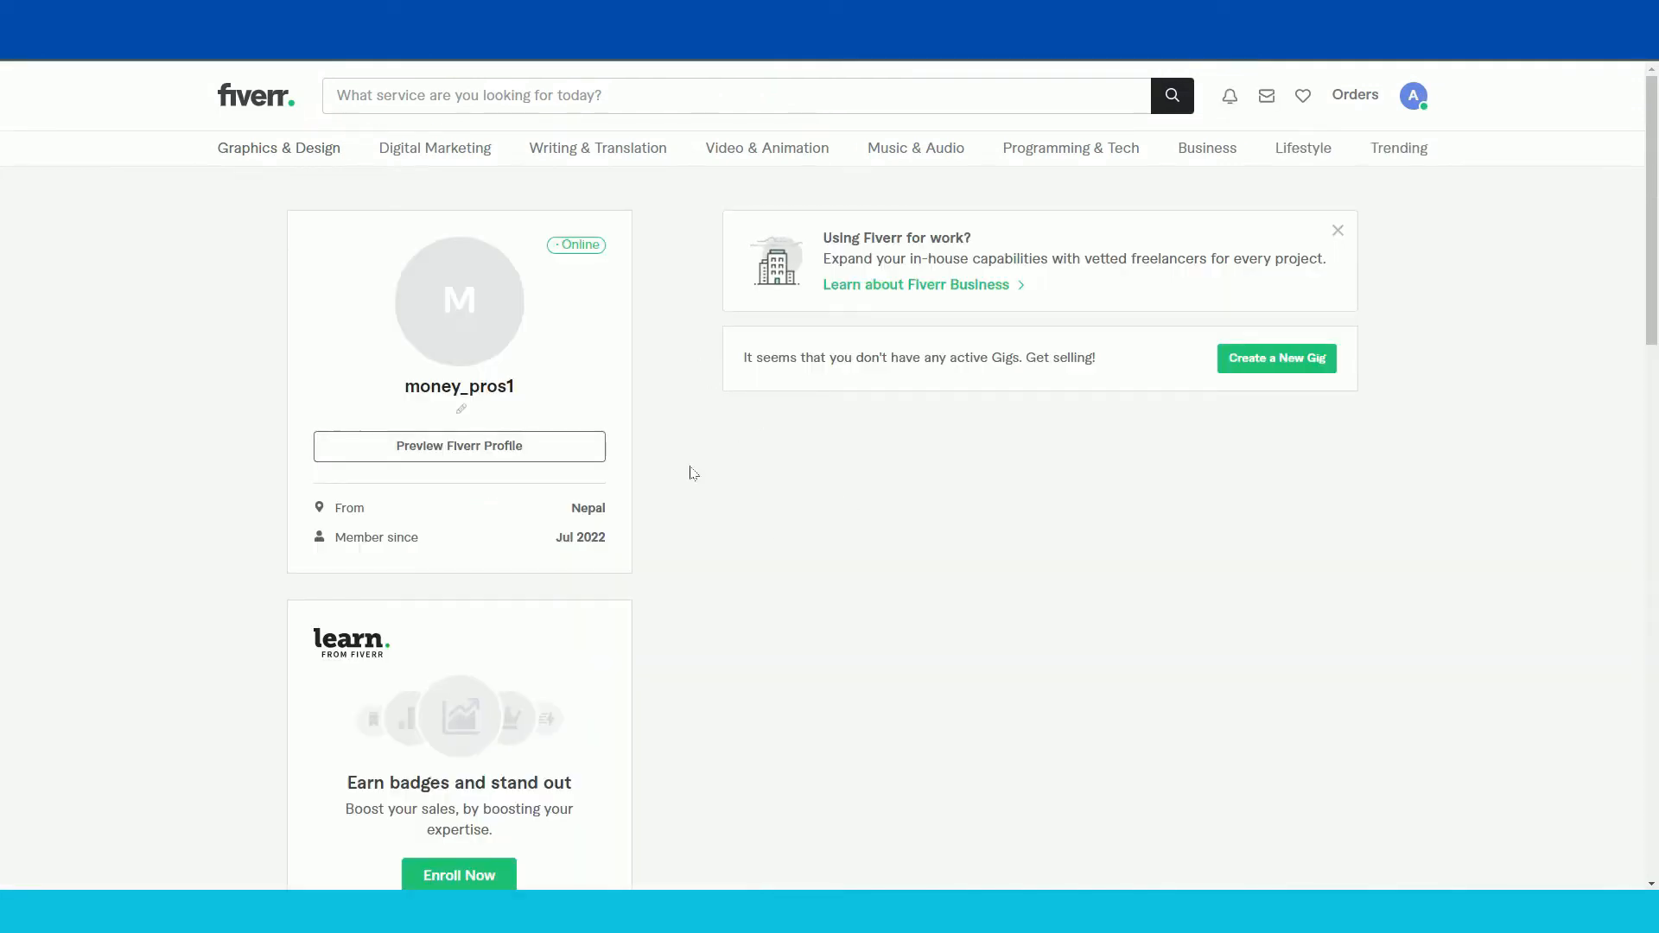
pyautogui.click(1414, 95)
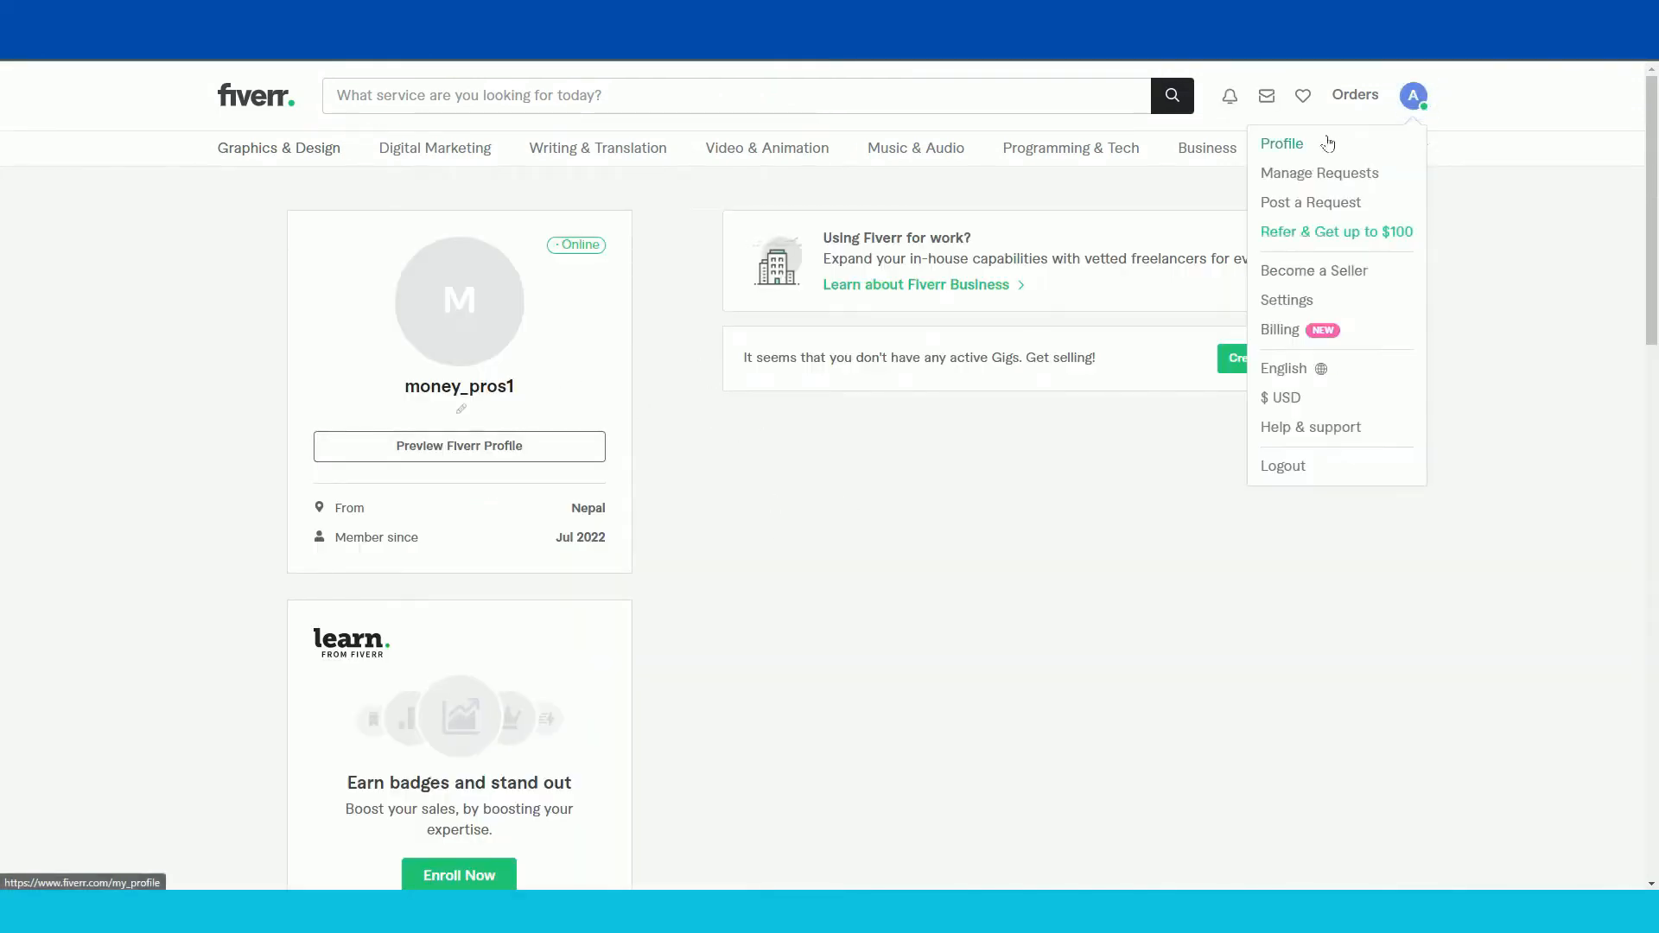
pyautogui.scroll(-1, 1276, 345)
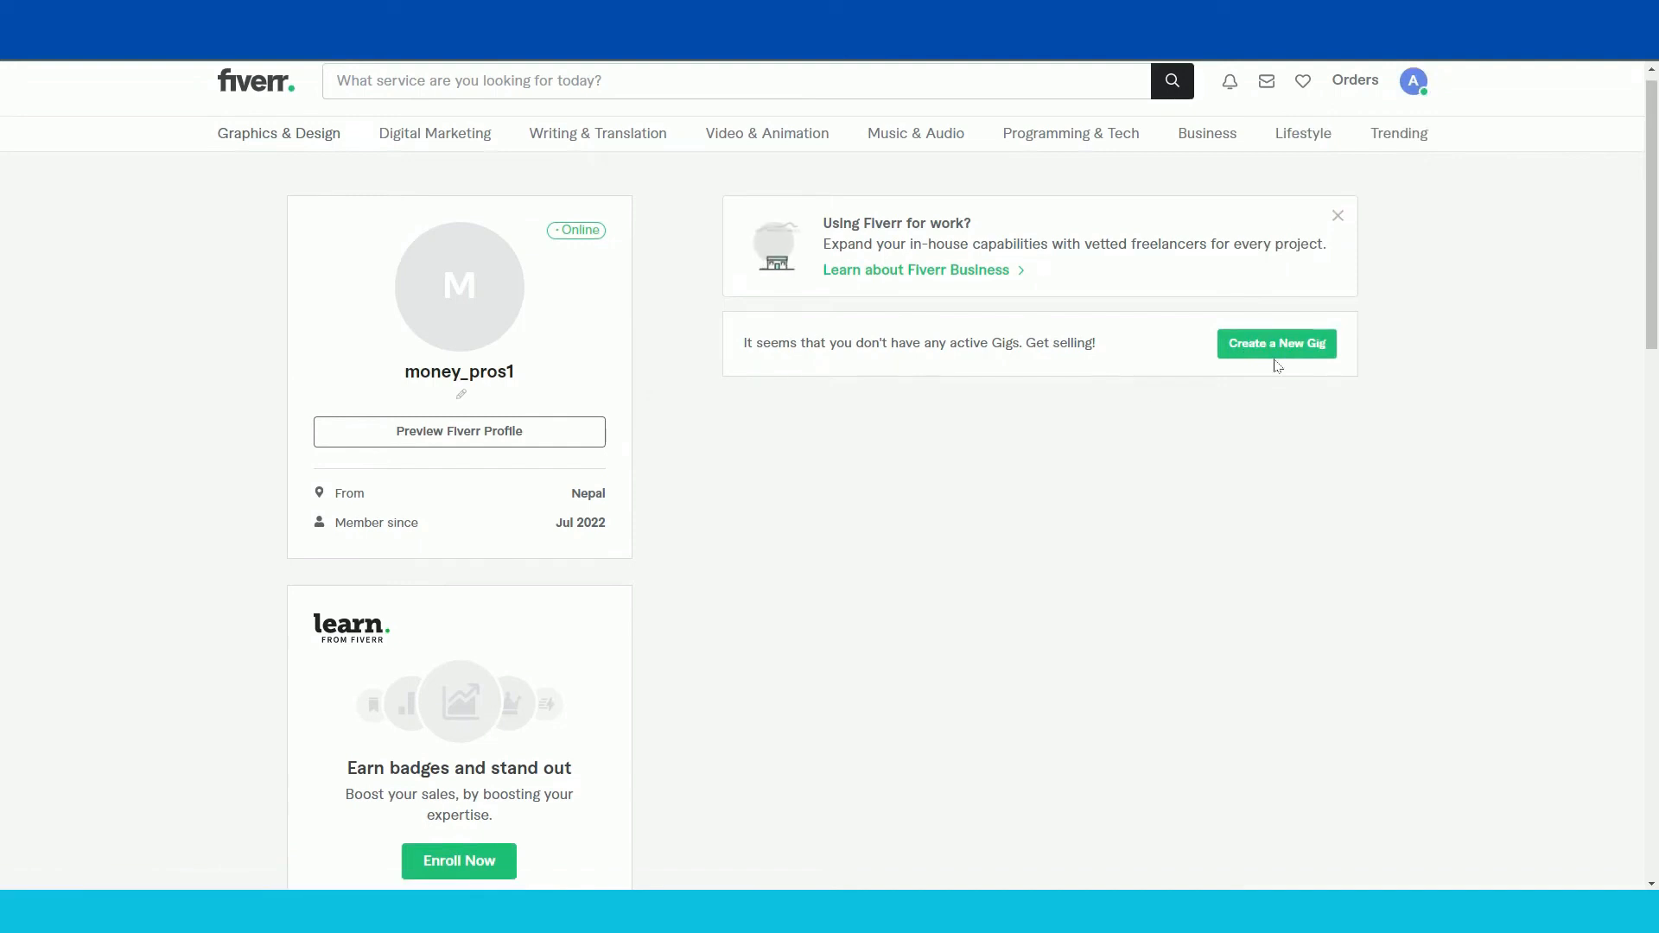
pyautogui.click(1275, 345)
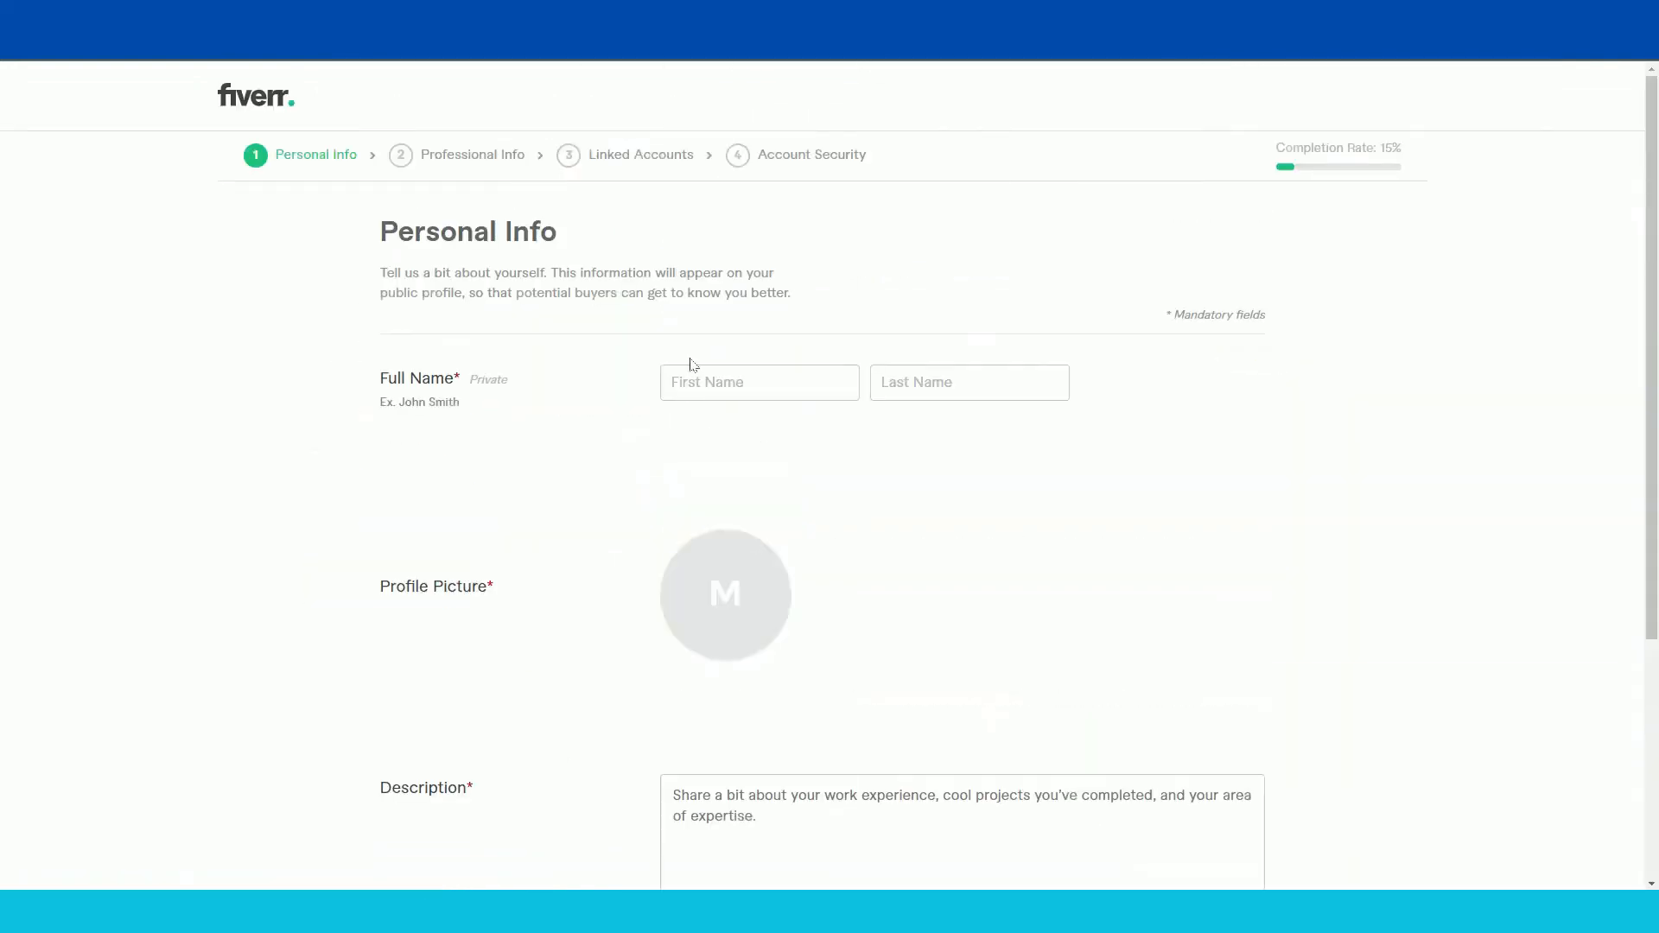
# Enter the first and last name and upload unnamed.jpeg as the profile picture
pyautogui.click(718, 381)
pyautogui.write('Money')
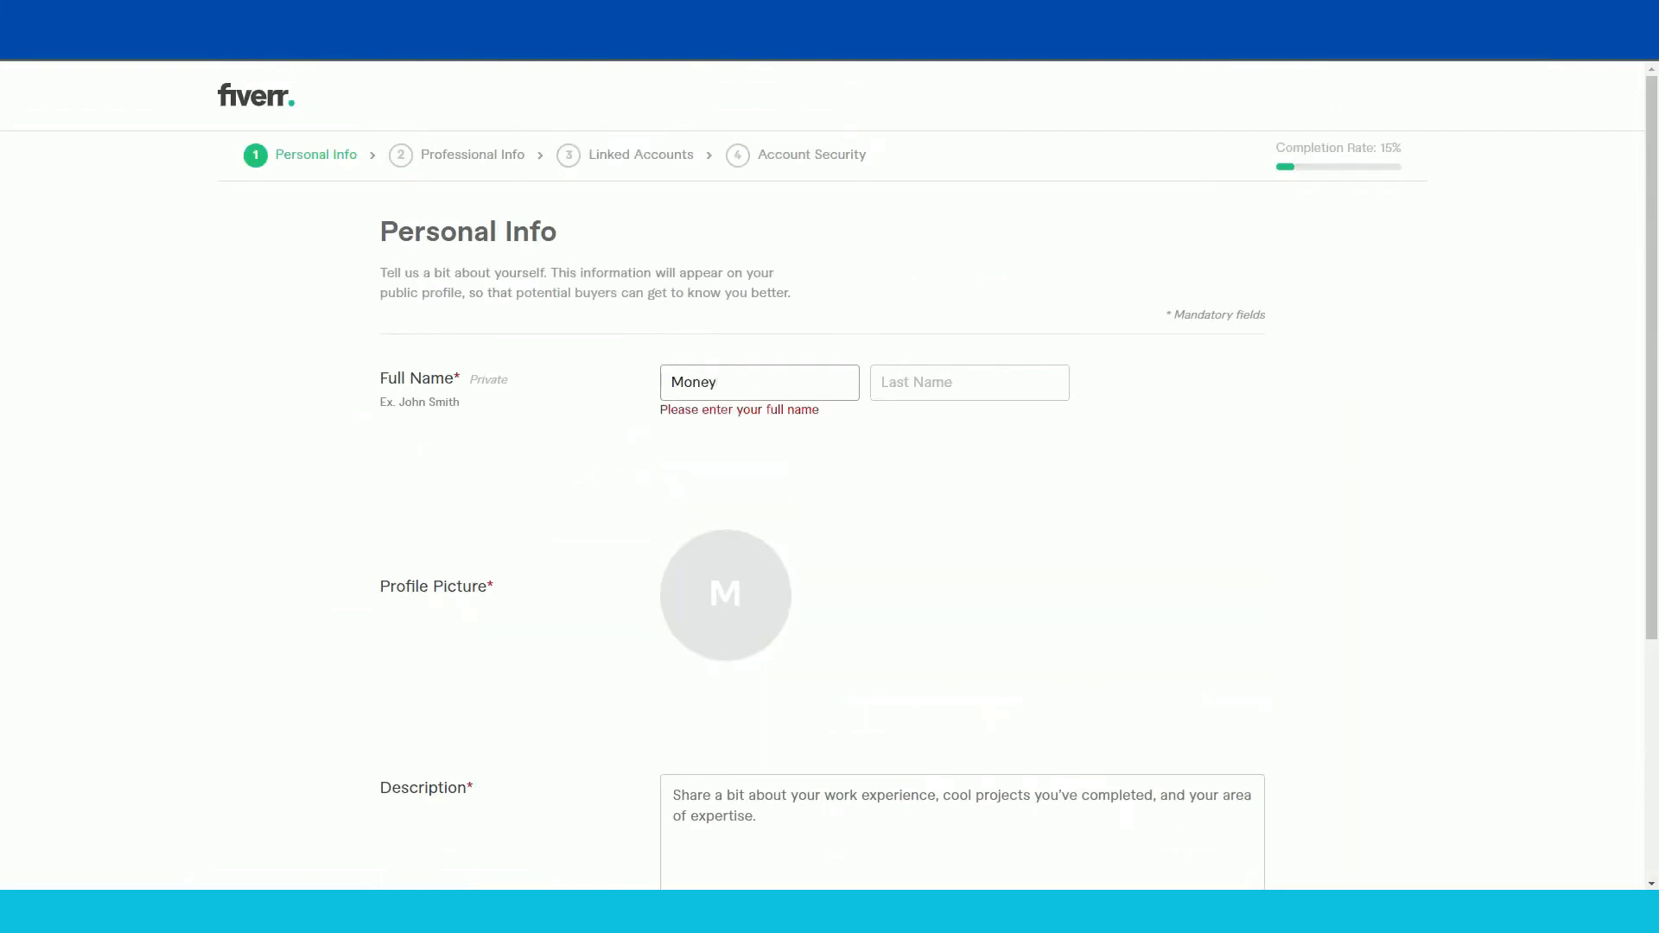
pyautogui.press('Tab')
pyautogui.write('pros')
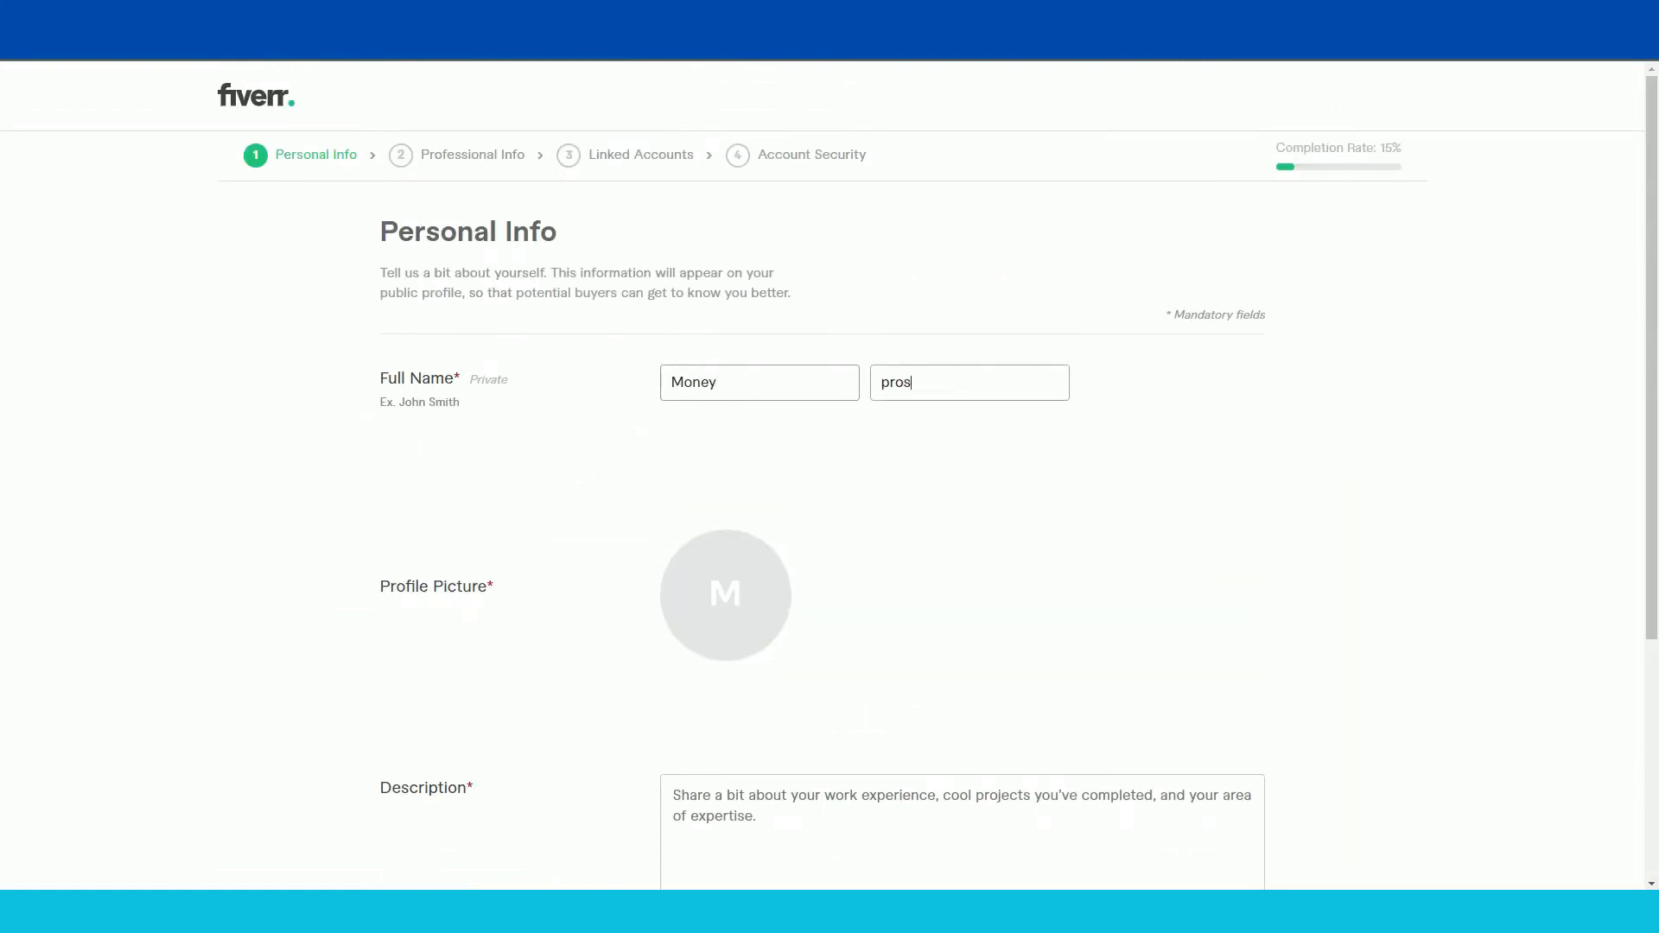
pyautogui.click(728, 579)
pyautogui.click(1330, 374)
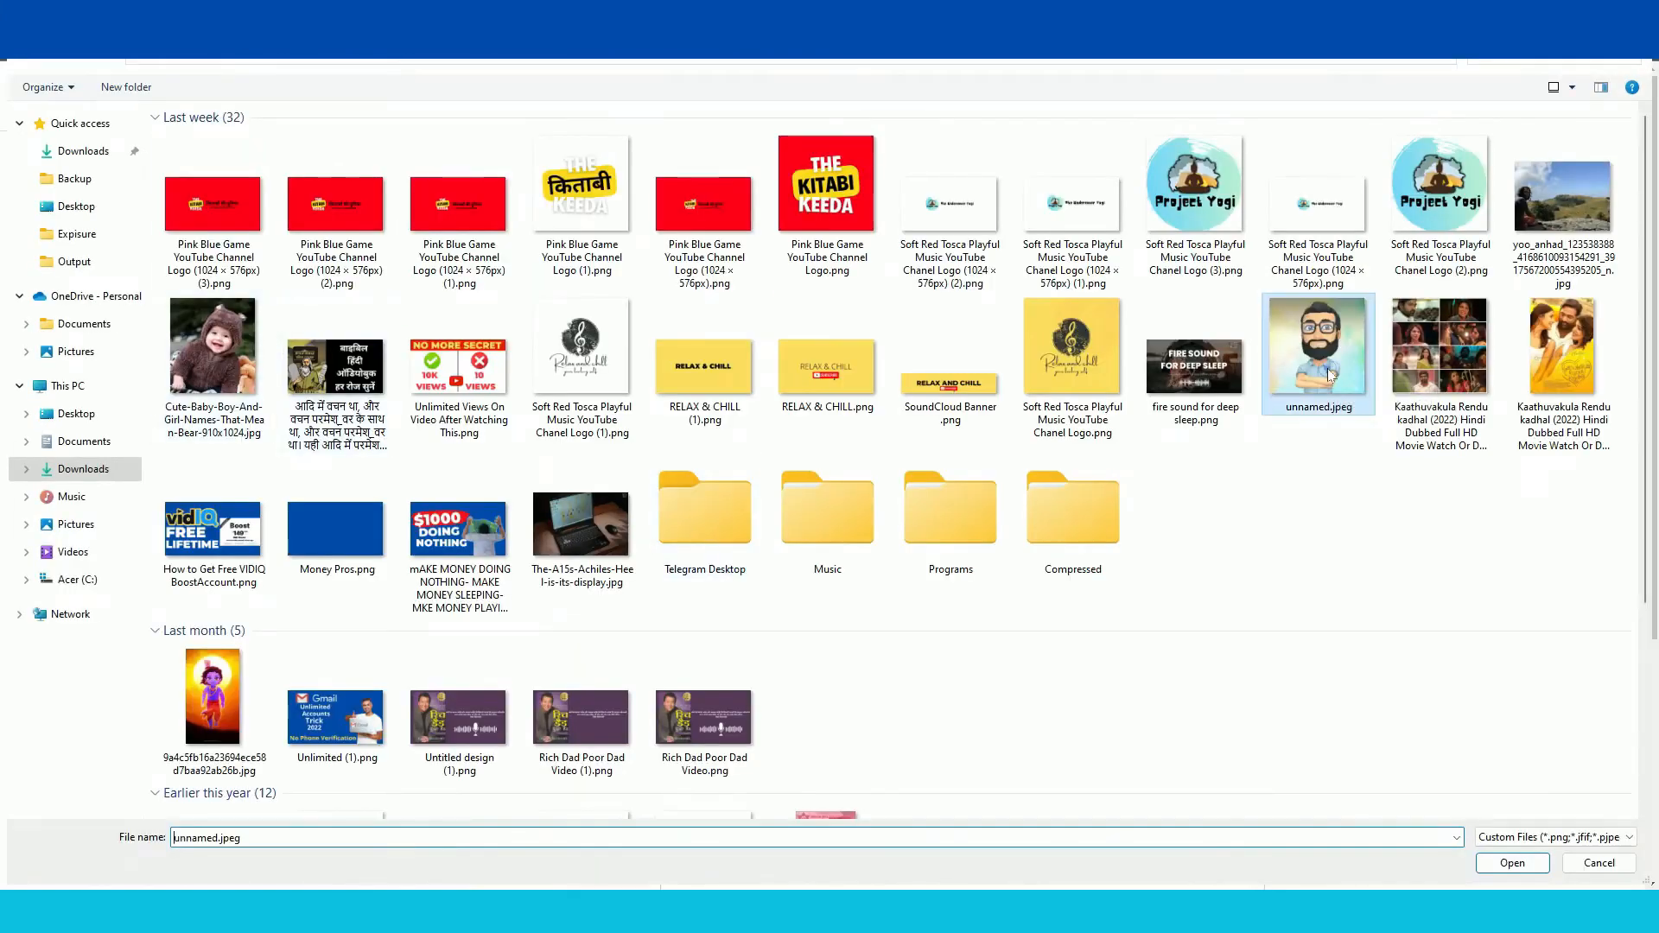
pyautogui.click(1507, 867)
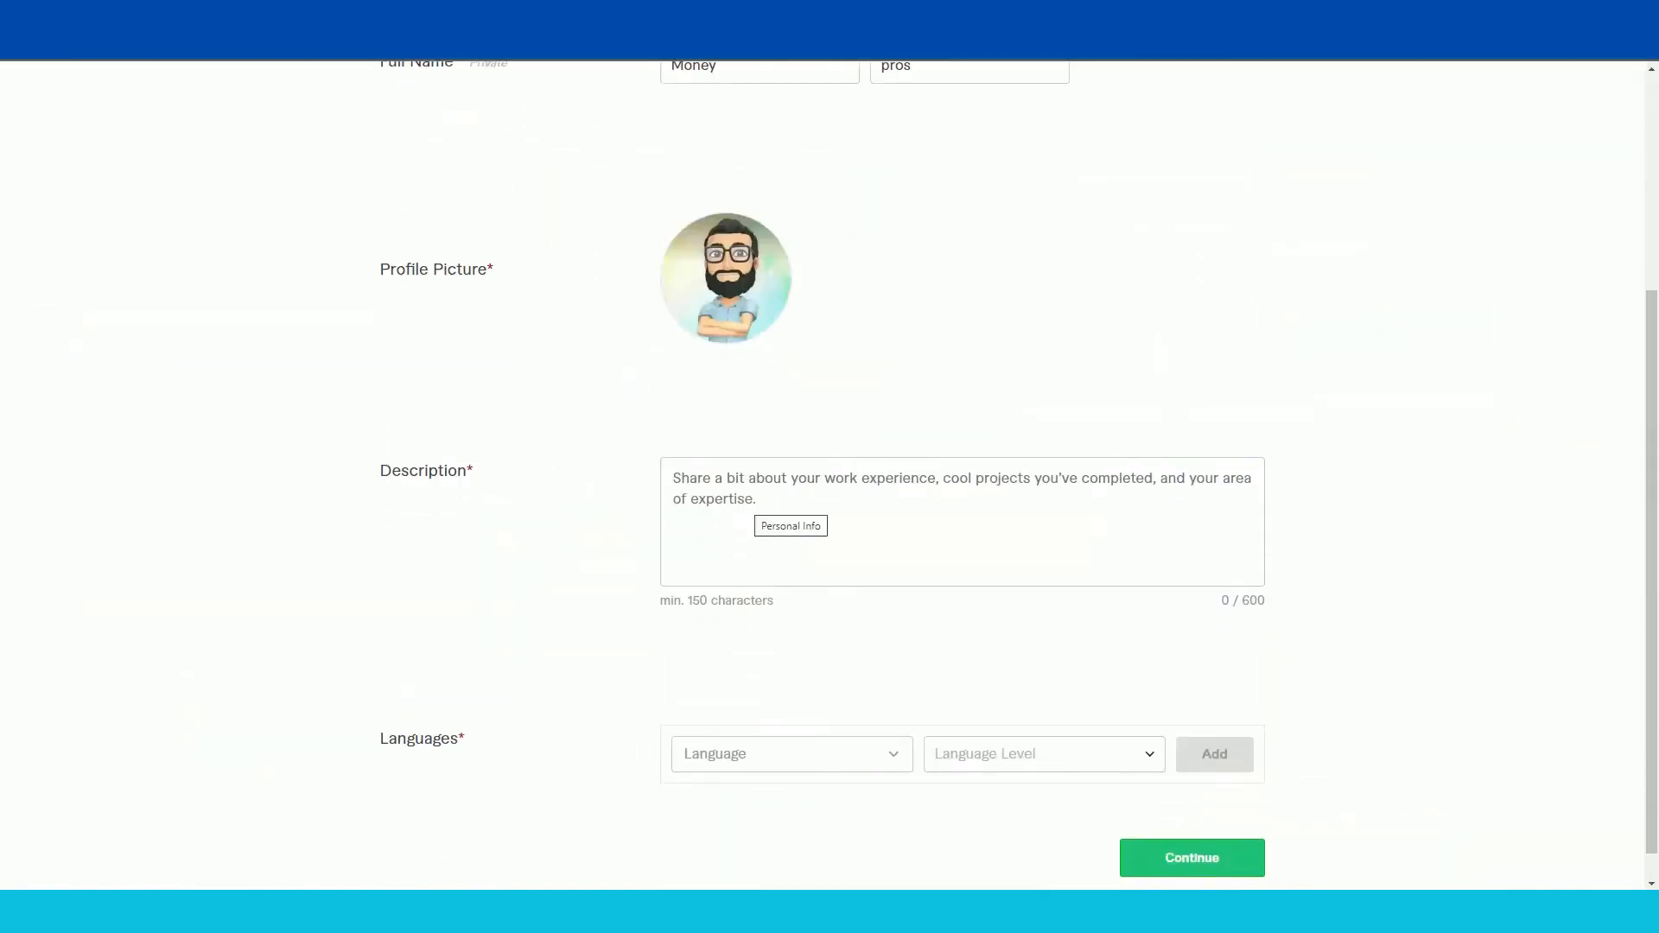
# Write 'Subscribe Money Pros on Youtube, get Daily Make Money Online IDeas' and paste it repeatedly to lengthen it
pyautogui.click(745, 501)
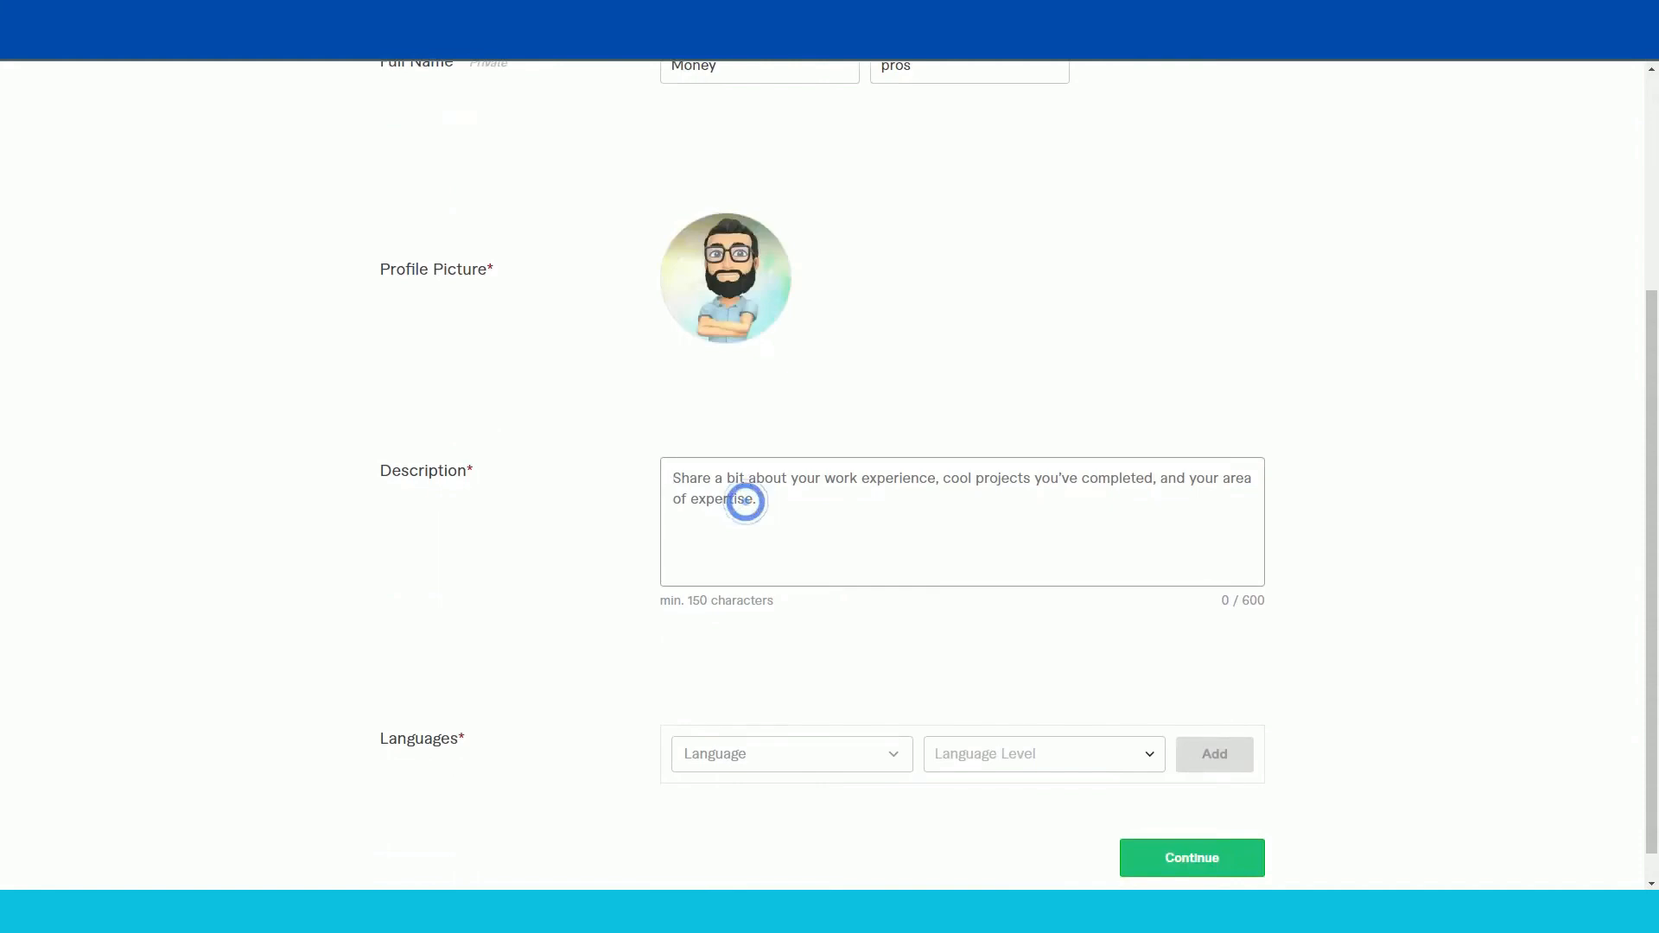
pyautogui.write('Money')
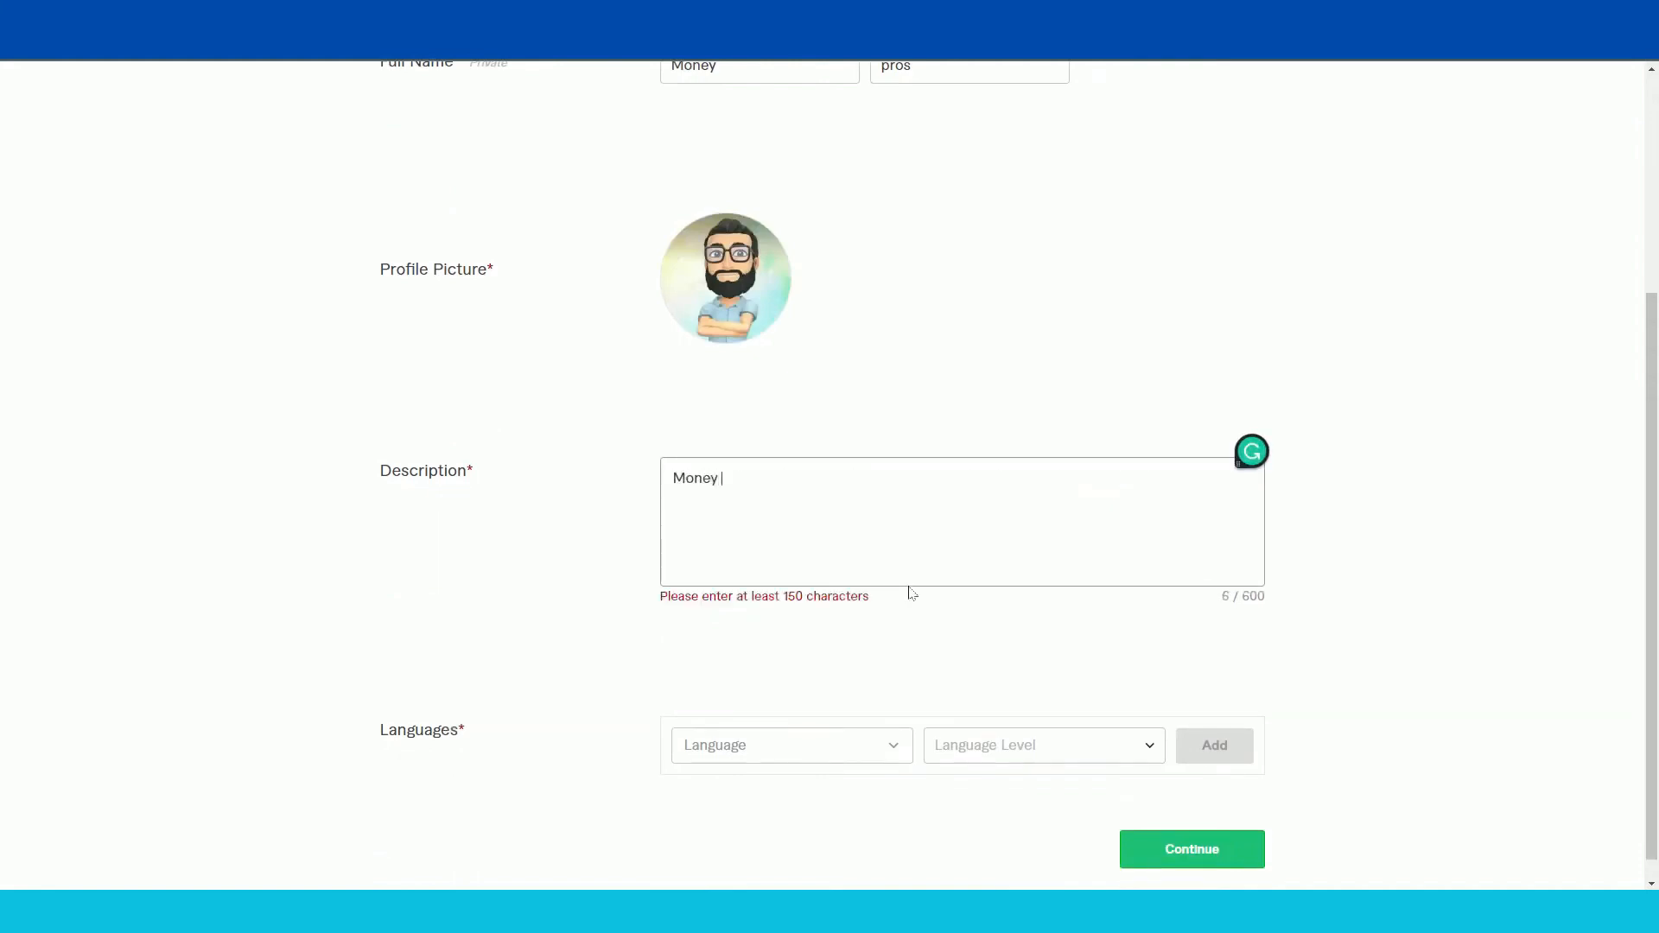
pyautogui.hotkey('ctrl', 'a')
pyautogui.write('Subsc')
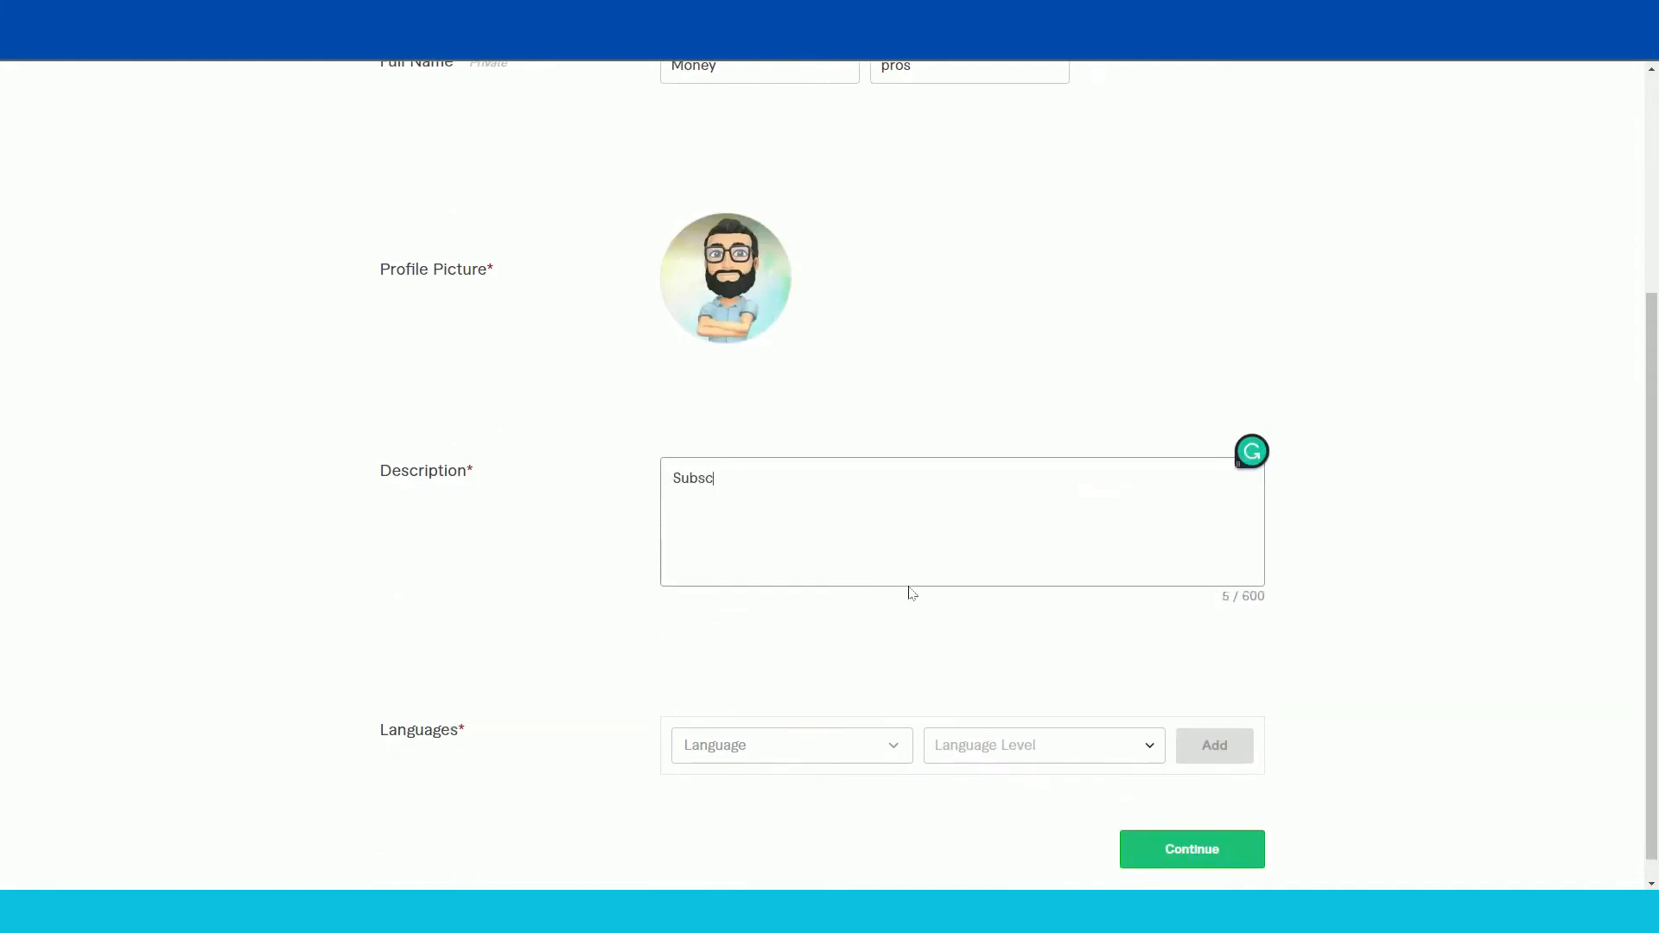
pyautogui.write('ribe Money Pros')
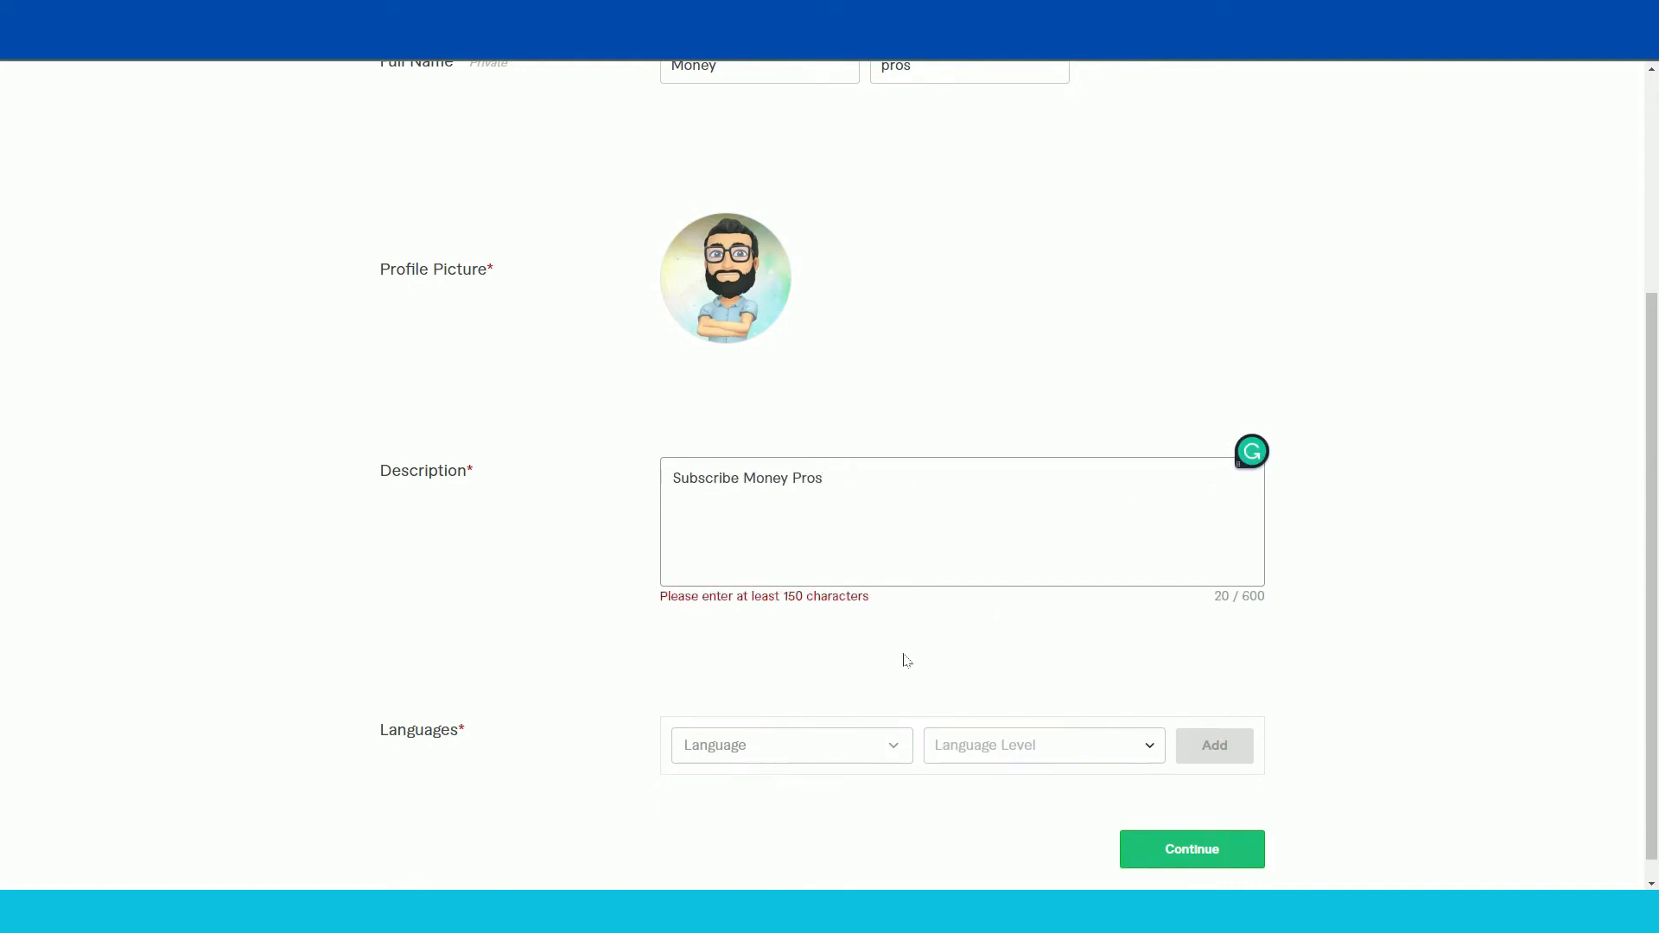
pyautogui.scroll(-1, 962, 703)
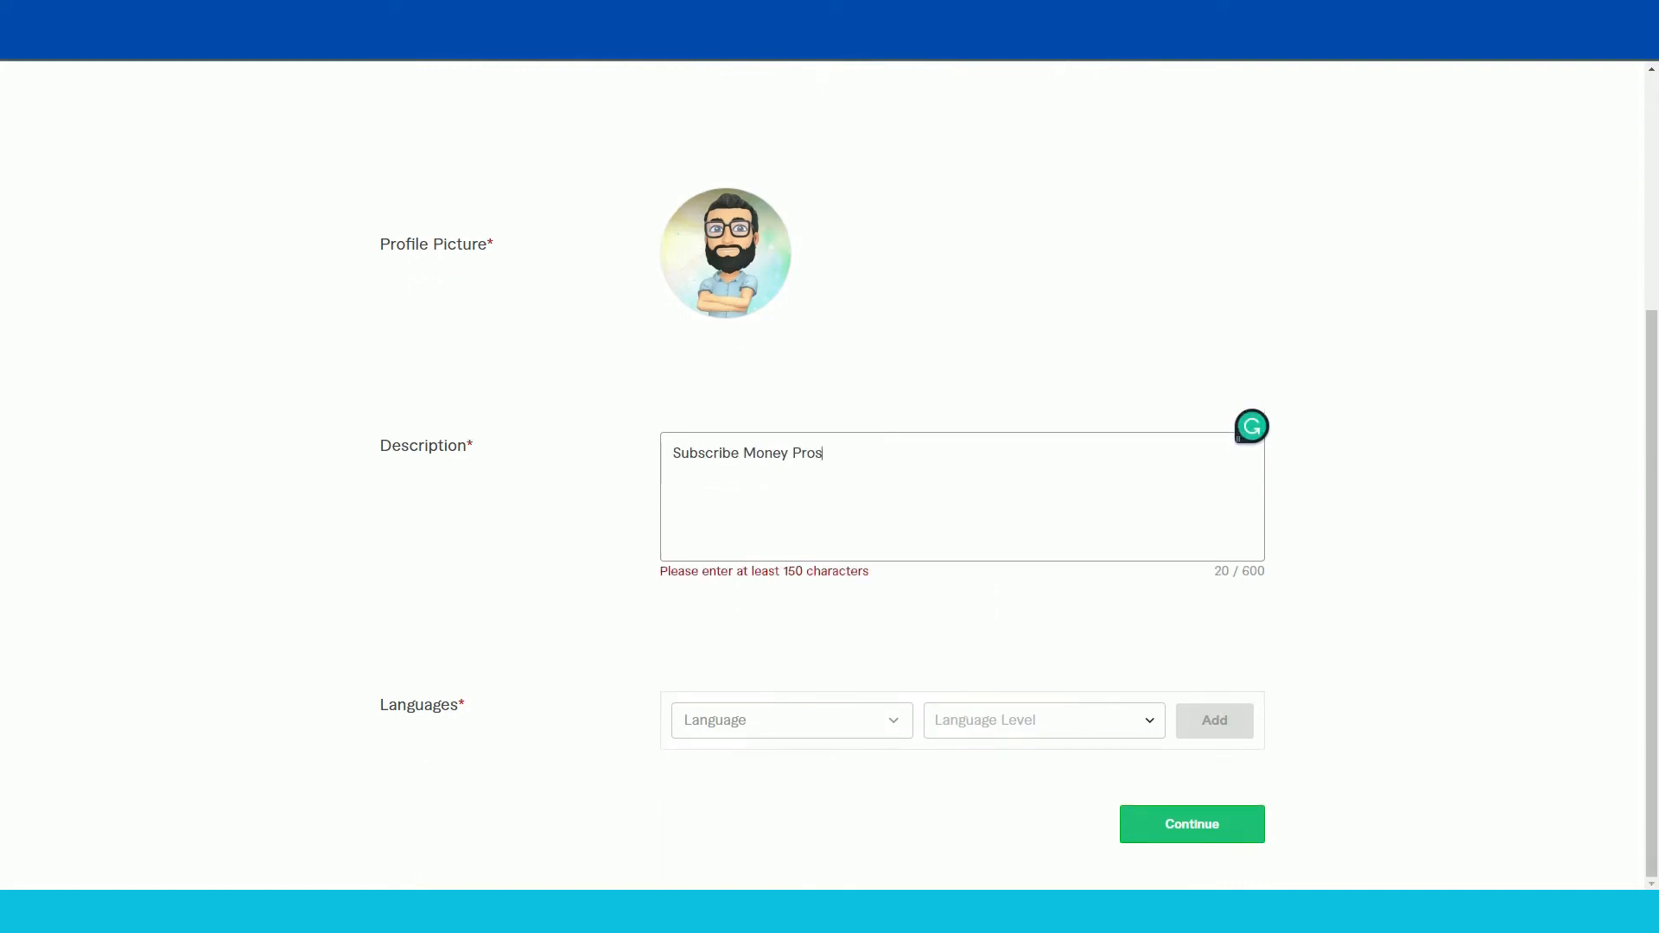
pyautogui.write('on Youtube, get Daily')
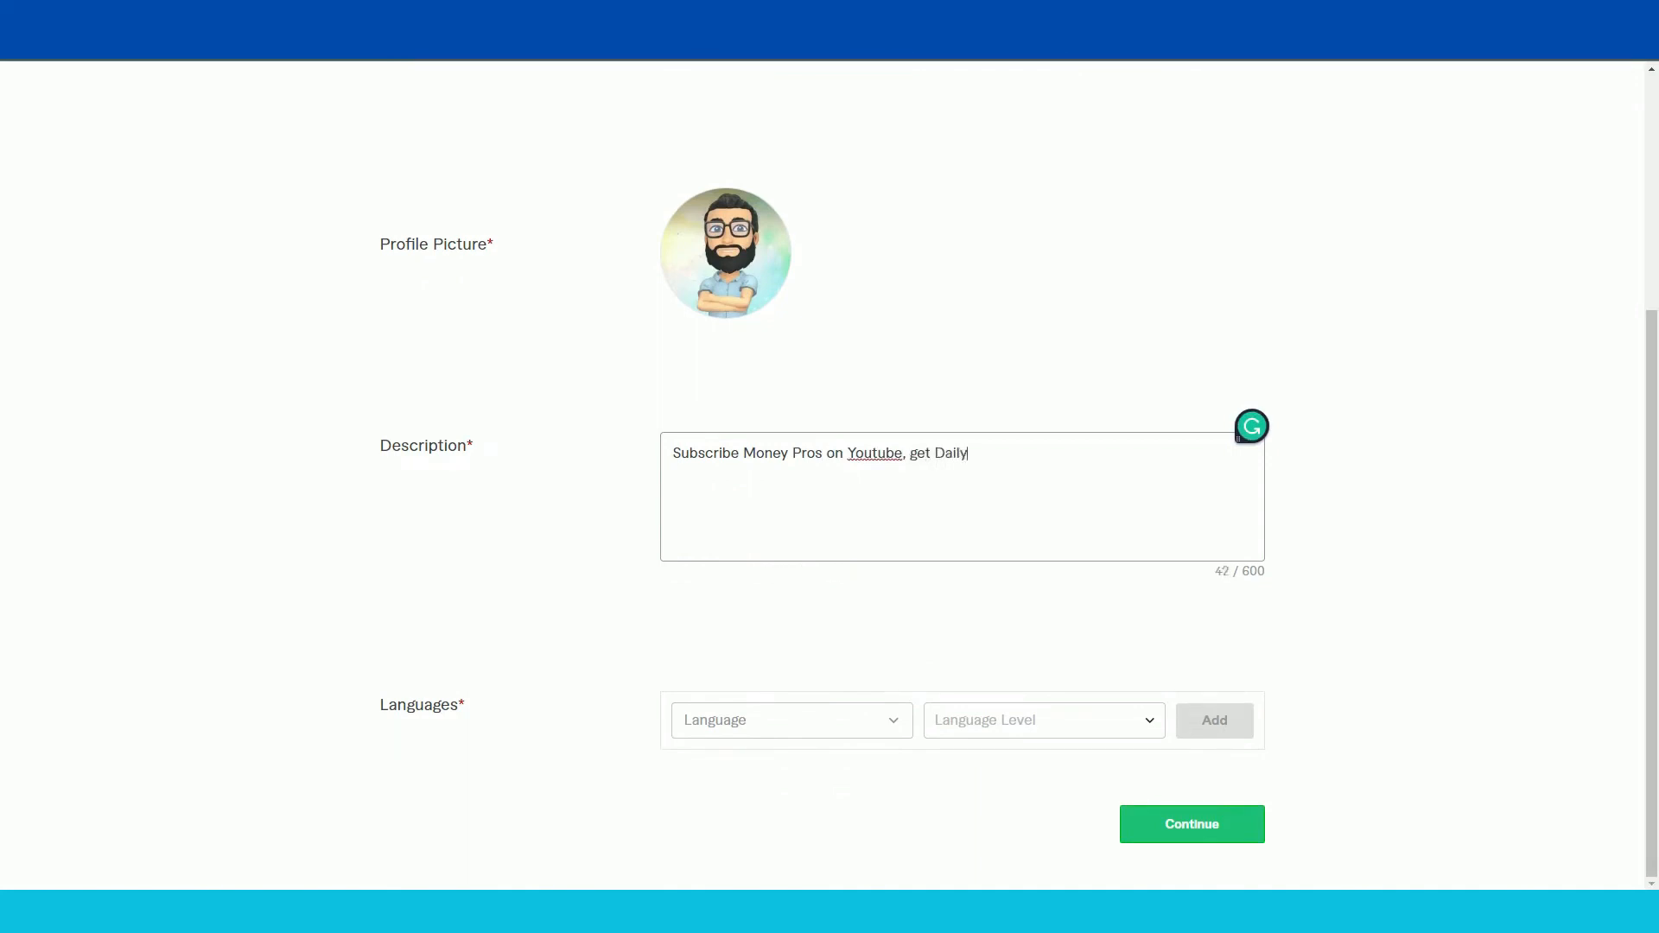
pyautogui.write(' Make Money Online IDeas')
pyautogui.hotkey('ctrl', 'a')
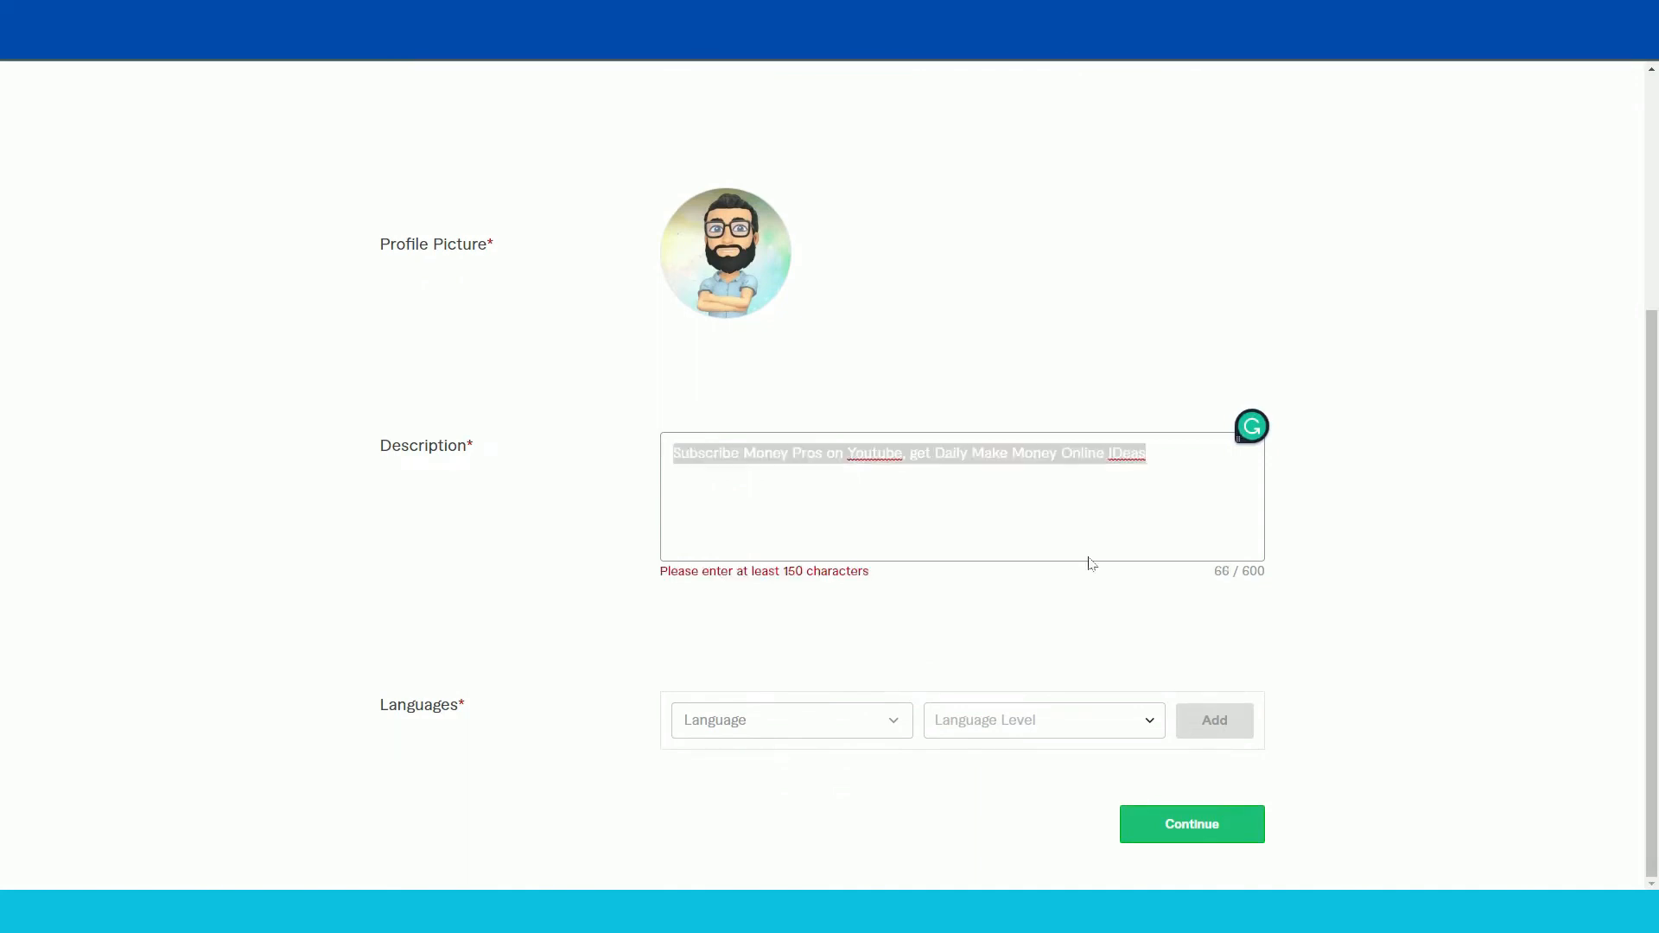
pyautogui.hotkey('ctrl', 'c')
pyautogui.hotkey('ctrl', 'v')
pyautogui.hotkey('ctrl', 'v')
pyautogui.hotkey('ctrl', 'v')
pyautogui.hotkey('ctrl', 'v')
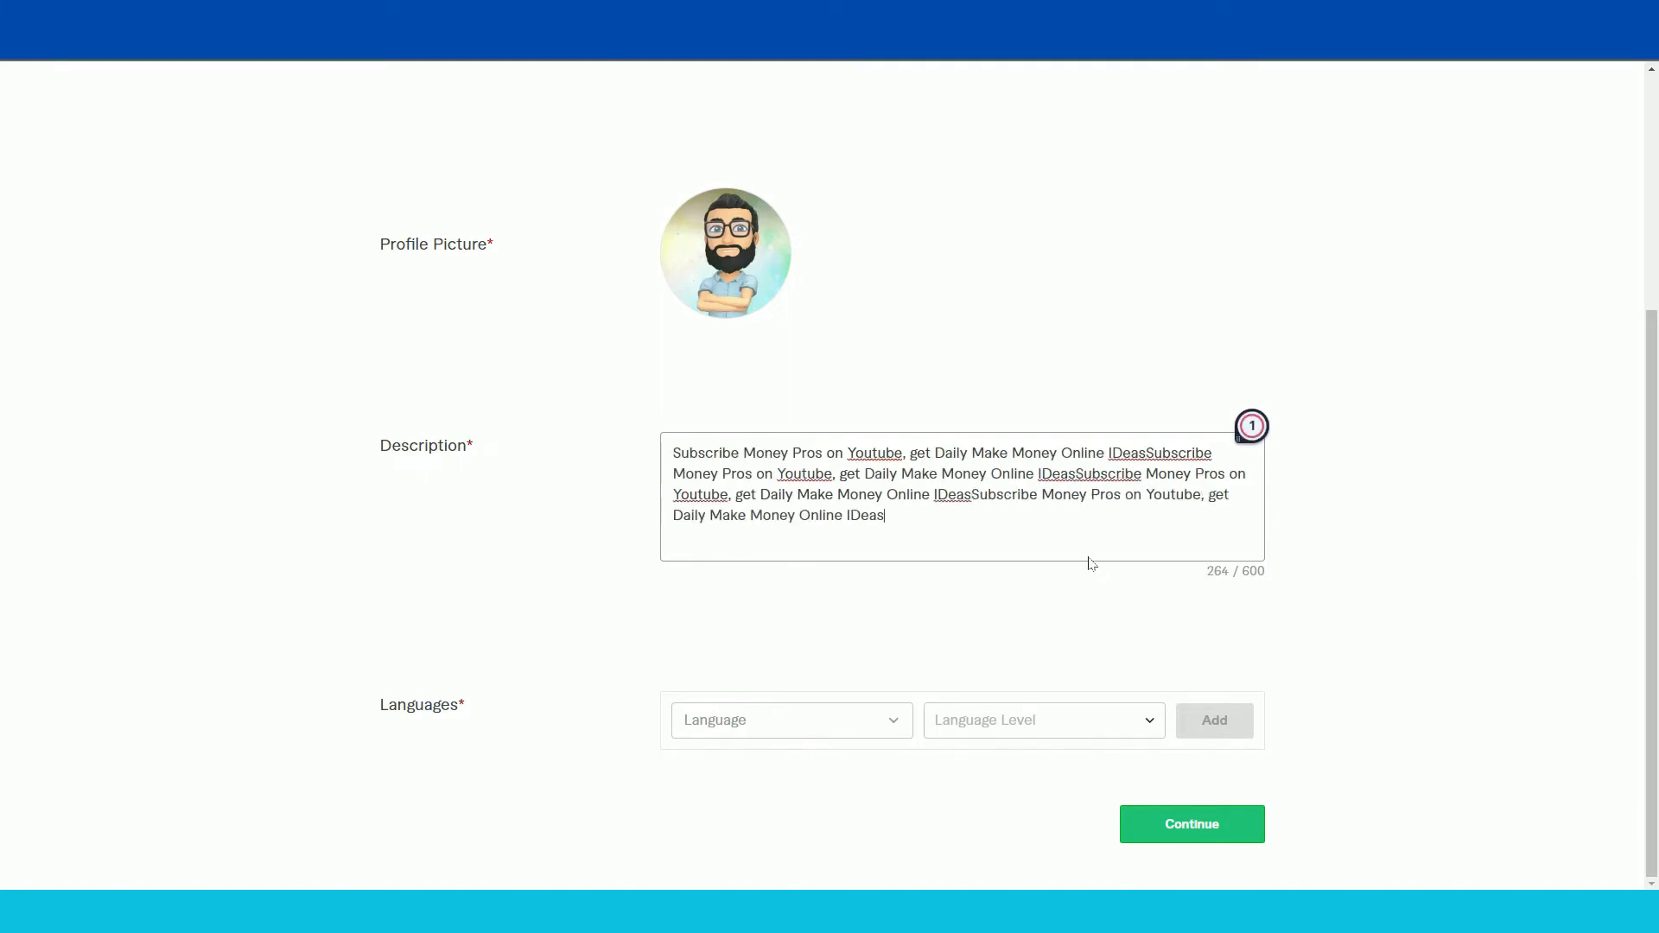
# Add English at Basic proficiency and continue to Professional Info
pyautogui.click(854, 724)
pyautogui.scroll(-20, 766, 578)
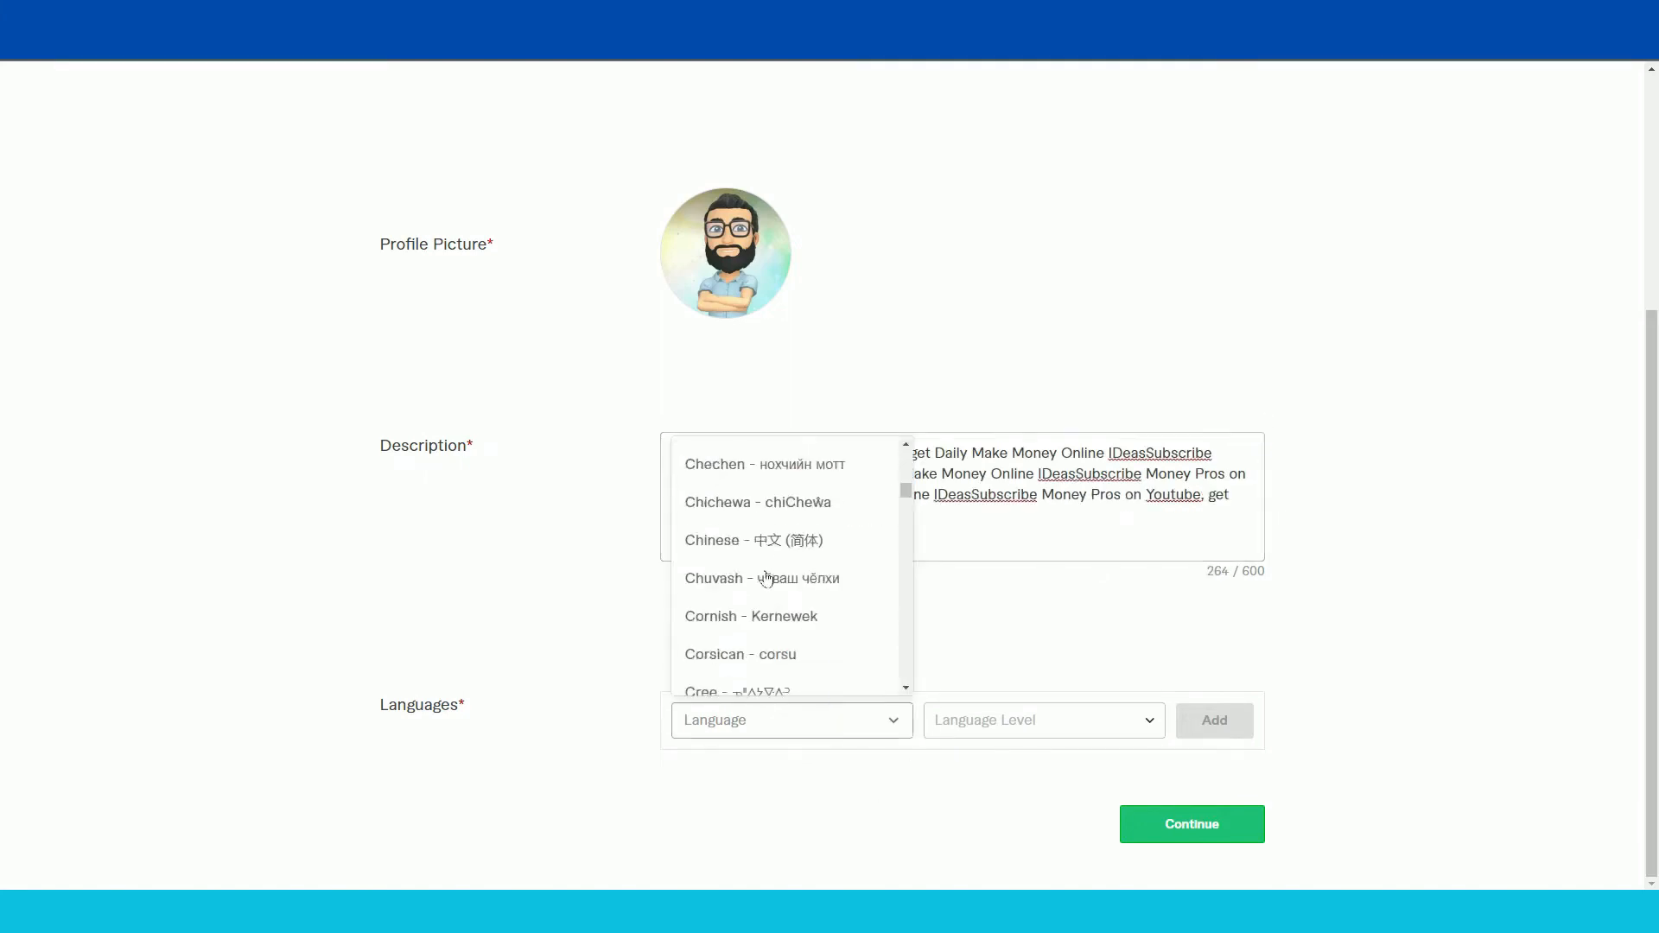
pyautogui.write('eng')
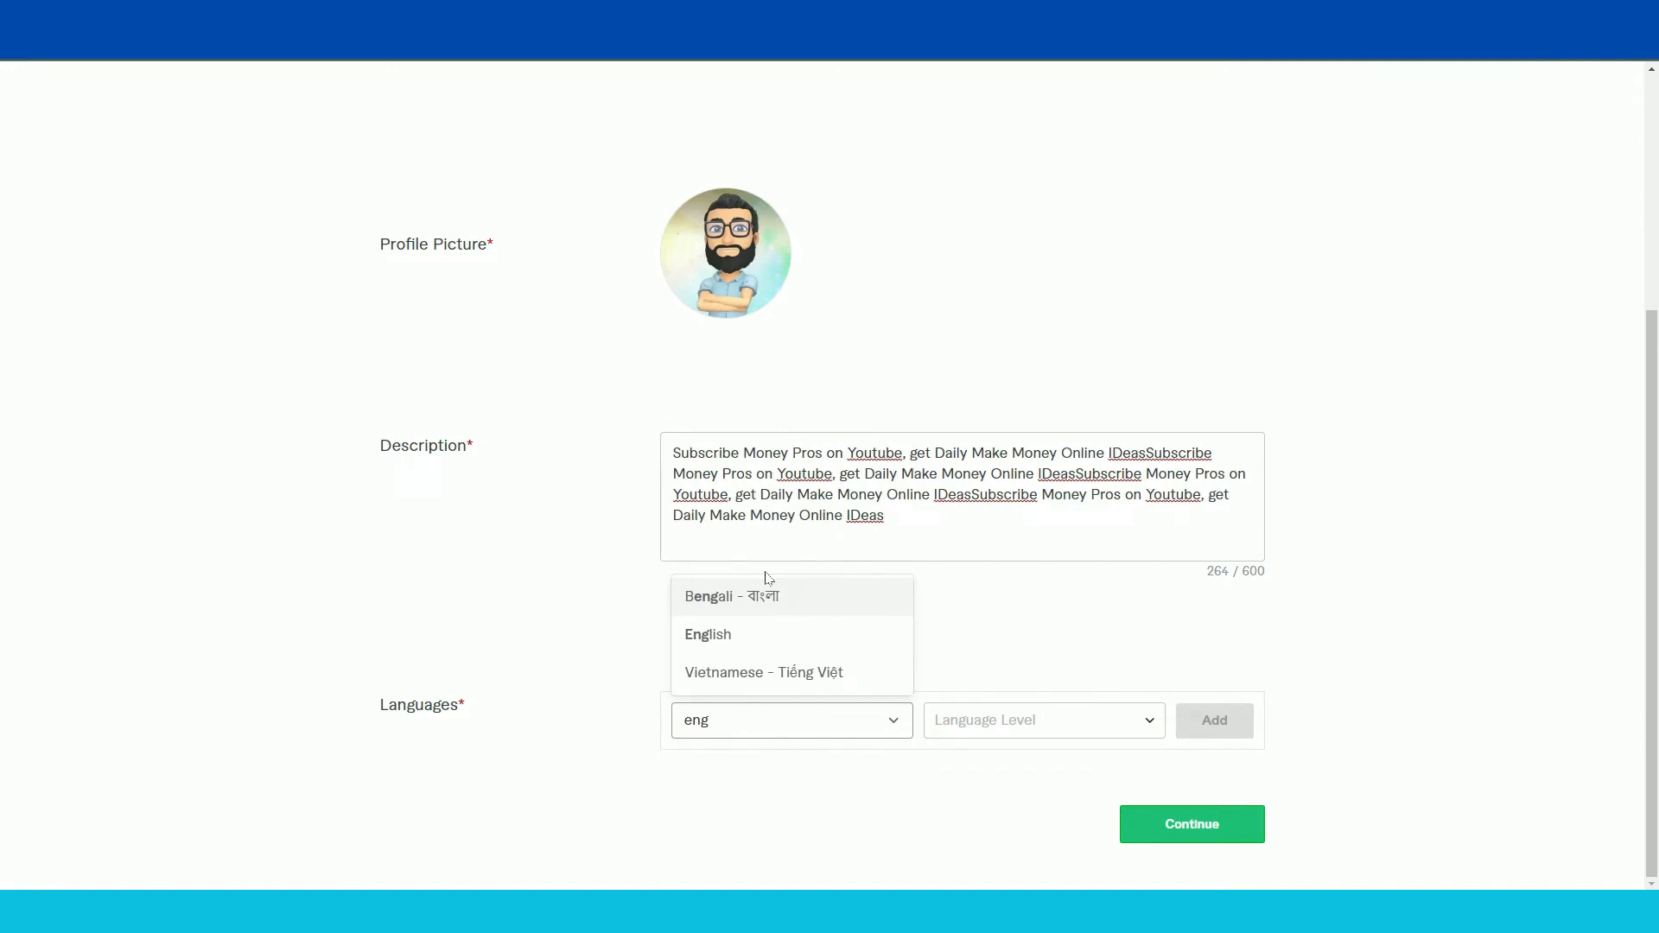
pyautogui.click(717, 634)
pyautogui.click(1107, 720)
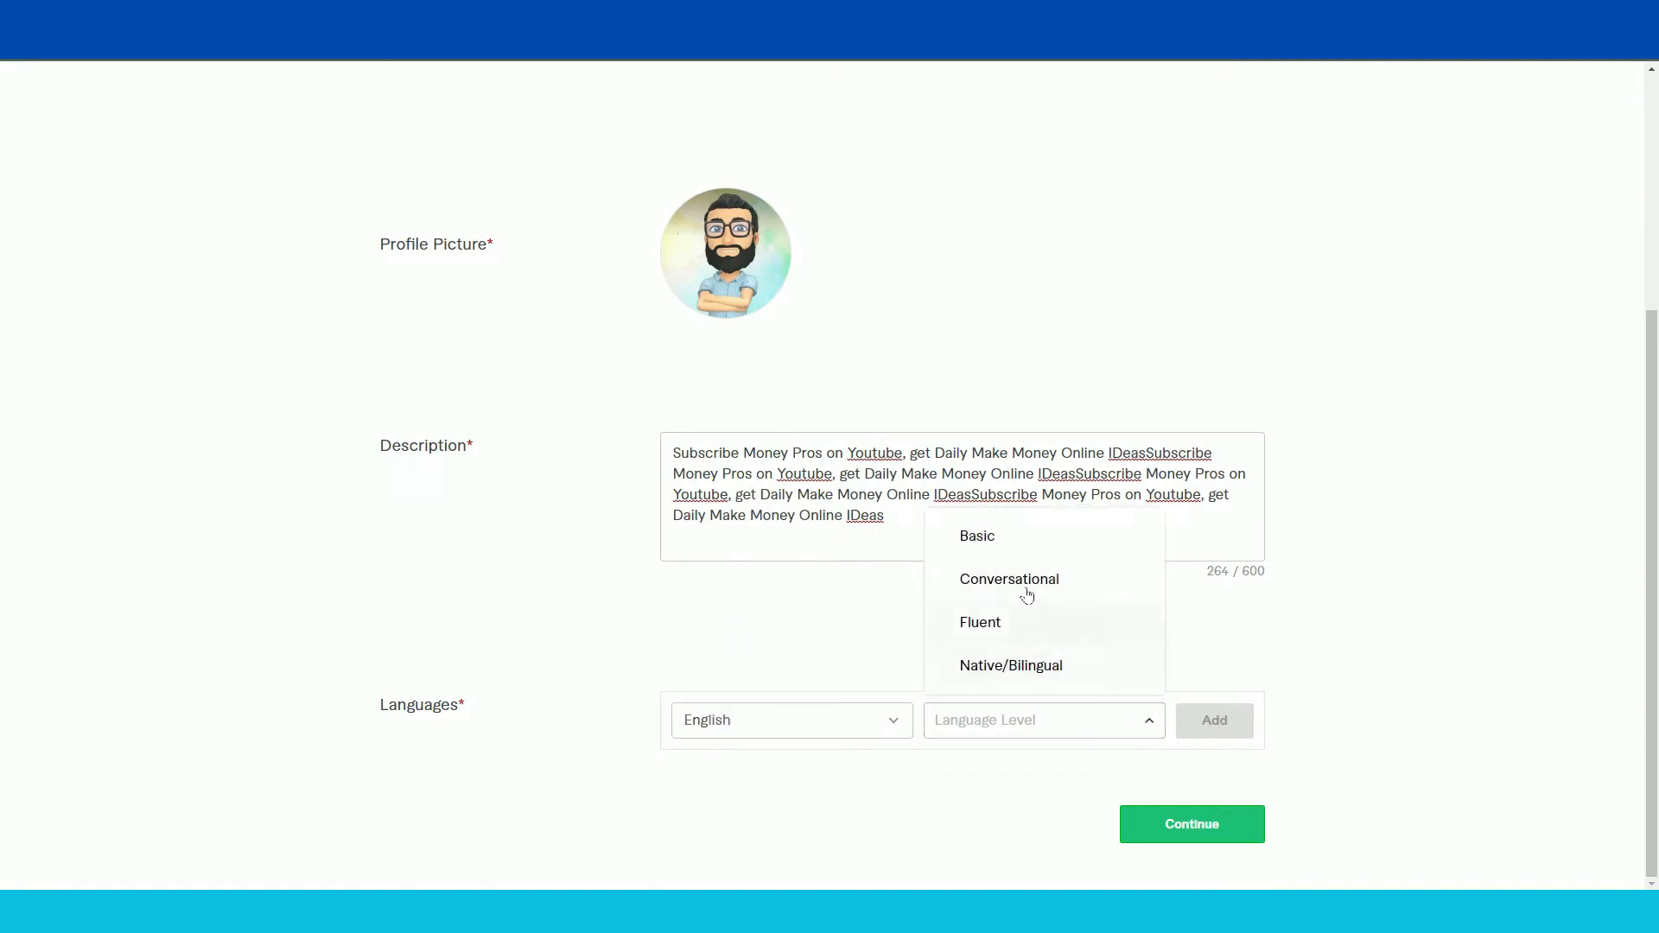
pyautogui.click(995, 537)
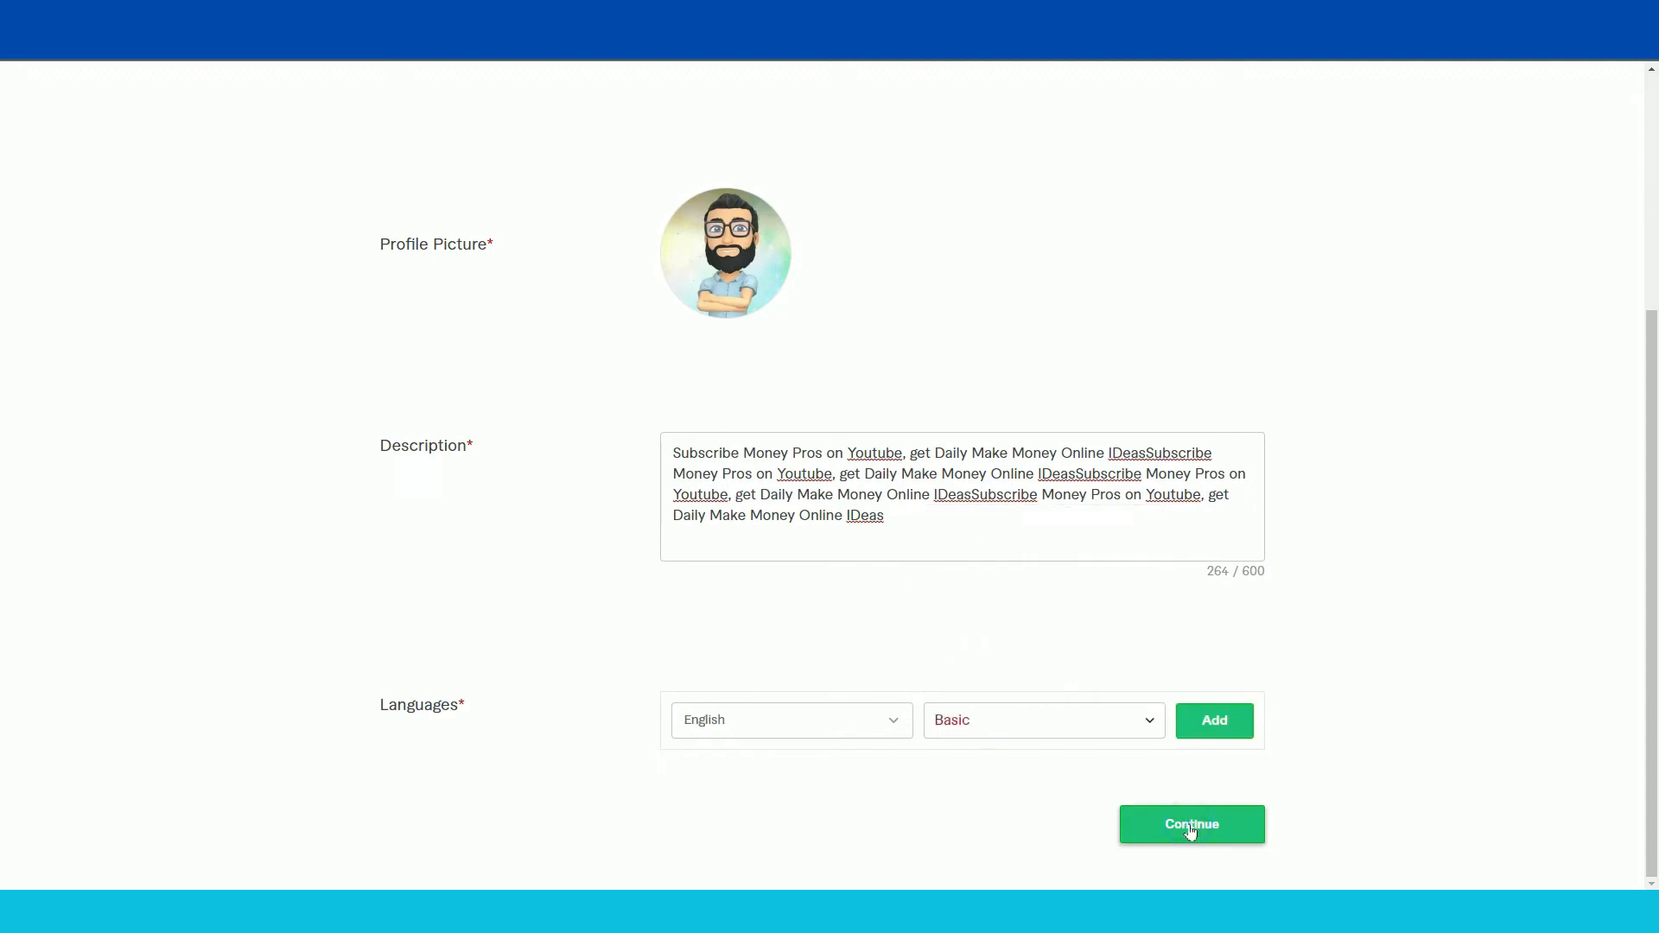
pyautogui.click(1191, 825)
pyautogui.click(778, 404)
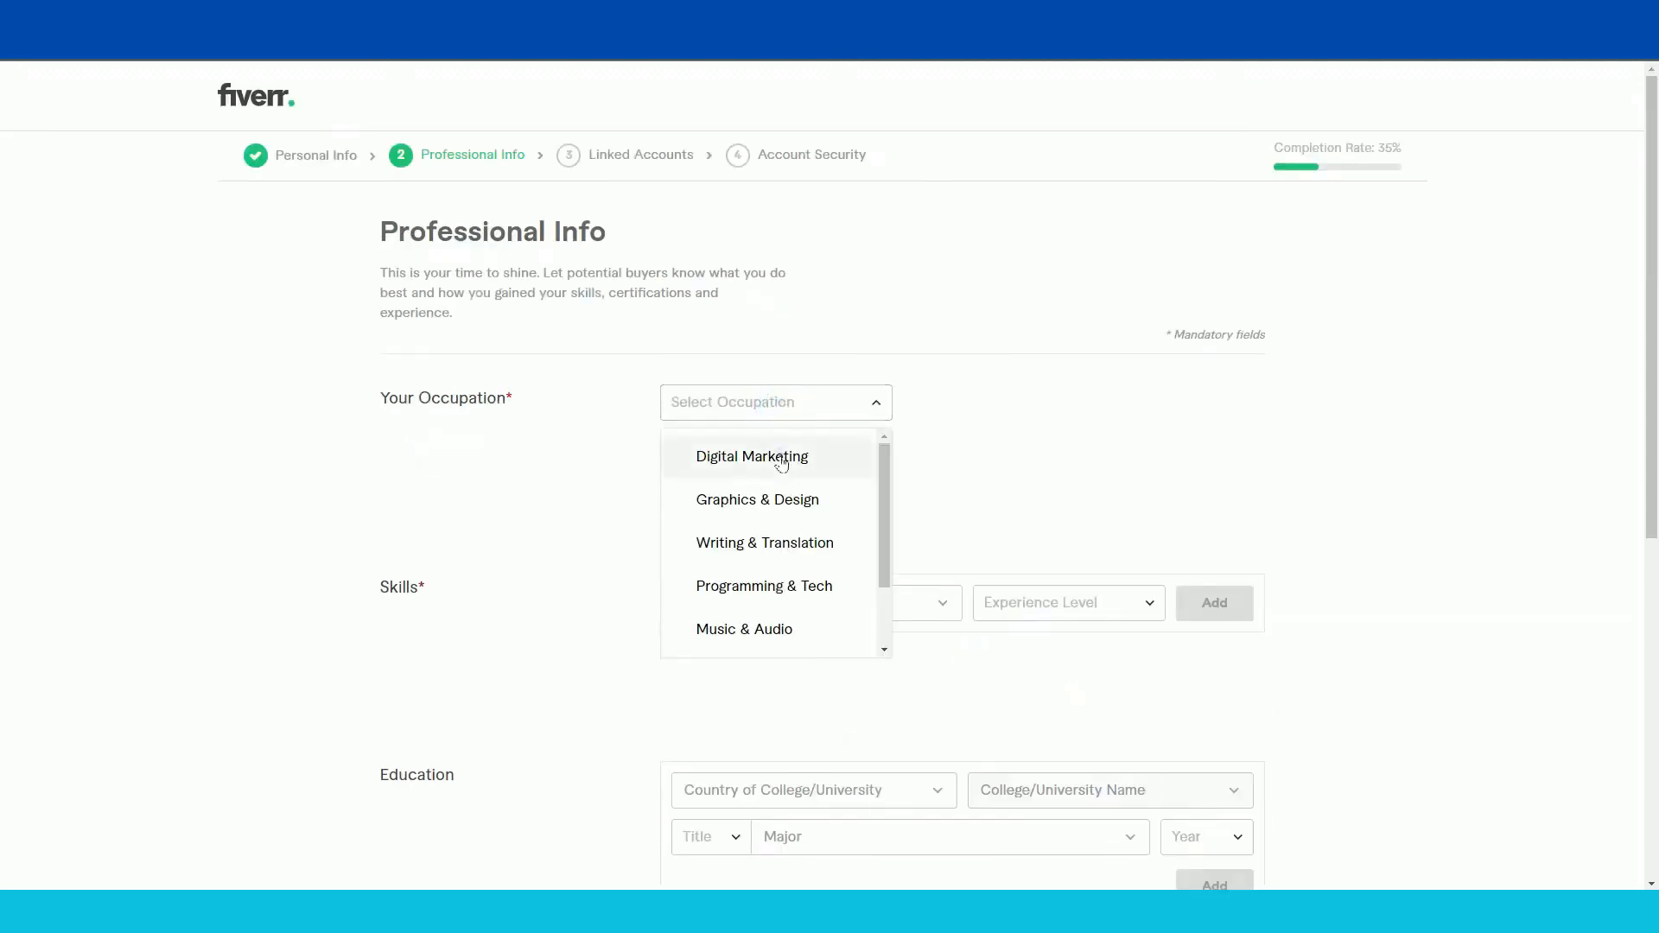
# Choose Digital Marketing as the occupation with Content Marketing and SEO ticked
pyautogui.click(780, 458)
pyautogui.click(752, 490)
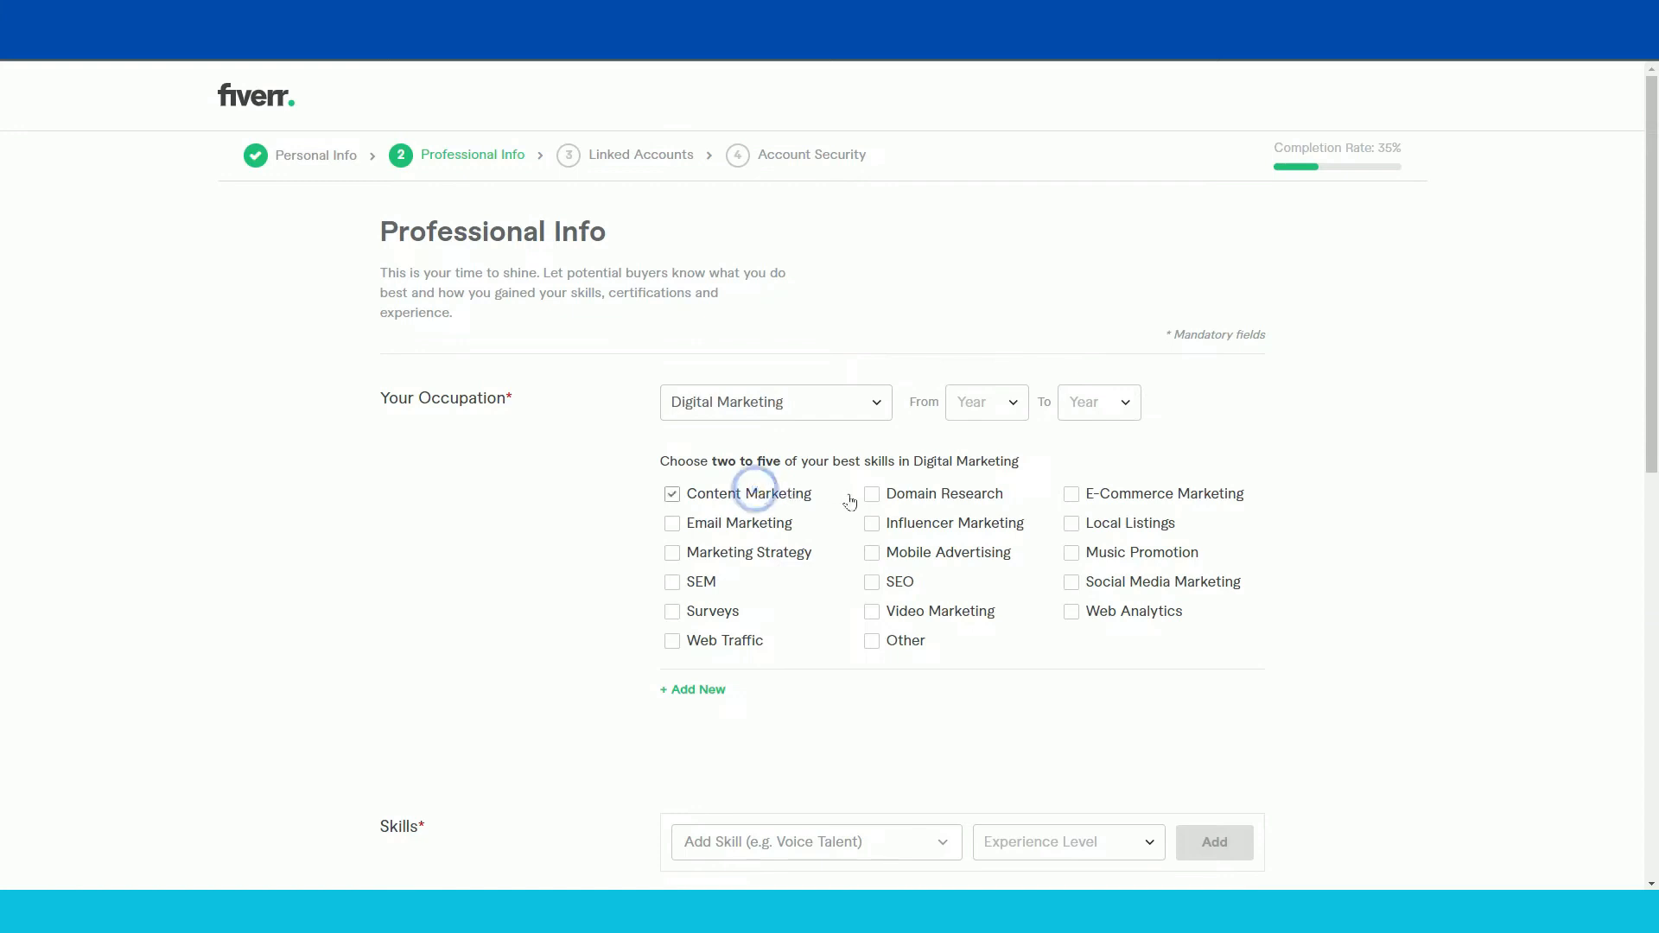
pyautogui.click(871, 582)
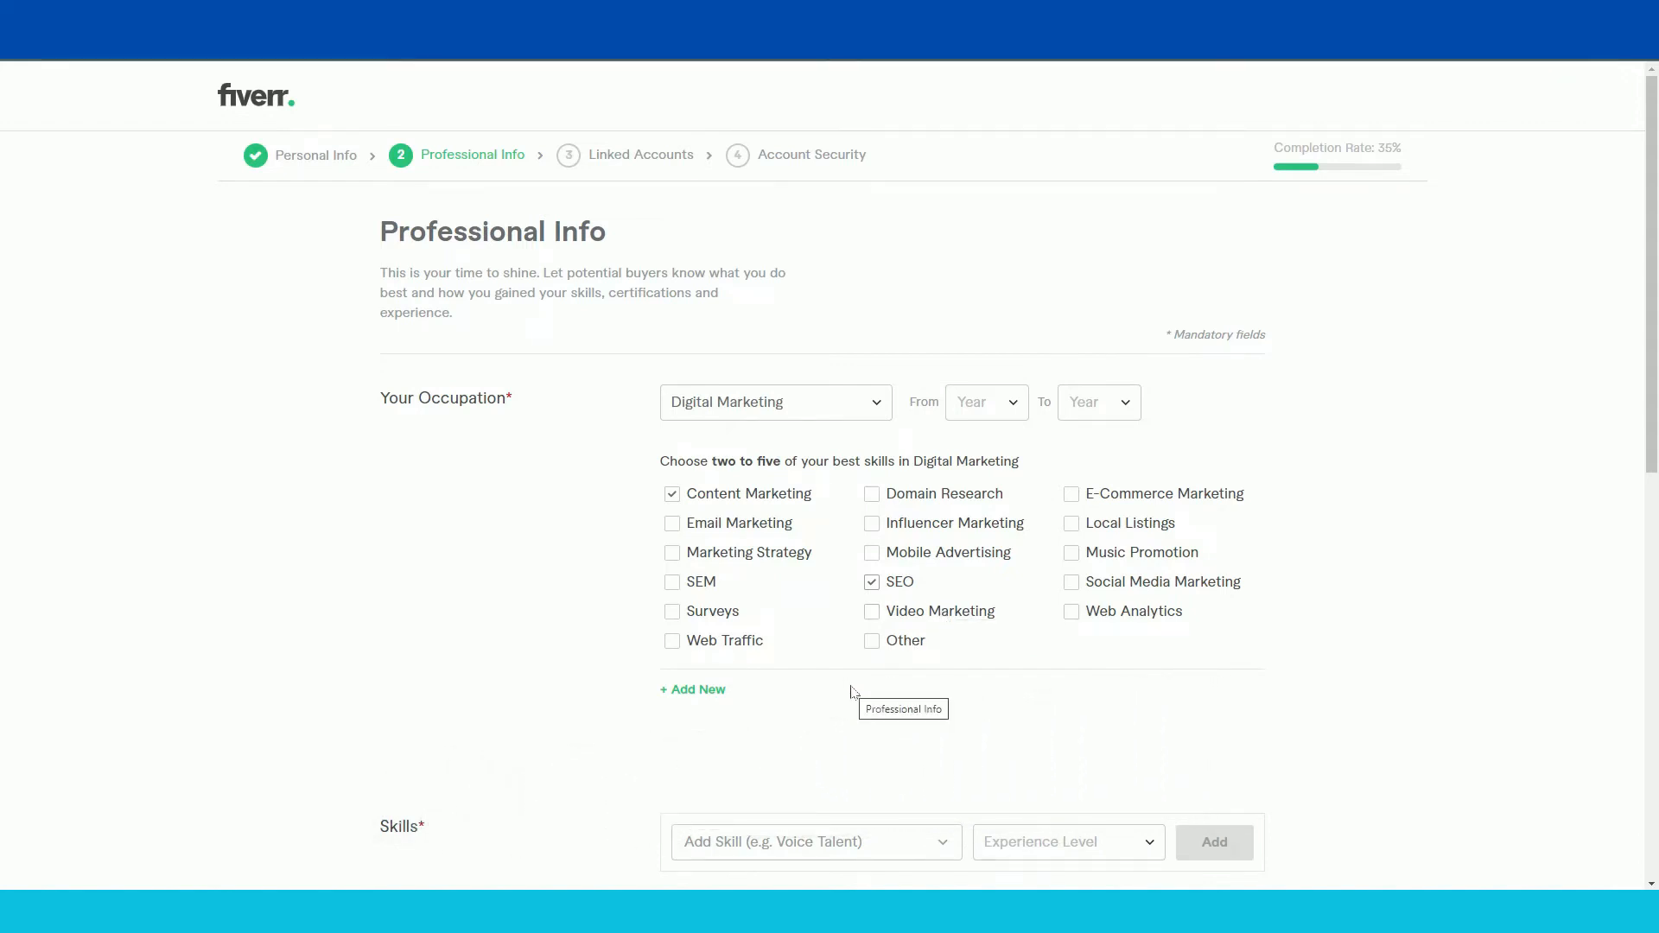
# Add Content marketing as a Beginner-level skill
pyautogui.scroll(-5, 853, 691)
pyautogui.click(770, 268)
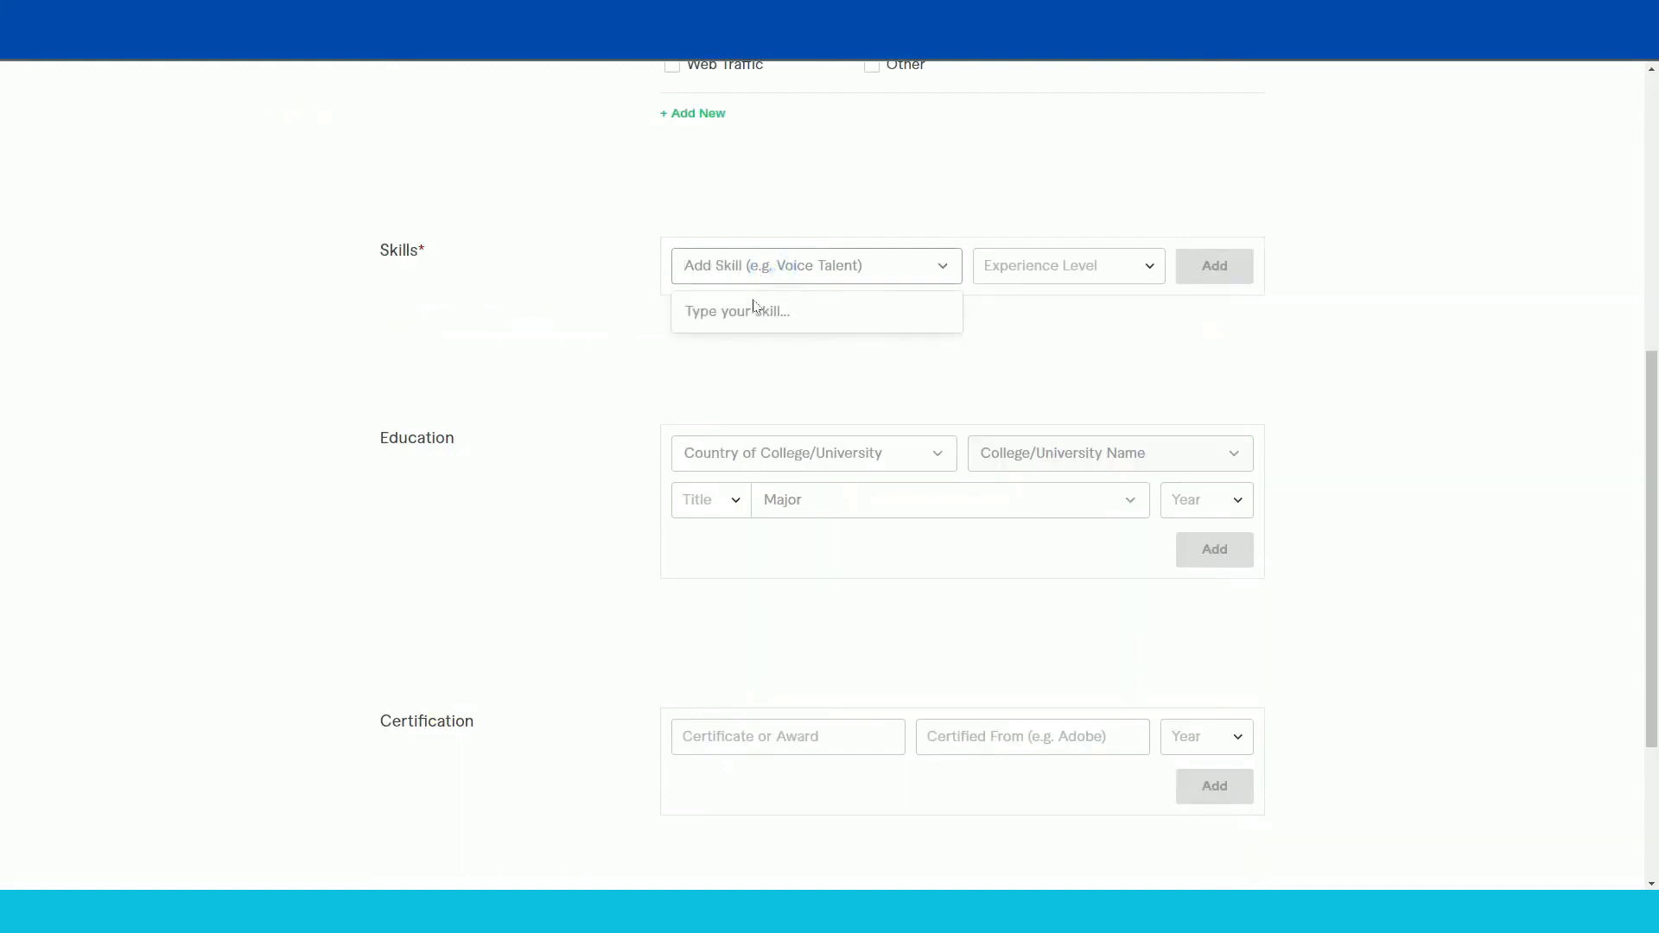
pyautogui.write('Conten')
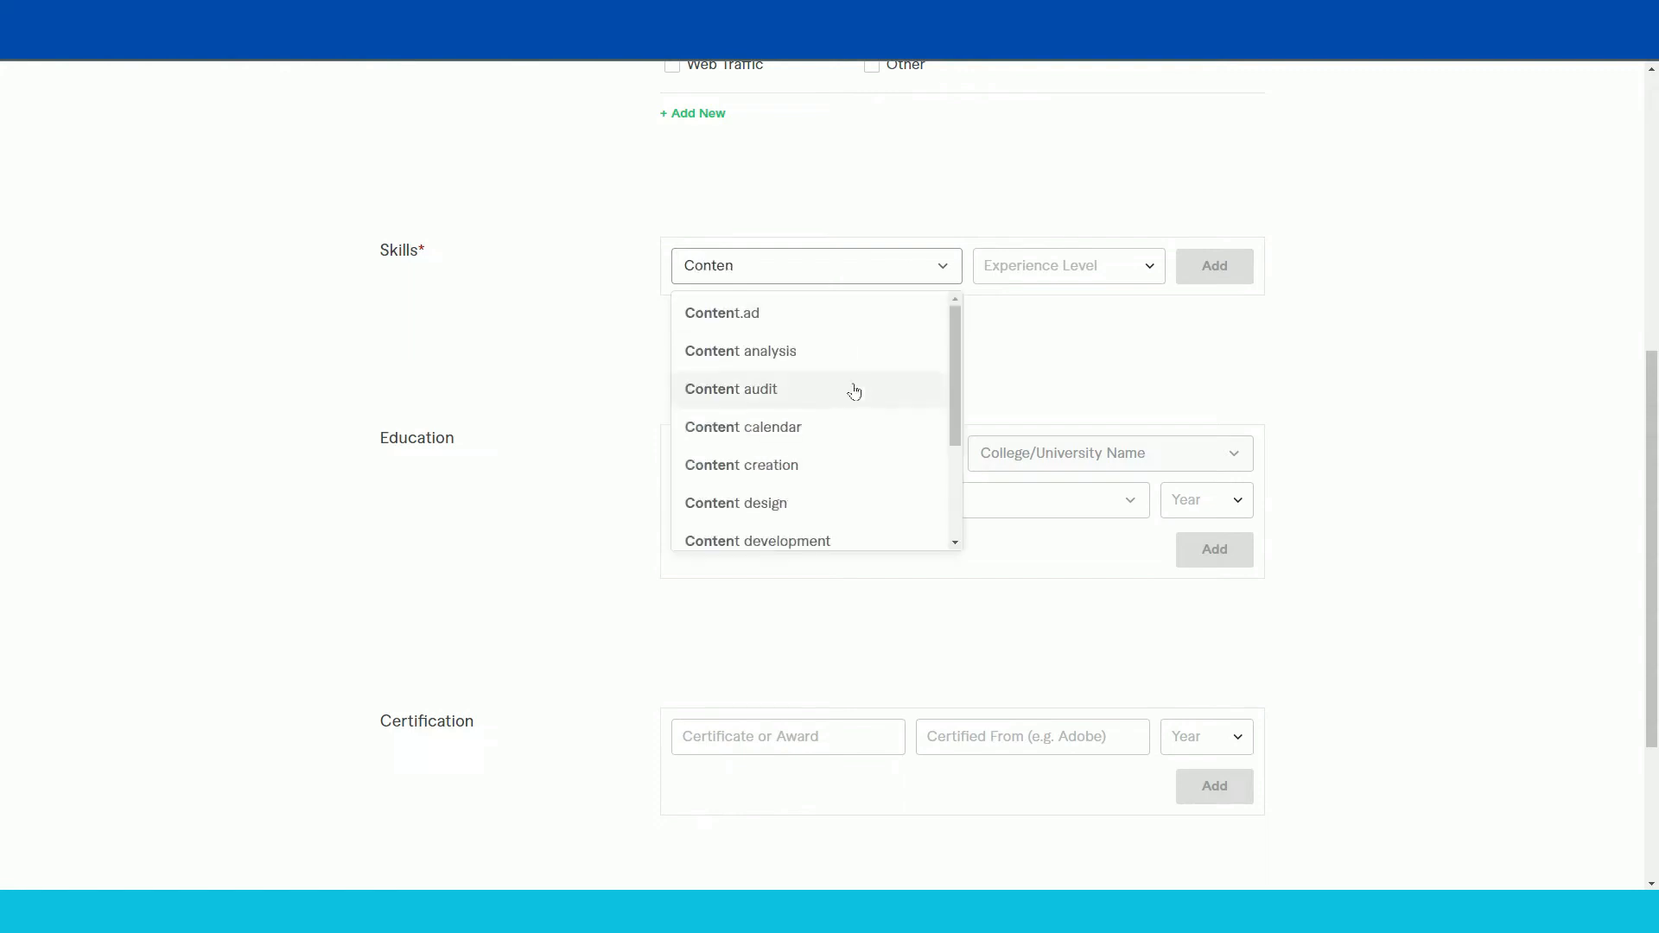
pyautogui.scroll(-3, 854, 390)
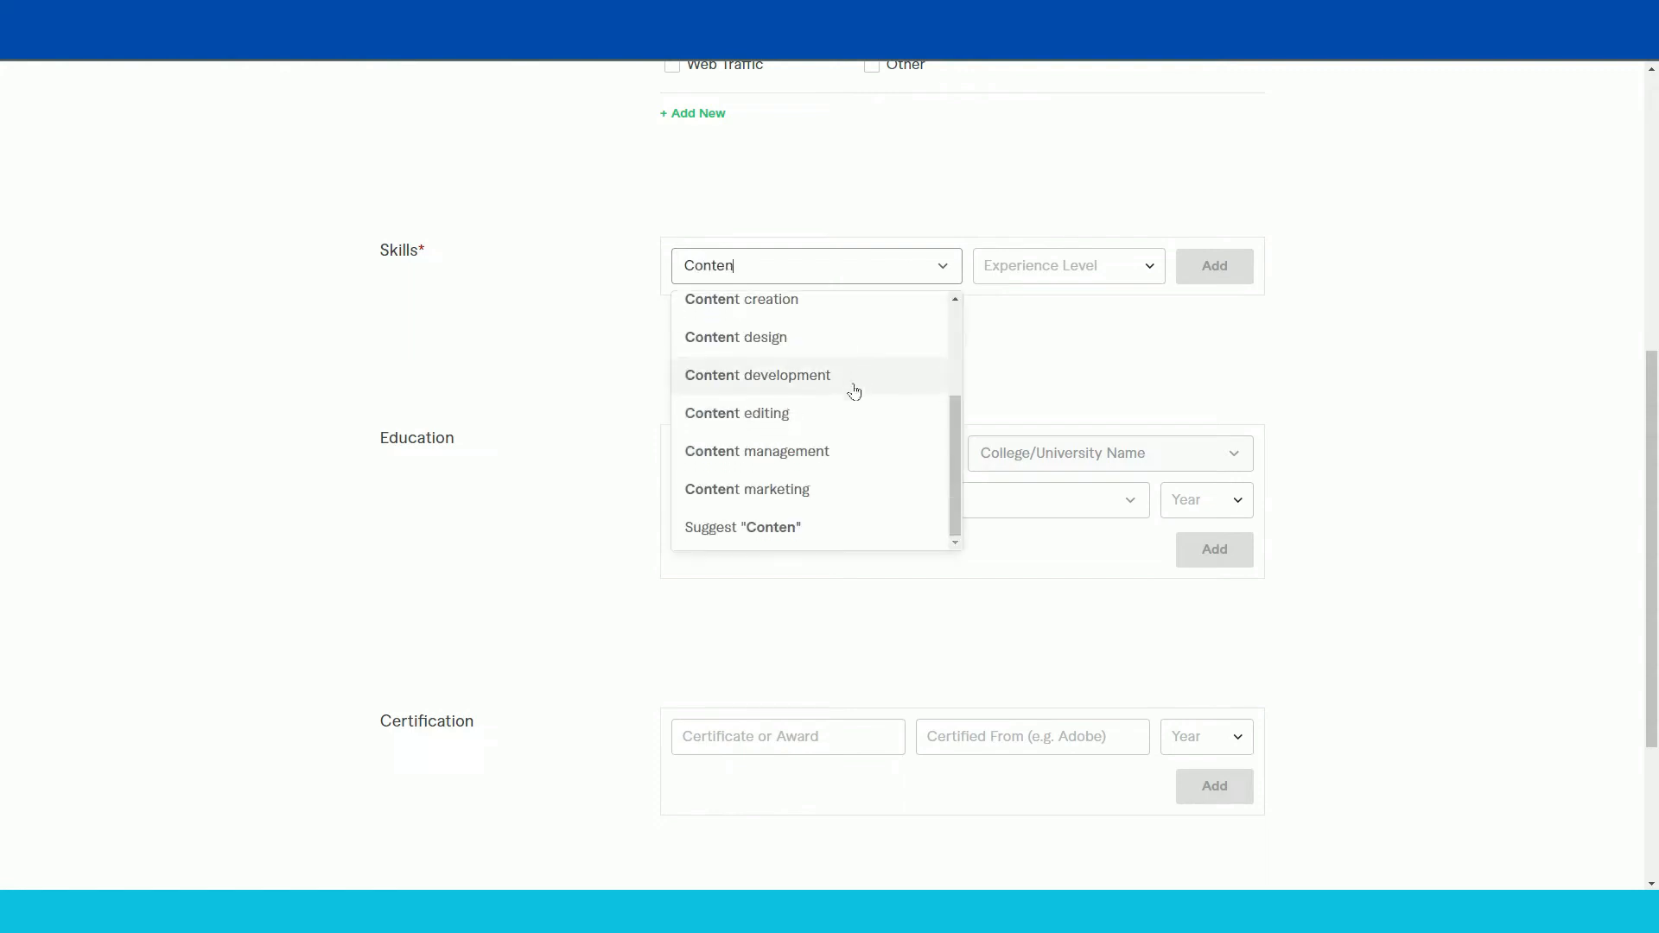
pyautogui.click(750, 492)
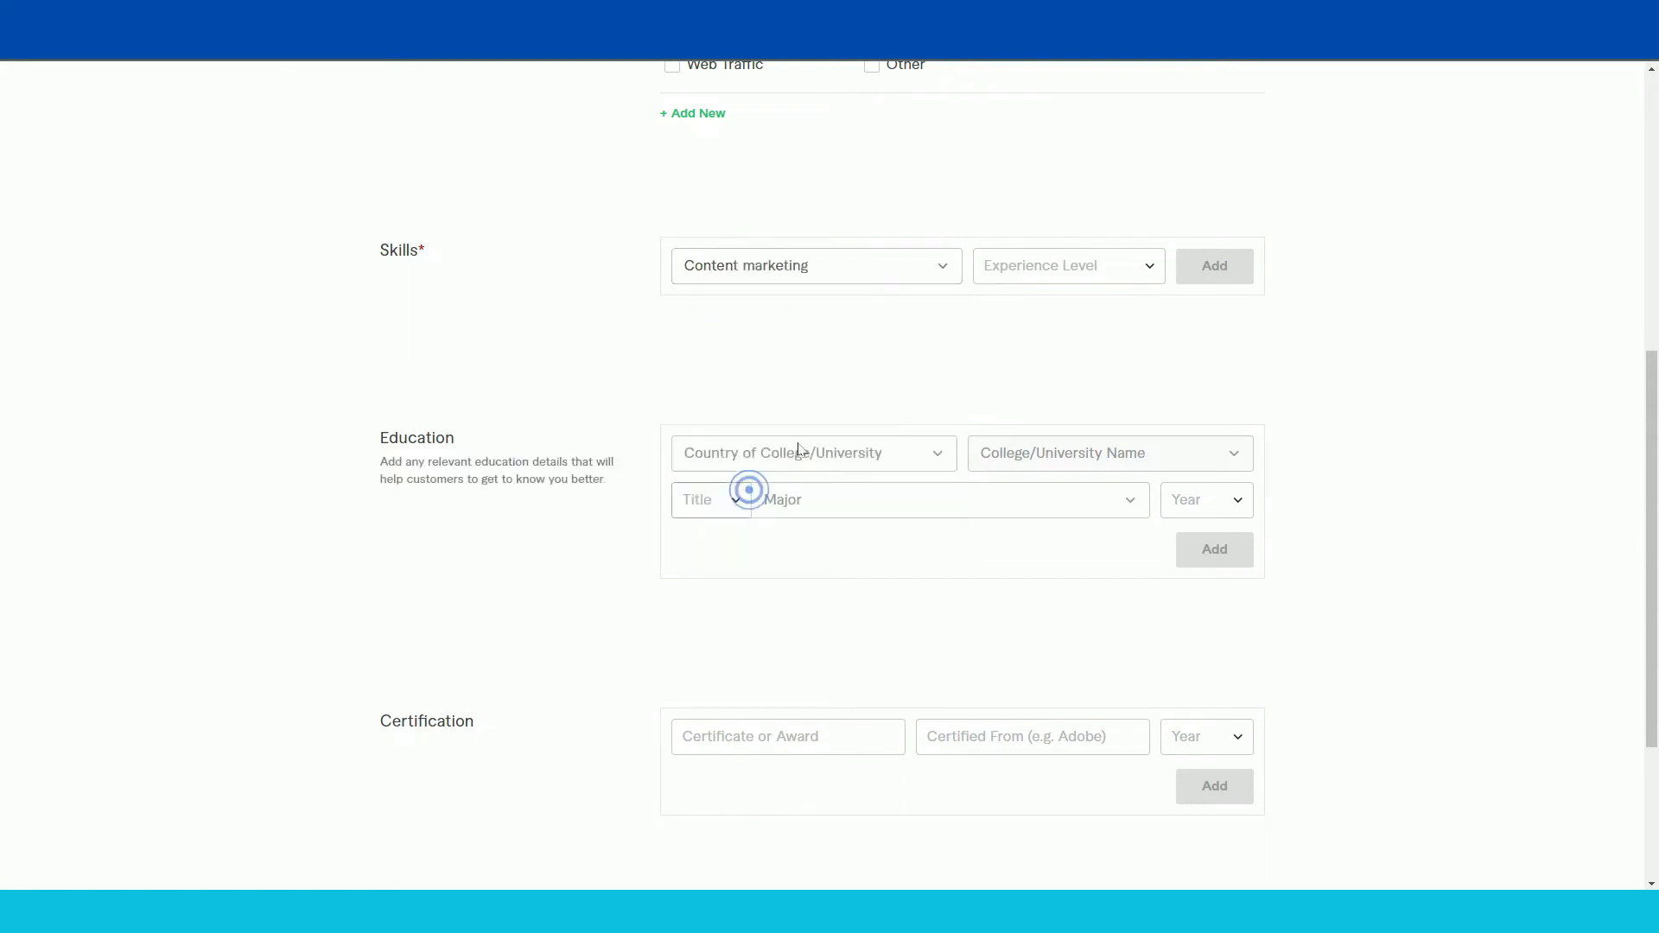
pyautogui.click(1060, 261)
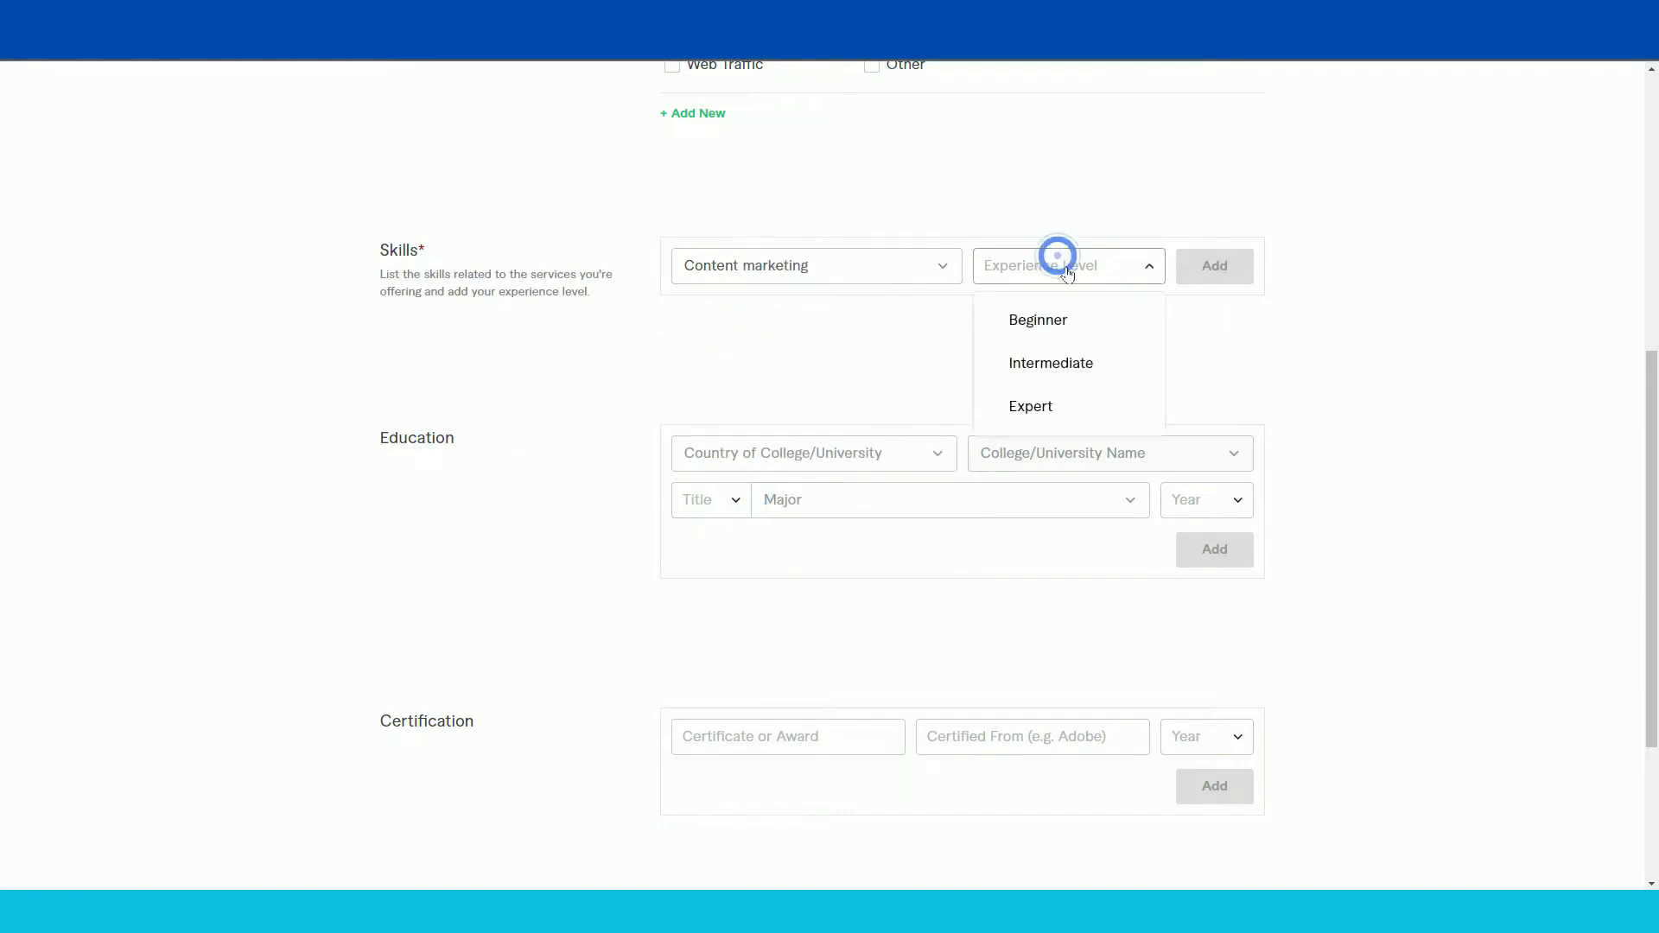
pyautogui.click(1076, 327)
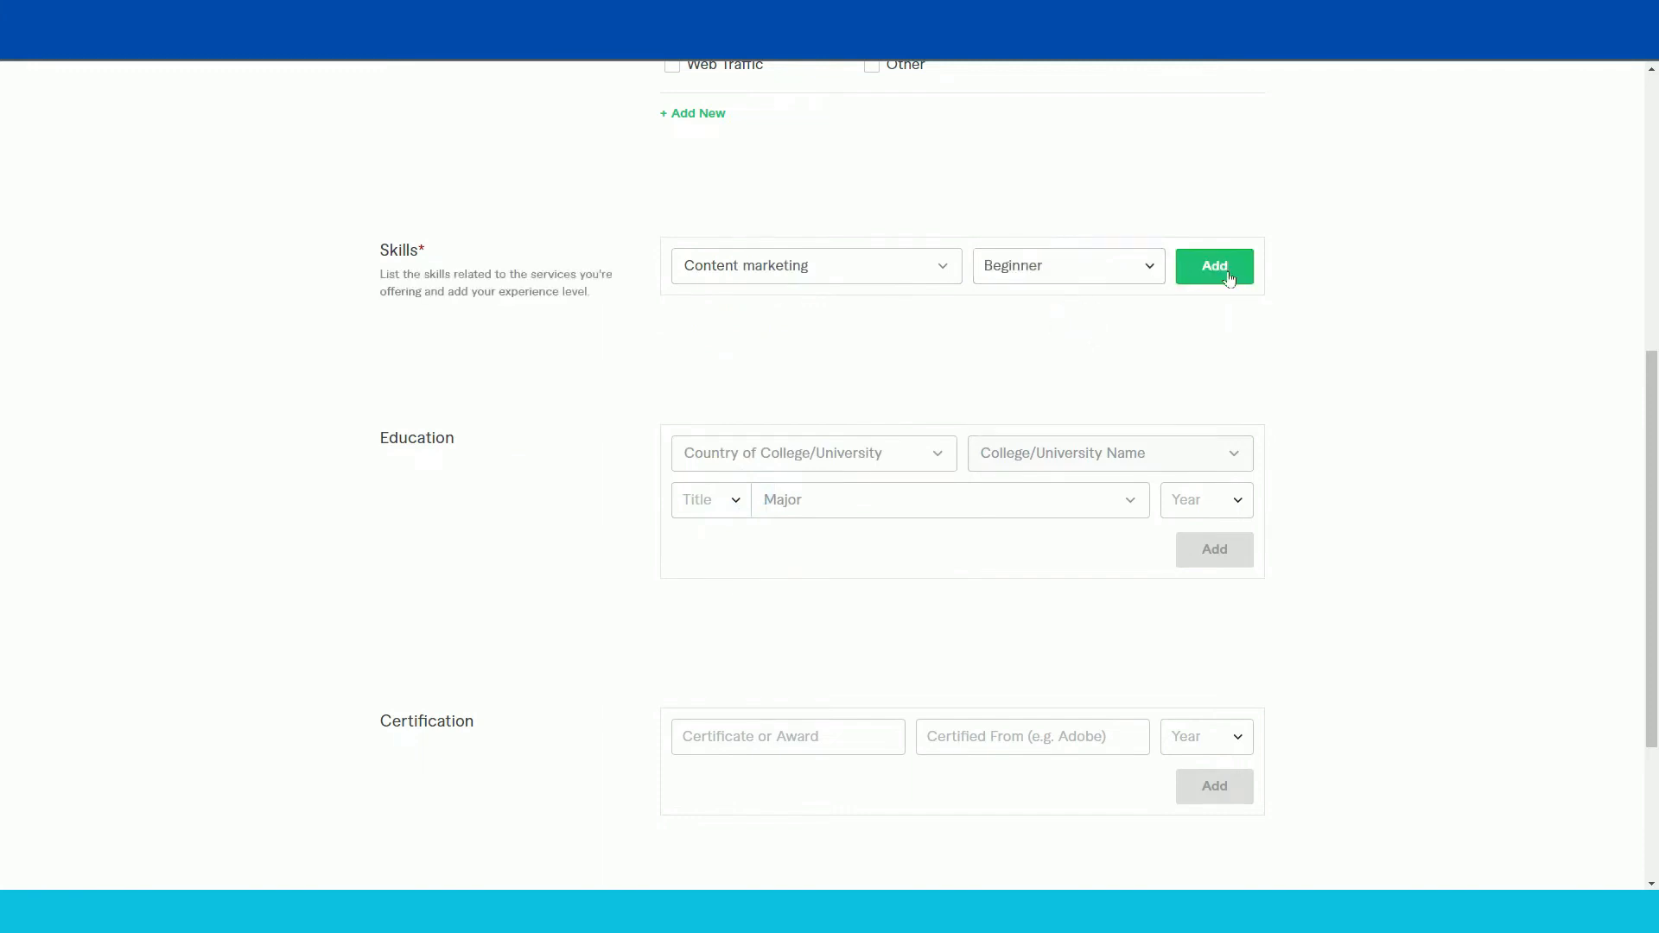
pyautogui.click(1226, 269)
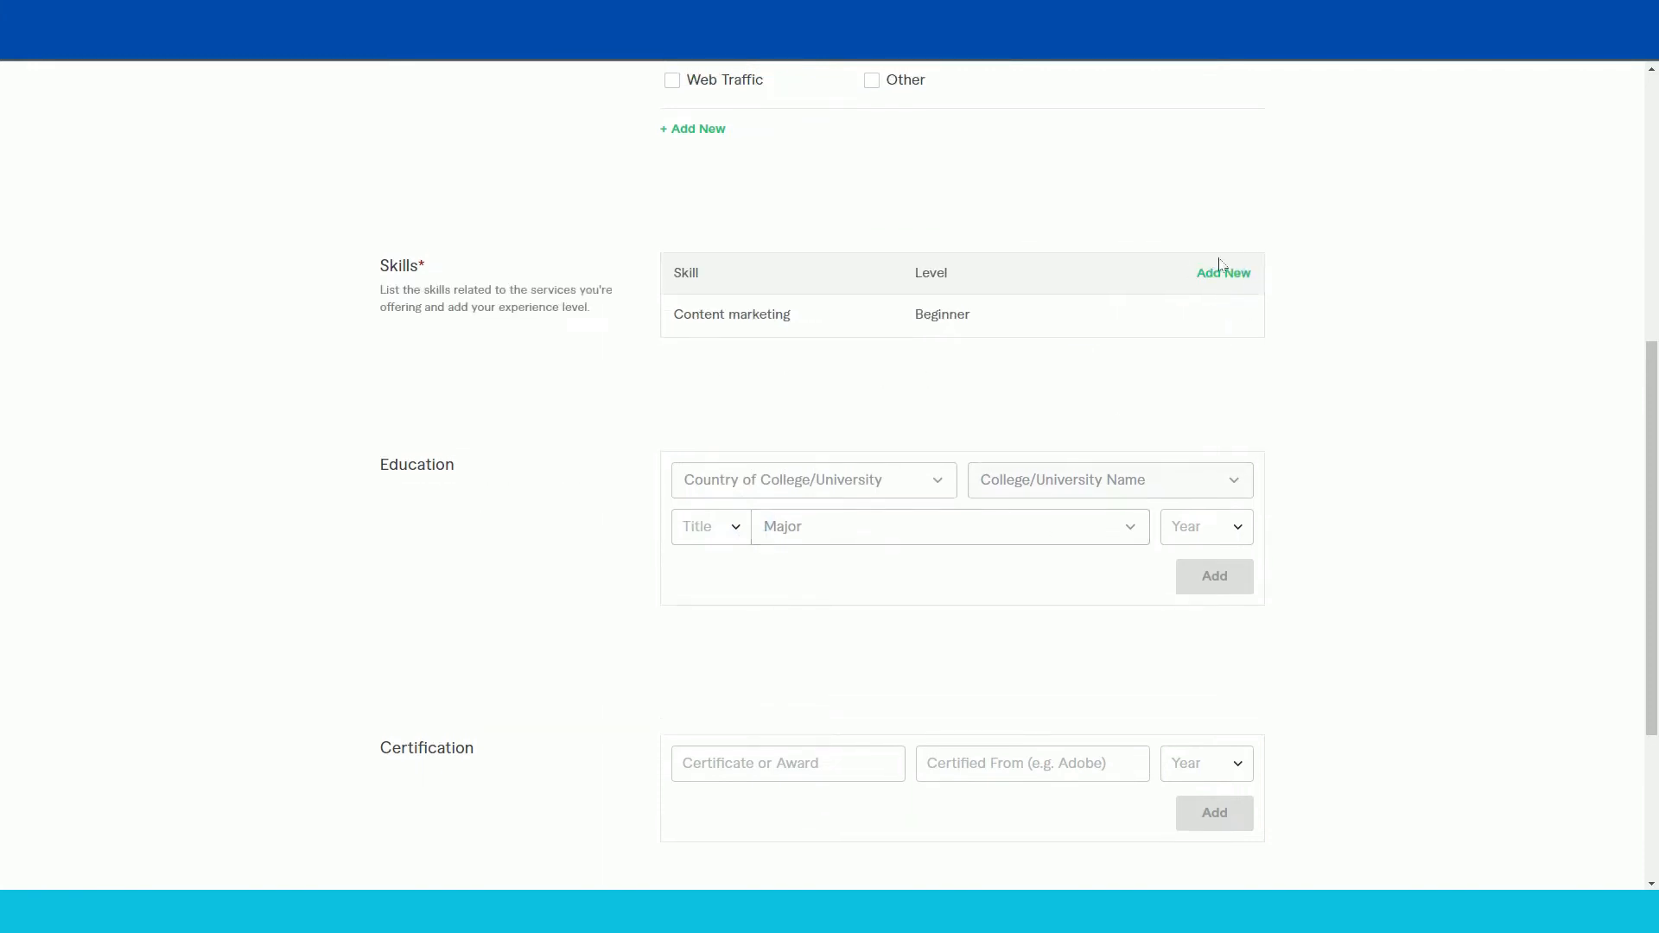
pyautogui.click(1221, 268)
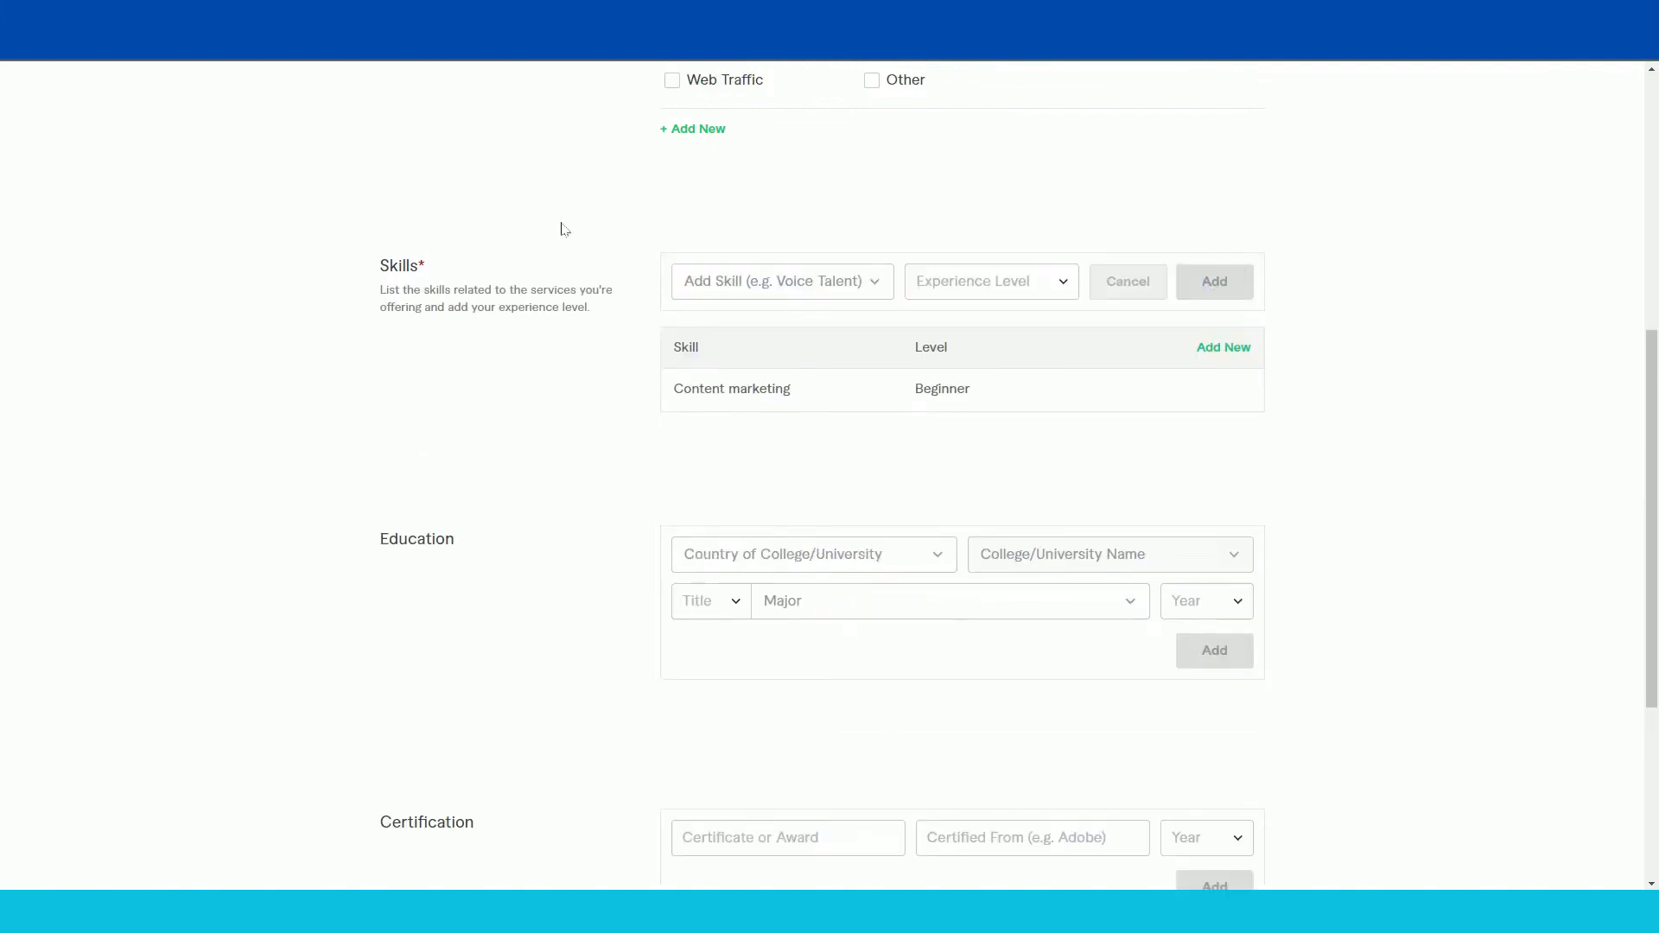
pyautogui.scroll(-3, 1392, 400)
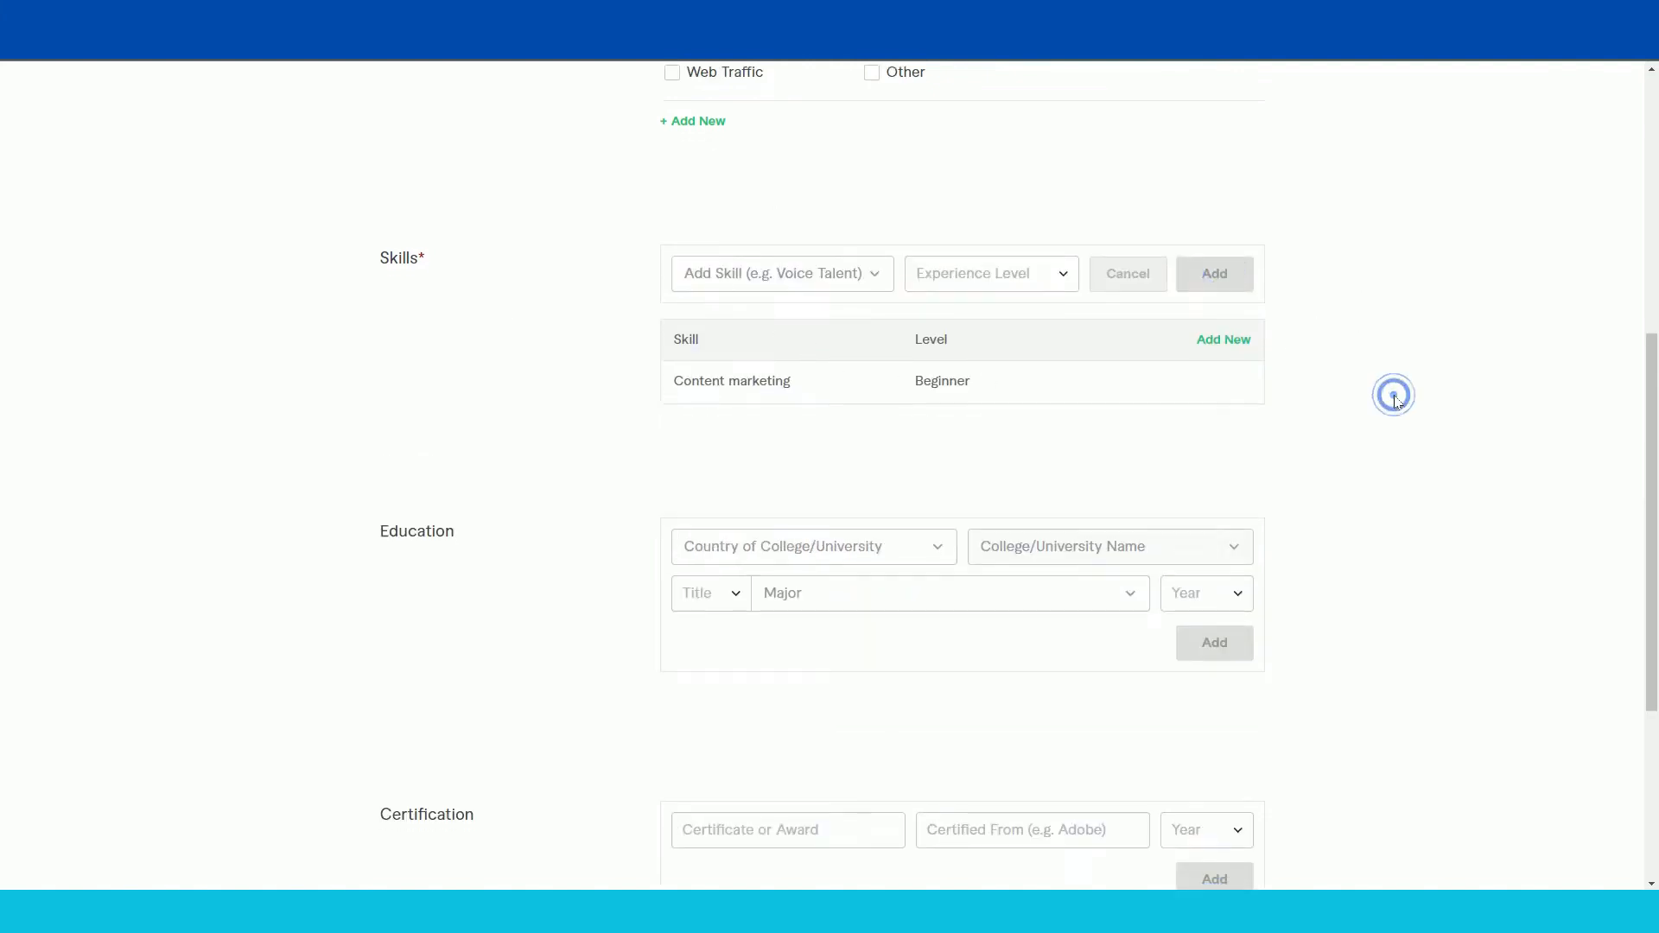
pyautogui.scroll(-1, 1397, 402)
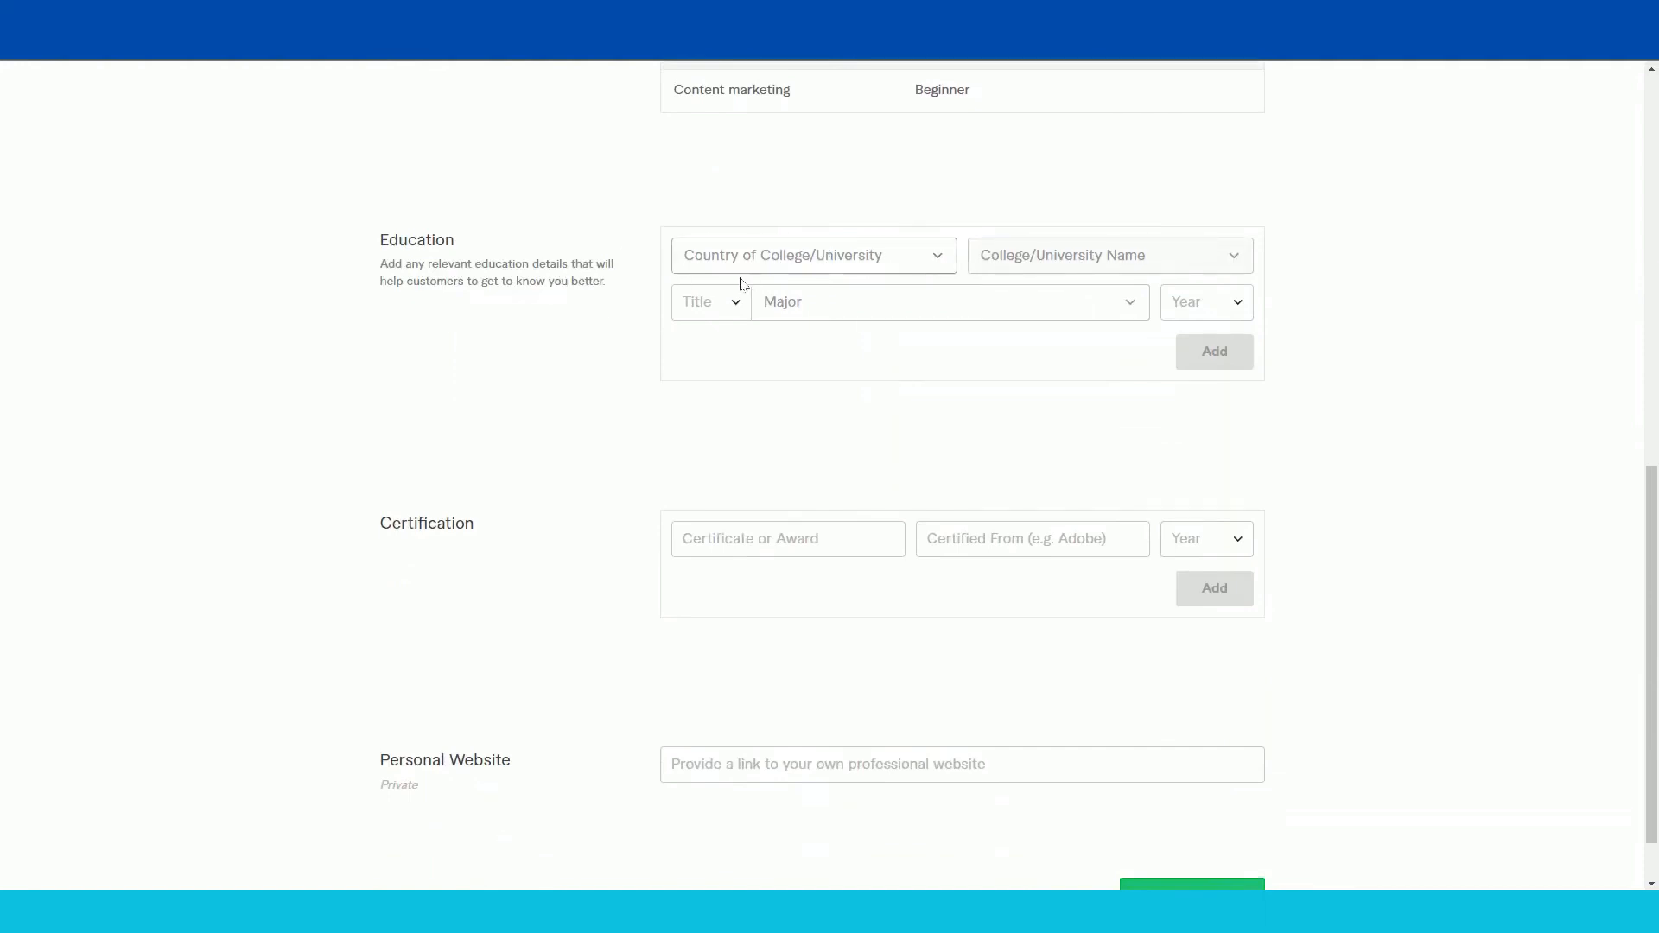
# Set the college to Anguilla, Anamaduwa Central College (M.M.), with an M.A. degree
pyautogui.click(878, 269)
pyautogui.scroll(-2, 827, 380)
pyautogui.click(826, 380)
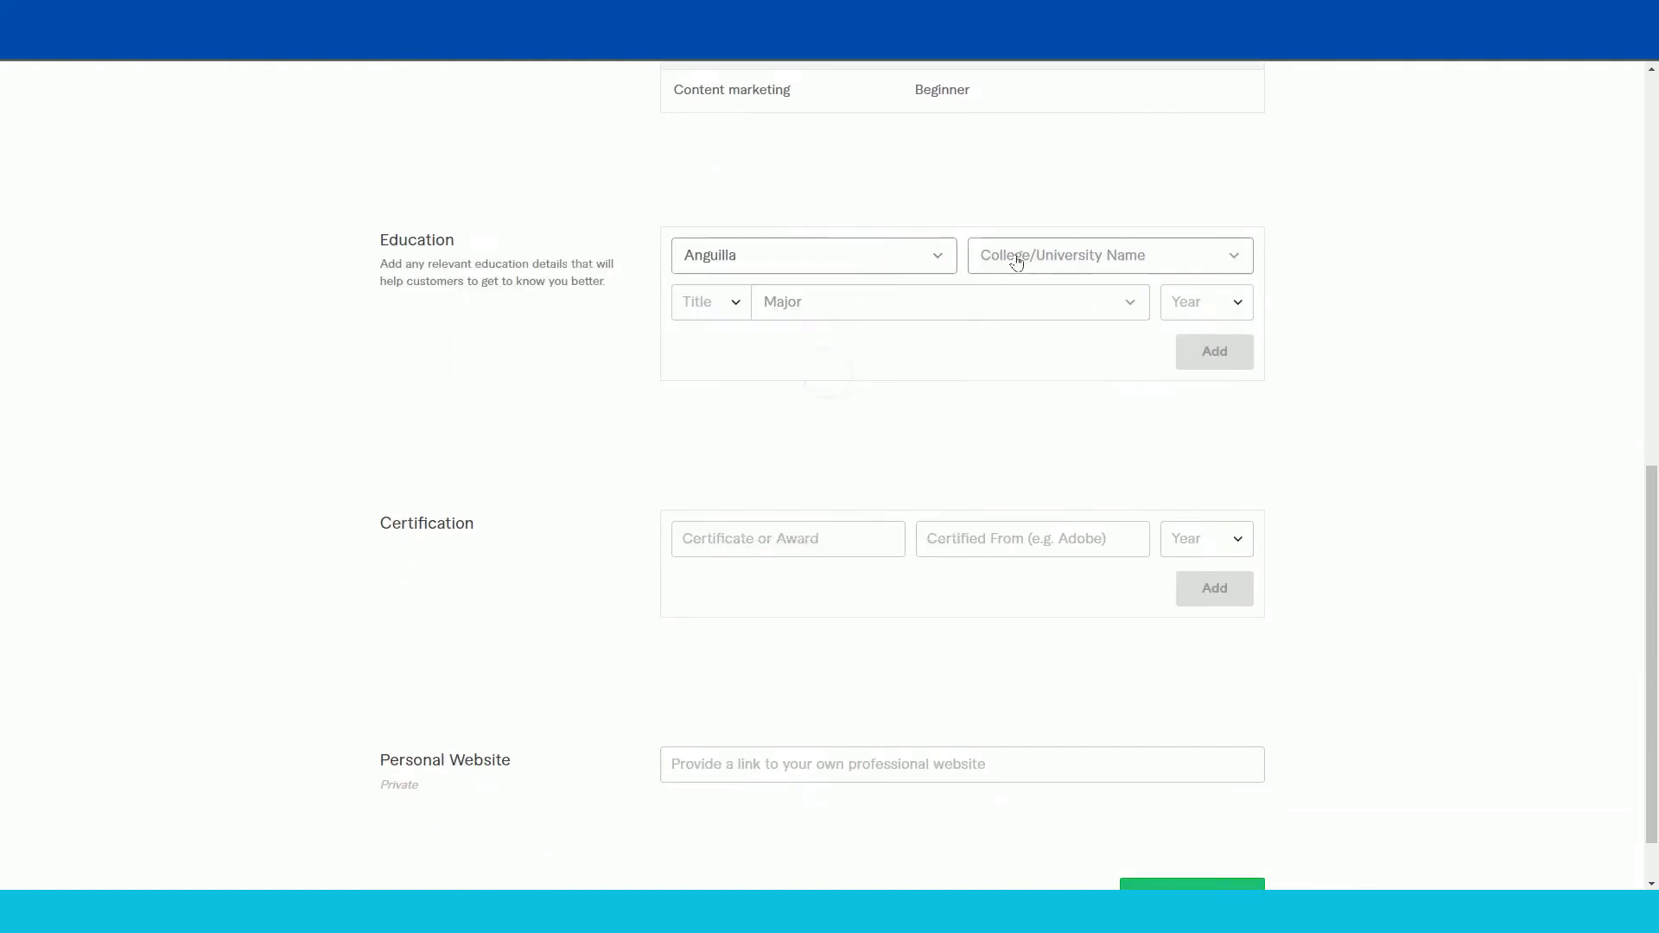
pyautogui.click(1021, 253)
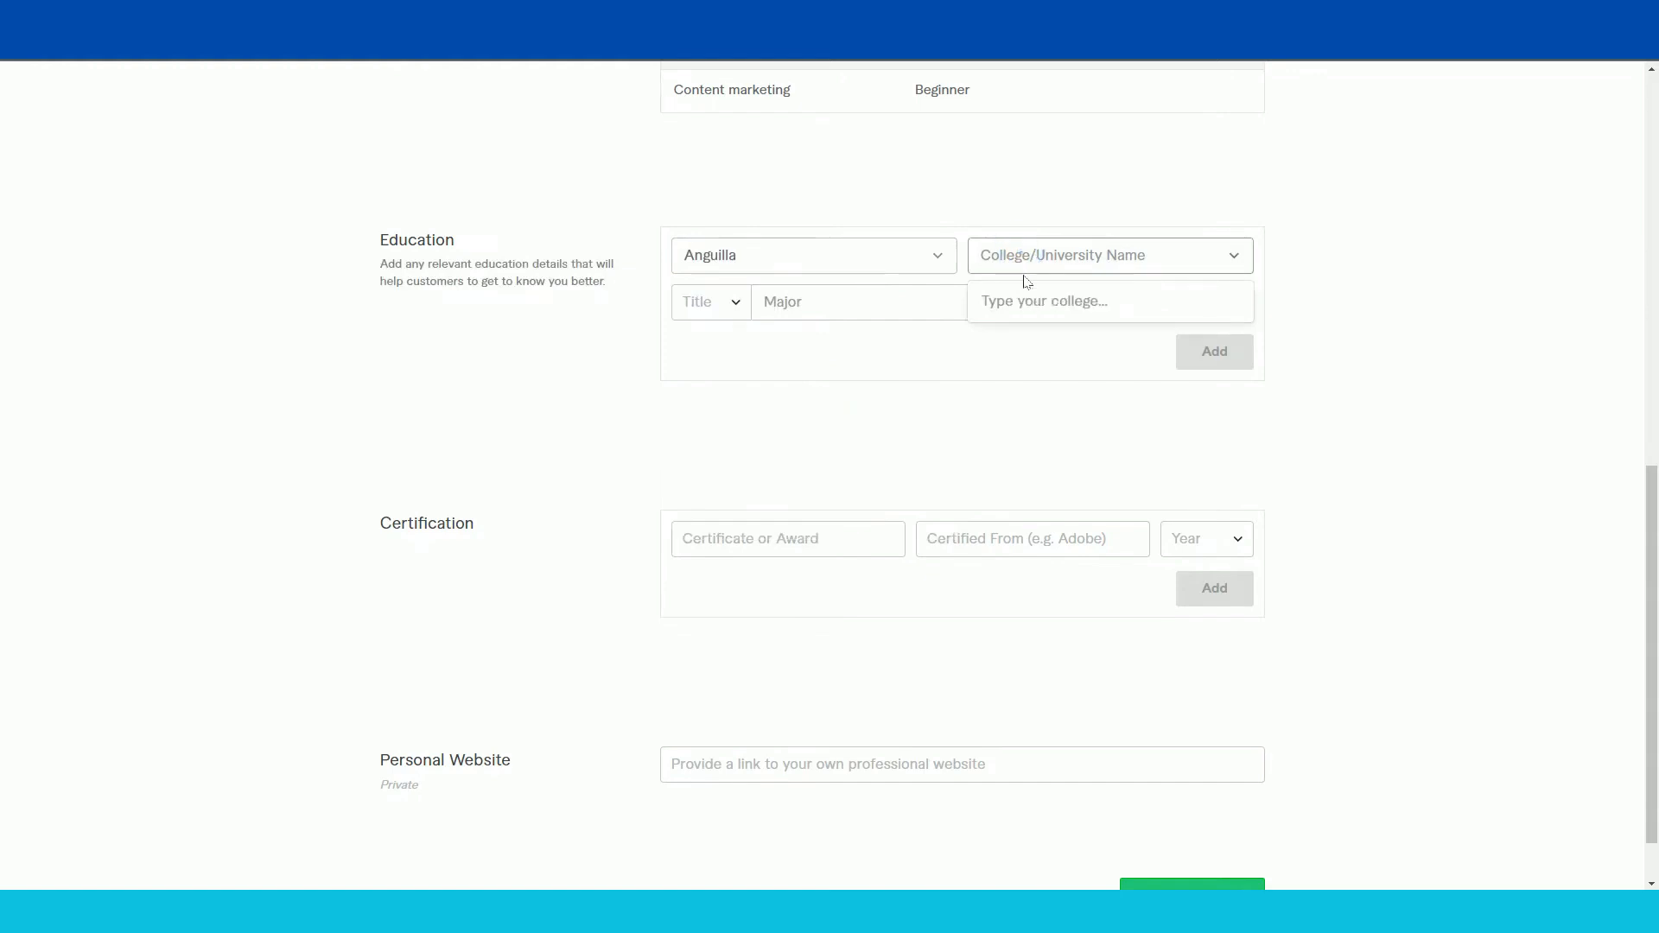
pyautogui.write('An')
pyautogui.click(1070, 307)
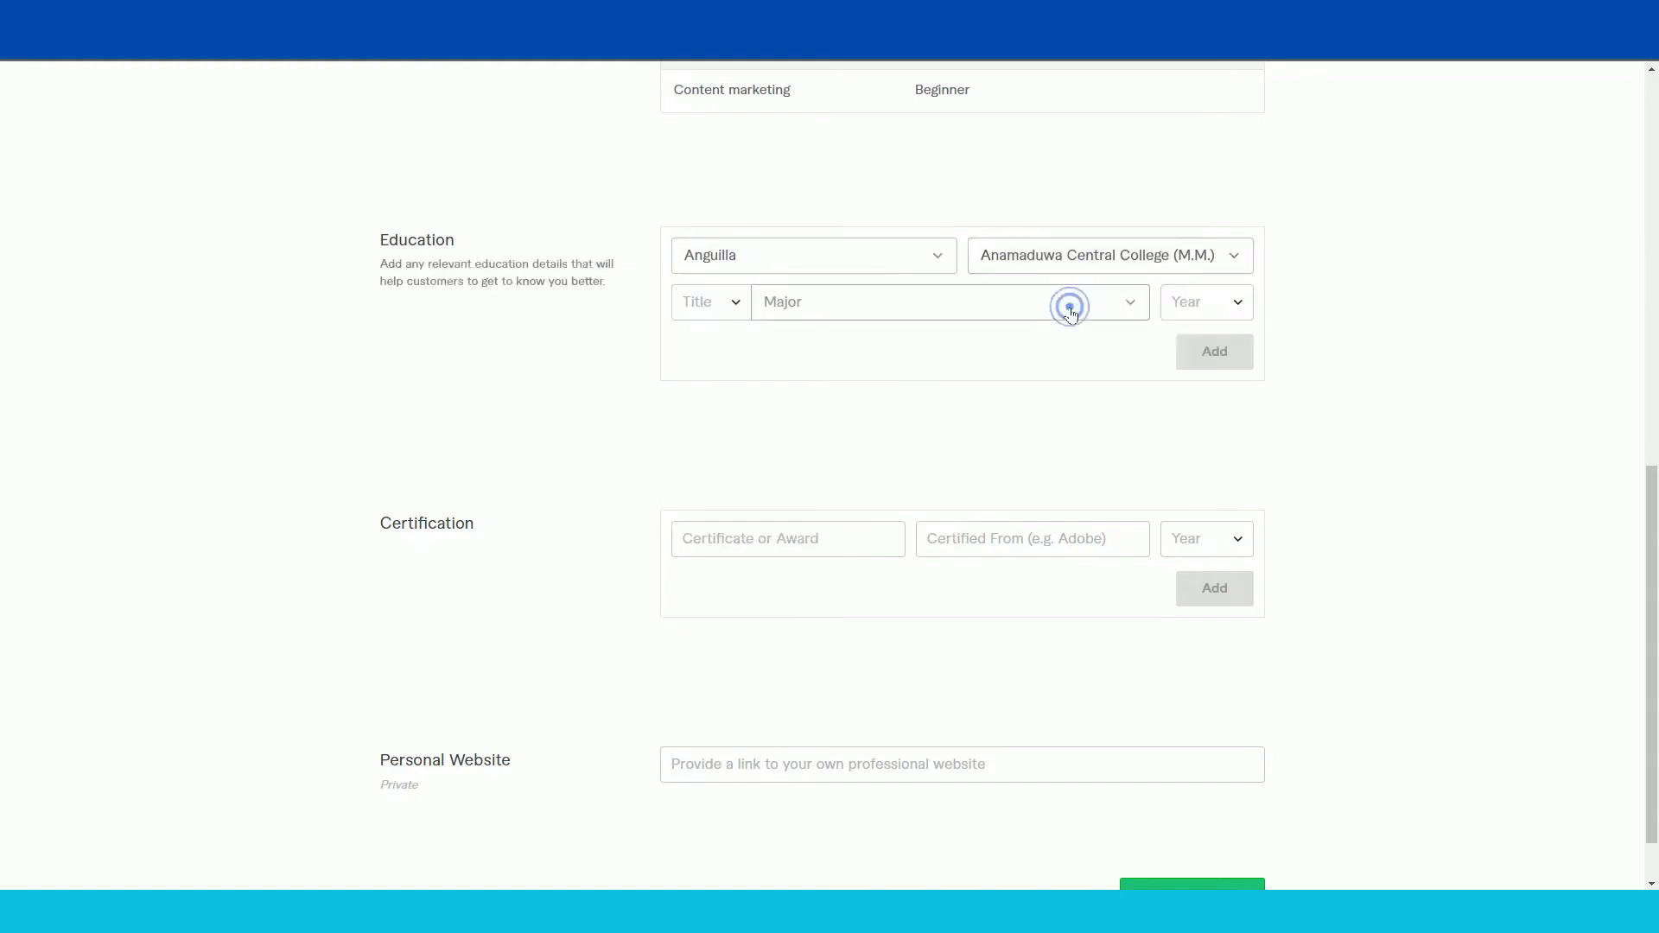
pyautogui.click(736, 319)
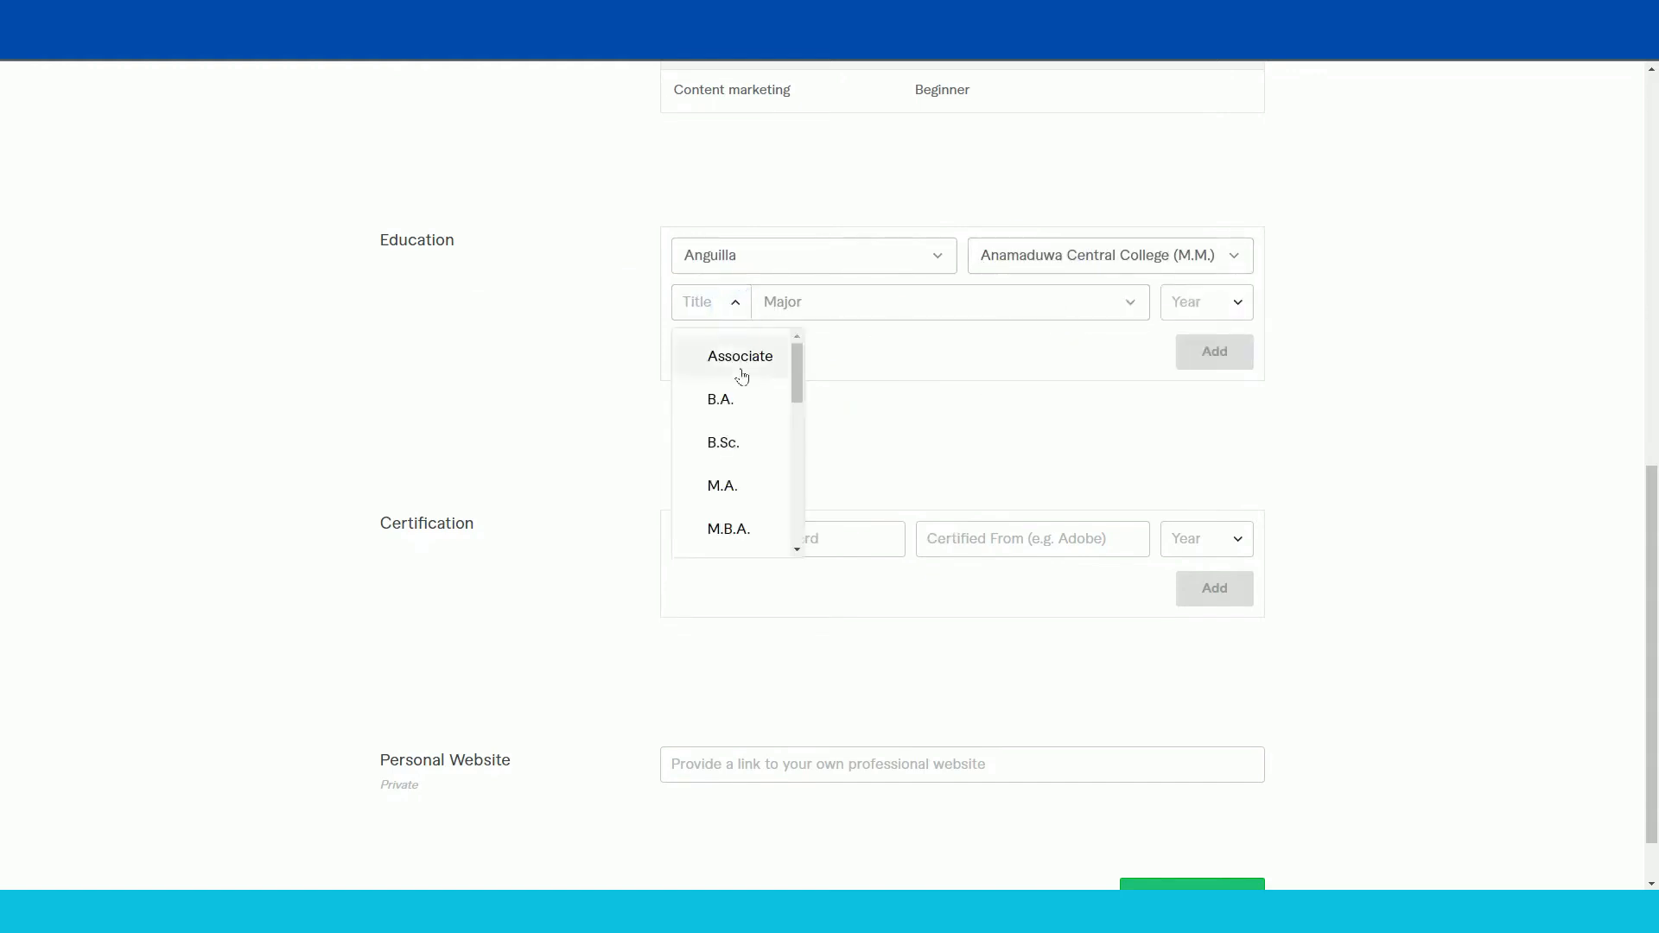
pyautogui.scroll(-1, 757, 422)
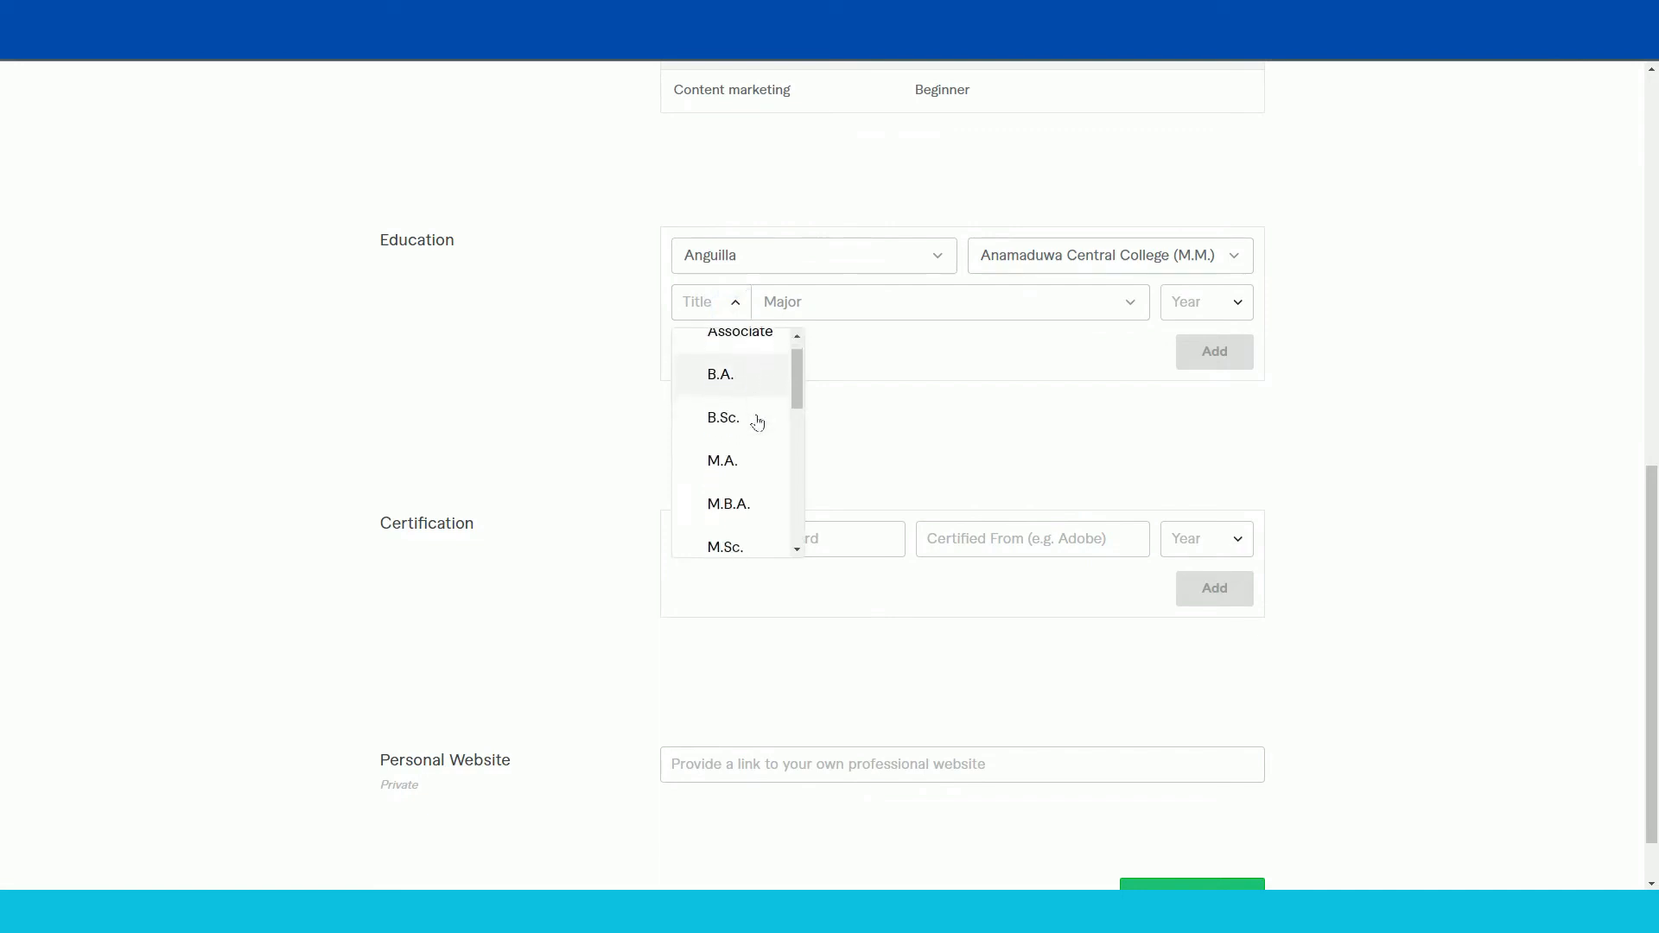
pyautogui.click(757, 484)
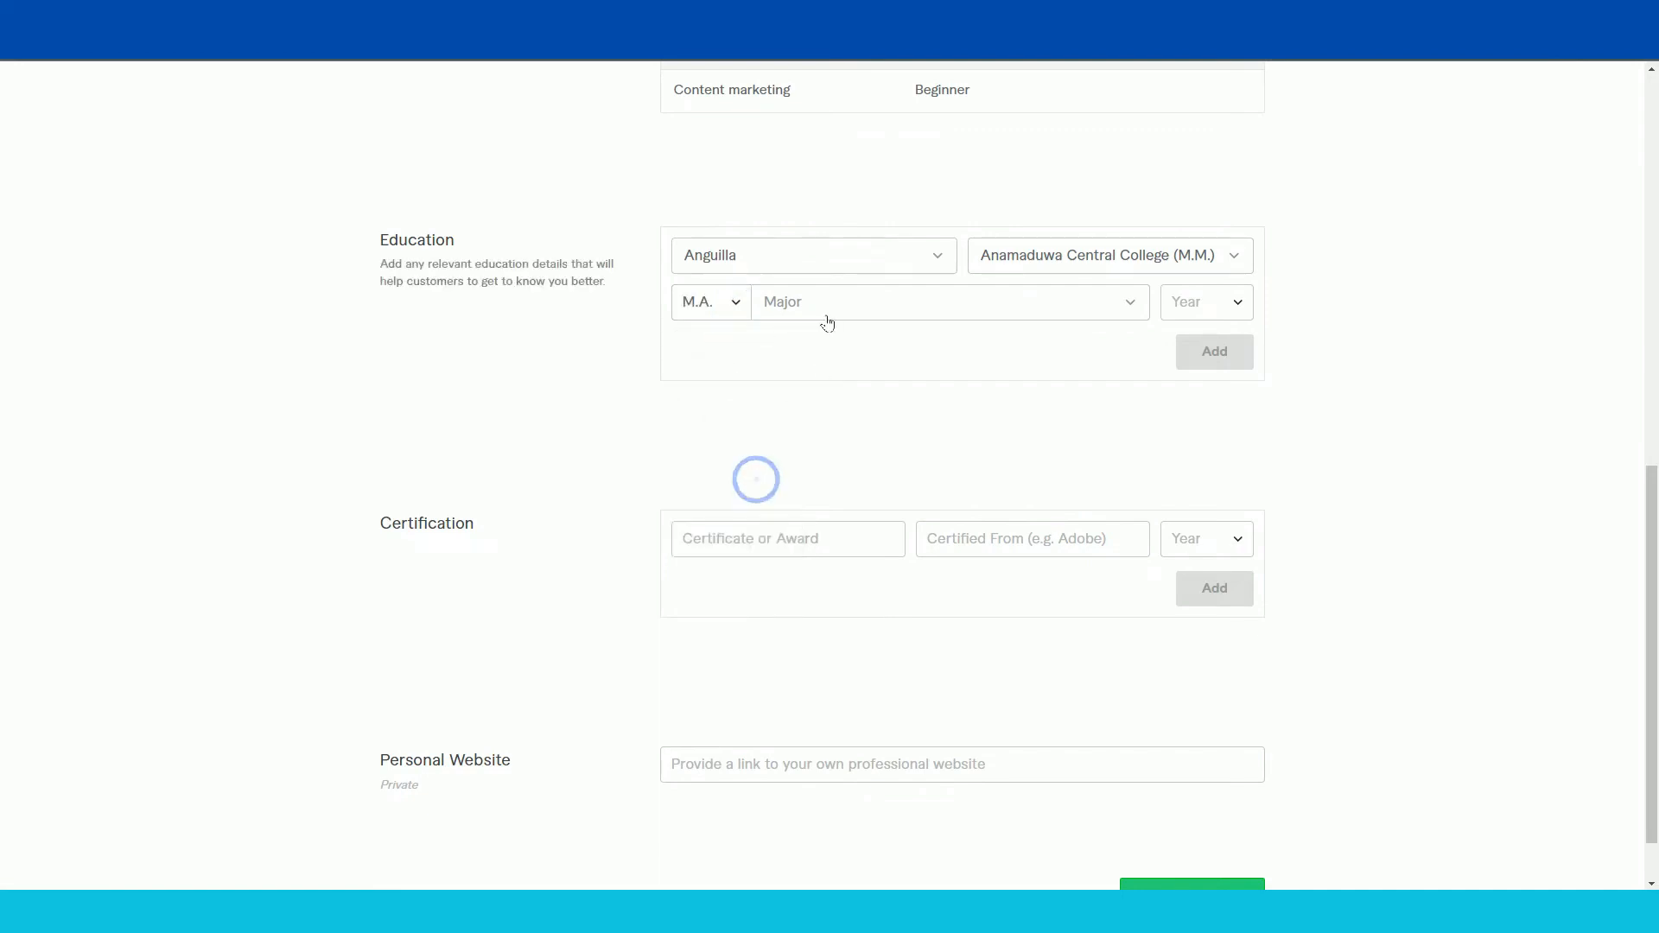
# Set the major to jornalista, graduation year 2018, and add the entry
pyautogui.click(826, 319)
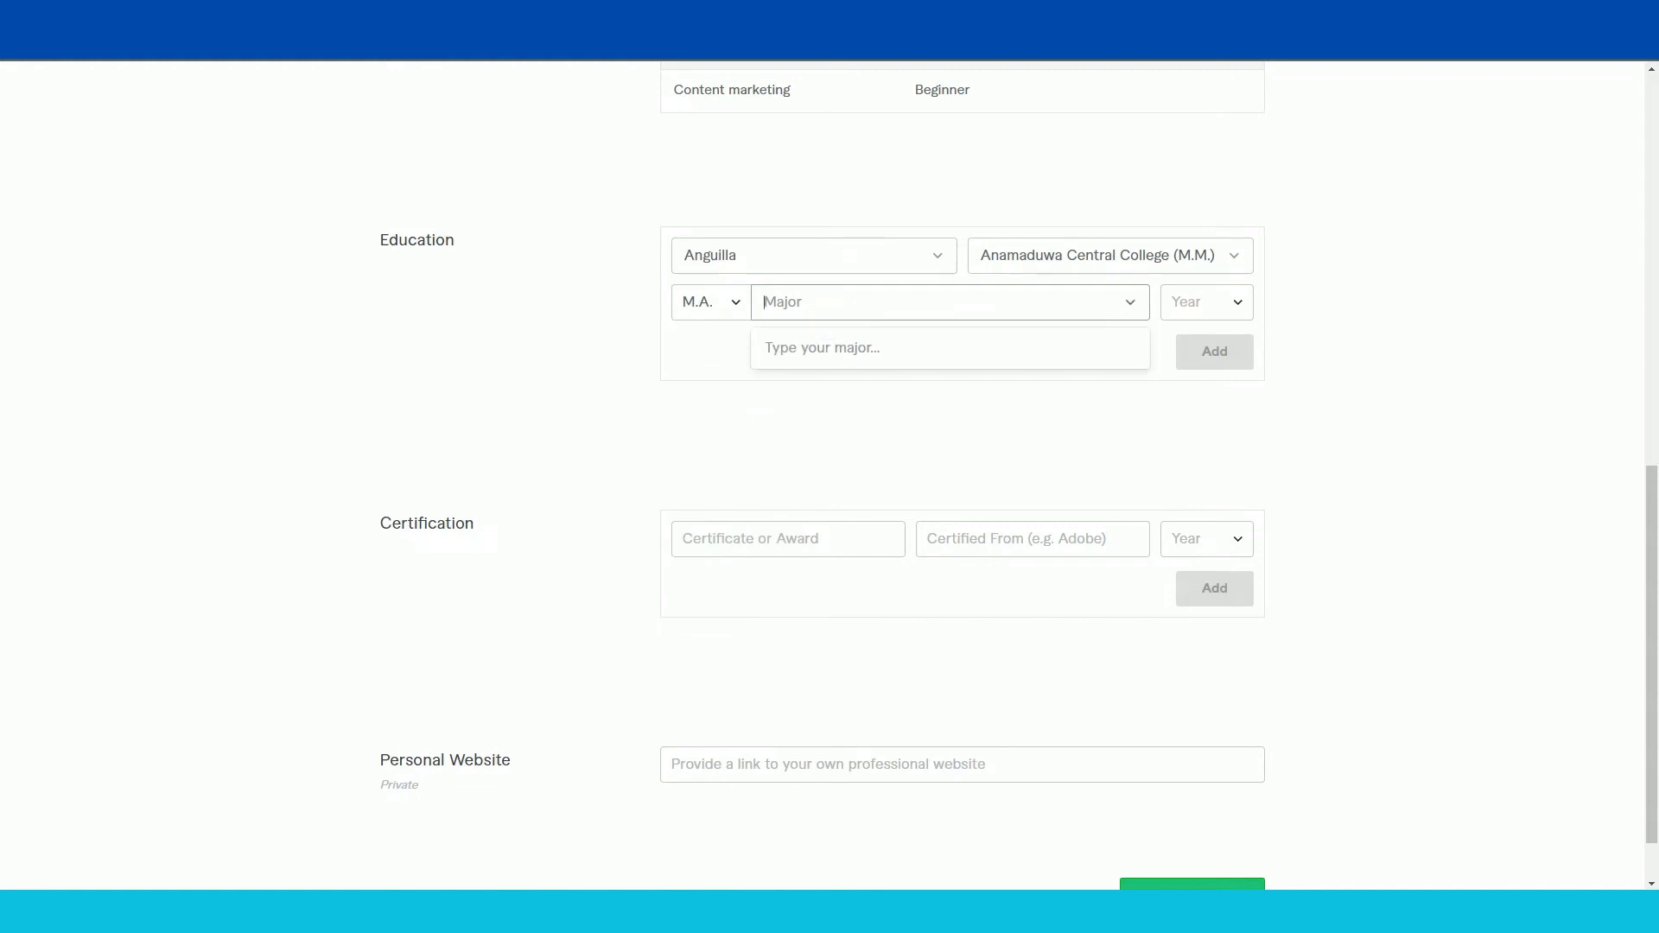
pyautogui.write('jor')
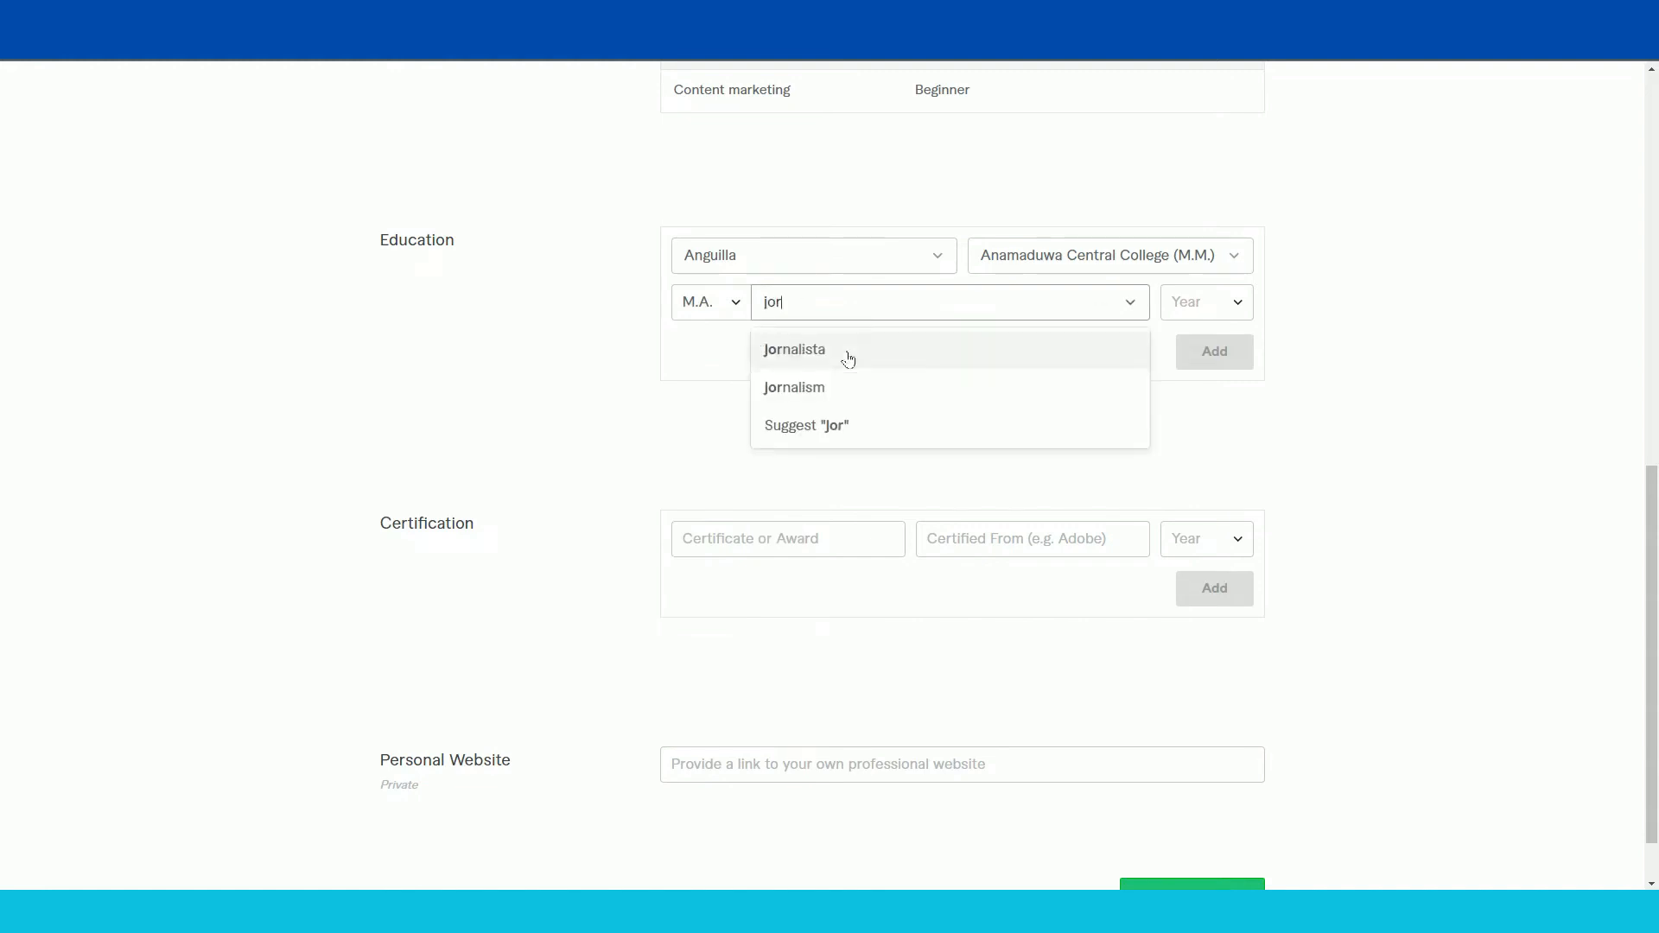
pyautogui.click(847, 356)
pyautogui.click(1189, 302)
pyautogui.click(1195, 429)
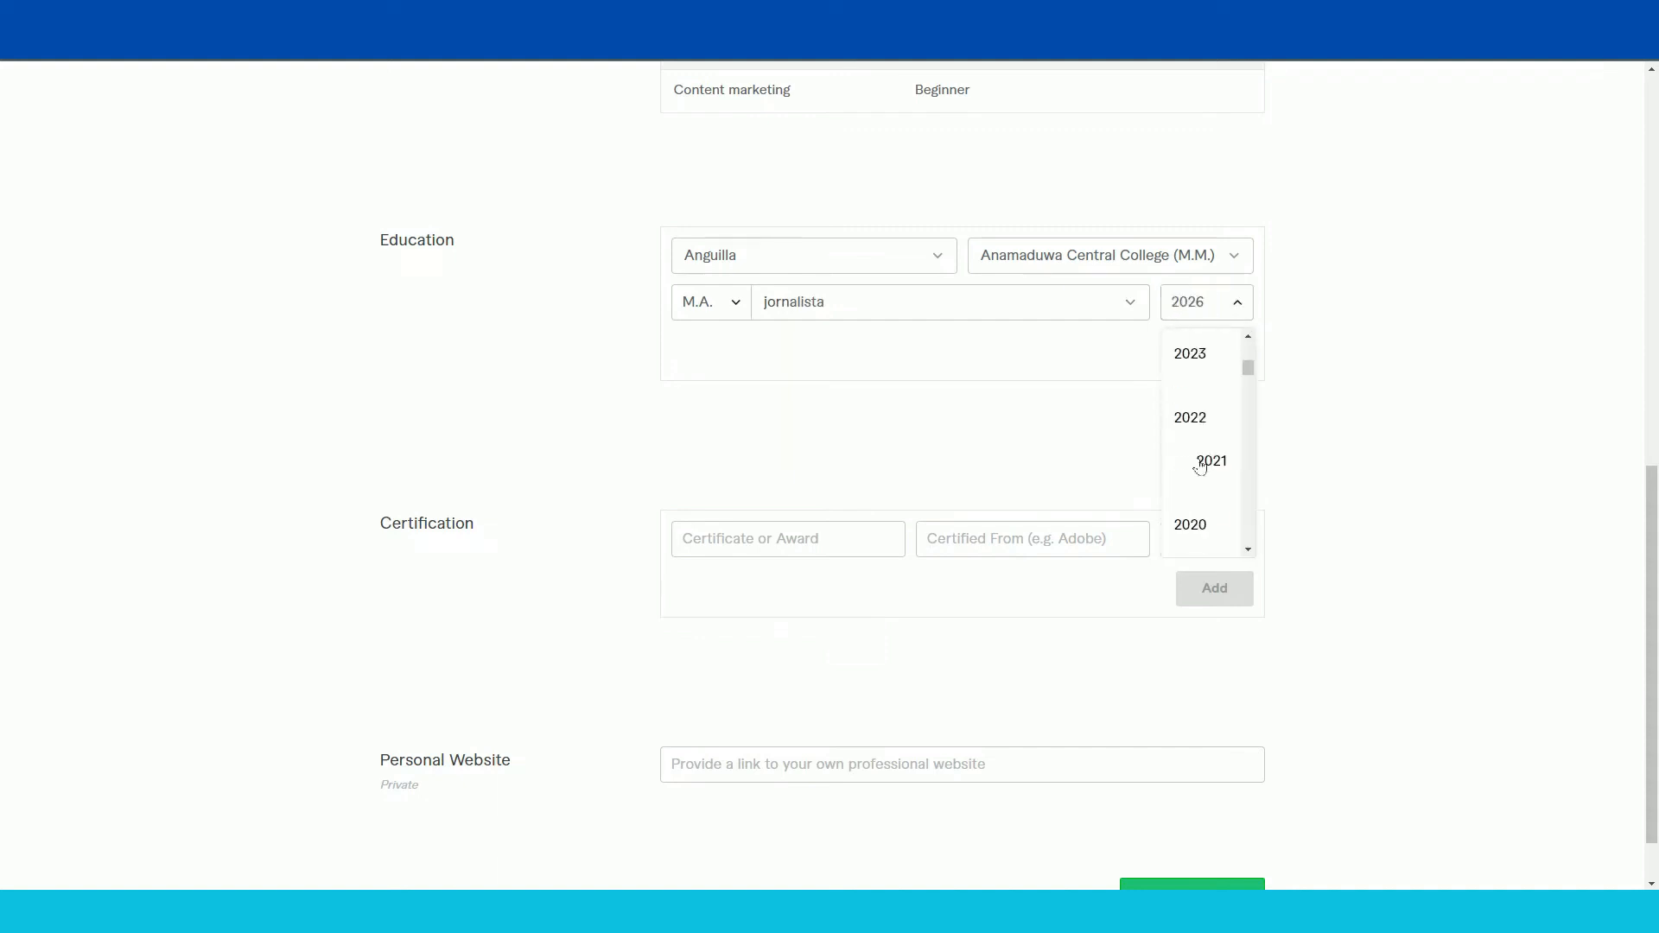
pyautogui.click(1206, 361)
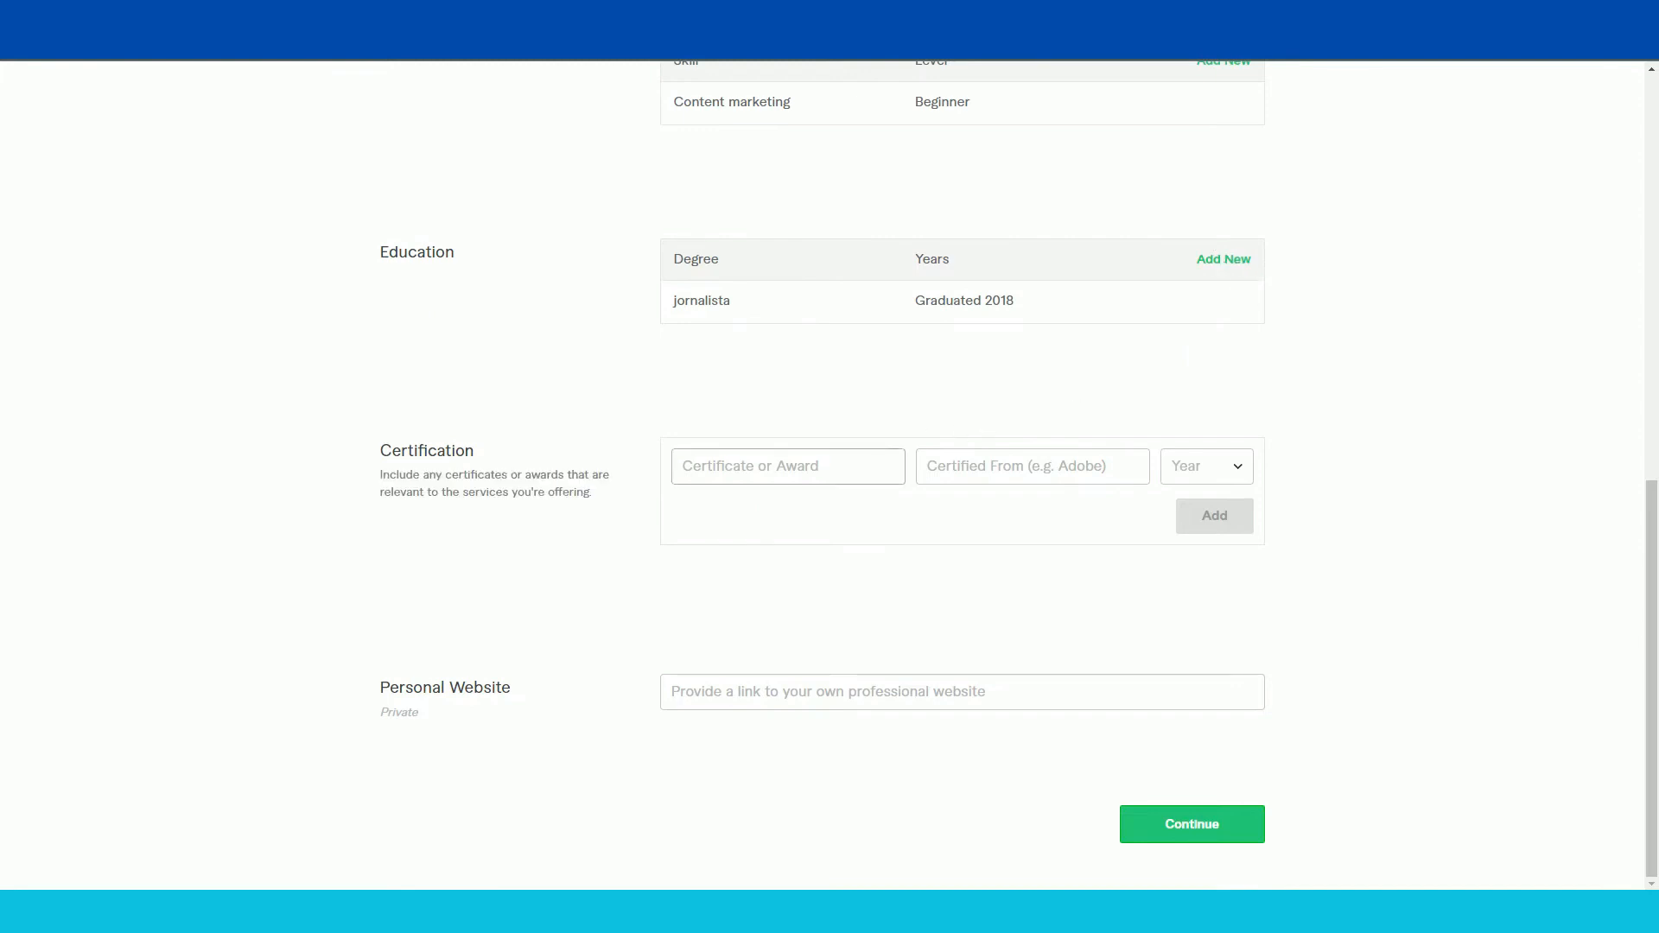
# Add the Google Digital Garage certificate from Google, year 2021
pyautogui.click(805, 467)
pyautogui.write('Google Dig')
pyautogui.write('ital Garage')
pyautogui.press('Tab')
pyautogui.write('Google')
pyautogui.click(1174, 470)
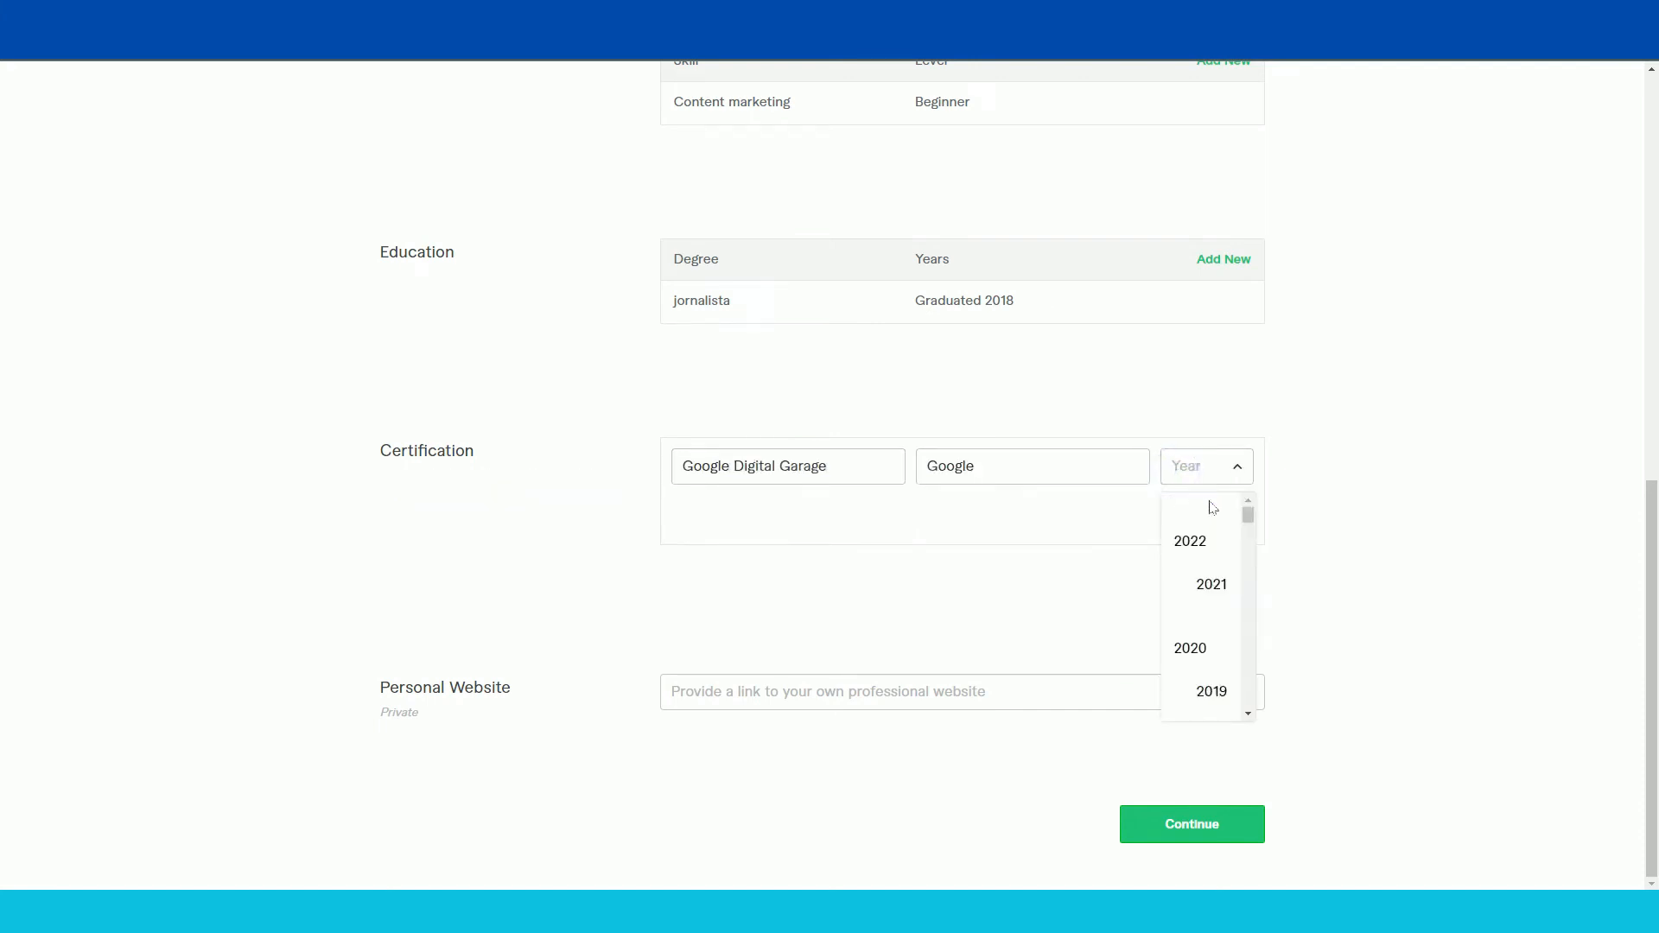
pyautogui.scroll(-3, 1206, 661)
pyautogui.scroll(3, 1206, 661)
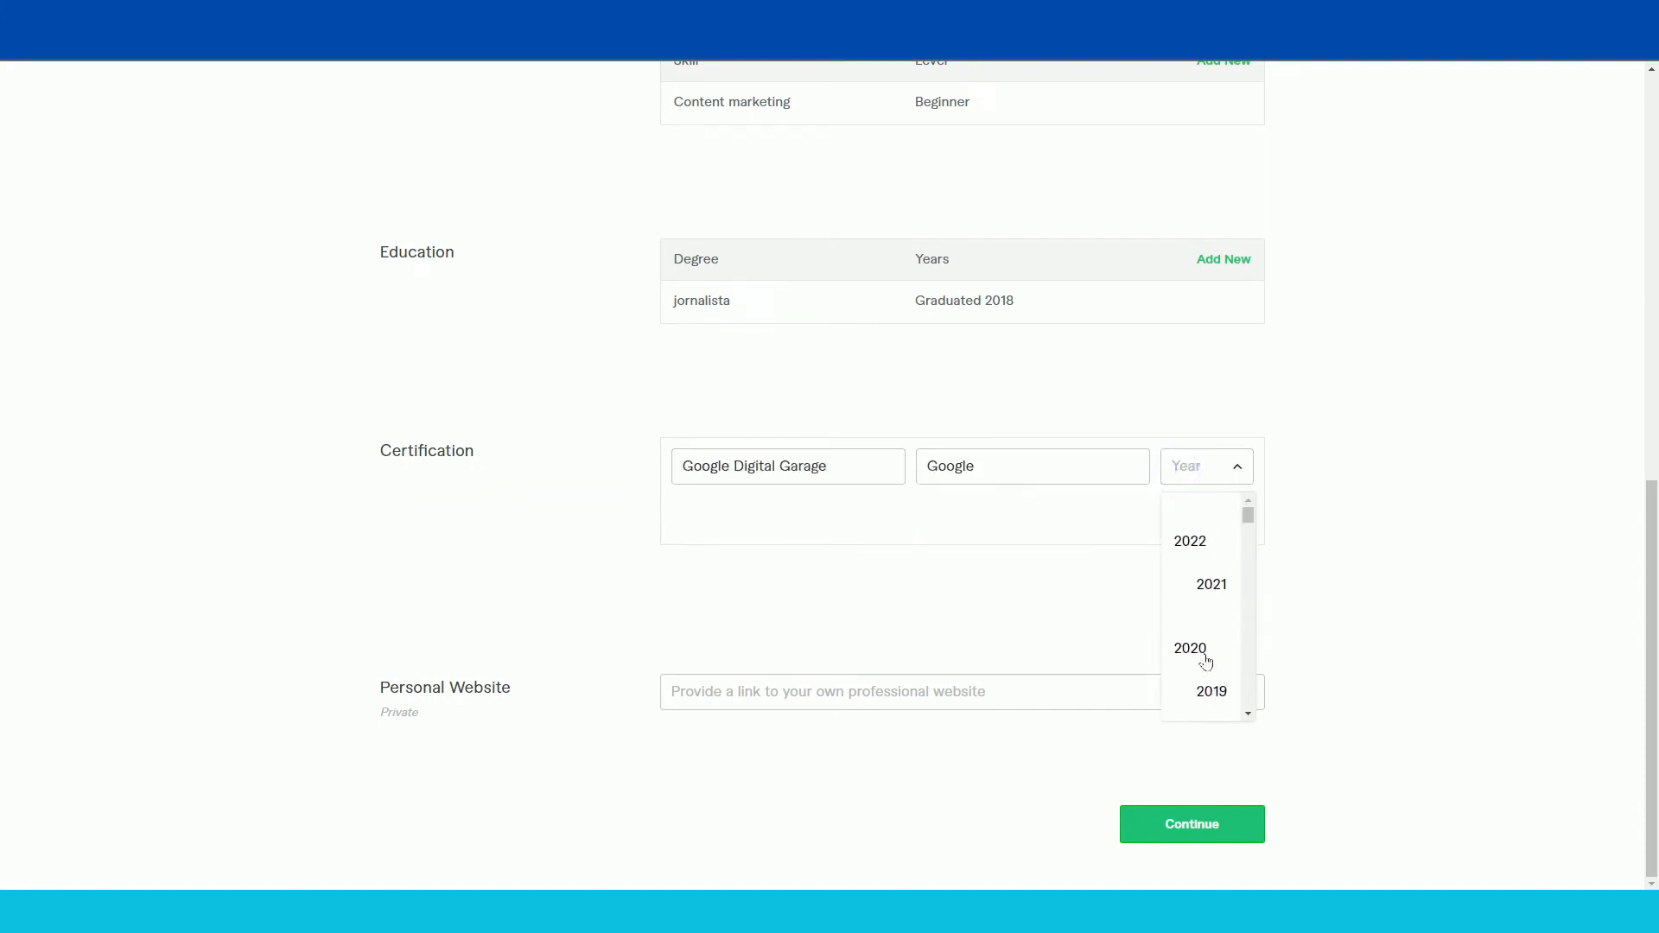
pyautogui.click(1205, 609)
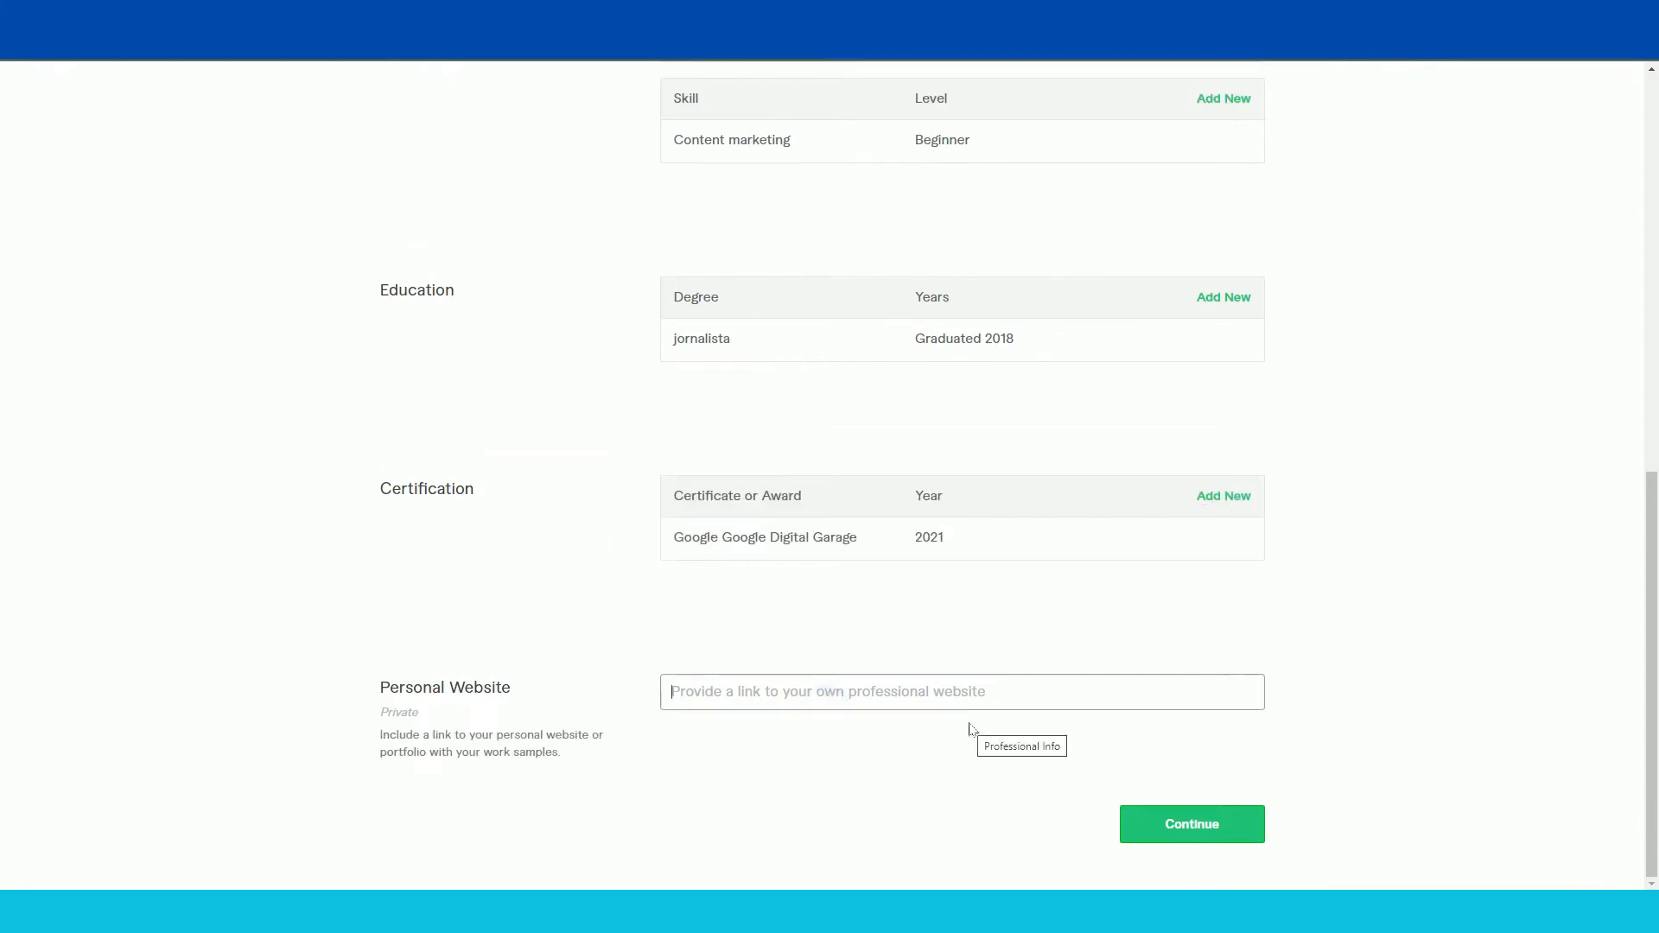
# Type 'moneypron on youtu' as the personal website, then clear it again
pyautogui.write('moneypron o')
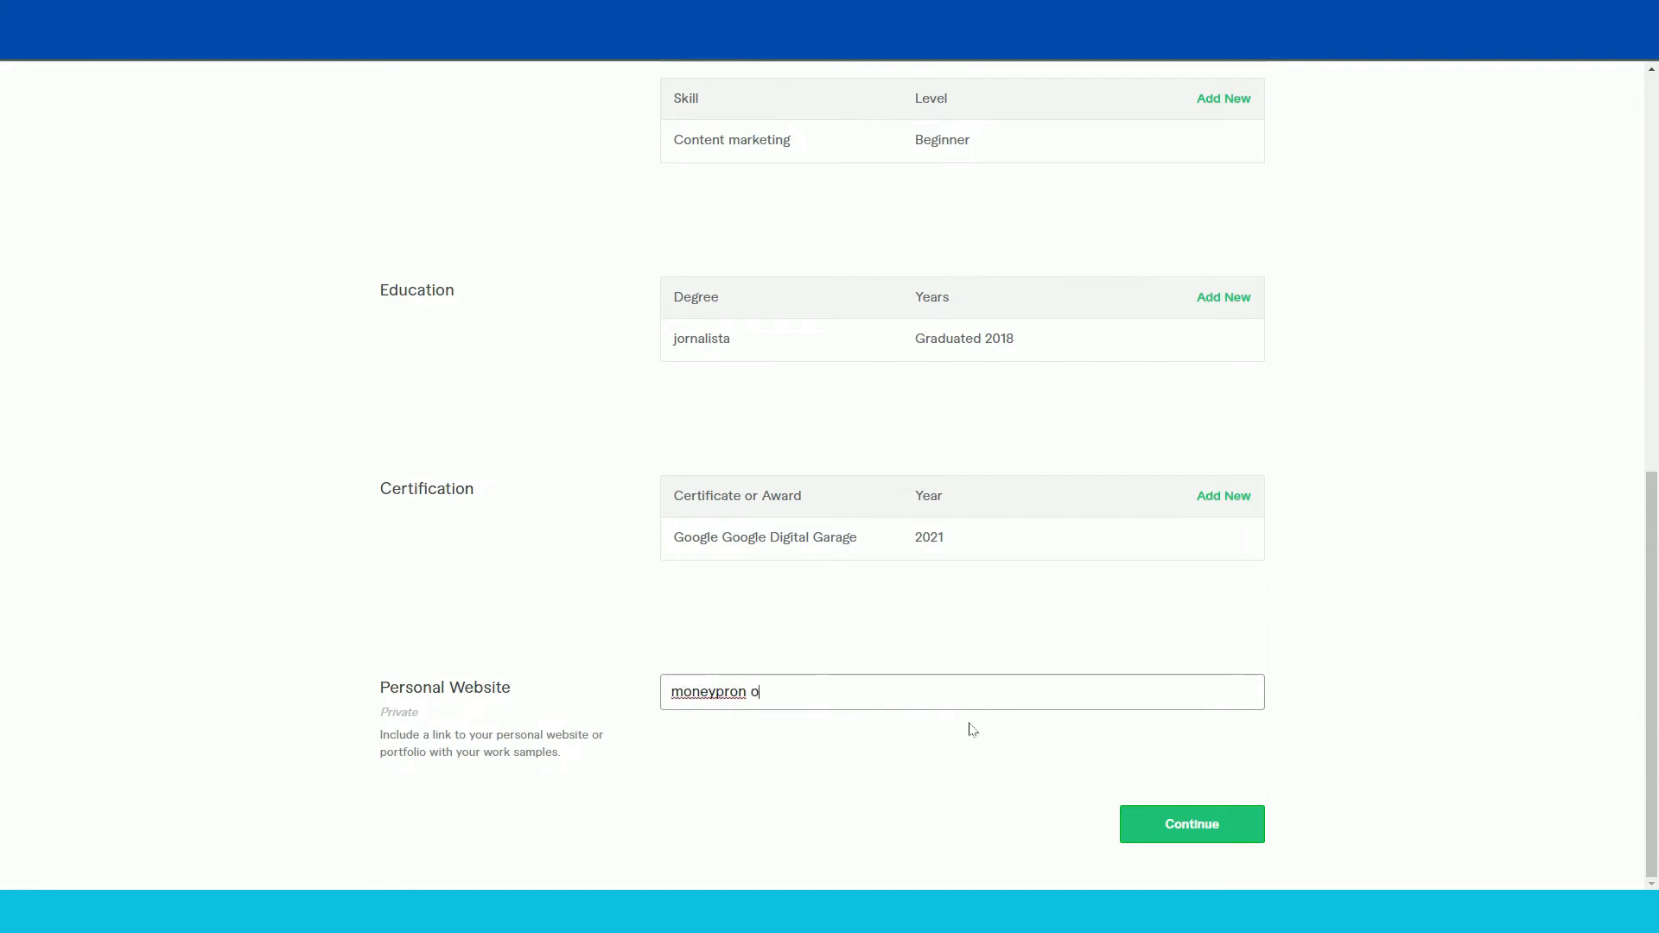
pyautogui.write('n youtube')
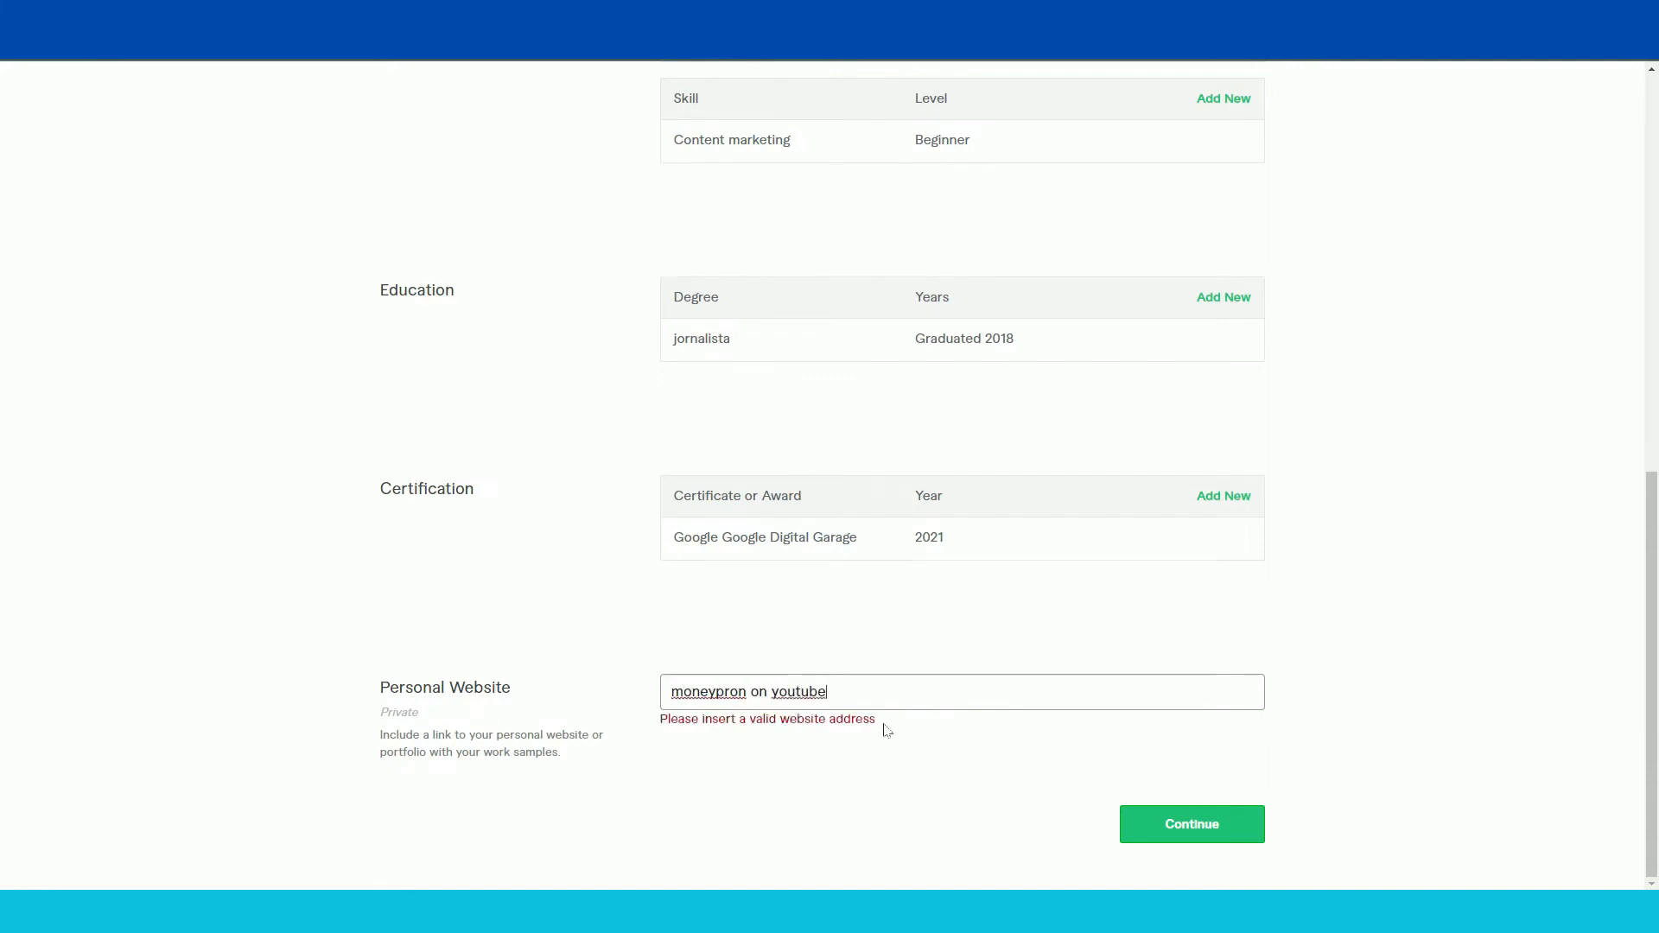
pyautogui.hotkey('ctrl', 'a')
pyautogui.press('BackSpace')
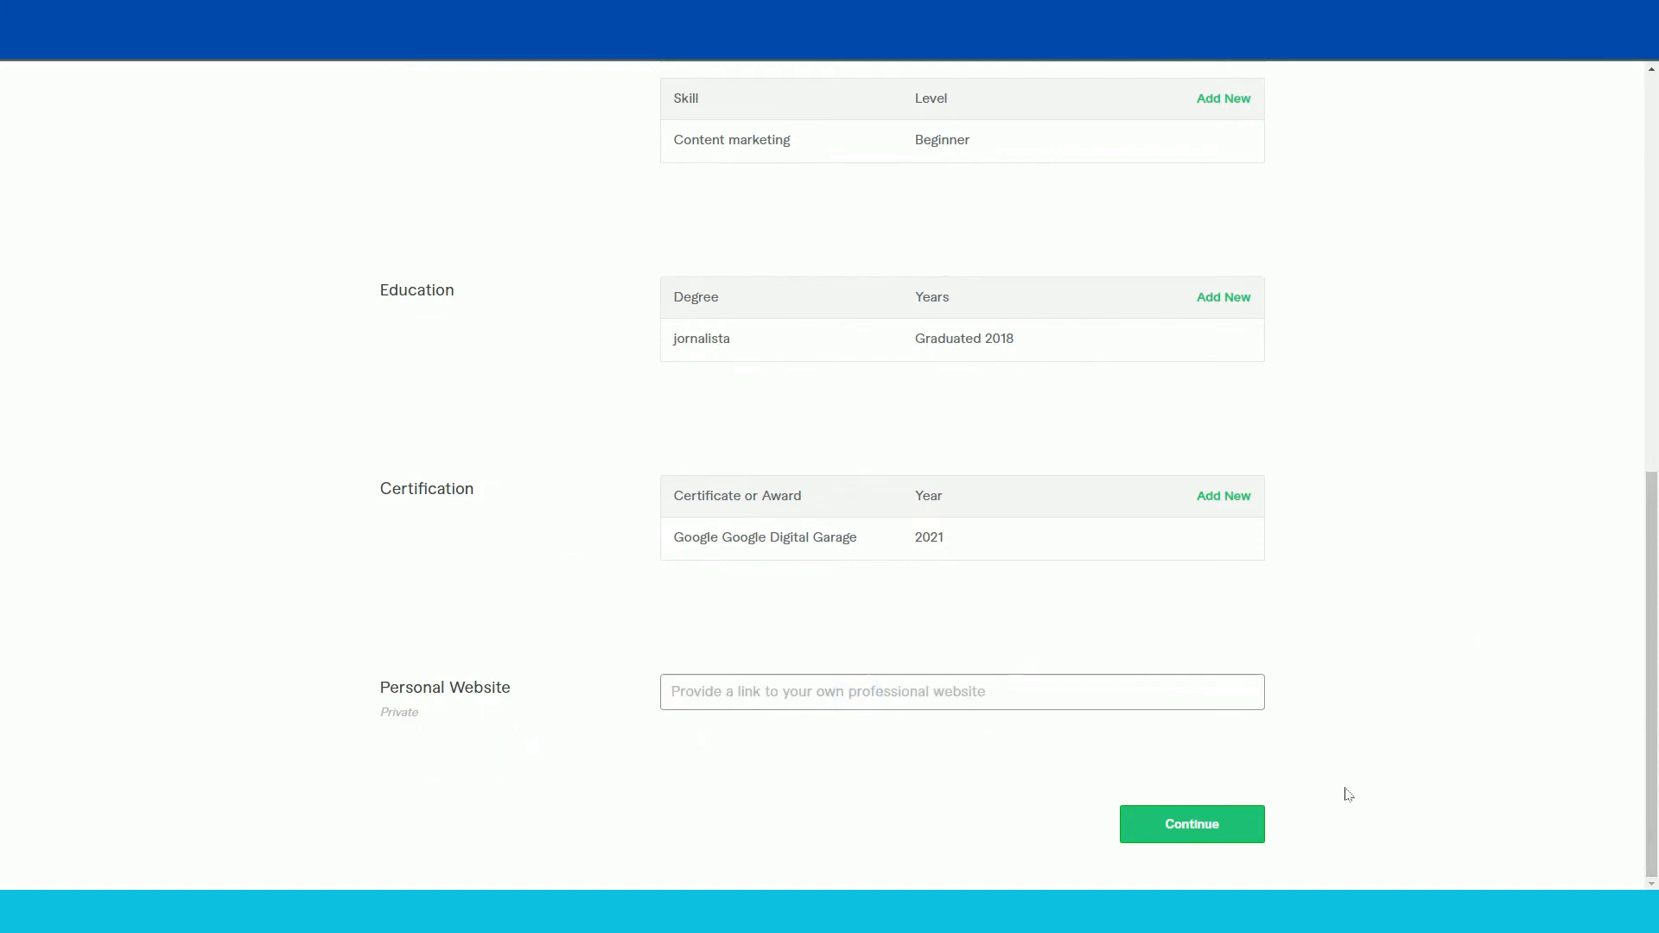
# Tick Email Marketing, Domain Research and Influencer Marketing as best skills
pyautogui.click(1255, 840)
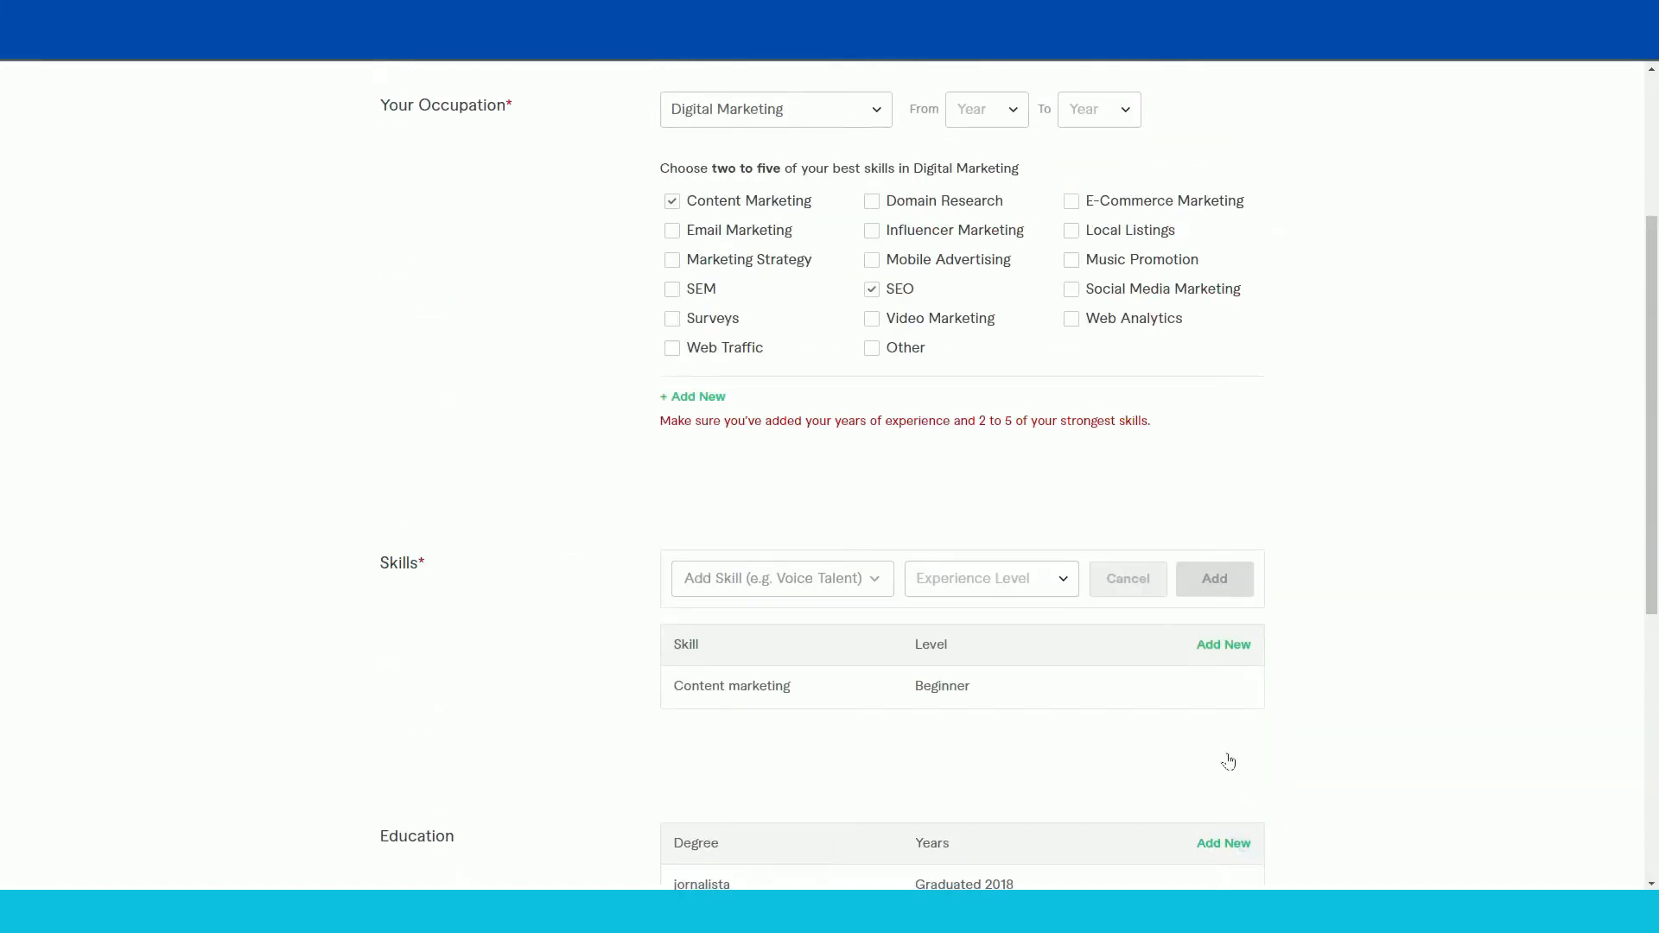
pyautogui.scroll(1, 864, 331)
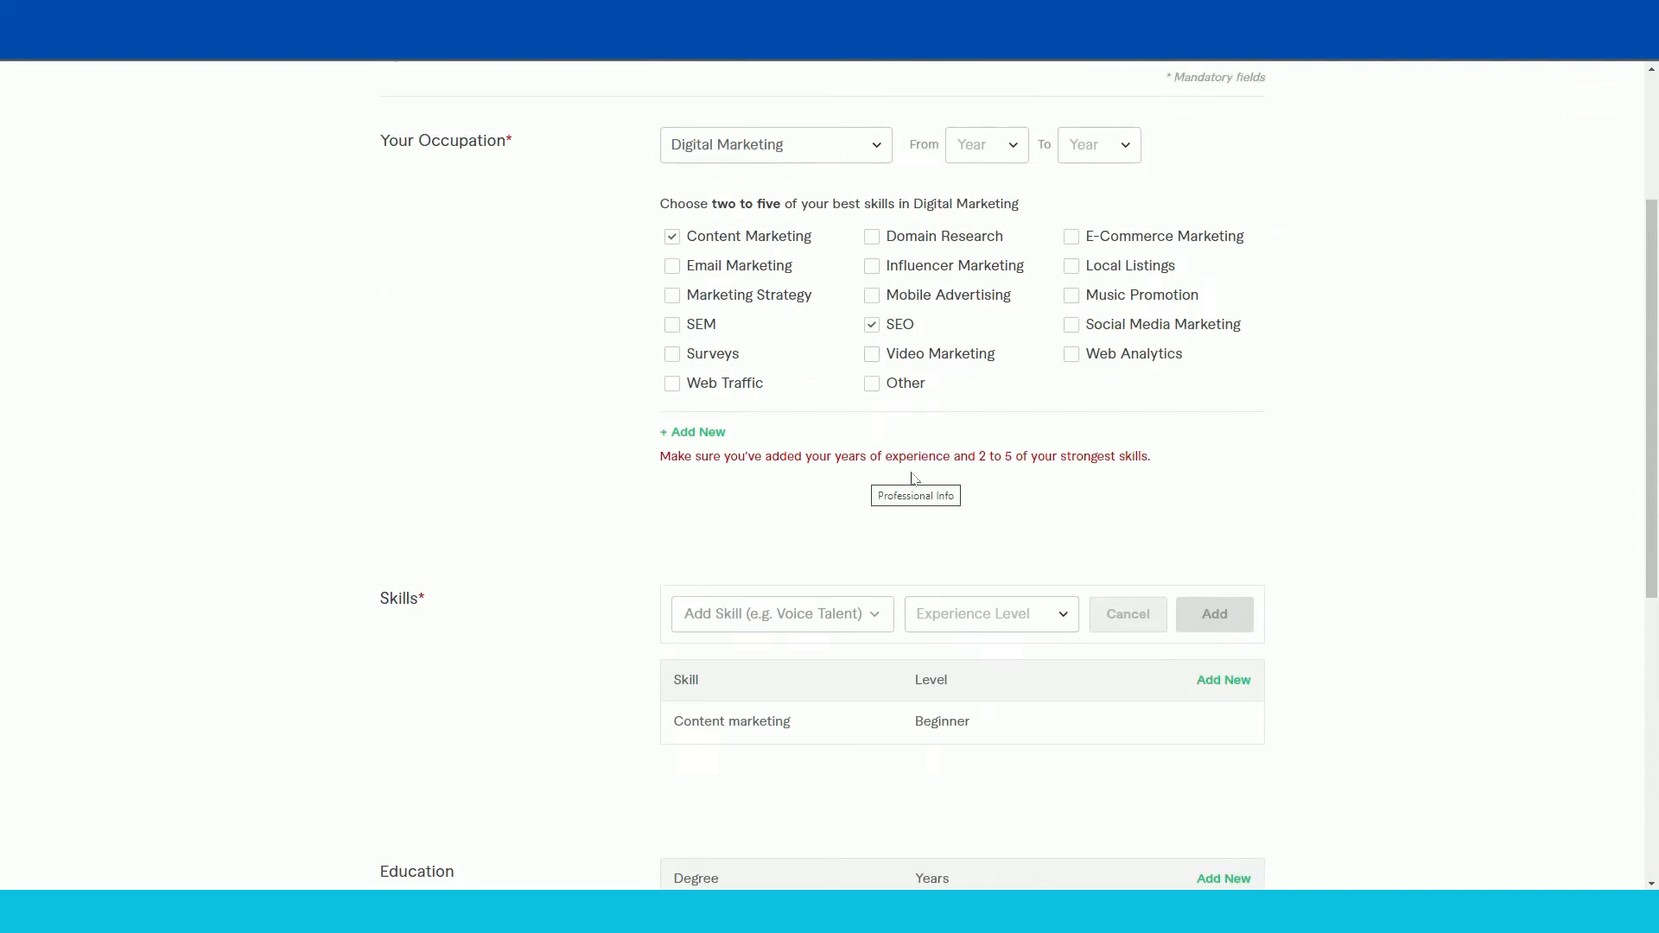
pyautogui.scroll(1, 1017, 479)
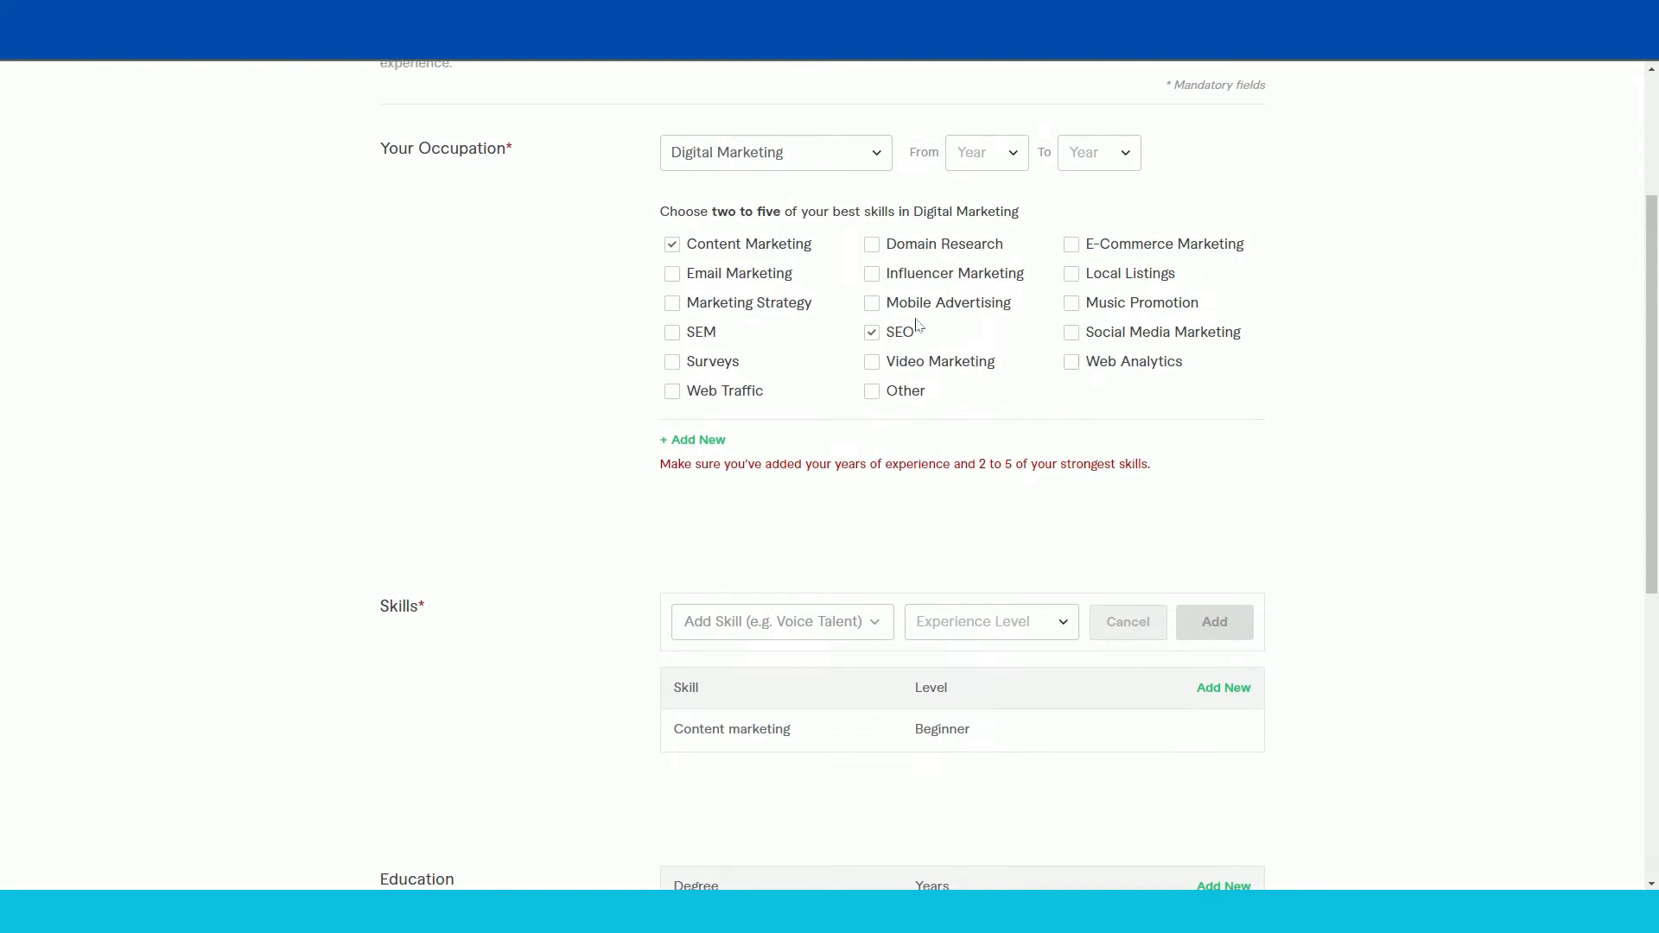
pyautogui.click(718, 275)
pyautogui.click(872, 243)
pyautogui.click(874, 277)
# Set the occupation years from 2021 to 2022 and continue to Linked Accounts
pyautogui.scroll(2, 965, 352)
pyautogui.click(1009, 321)
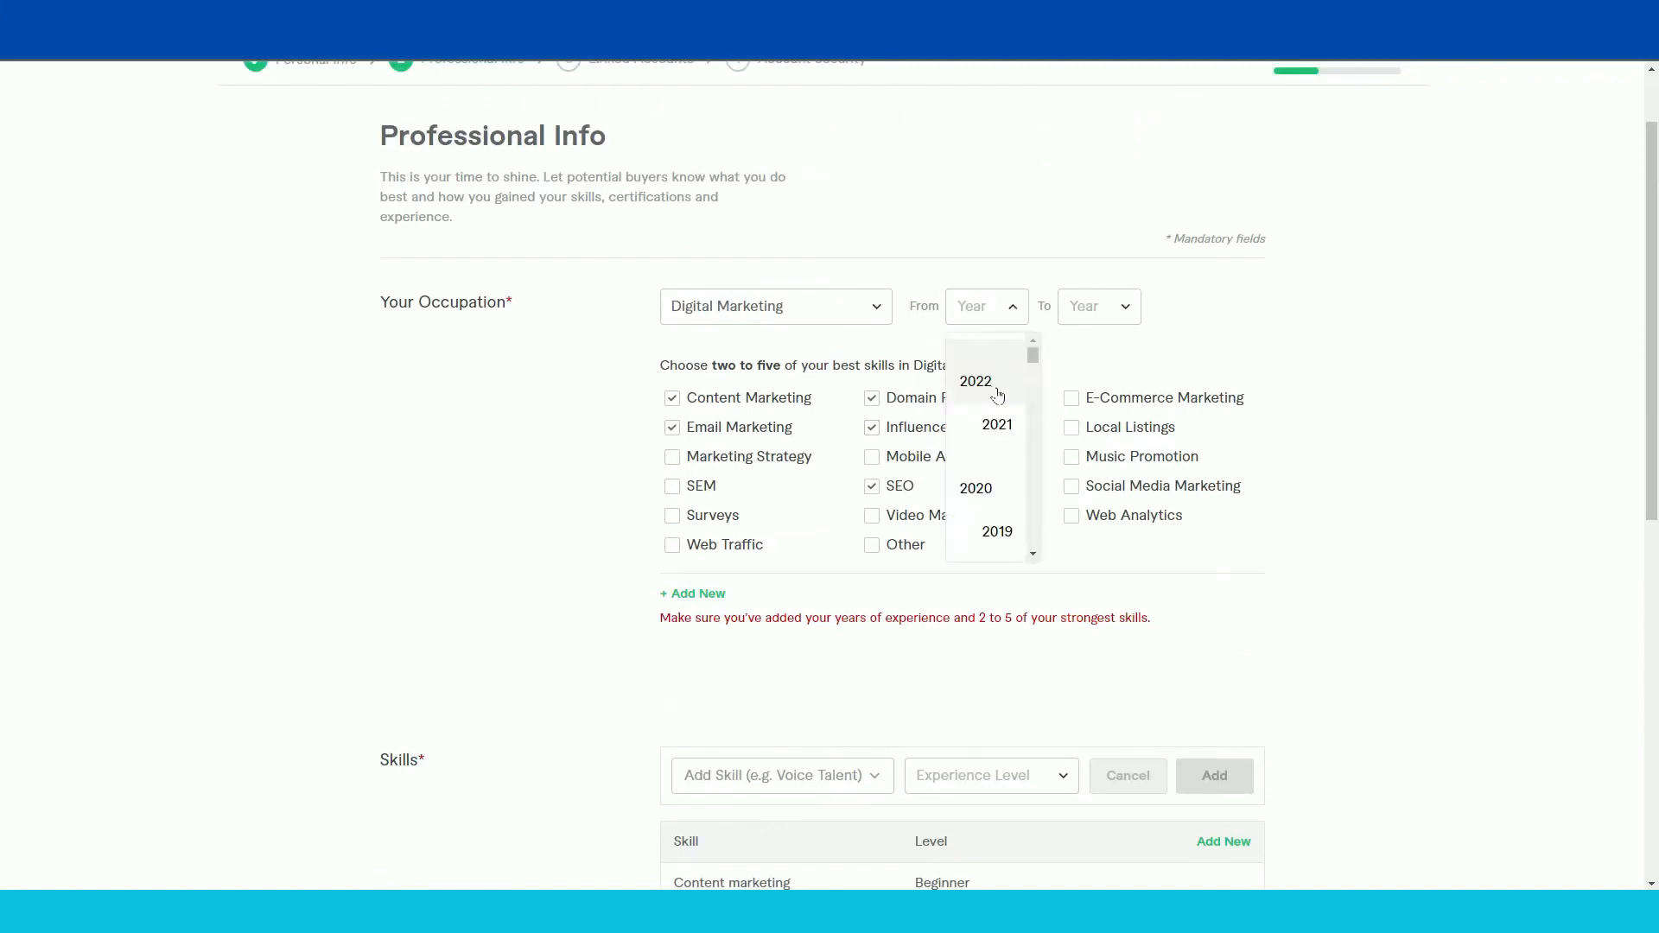
pyautogui.click(996, 426)
pyautogui.click(1108, 308)
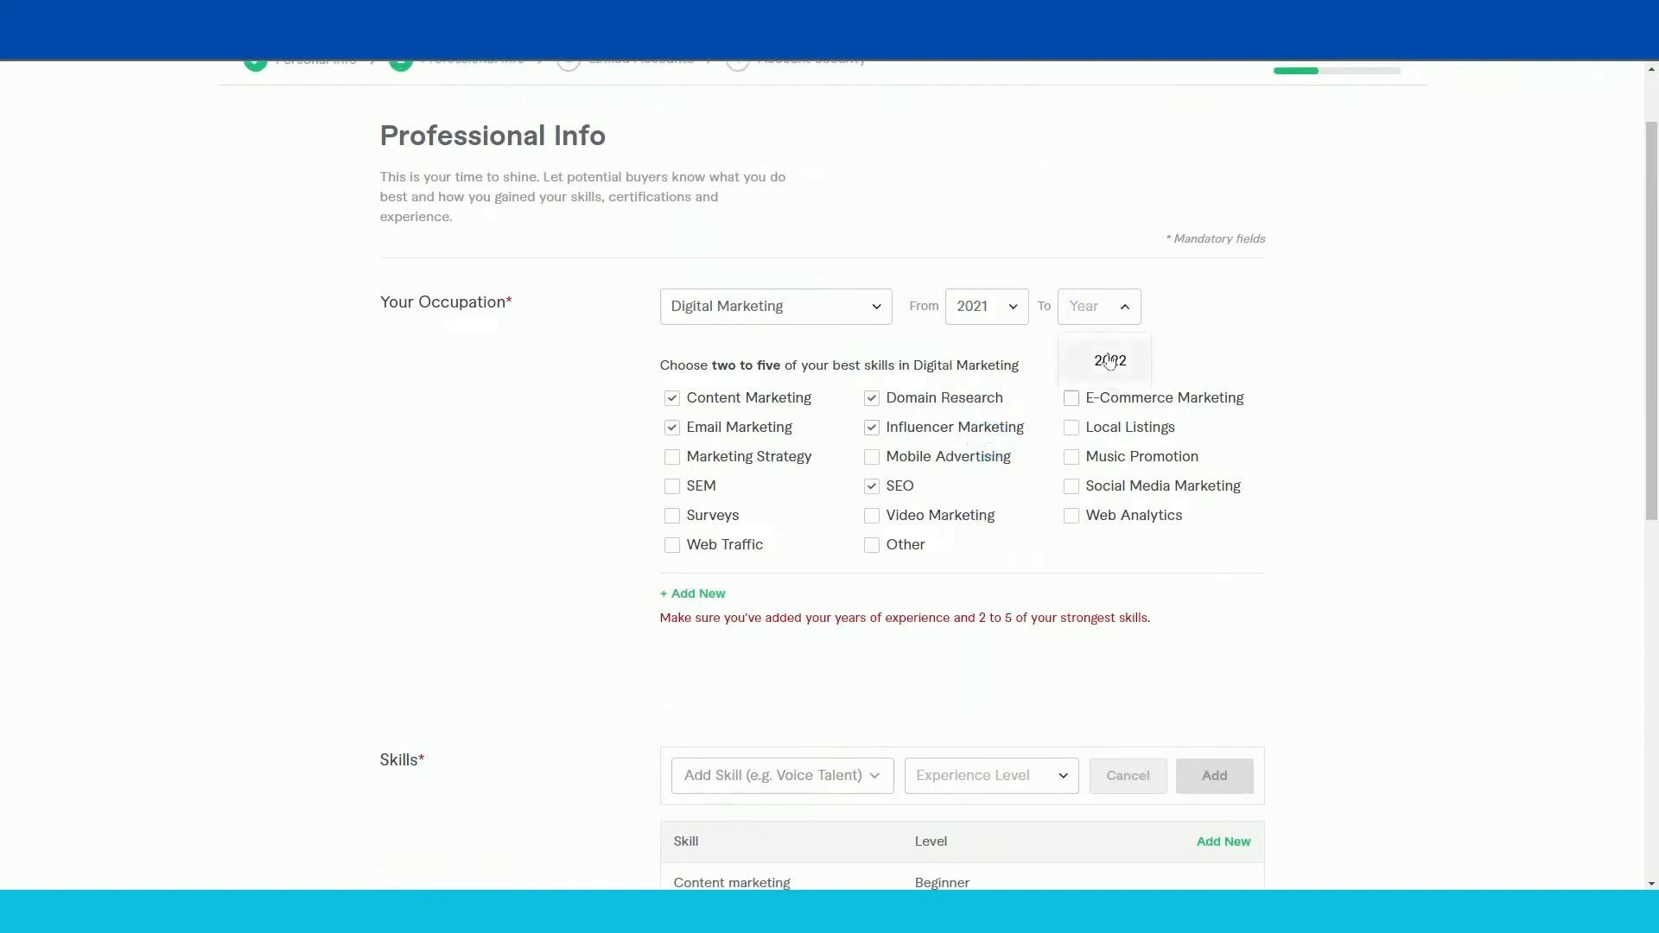
pyautogui.click(1110, 361)
pyautogui.scroll(-6, 1231, 527)
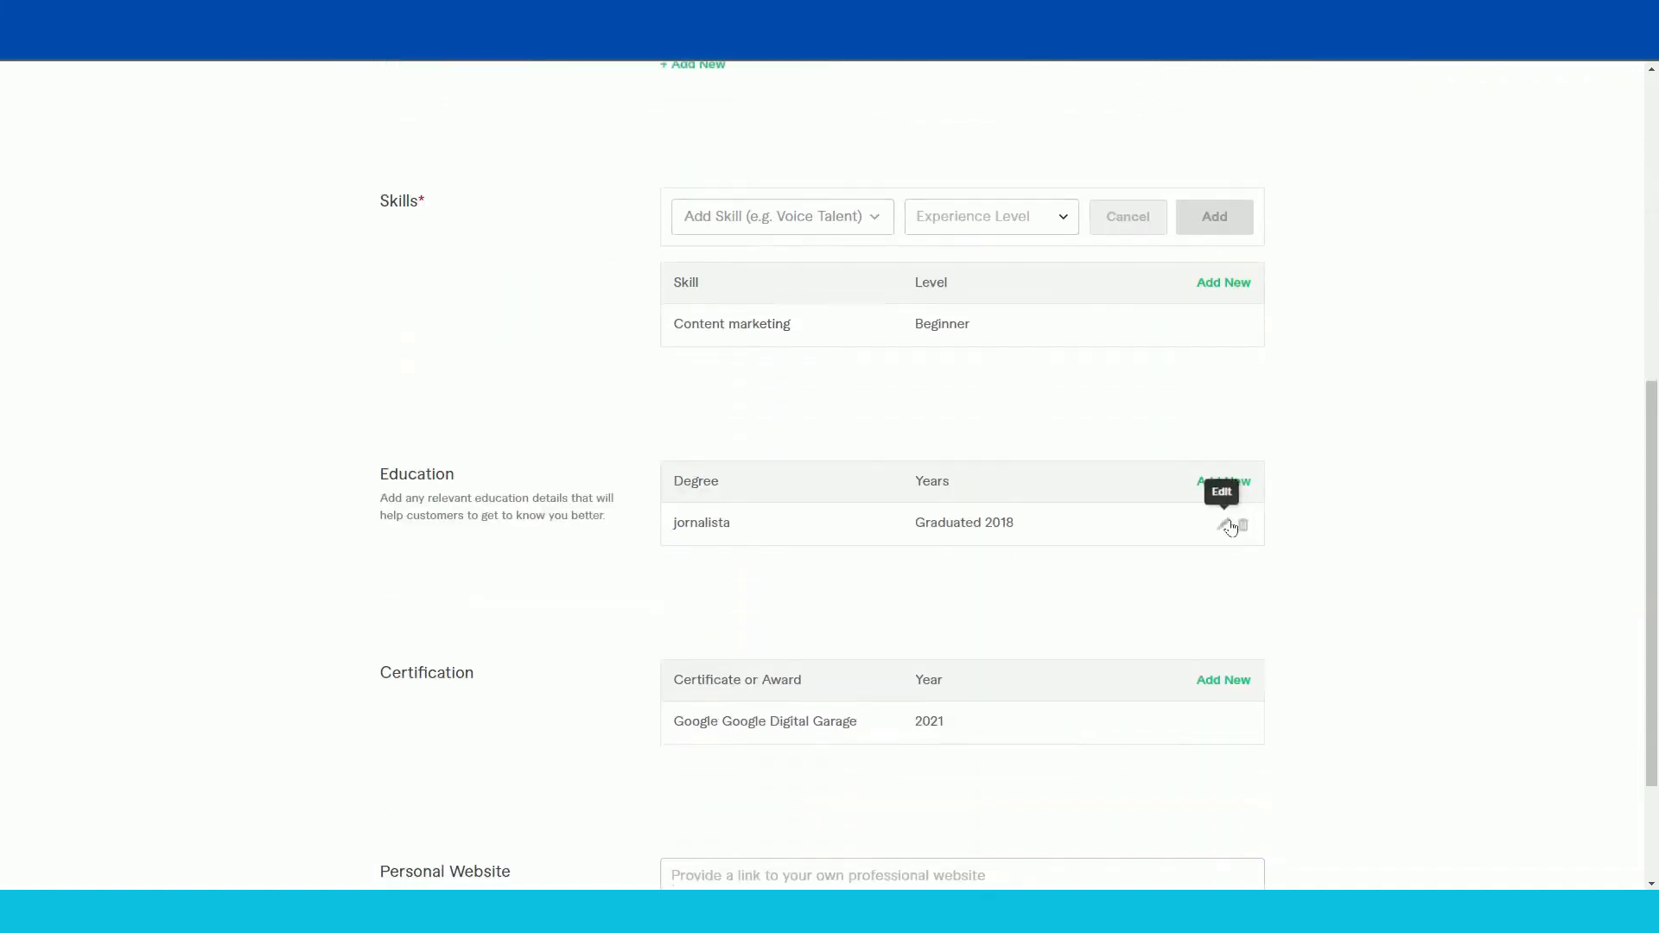
pyautogui.scroll(-2, 1231, 527)
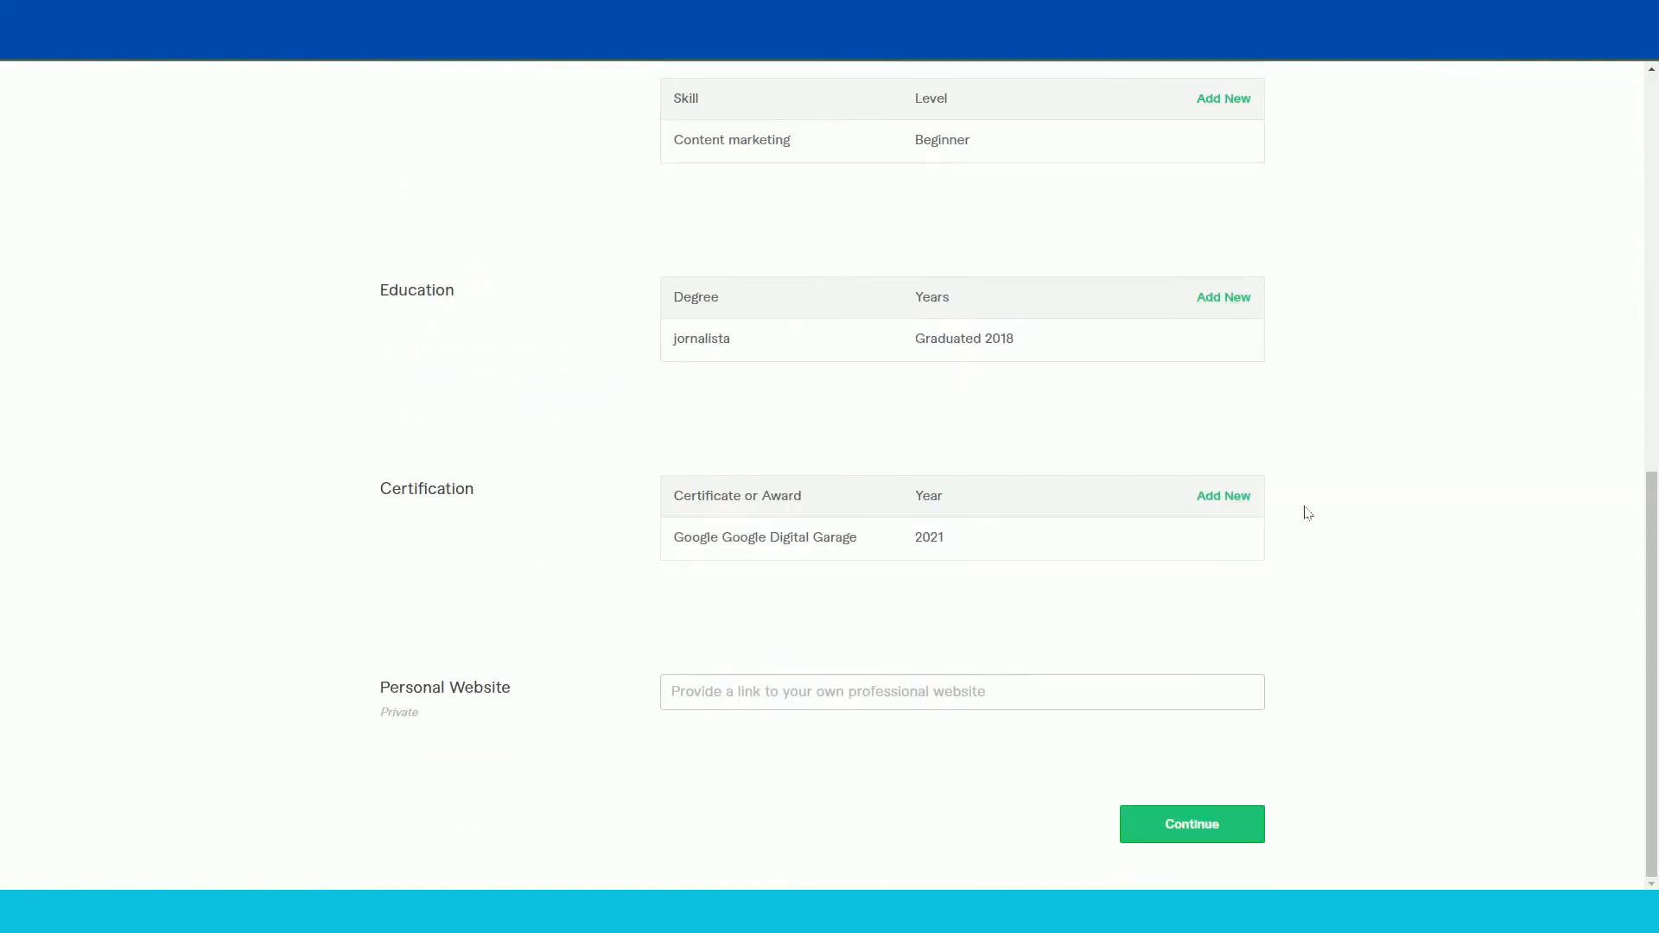
pyautogui.scroll(6, 1304, 512)
pyautogui.scroll(-6, 1304, 511)
pyautogui.click(1221, 825)
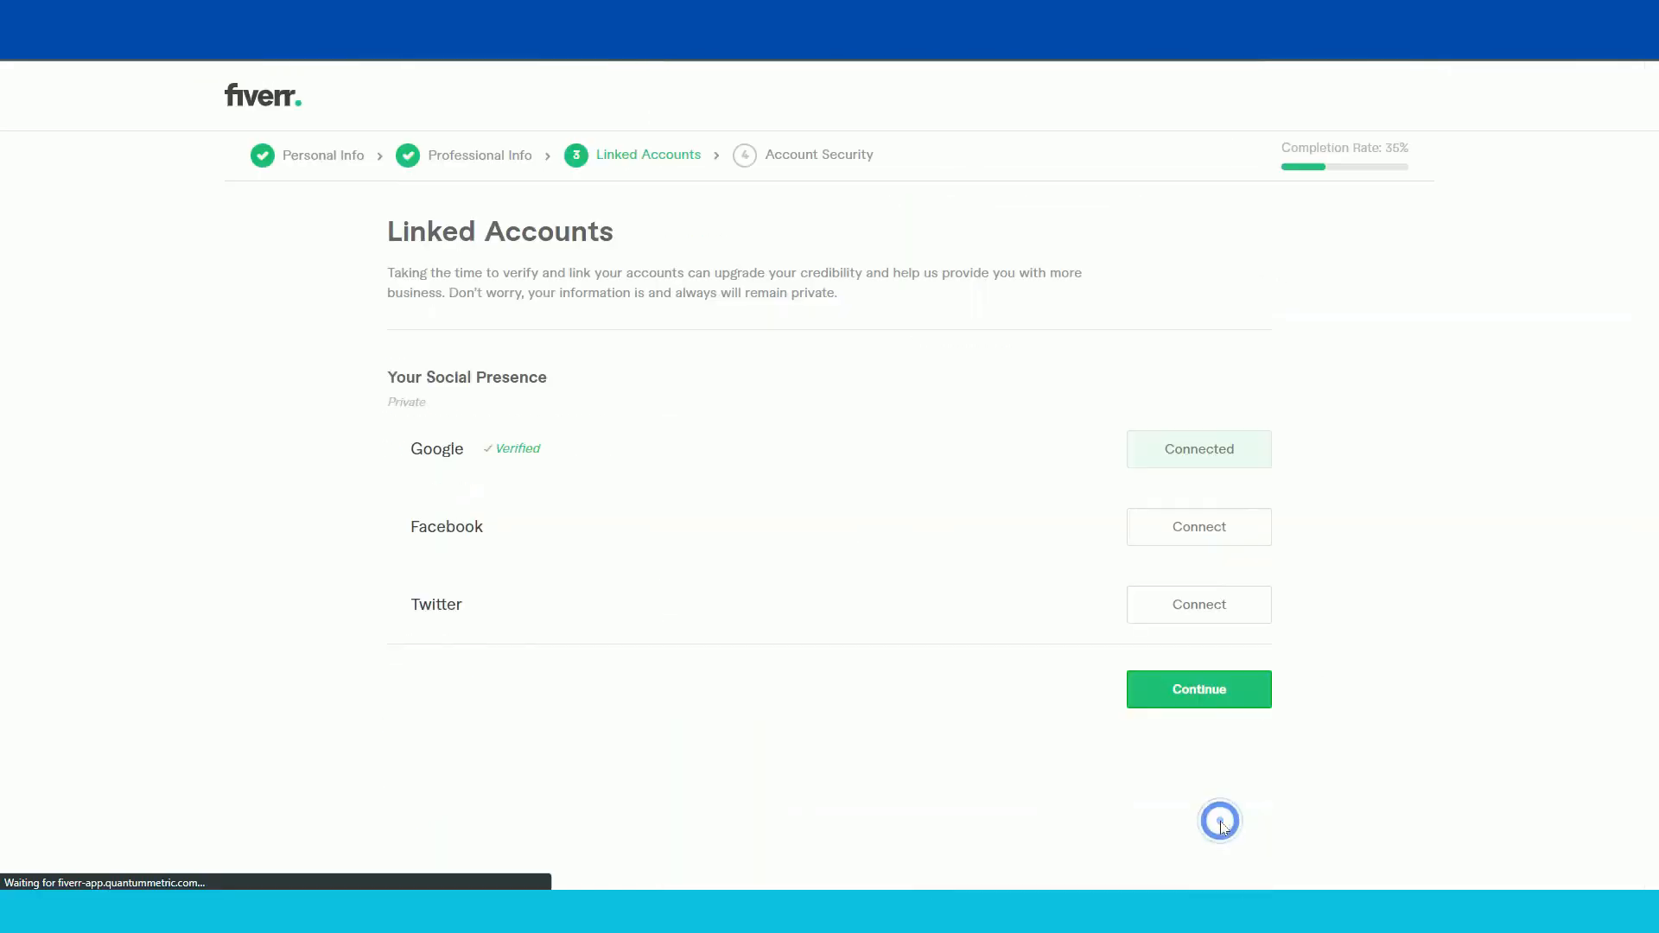
pyautogui.click(1185, 684)
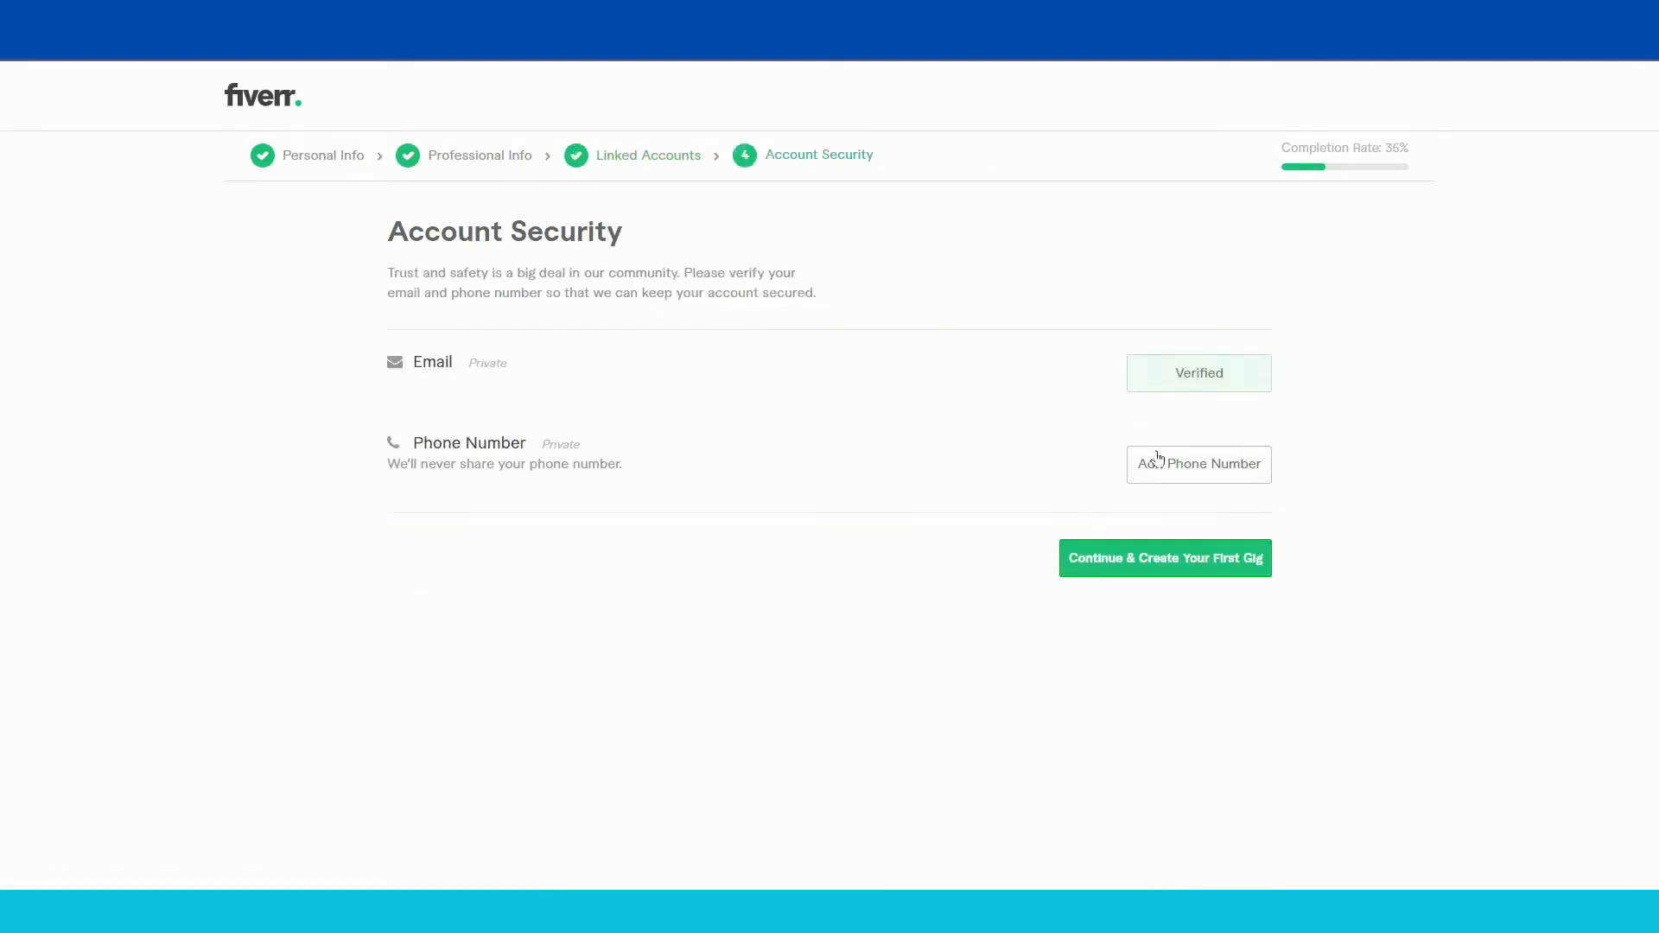
pyautogui.click(1110, 578)
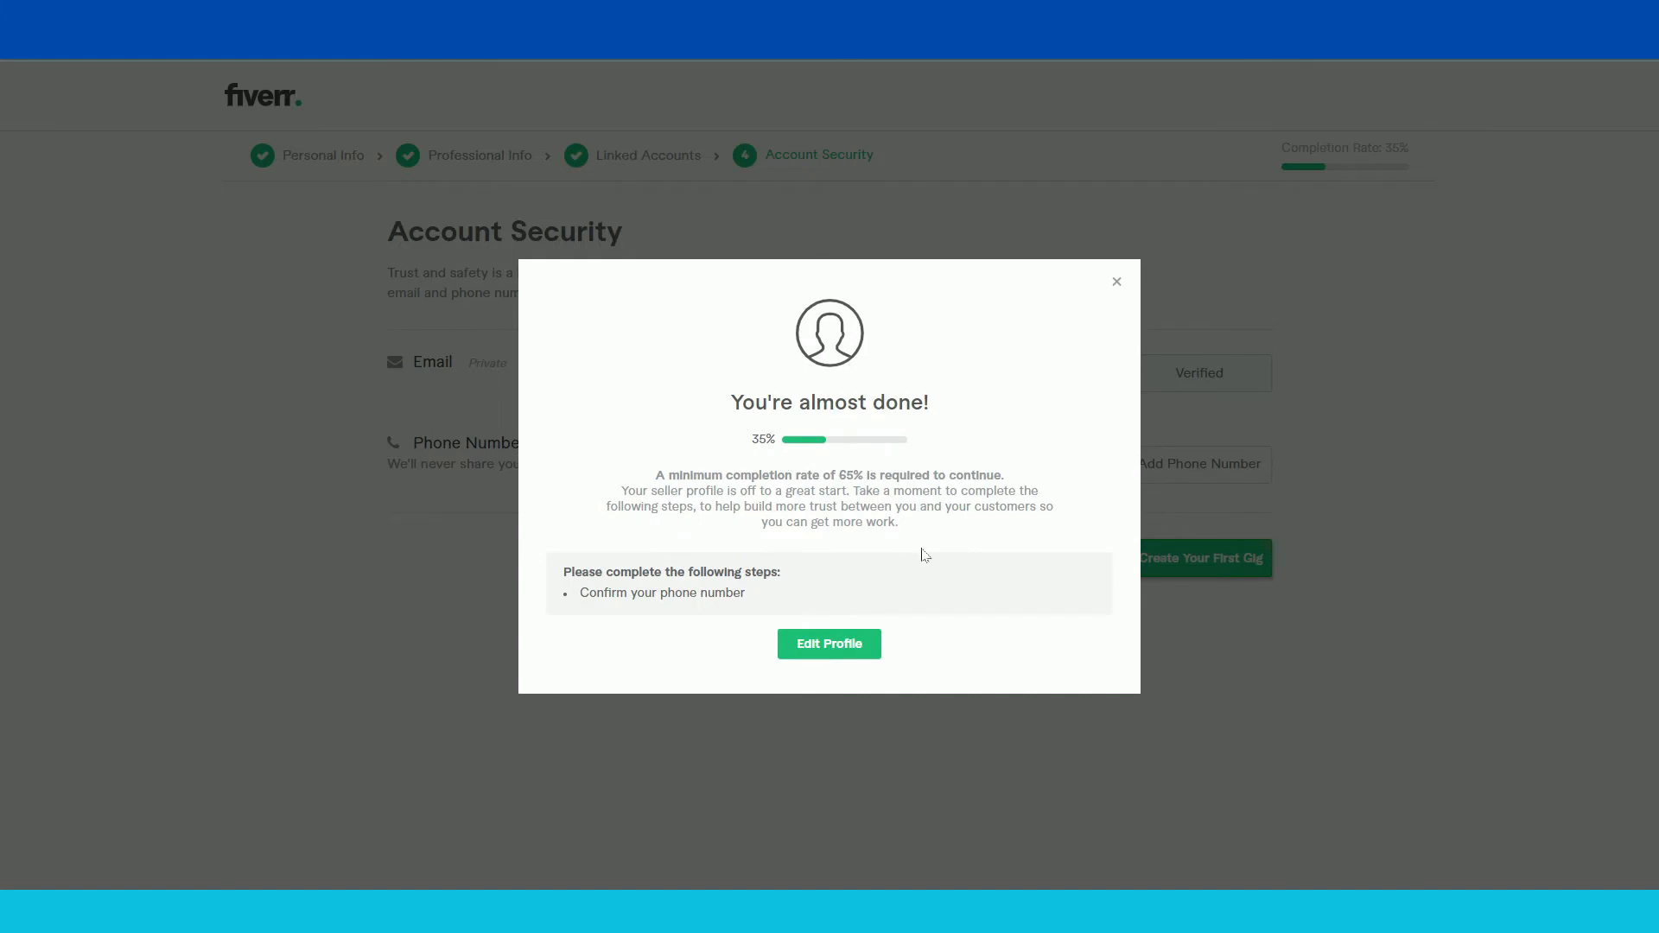
pyautogui.click(818, 641)
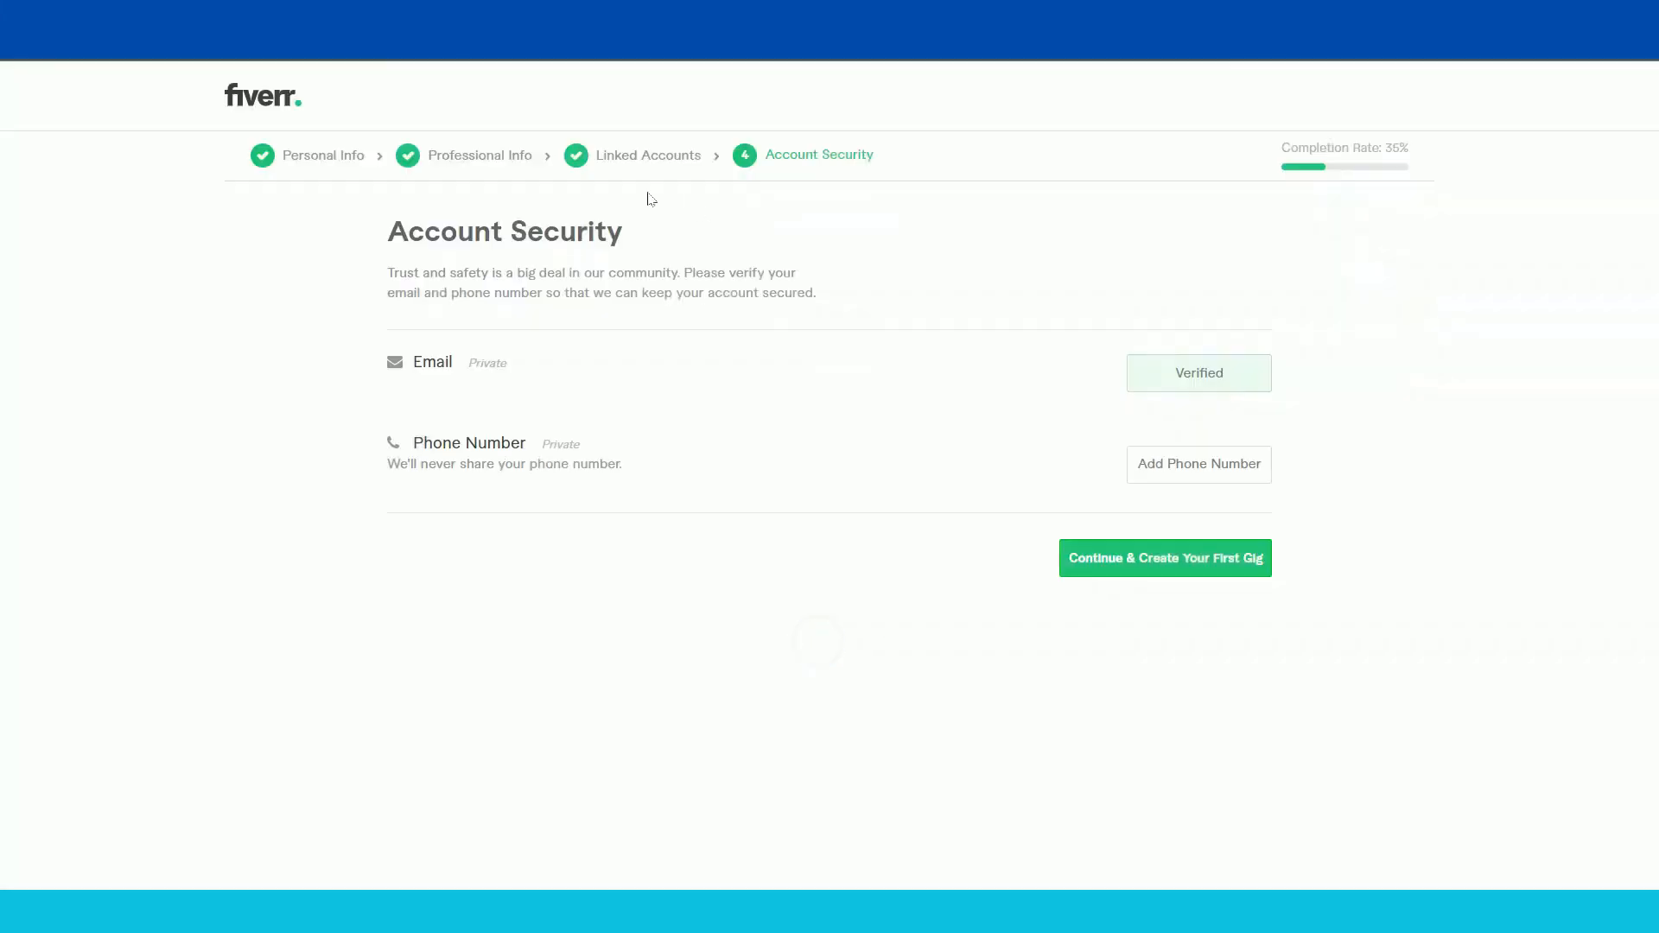
pyautogui.click(633, 158)
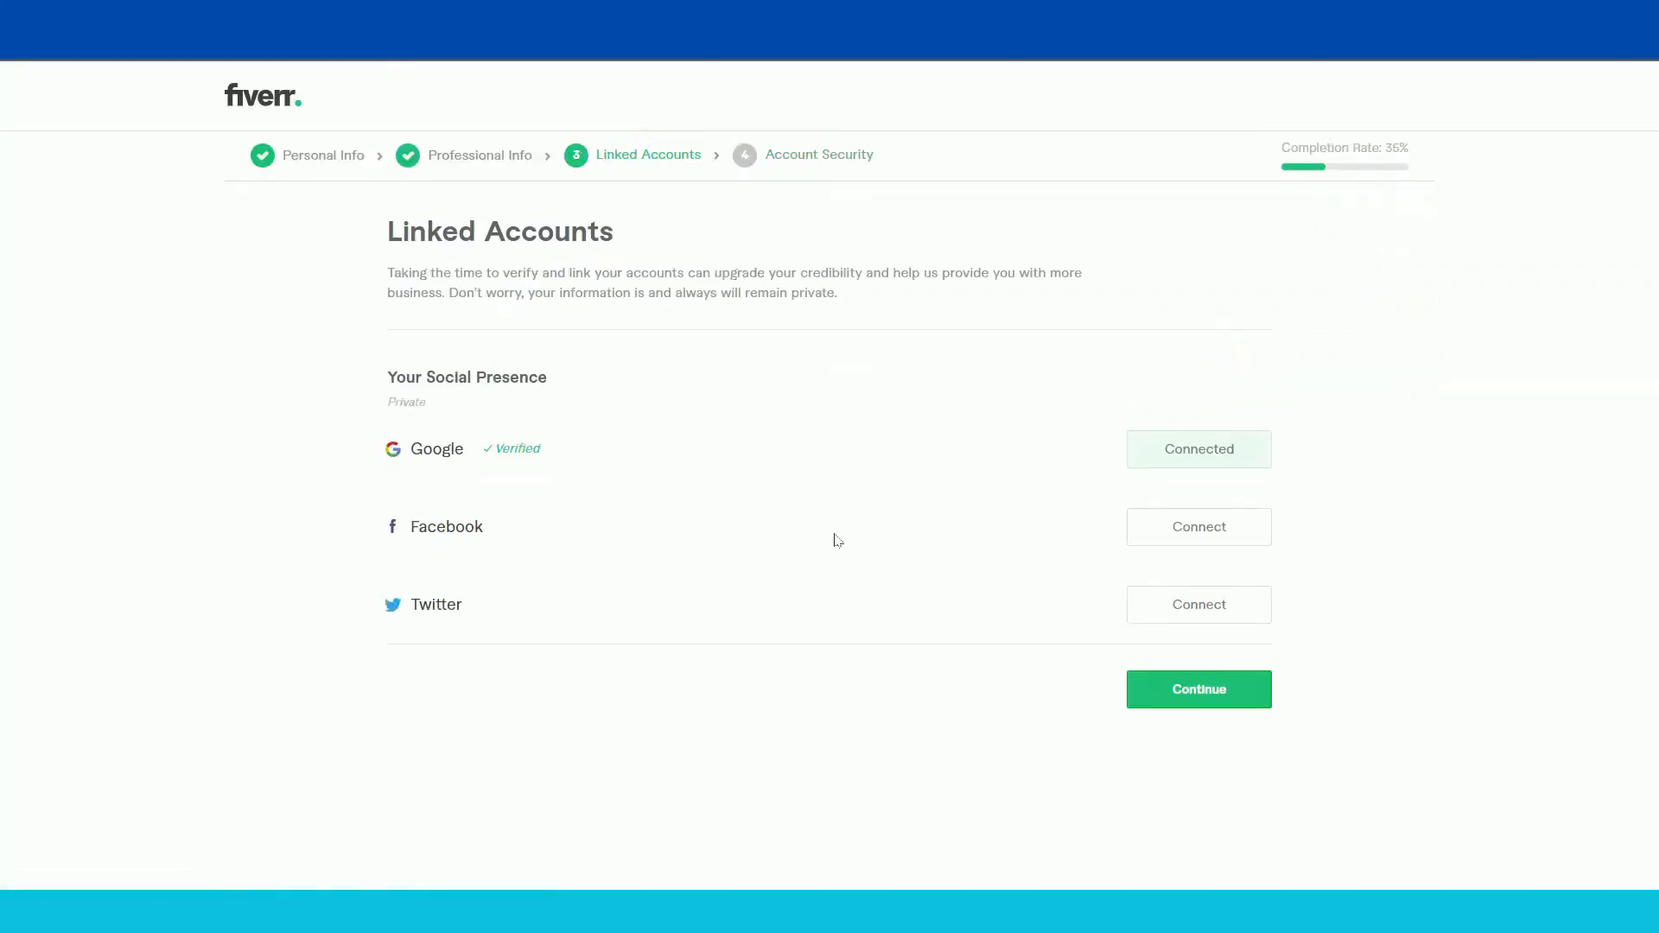
# Return to Professional Info and add another skill at Beginner level
pyautogui.click(483, 157)
pyautogui.scroll(-5, 829, 467)
pyautogui.scroll(-3, 868, 463)
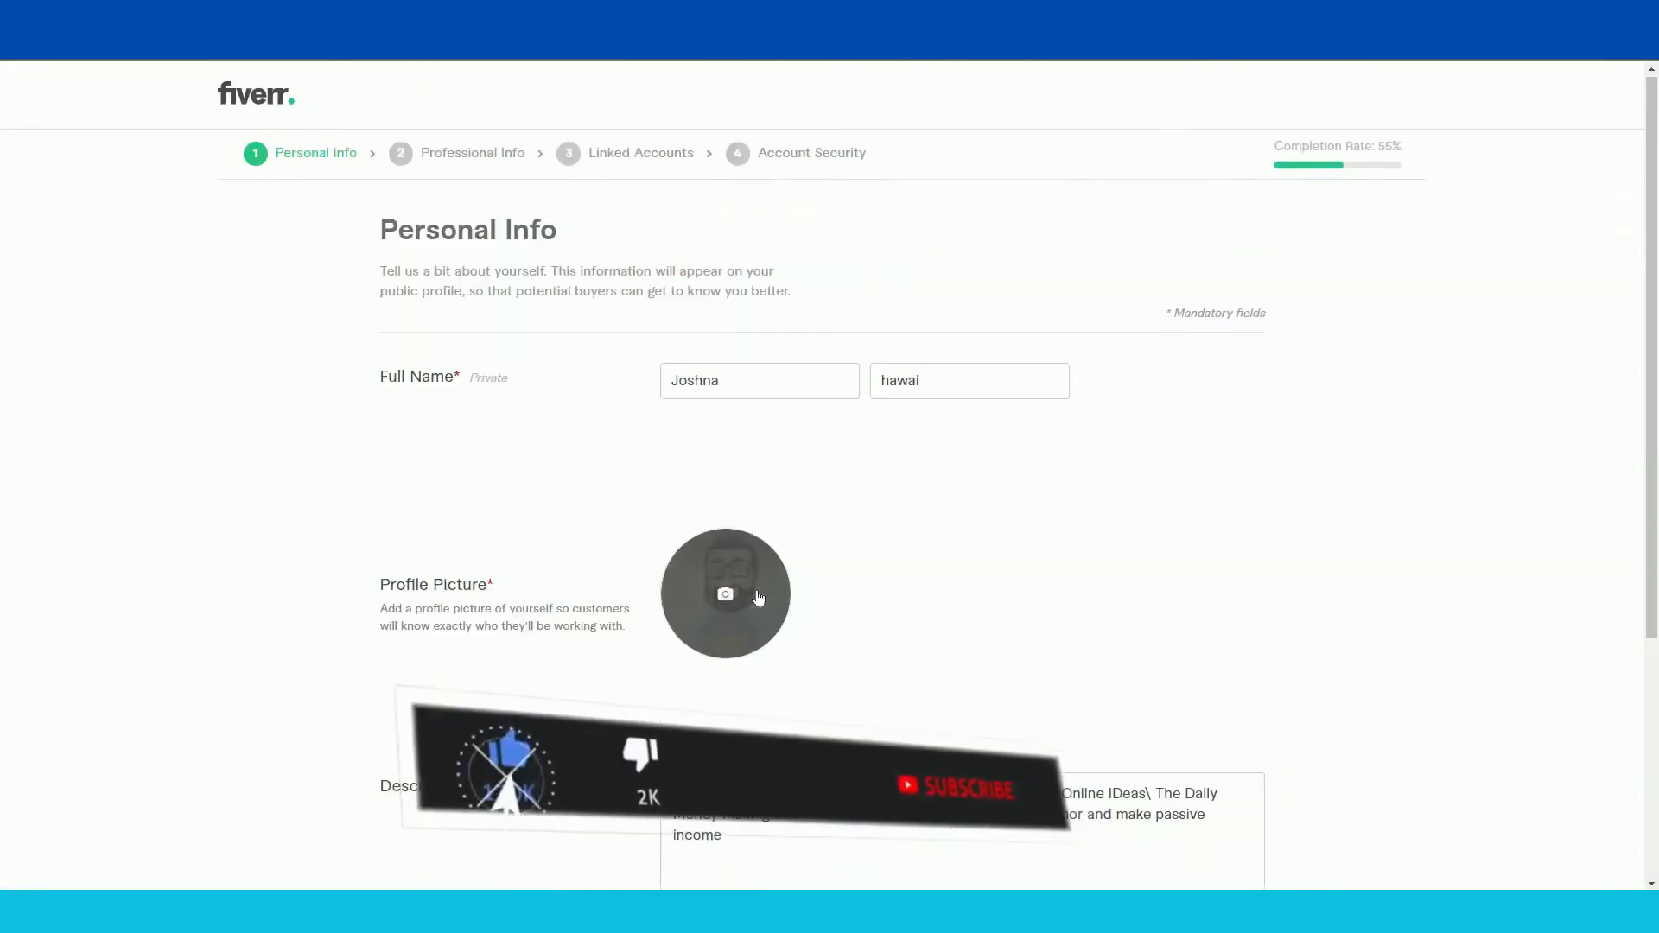
pyautogui.scroll(-4, 758, 596)
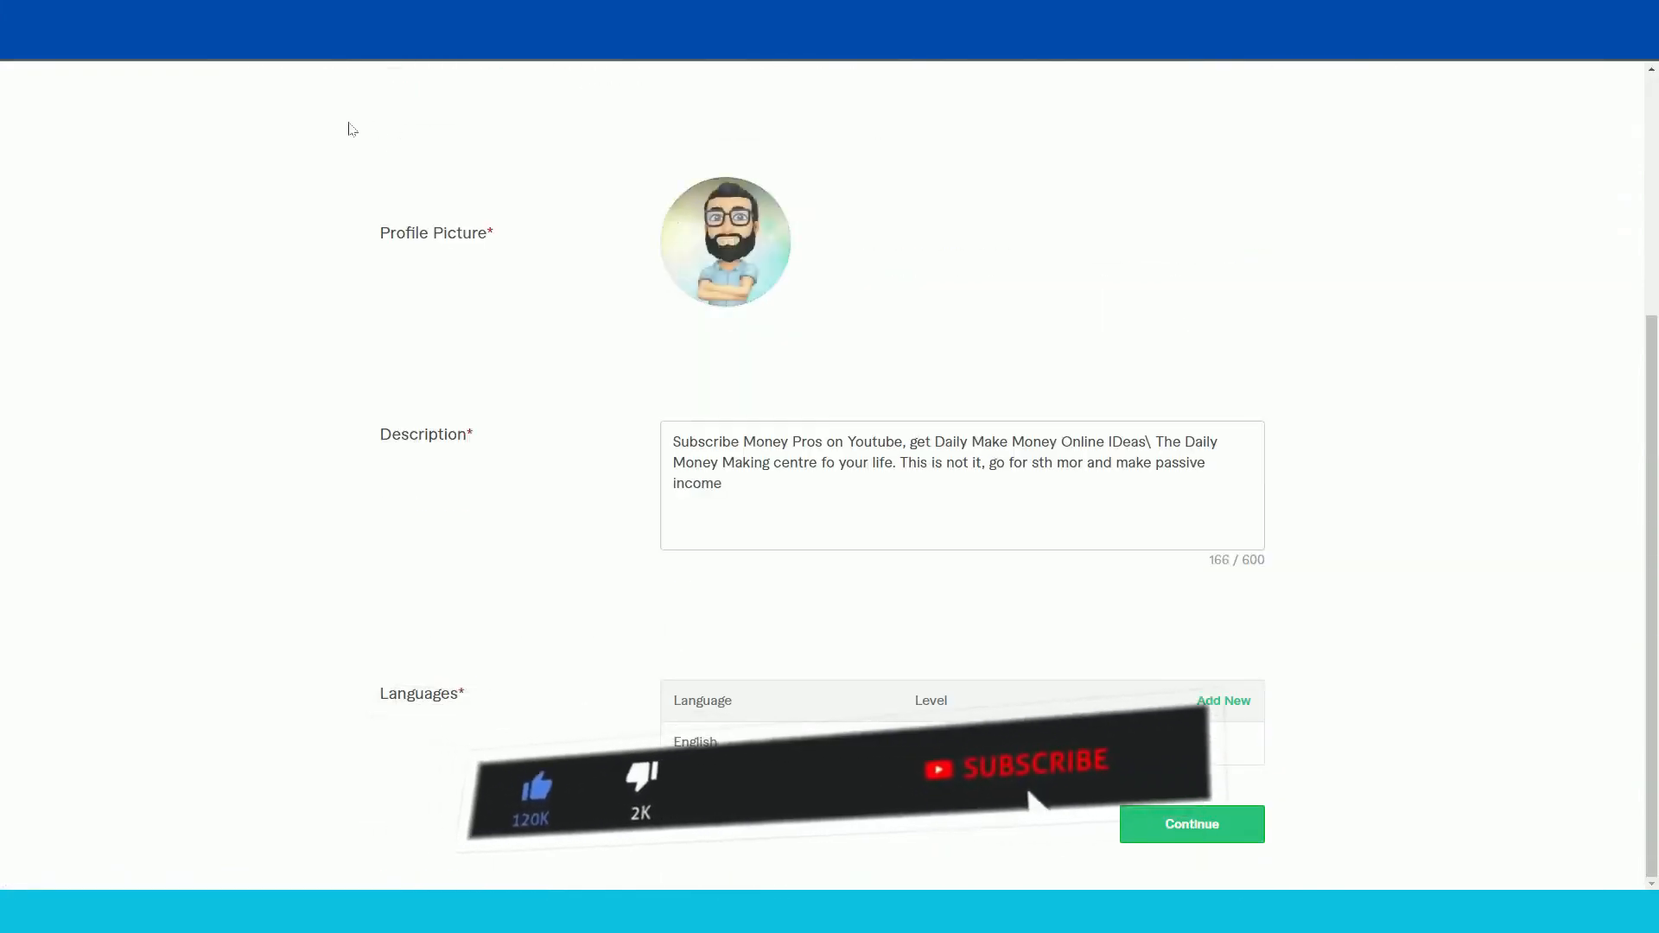
pyautogui.scroll(4, 551, 314)
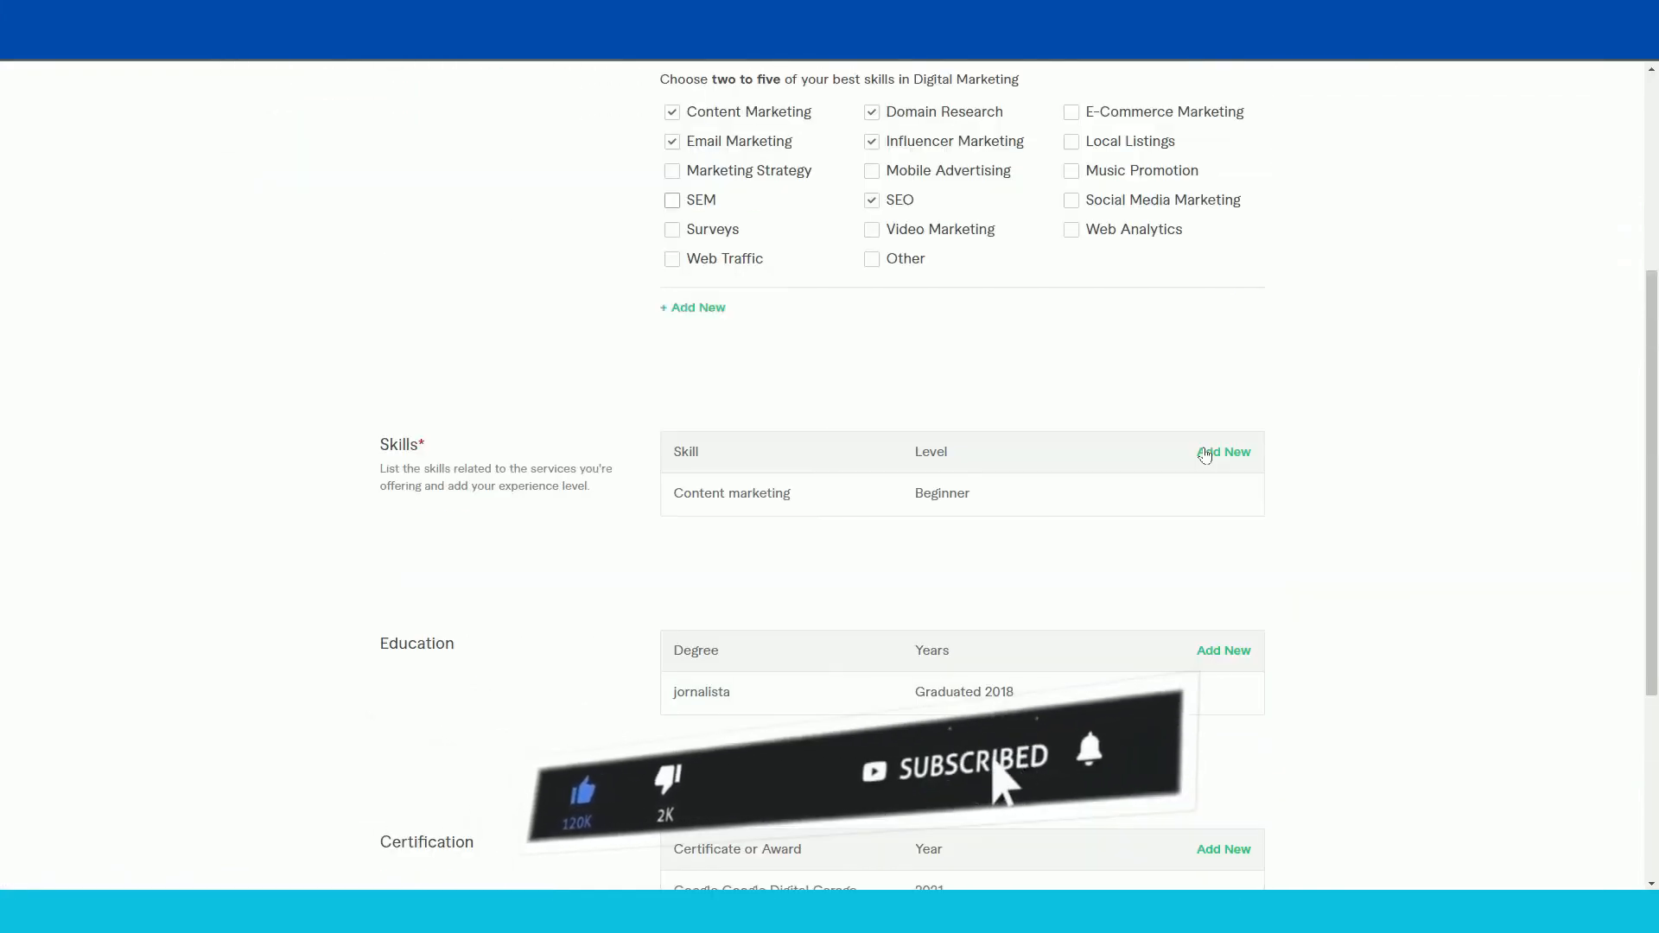
pyautogui.click(1204, 452)
pyautogui.write('sdsd')
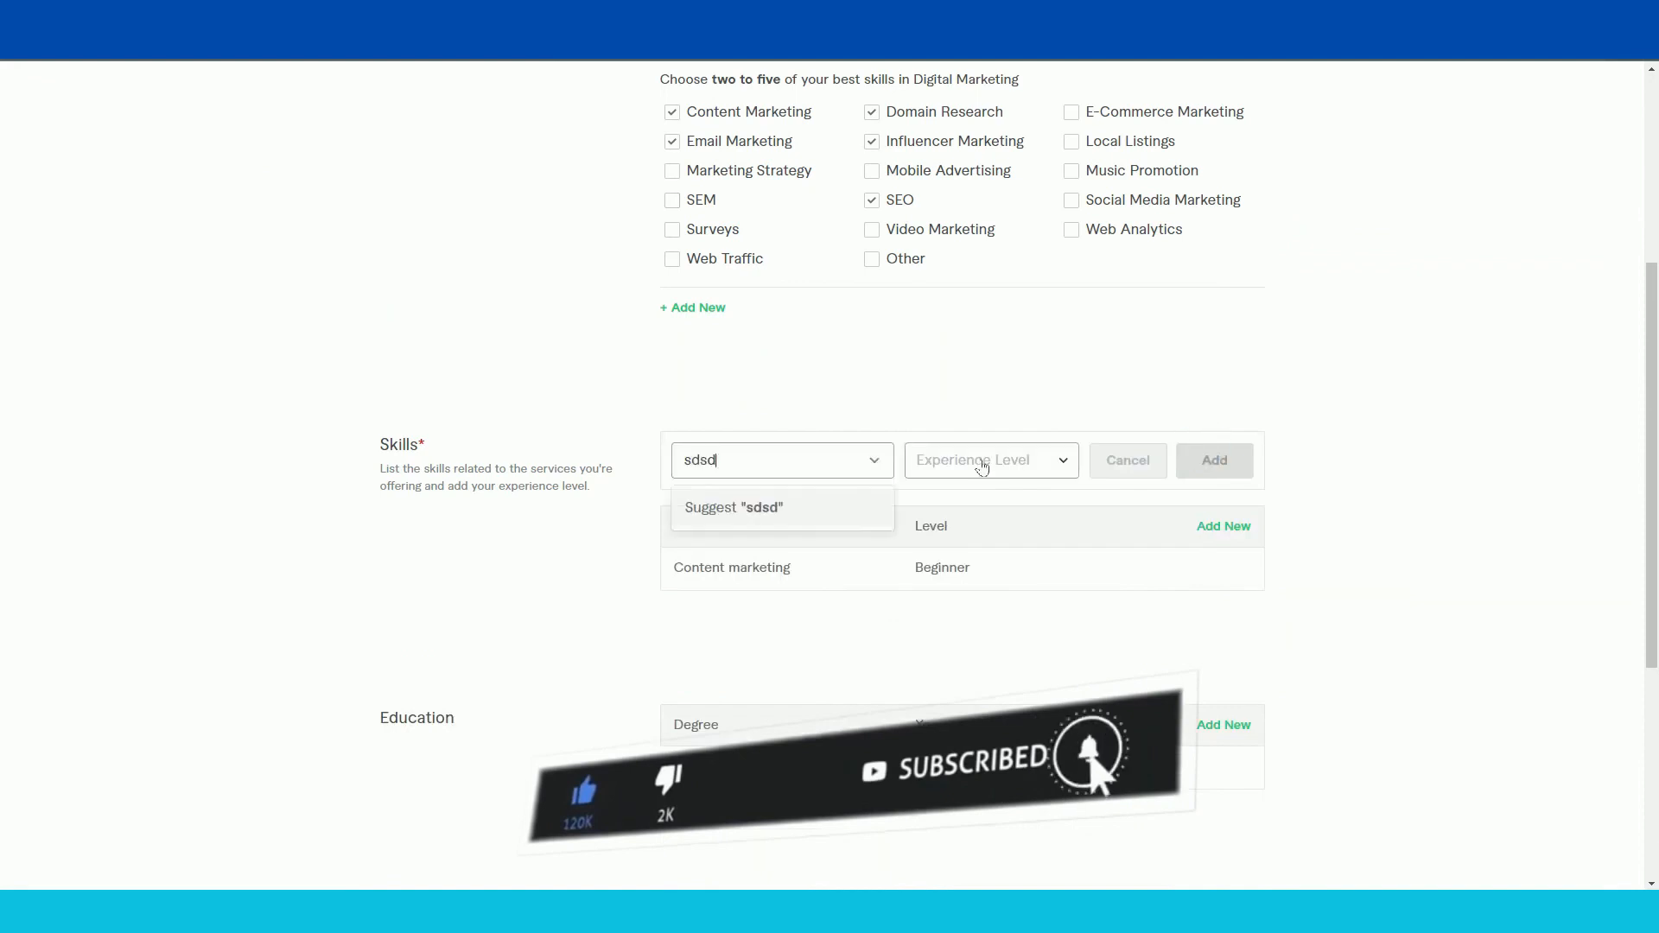
pyautogui.click(982, 461)
pyautogui.click(969, 514)
pyautogui.write('edi')
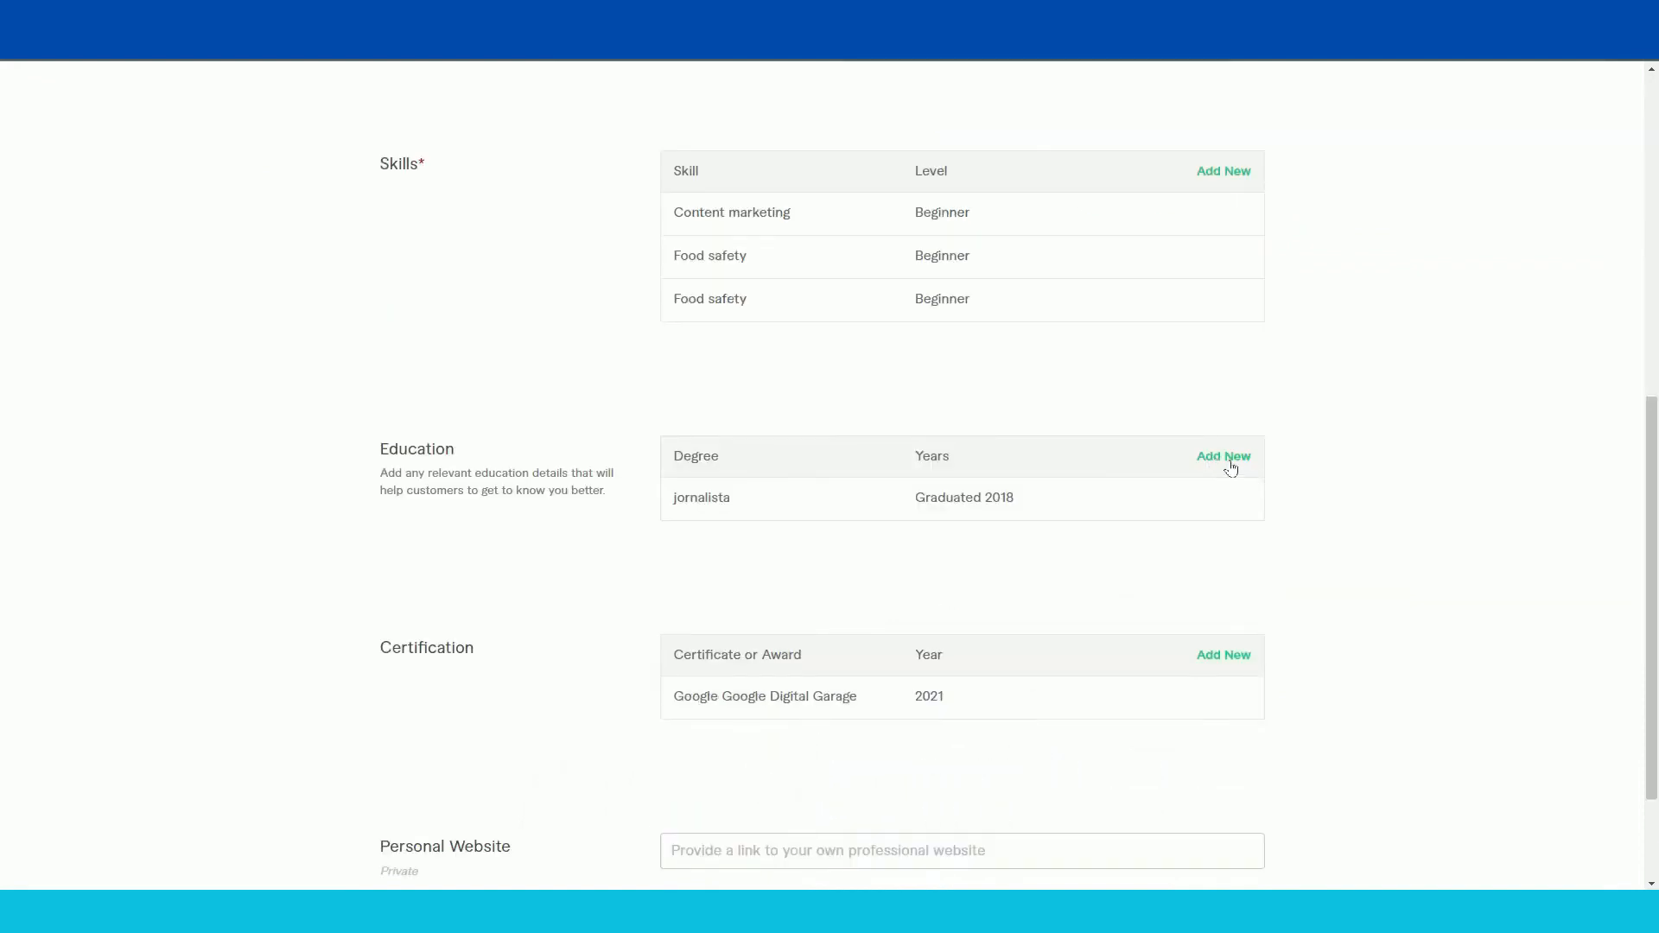
# Start an education entry: Afghanistan, S.B.Herath National College, Associate degree
pyautogui.click(1230, 467)
pyautogui.click(751, 464)
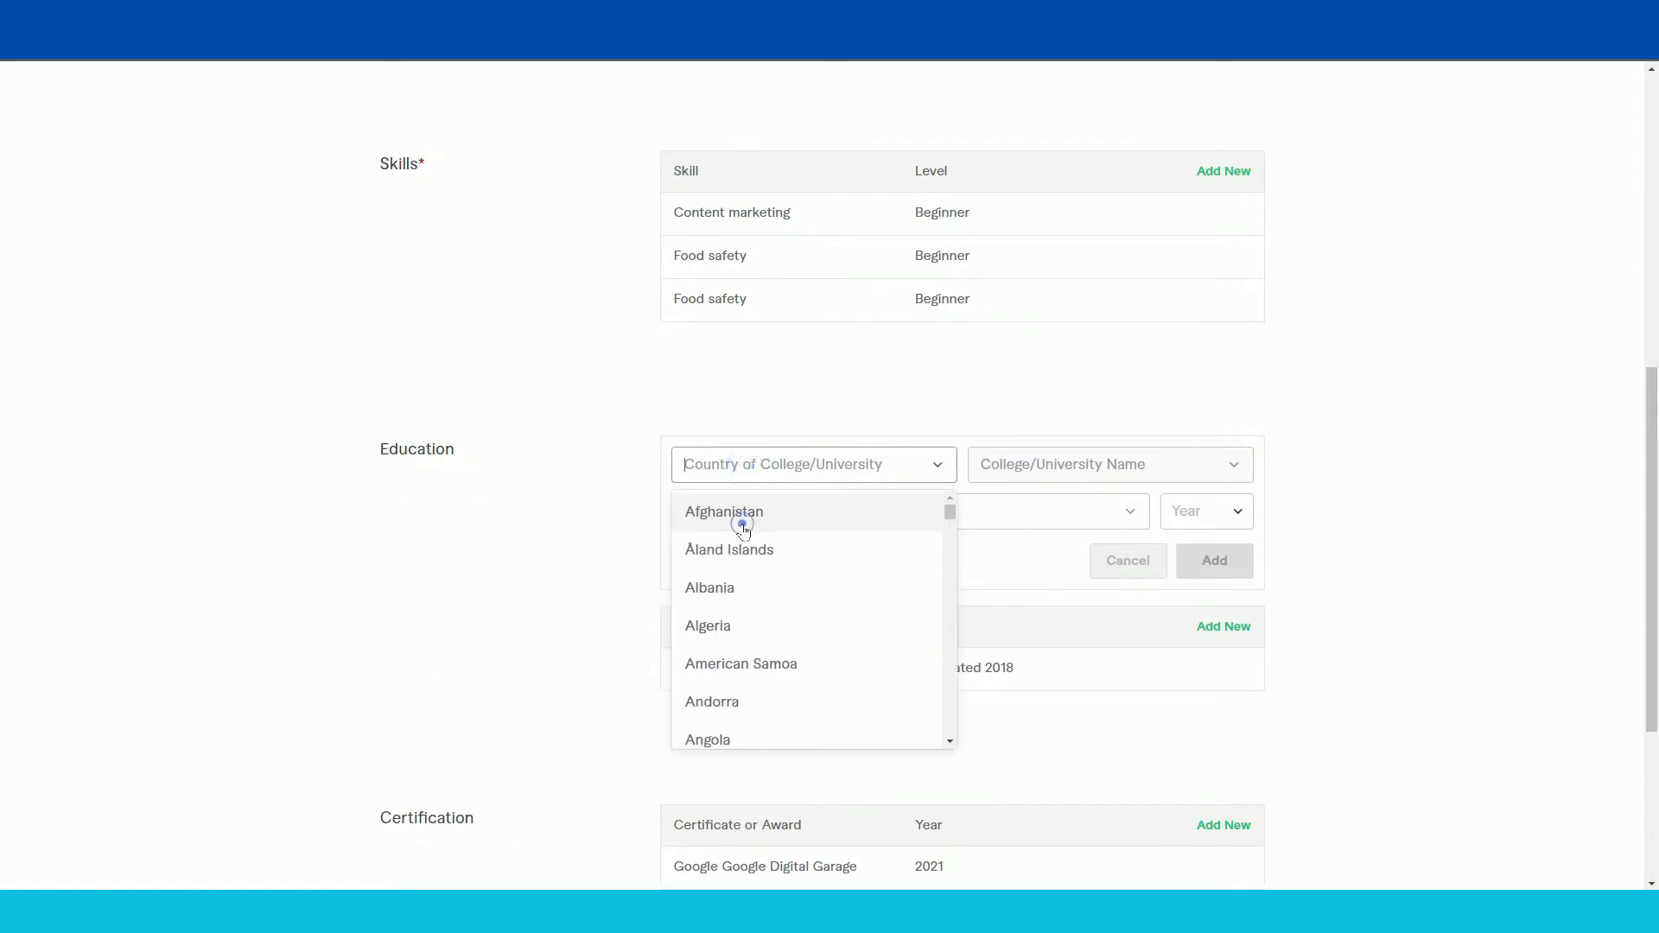
pyautogui.click(741, 512)
pyautogui.click(997, 471)
pyautogui.write('s')
pyautogui.click(1007, 562)
pyautogui.click(704, 511)
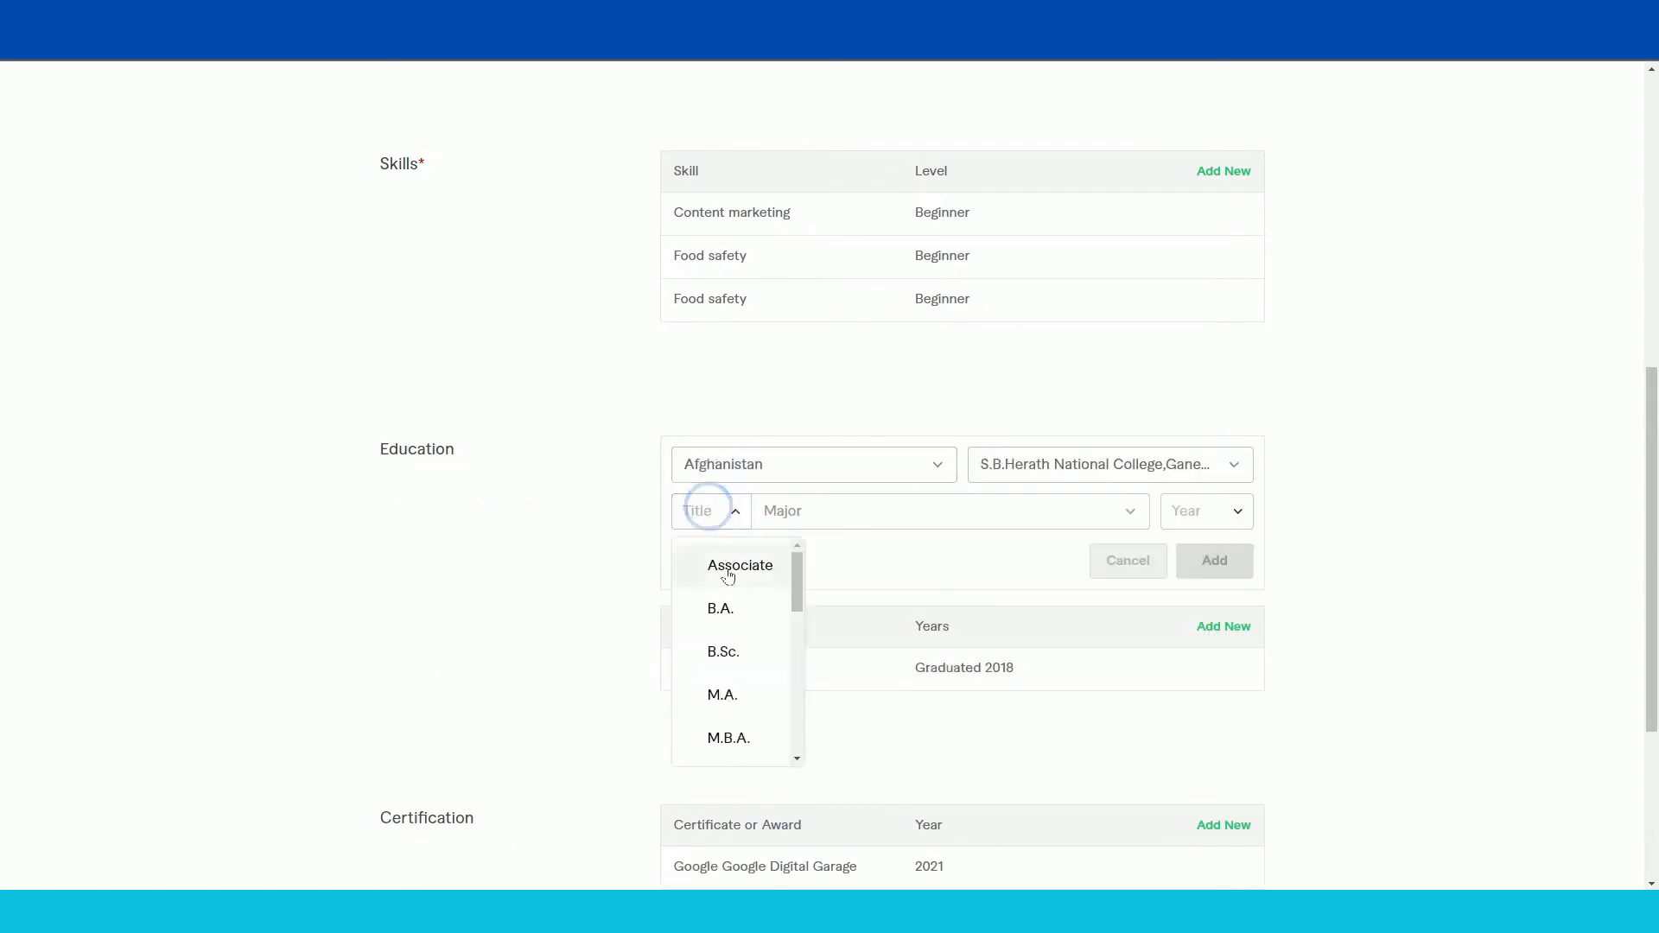
pyautogui.click(734, 566)
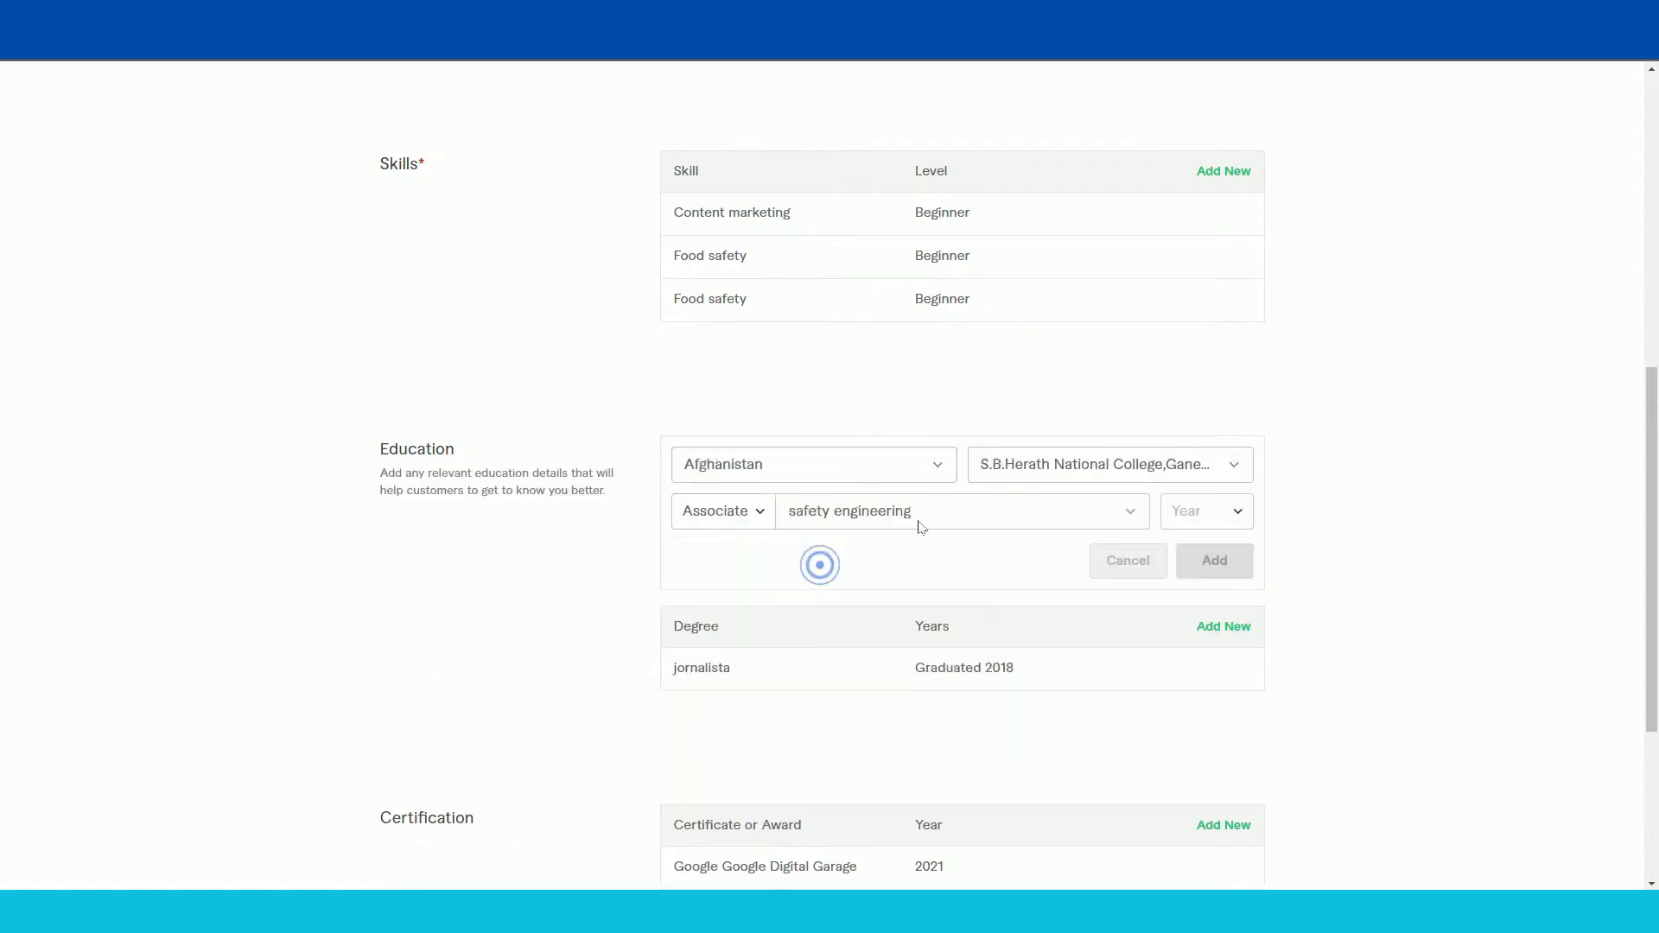
# Set graduation year 2019 and save the safety engineering entry
pyautogui.click(1189, 509)
pyautogui.click(1190, 648)
pyautogui.click(1196, 522)
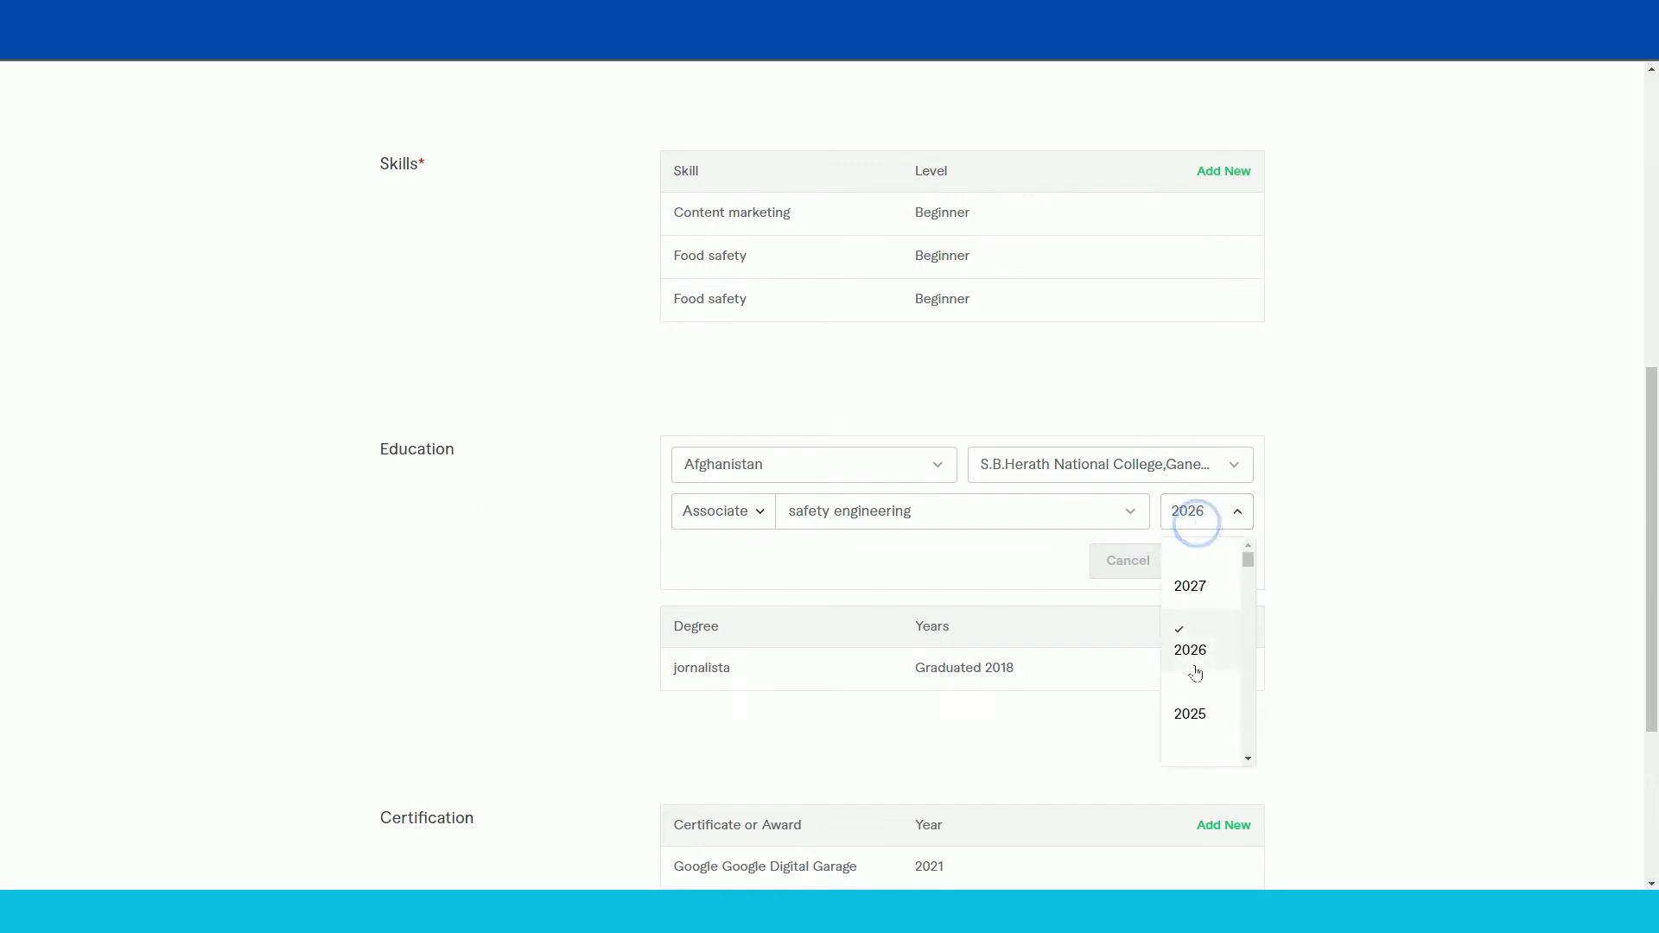
pyautogui.scroll(-5, 1201, 656)
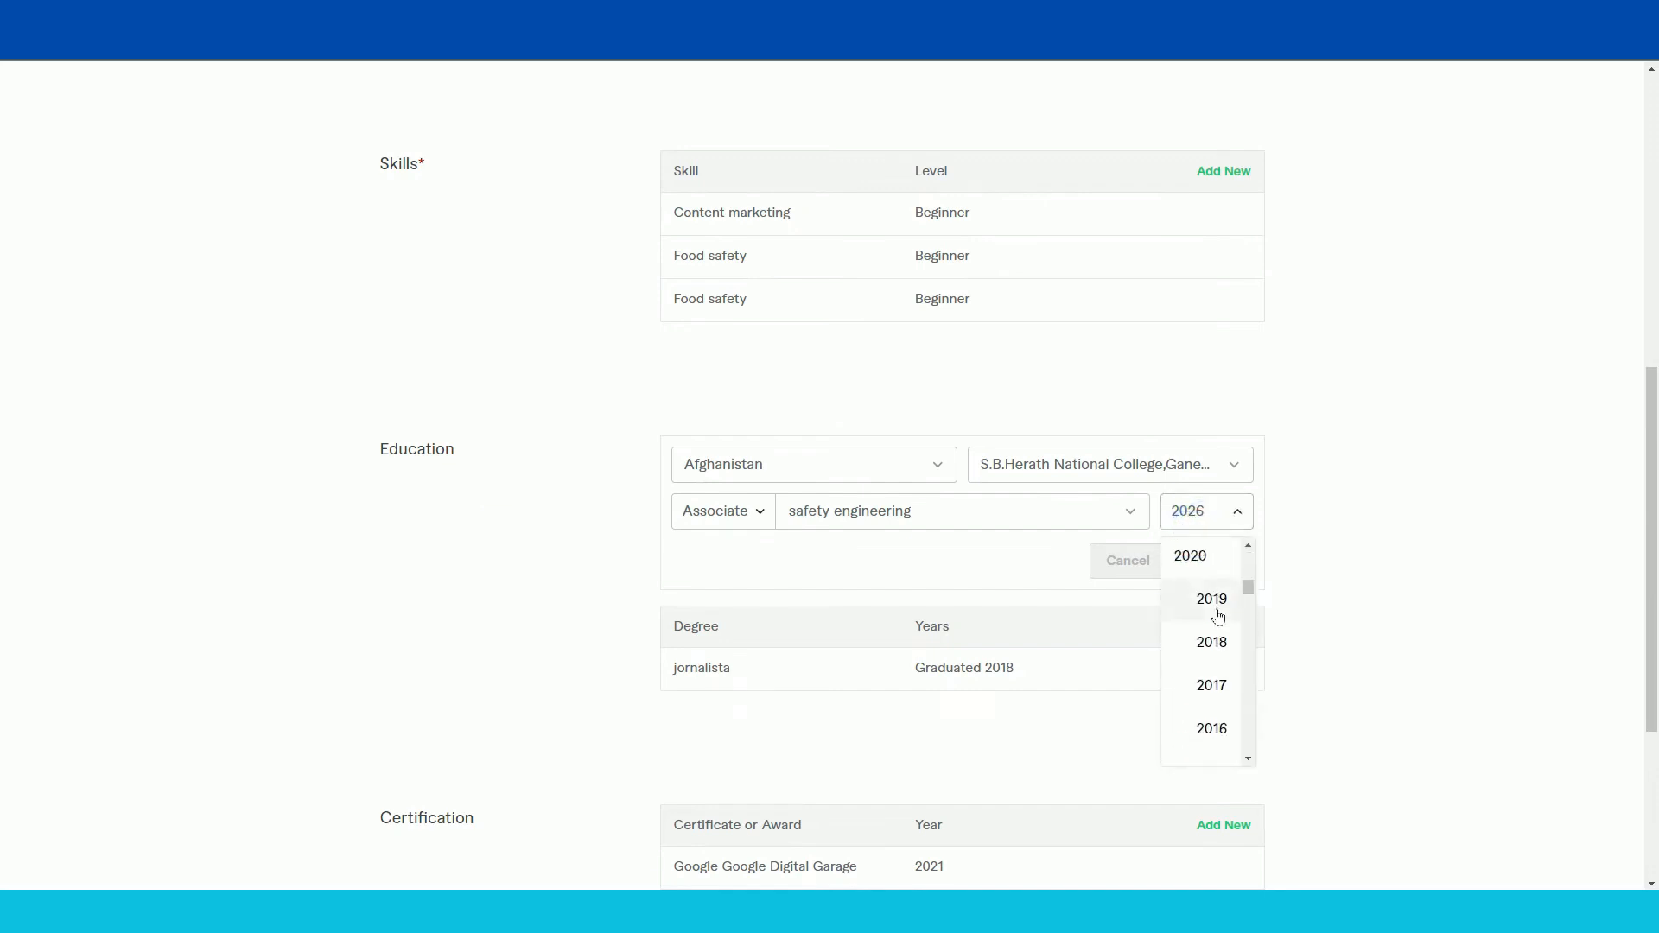
pyautogui.click(1214, 601)
pyautogui.click(1213, 560)
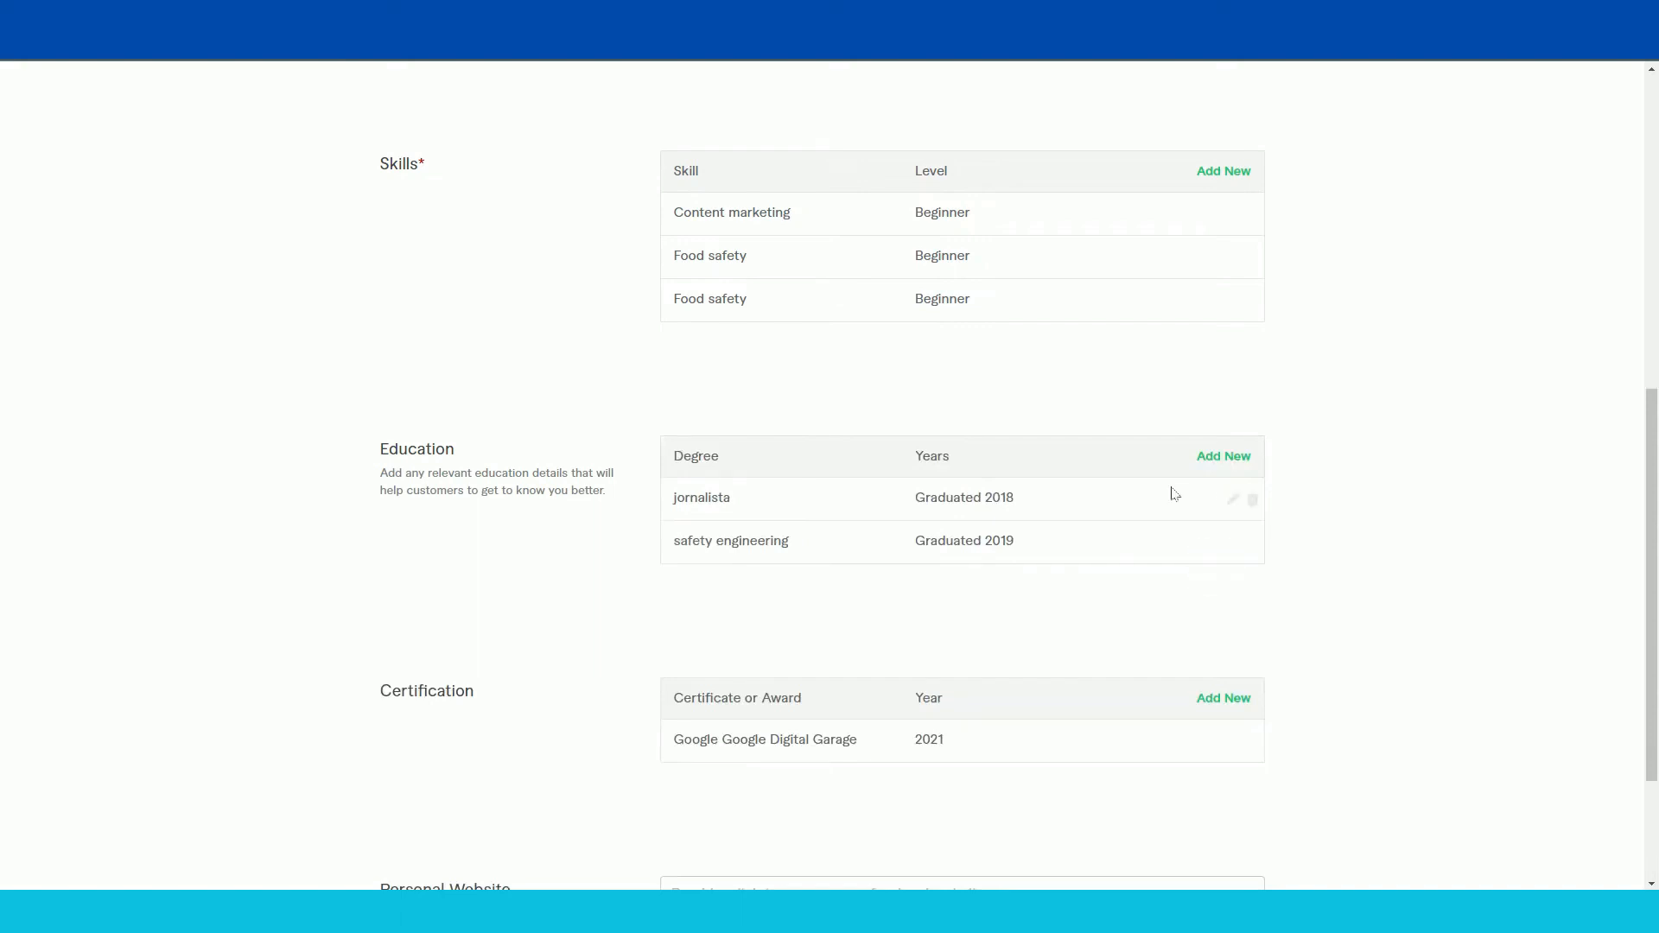
# Begin another education entry with Antigua and Barbuda and a college from the list
pyautogui.click(1222, 456)
pyautogui.scroll(-2, 778, 593)
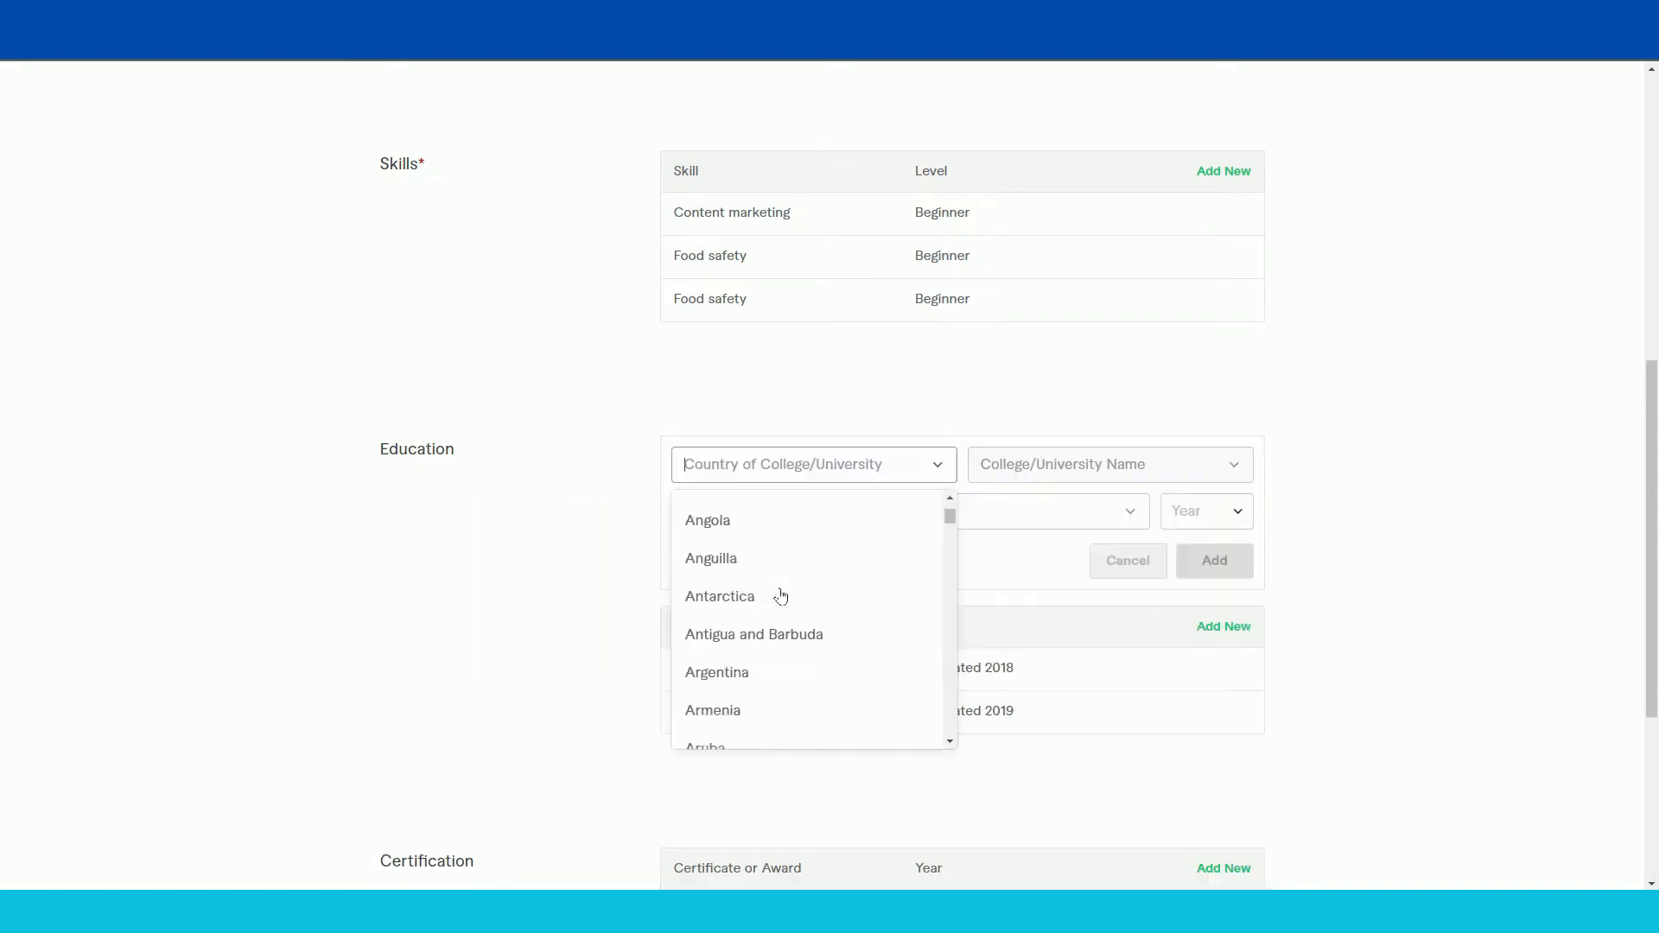
pyautogui.click(756, 649)
pyautogui.click(1042, 464)
pyautogui.write('s')
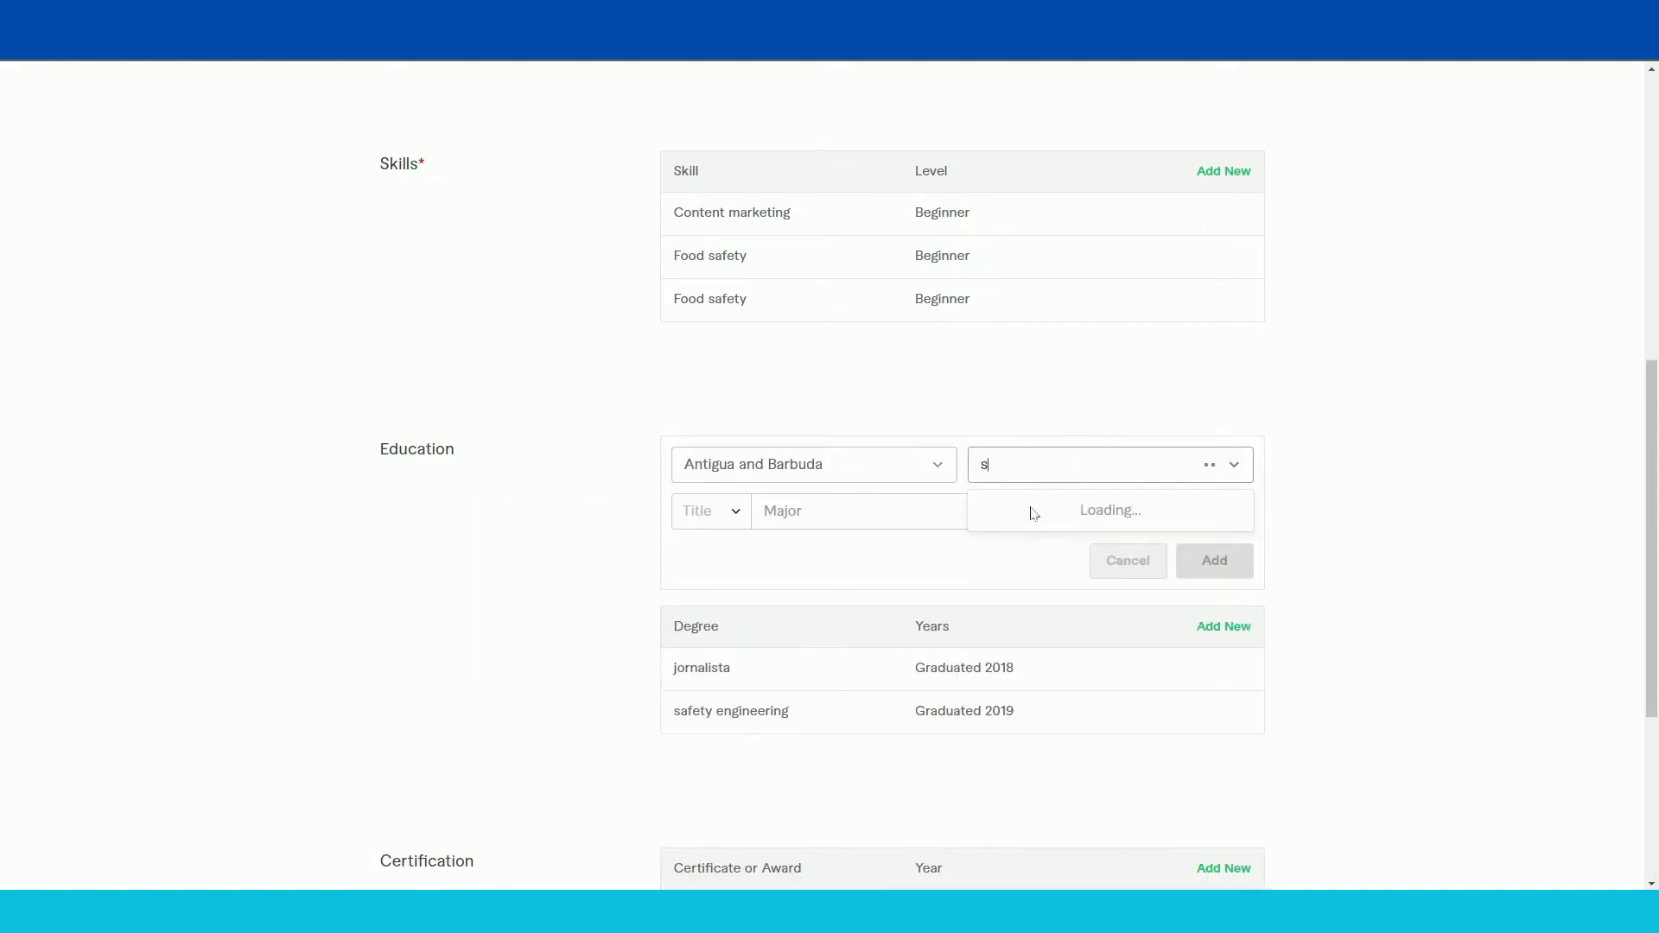
pyautogui.click(1048, 567)
pyautogui.click(730, 513)
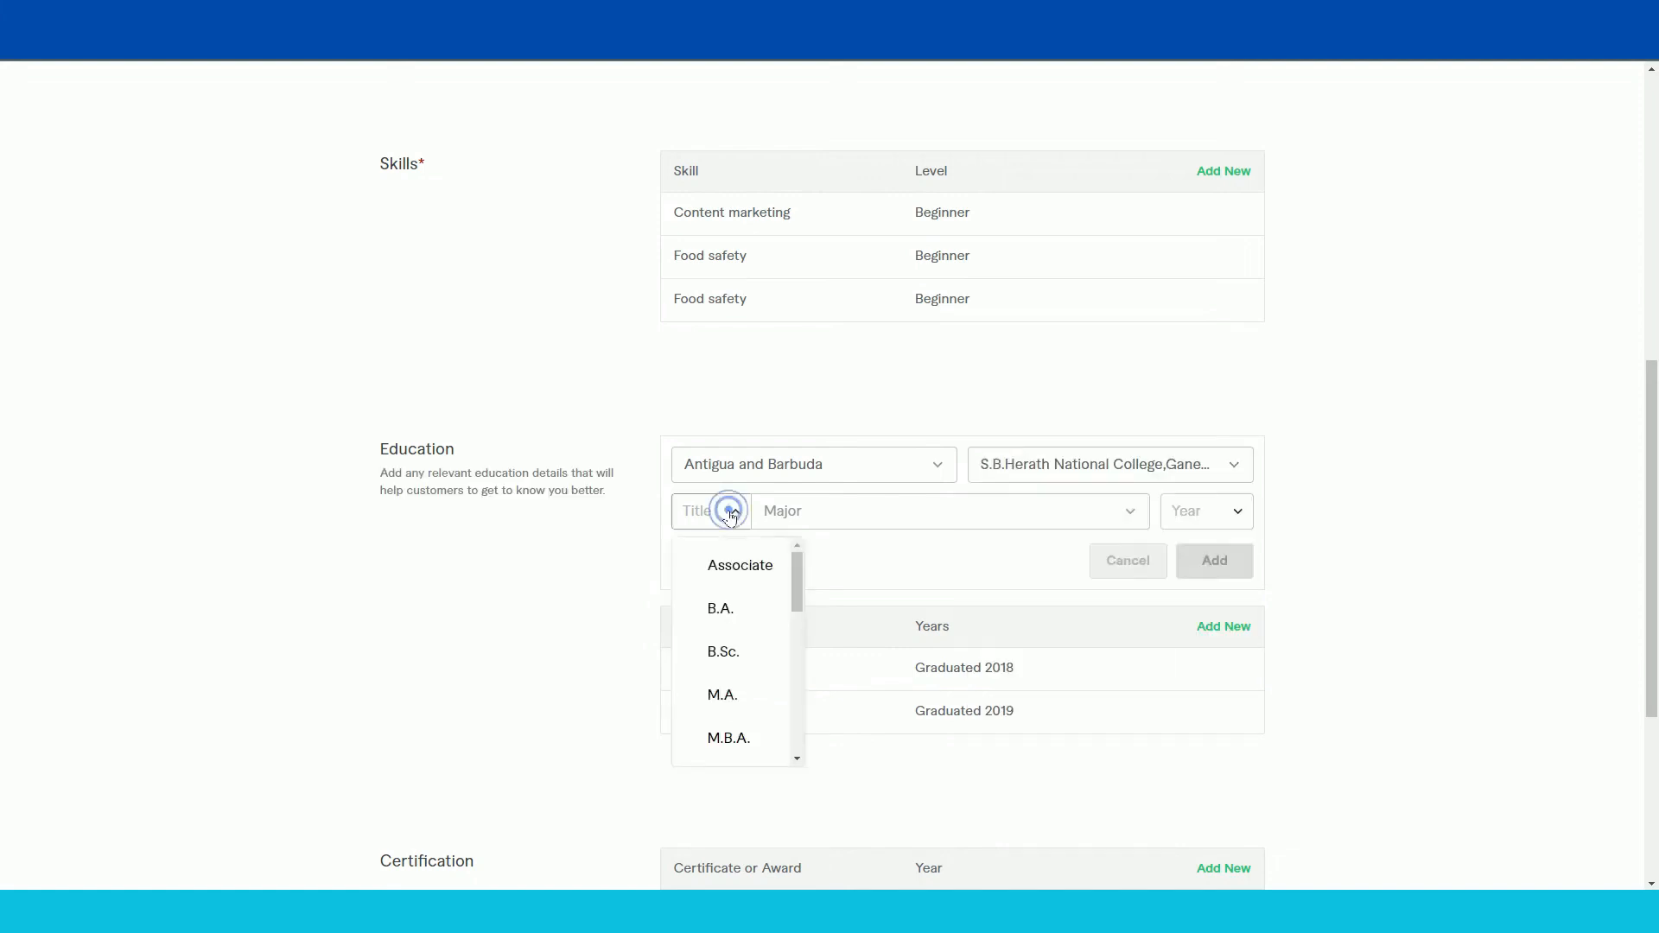
pyautogui.scroll(-5, 723, 652)
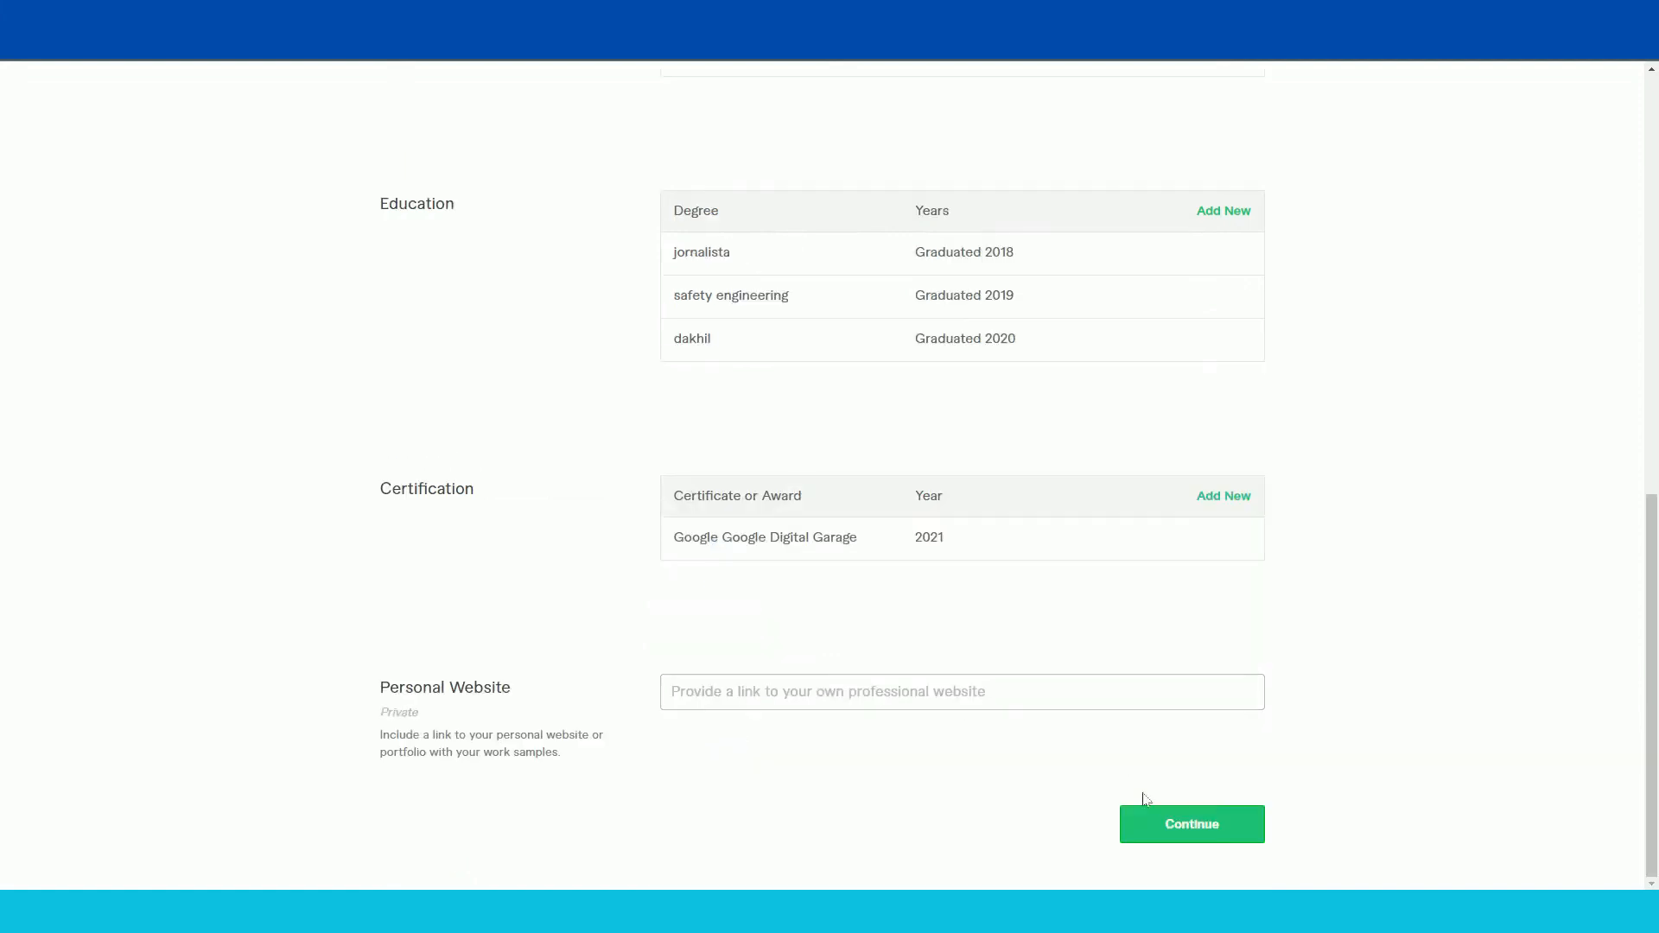
# Add a certification 'dsdsd' from adobe dated 2020 to the certification list
pyautogui.click(1230, 498)
pyautogui.click(787, 495)
pyautogui.write('dsdsd')
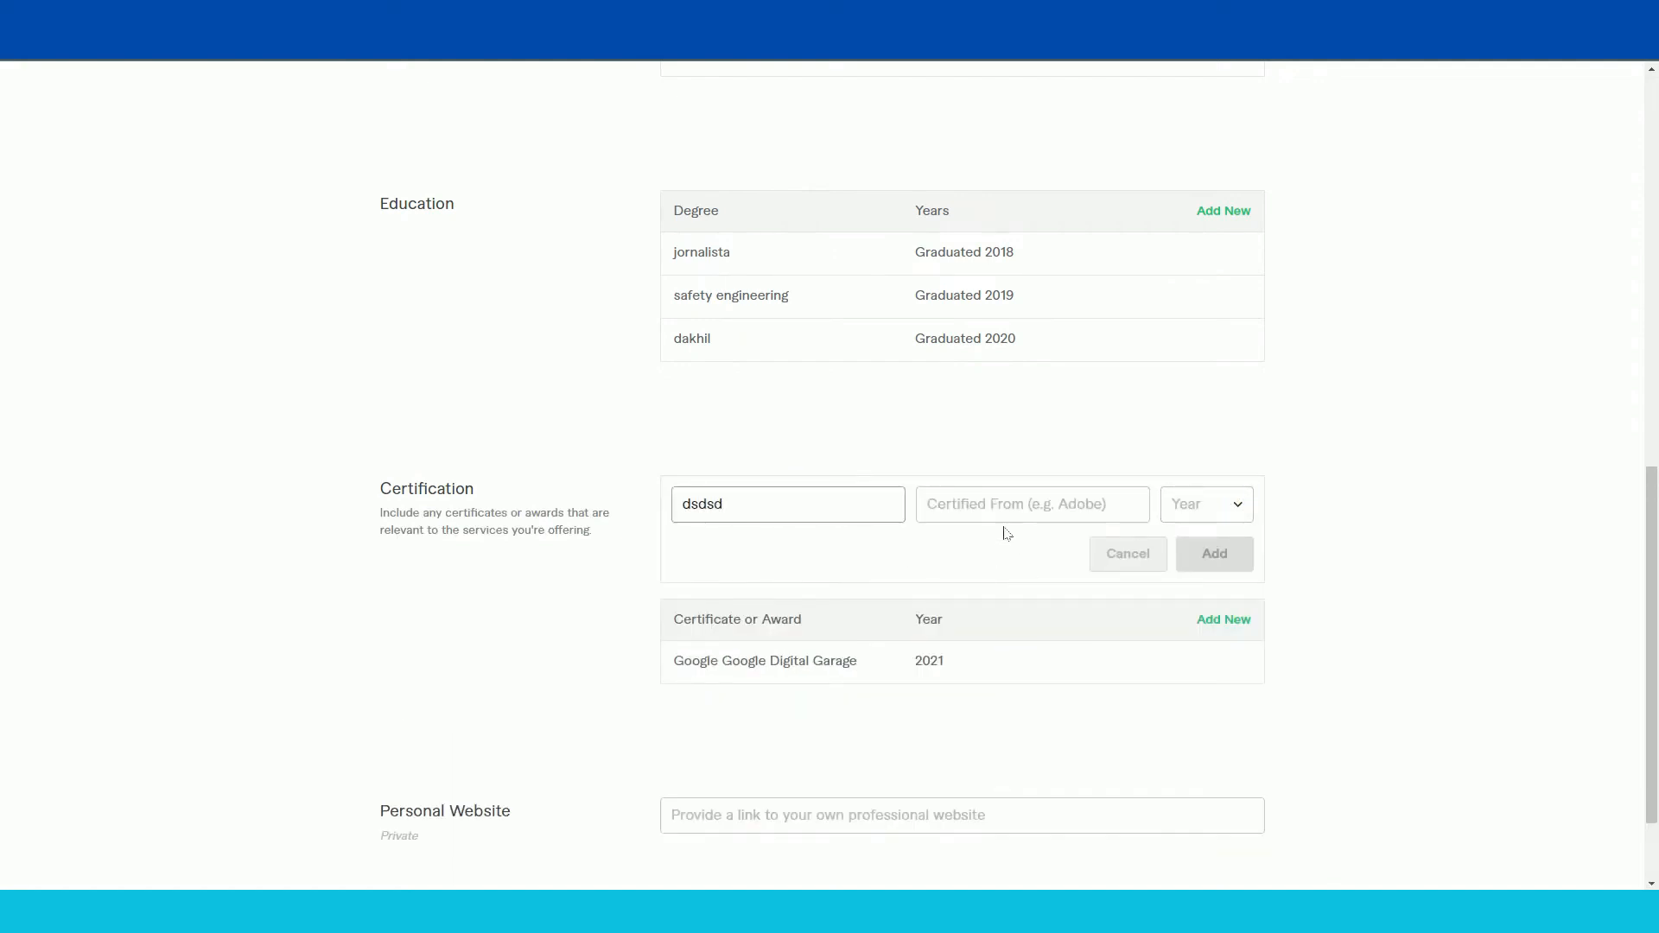
pyautogui.click(990, 505)
pyautogui.write('adobe')
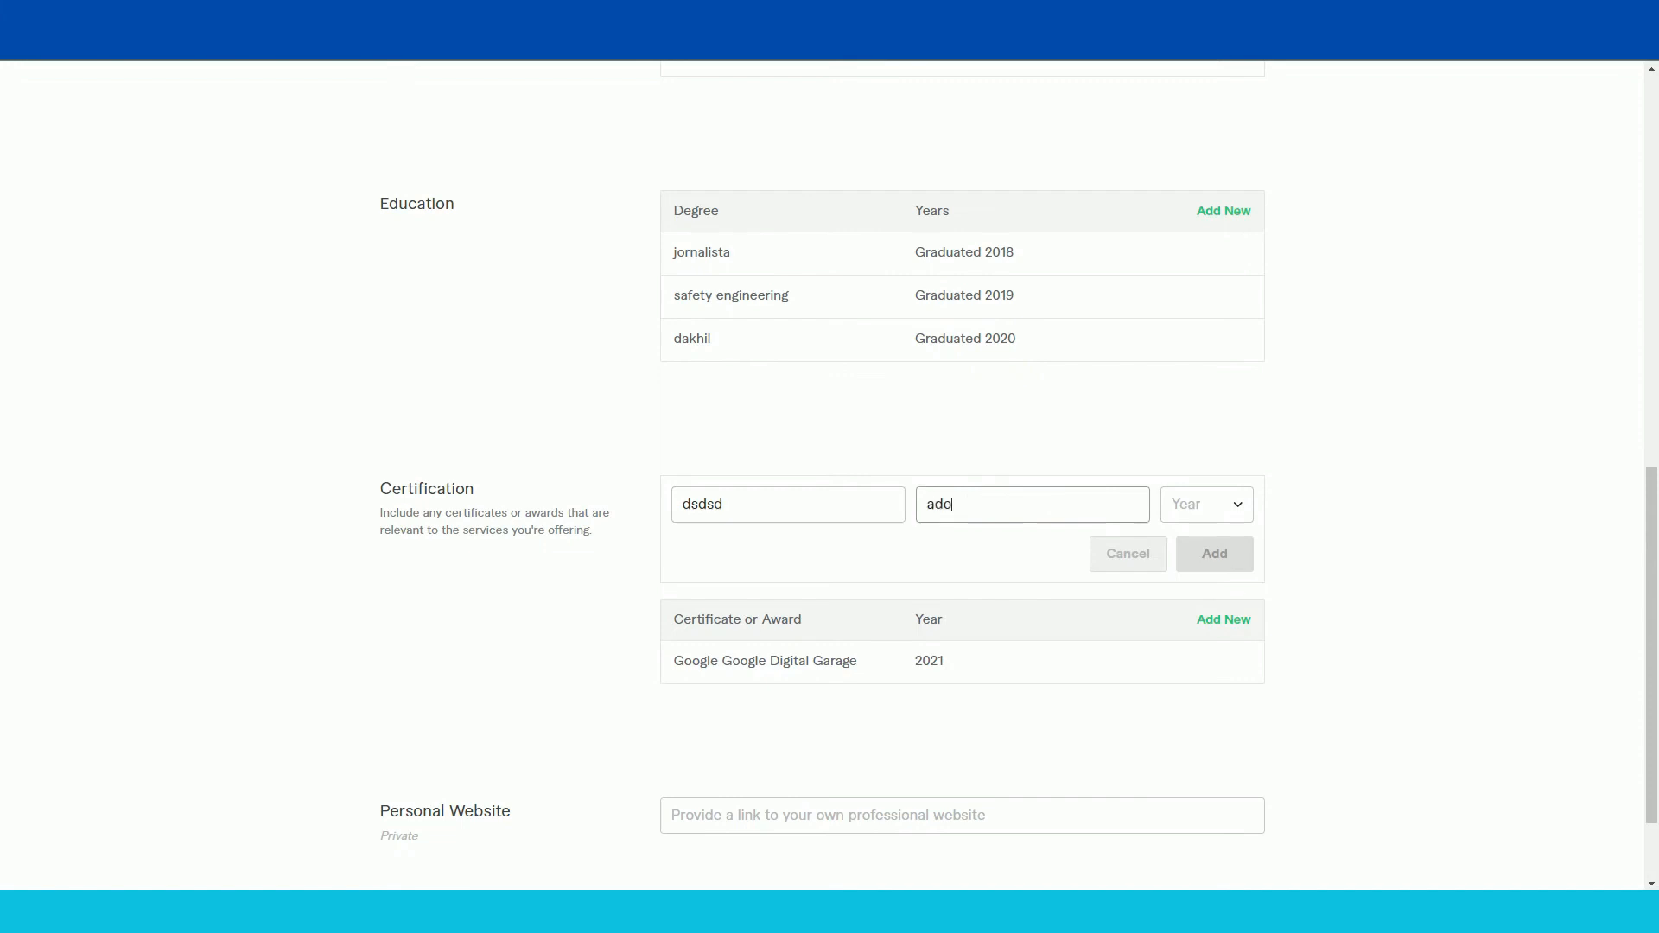
pyautogui.click(1212, 521)
pyautogui.click(1211, 630)
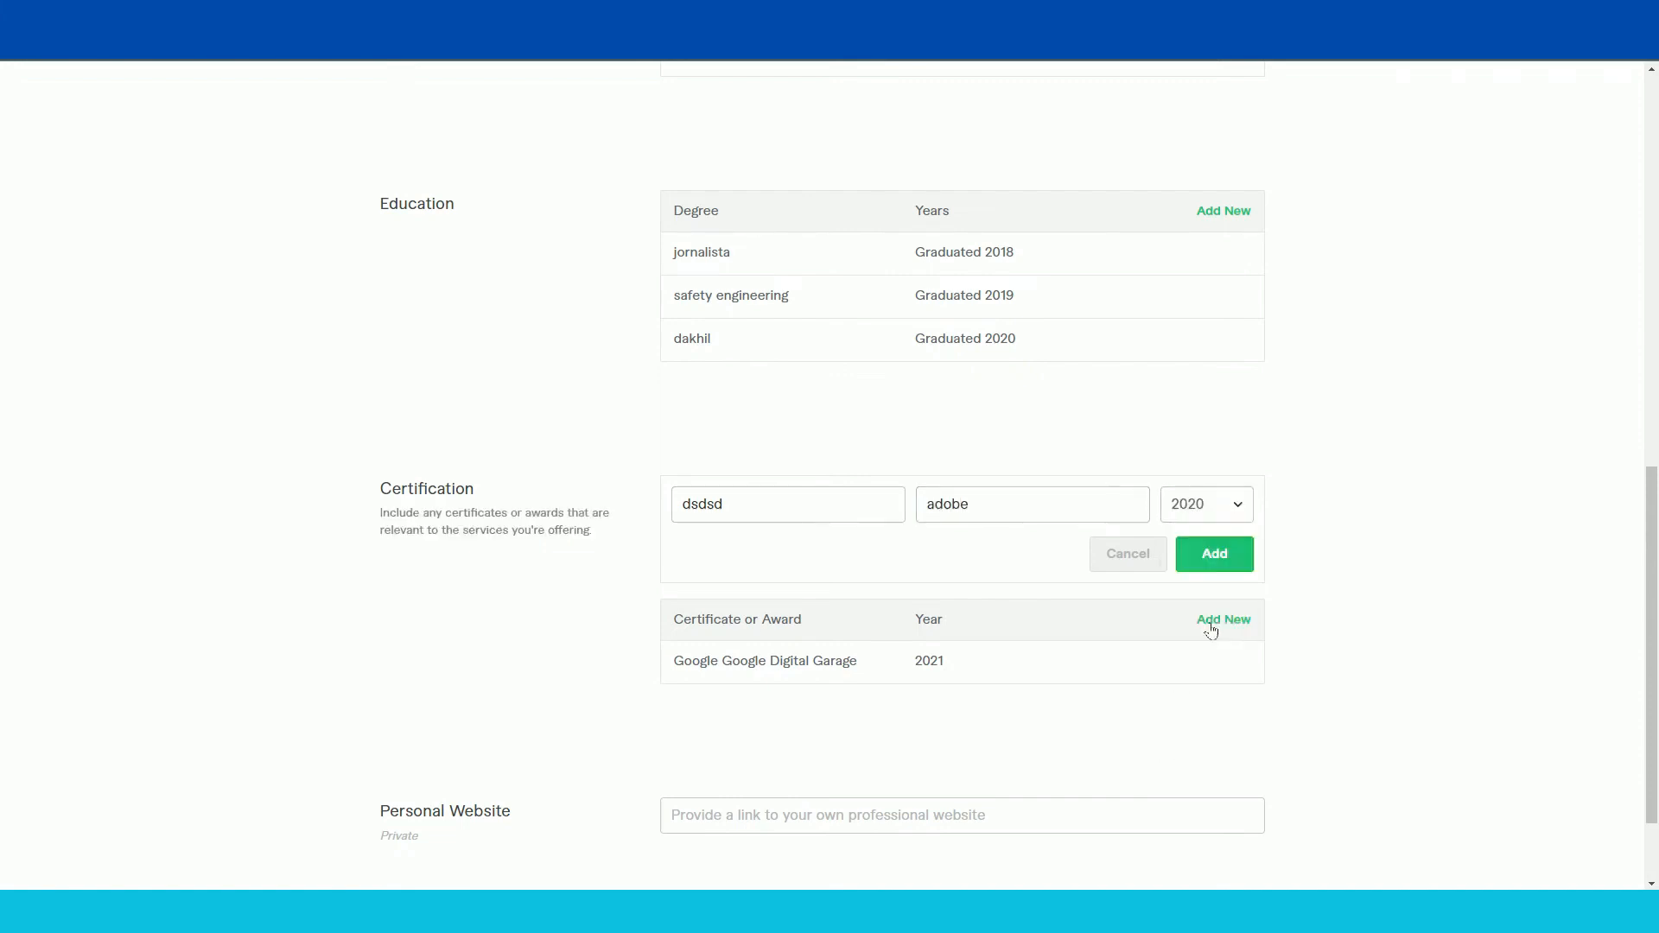
pyautogui.click(1220, 554)
# Check the updated certification list and continue to the Linked Accounts step
pyautogui.scroll(-1, 1161, 790)
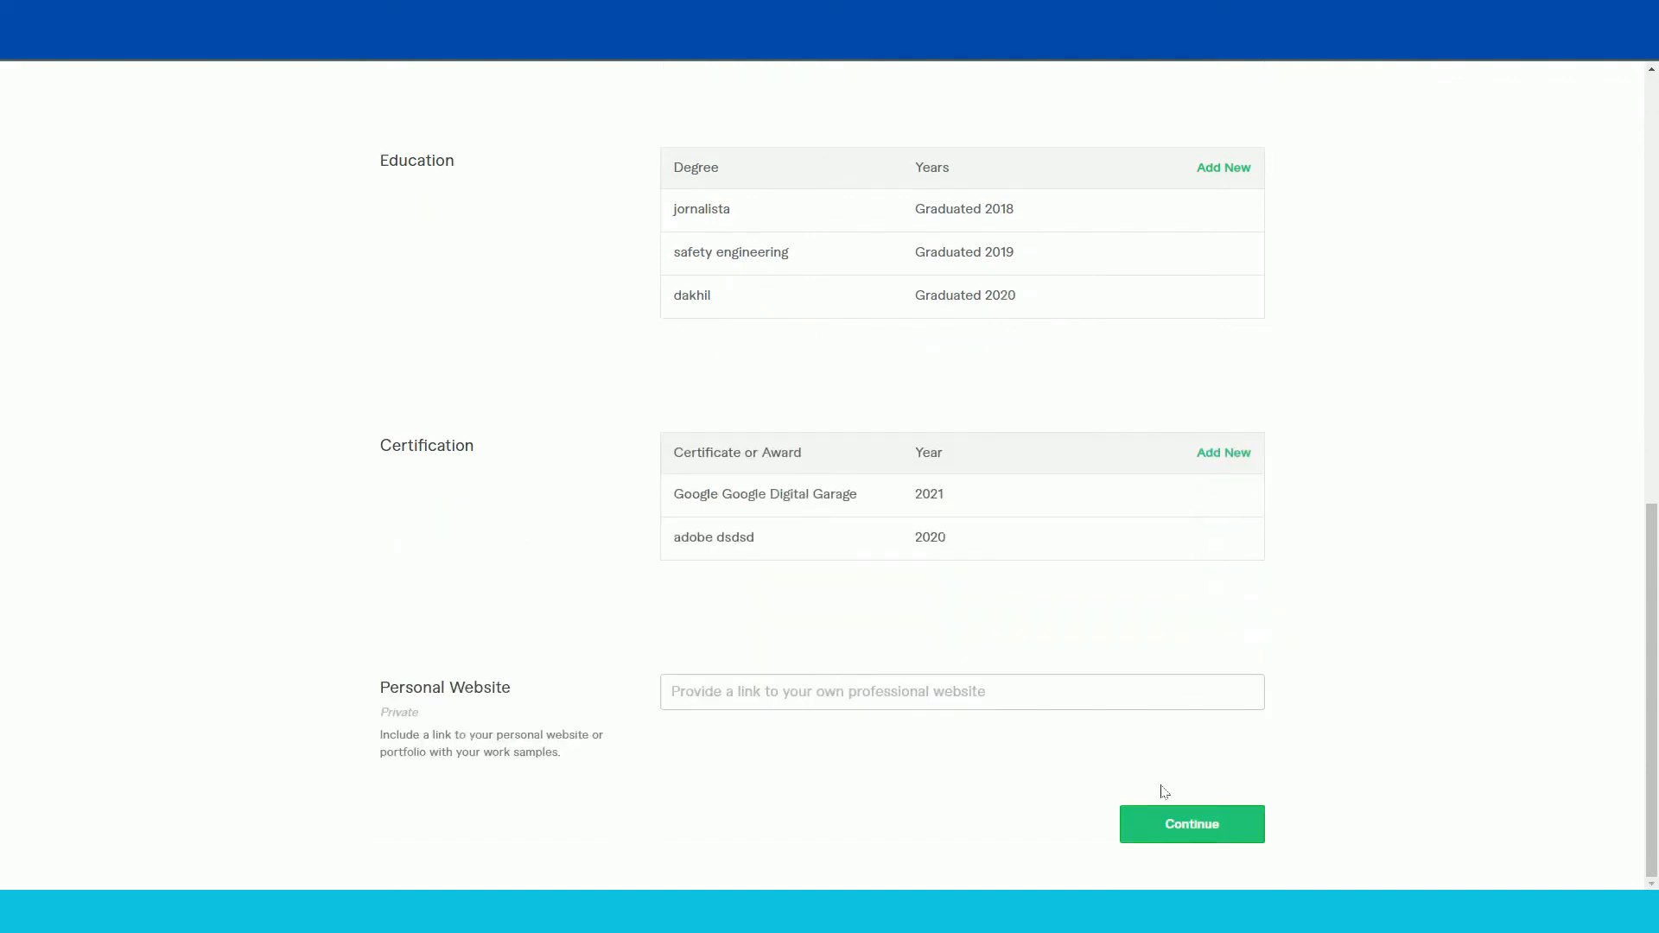
pyautogui.scroll(5, 1082, 548)
pyautogui.scroll(-5, 1082, 548)
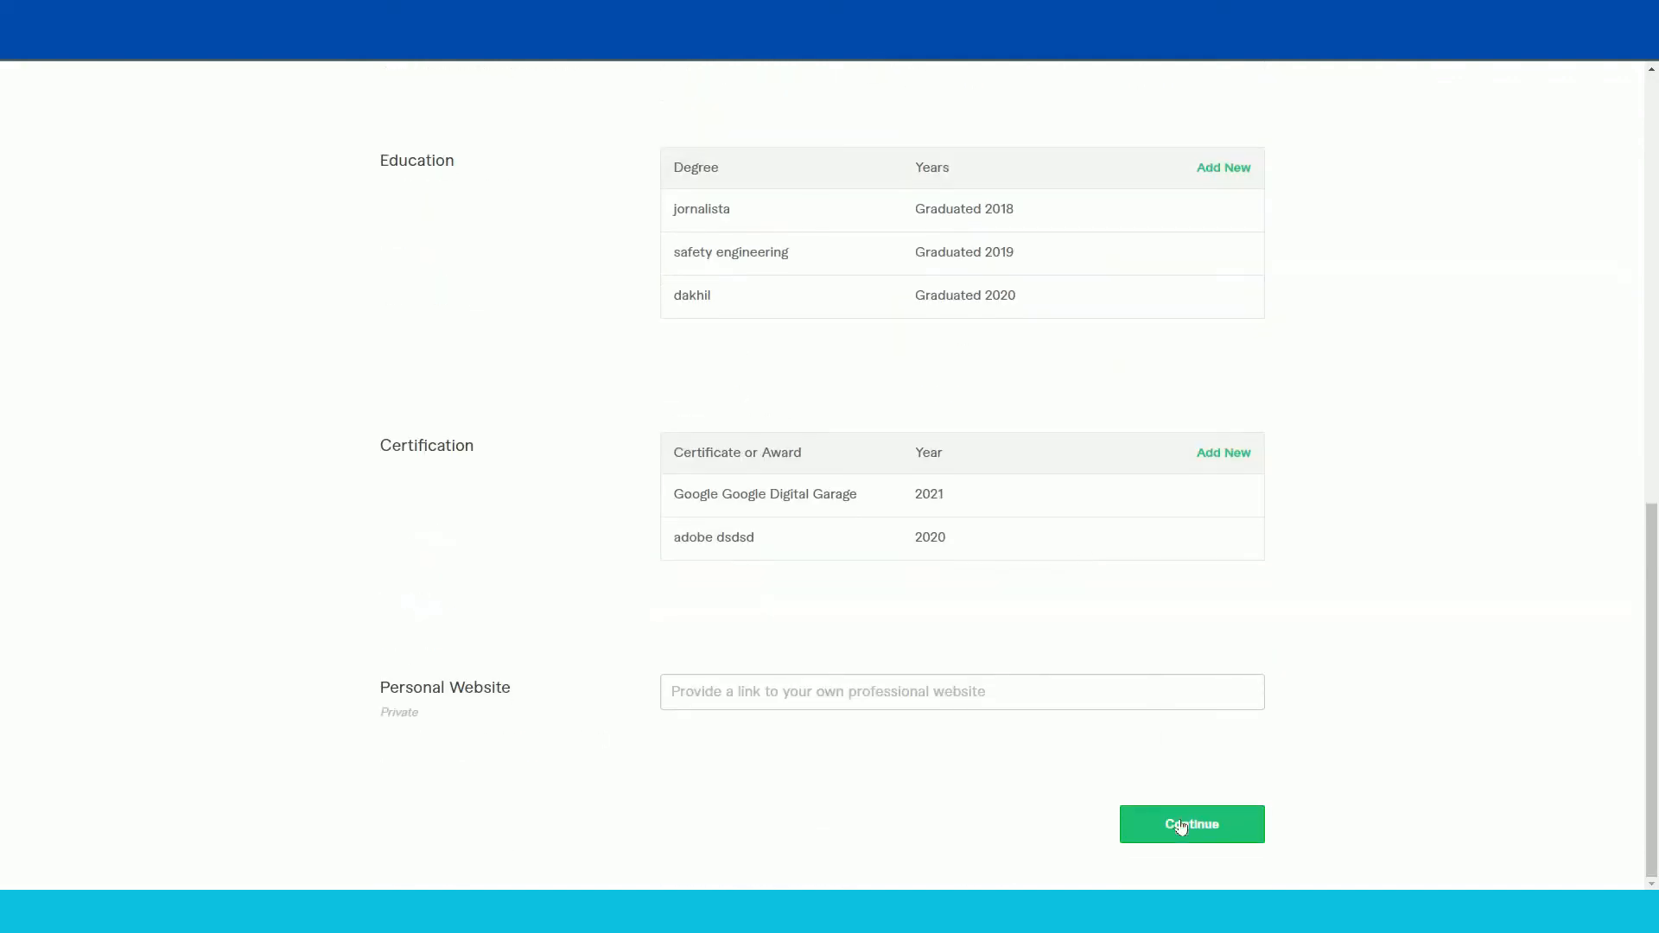
pyautogui.click(1179, 831)
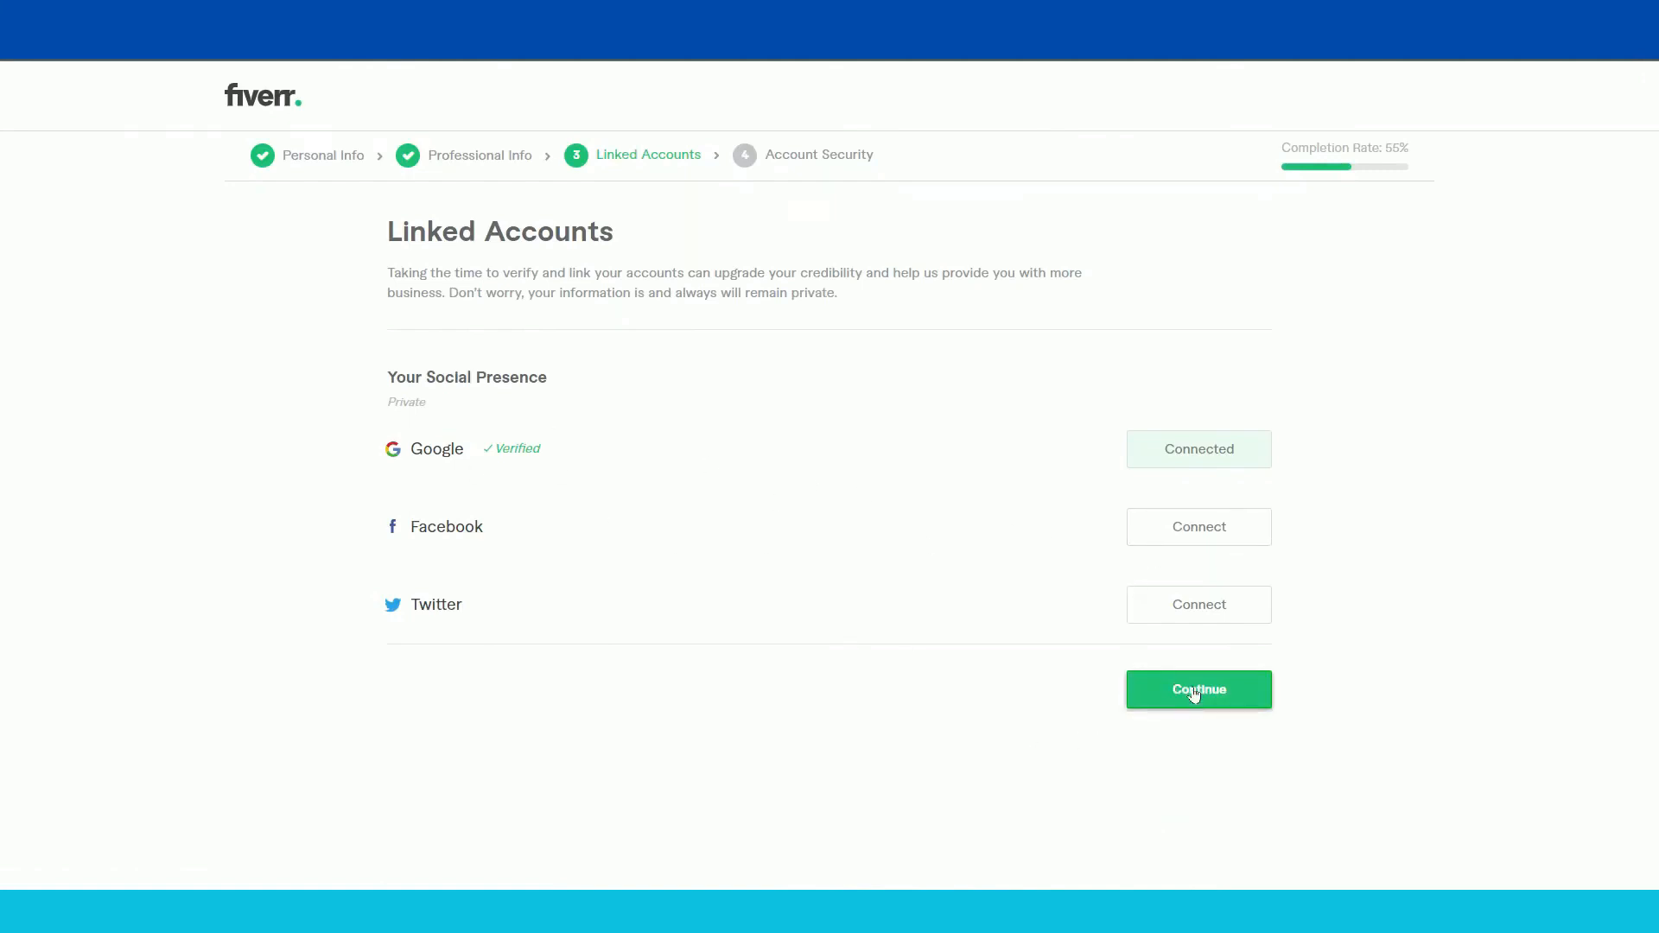
# Skip Linked Accounts and begin adding a phone number under Account Security
pyautogui.click(1192, 689)
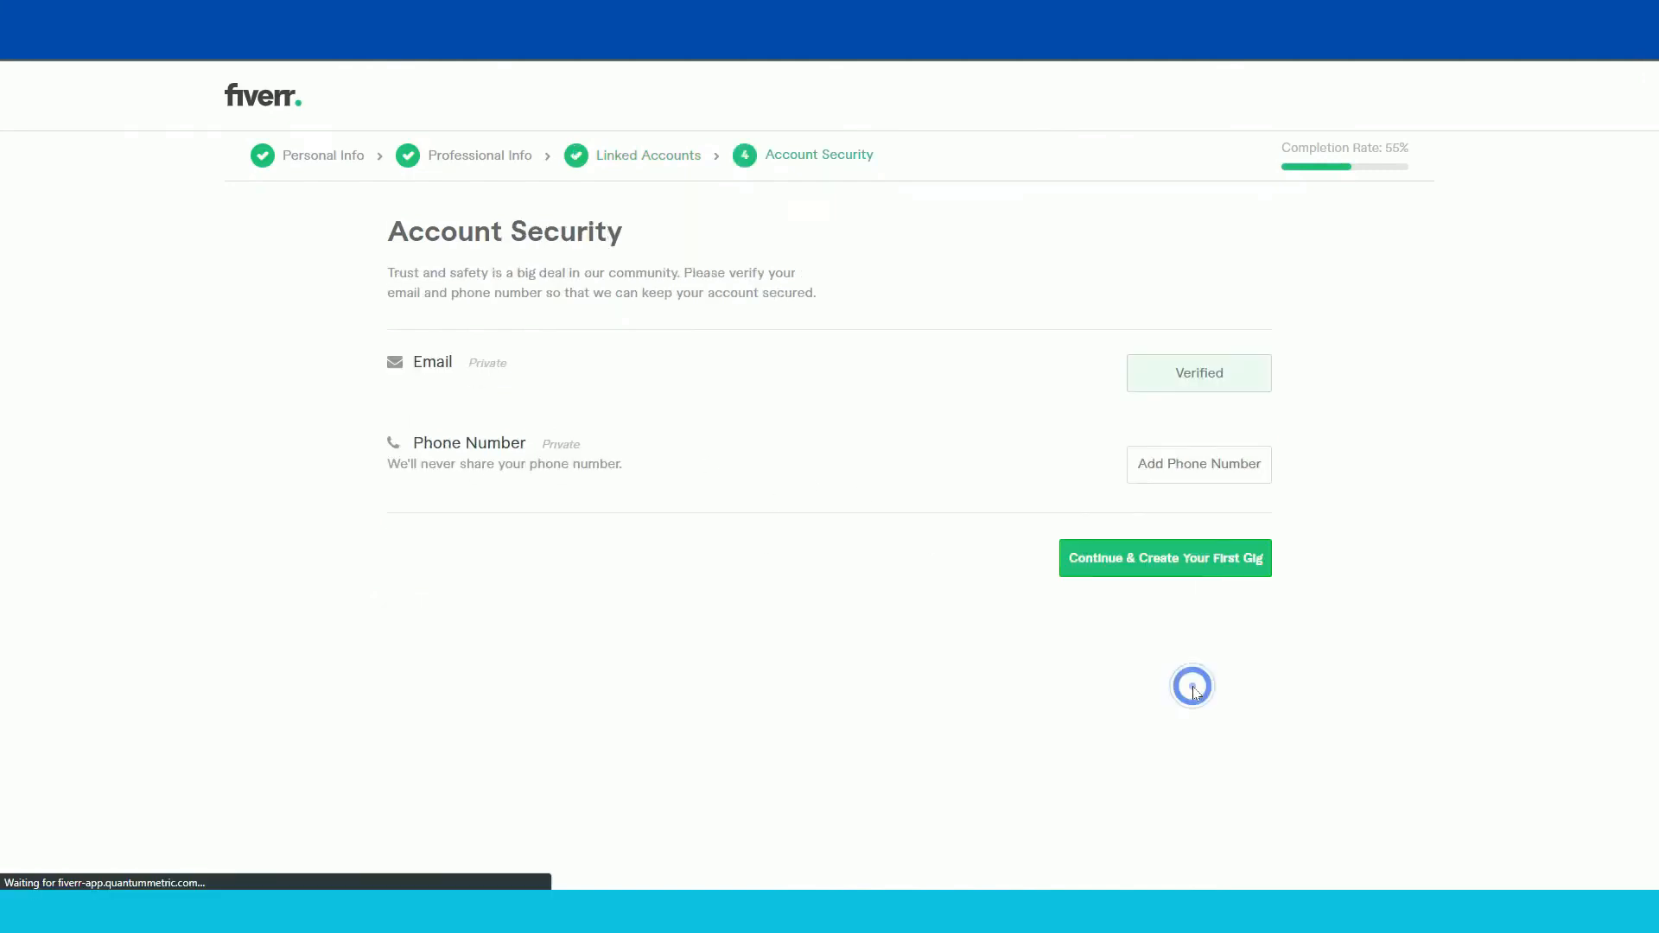
pyautogui.click(1184, 461)
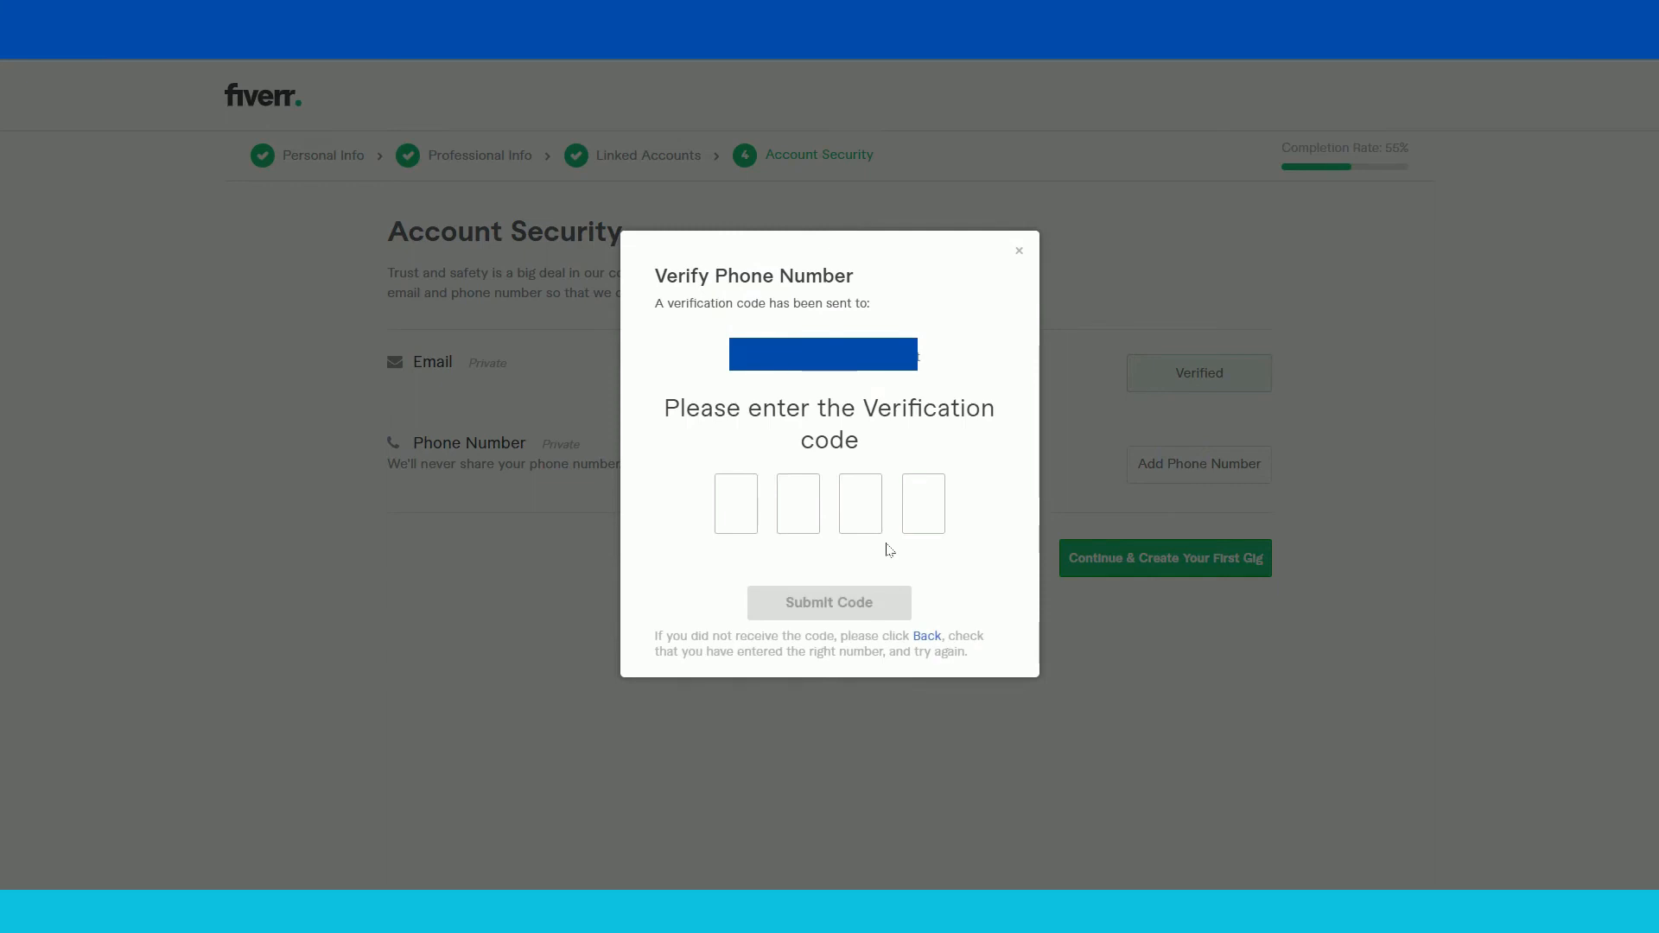
# Enter the 4-digit verification code from the phone and submit it
pyautogui.click(739, 502)
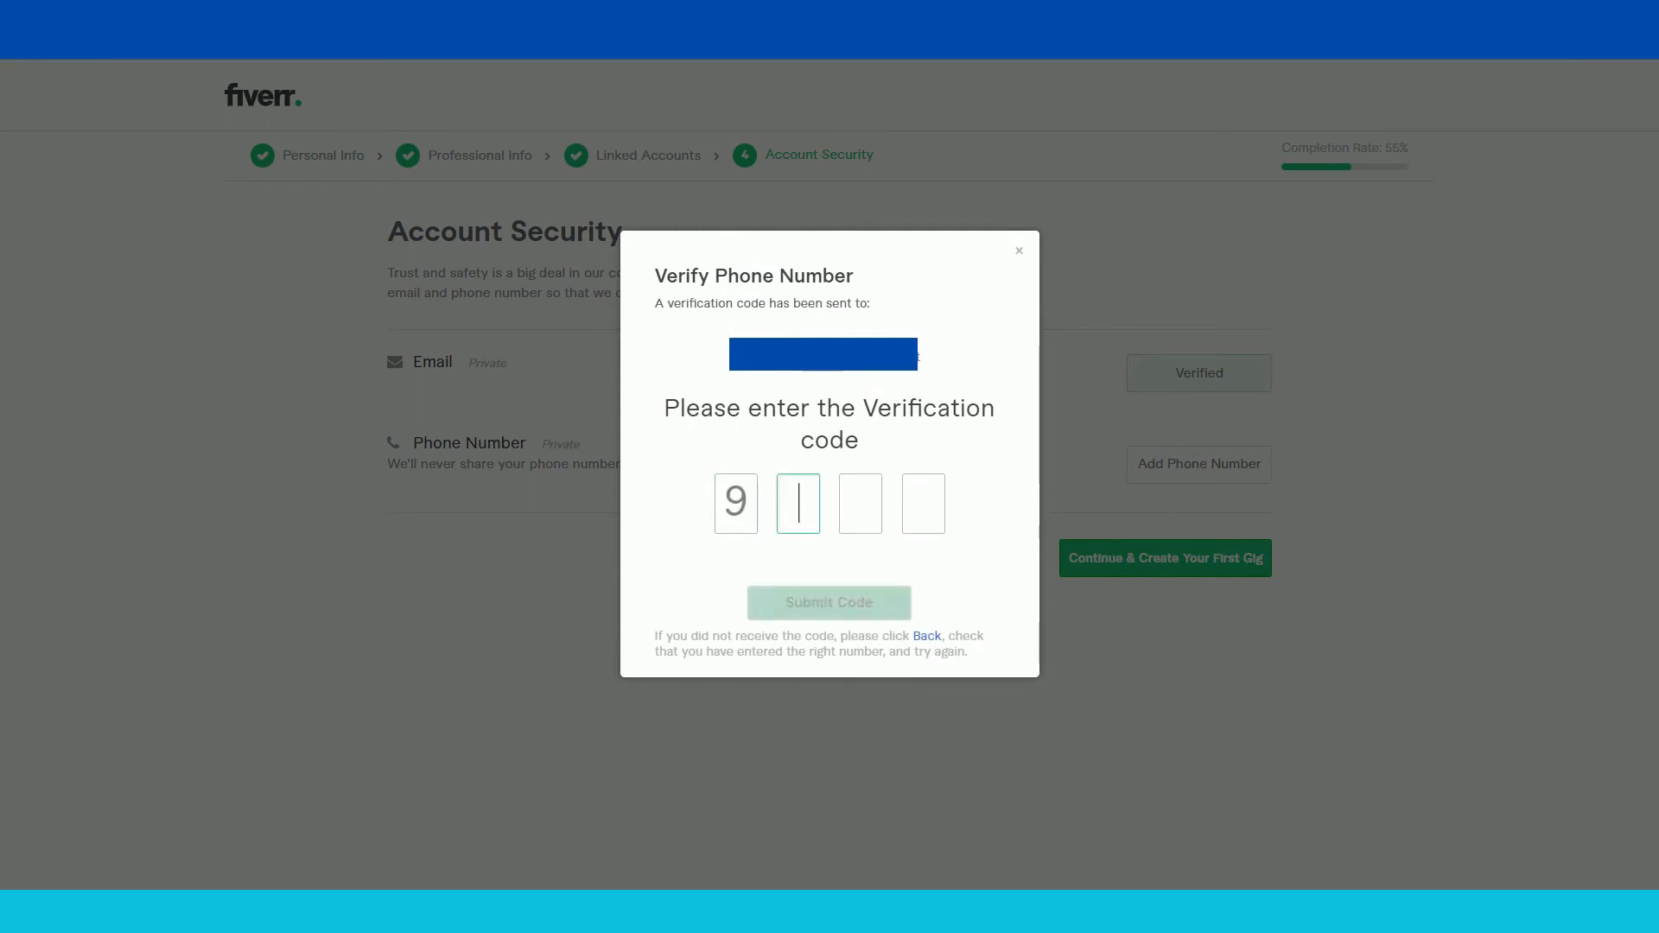
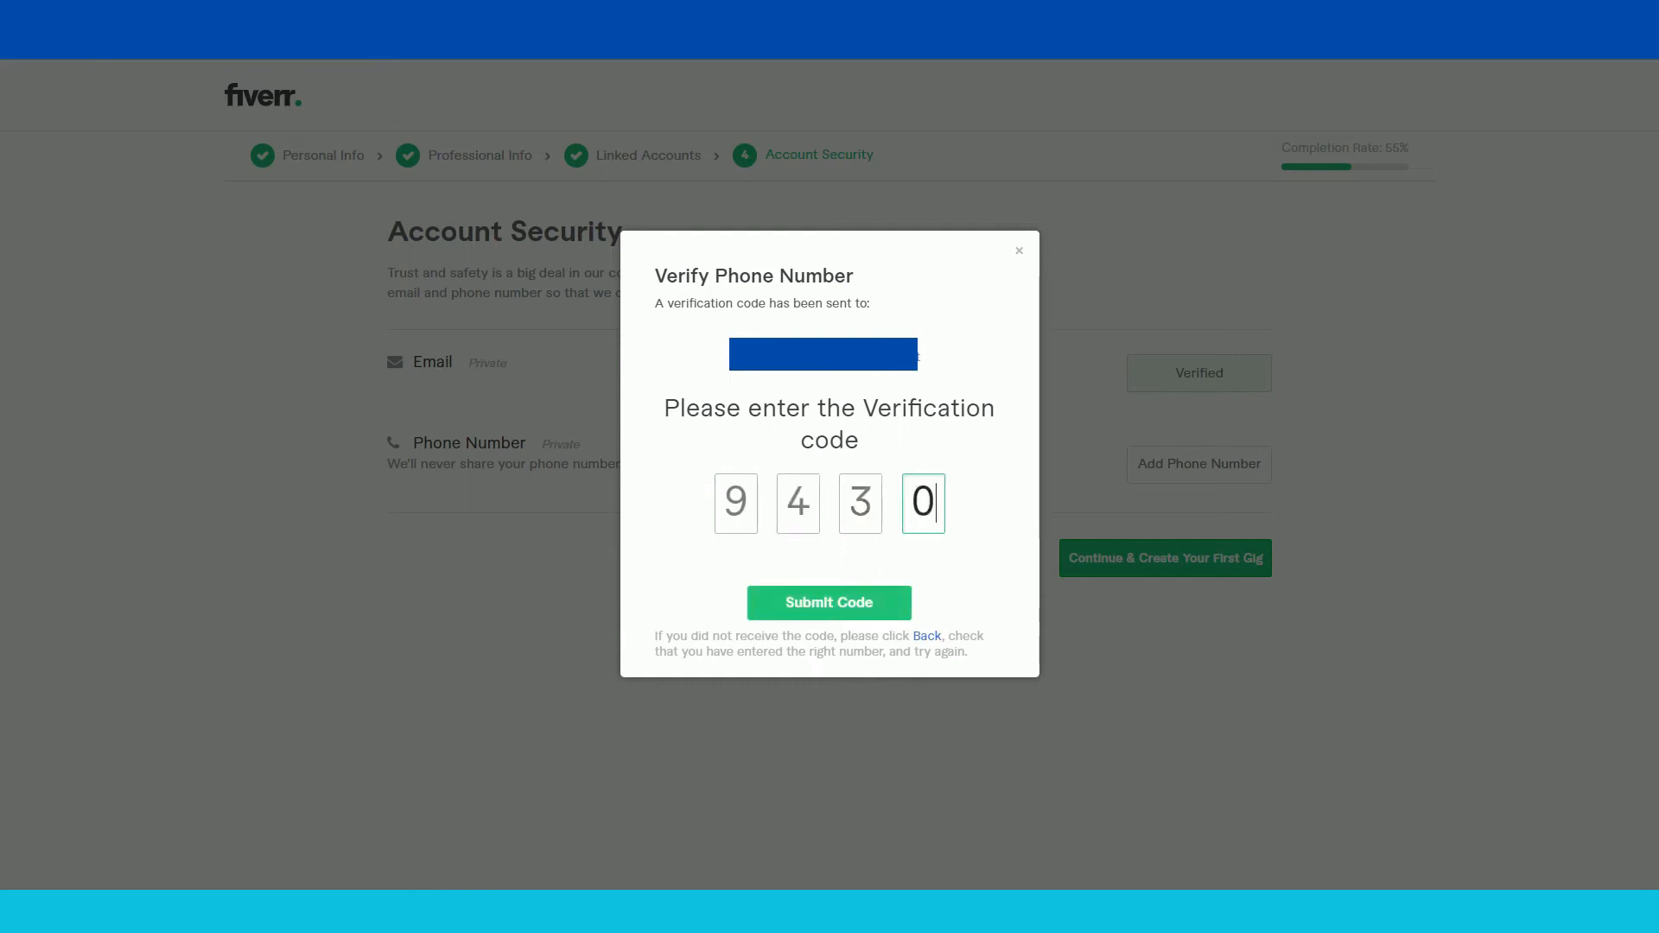
pyautogui.click(834, 602)
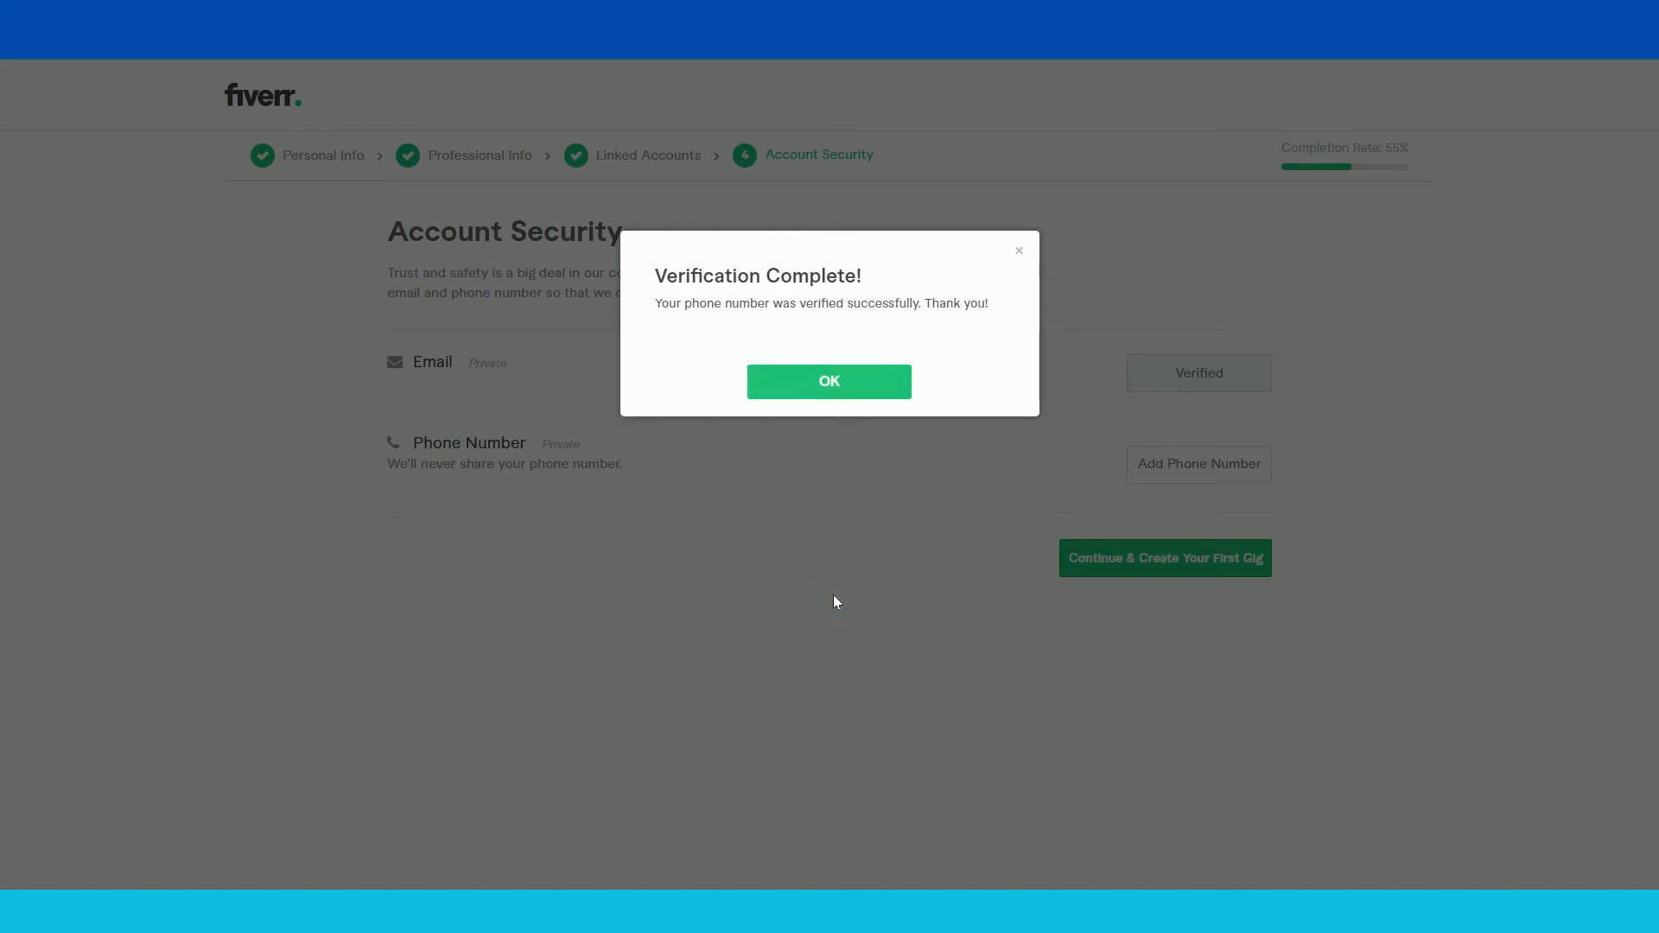
# Set the elementary school security question with an answer, finish Account Security, and start a gig
pyautogui.click(802, 397)
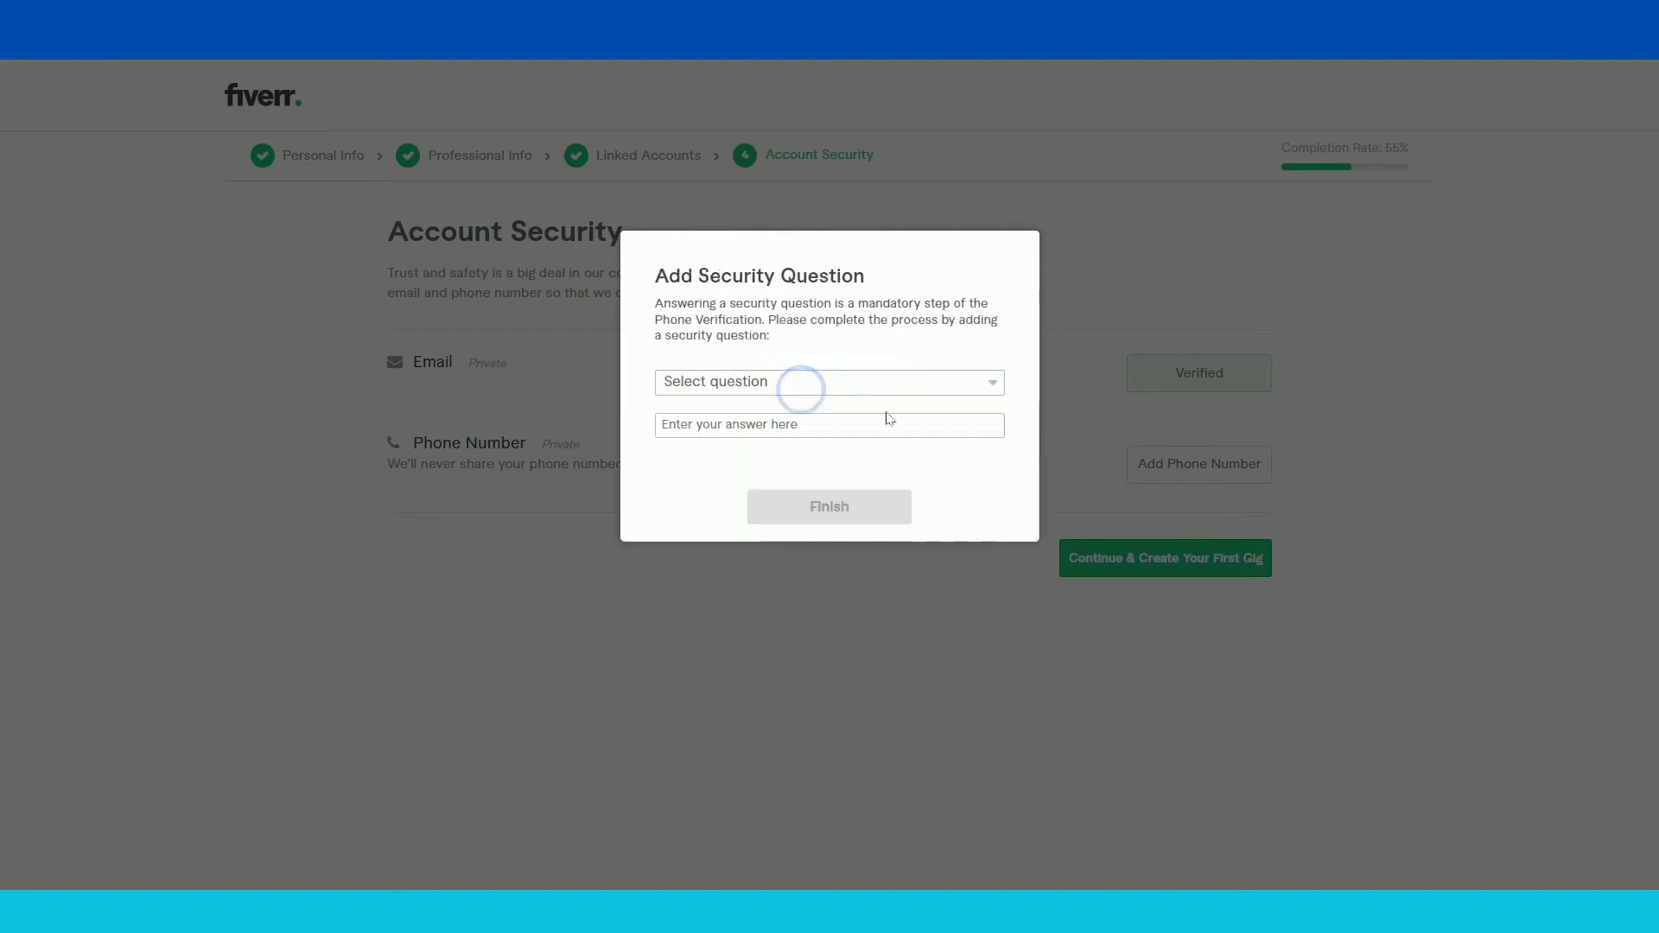
pyautogui.click(704, 385)
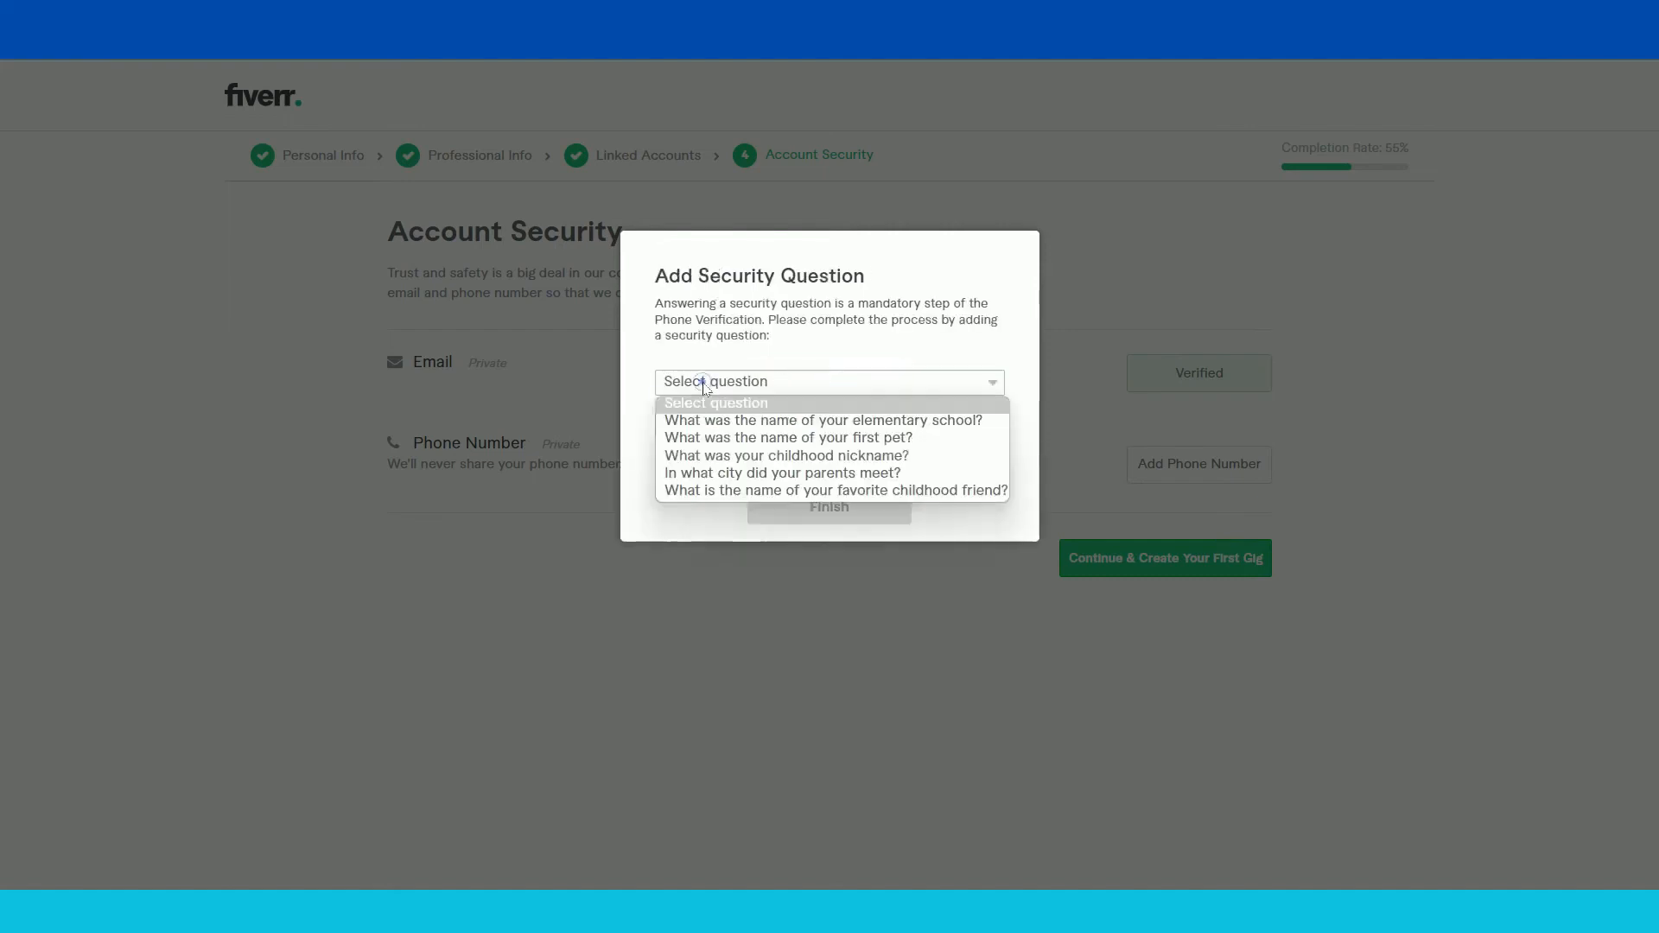
pyautogui.click(736, 424)
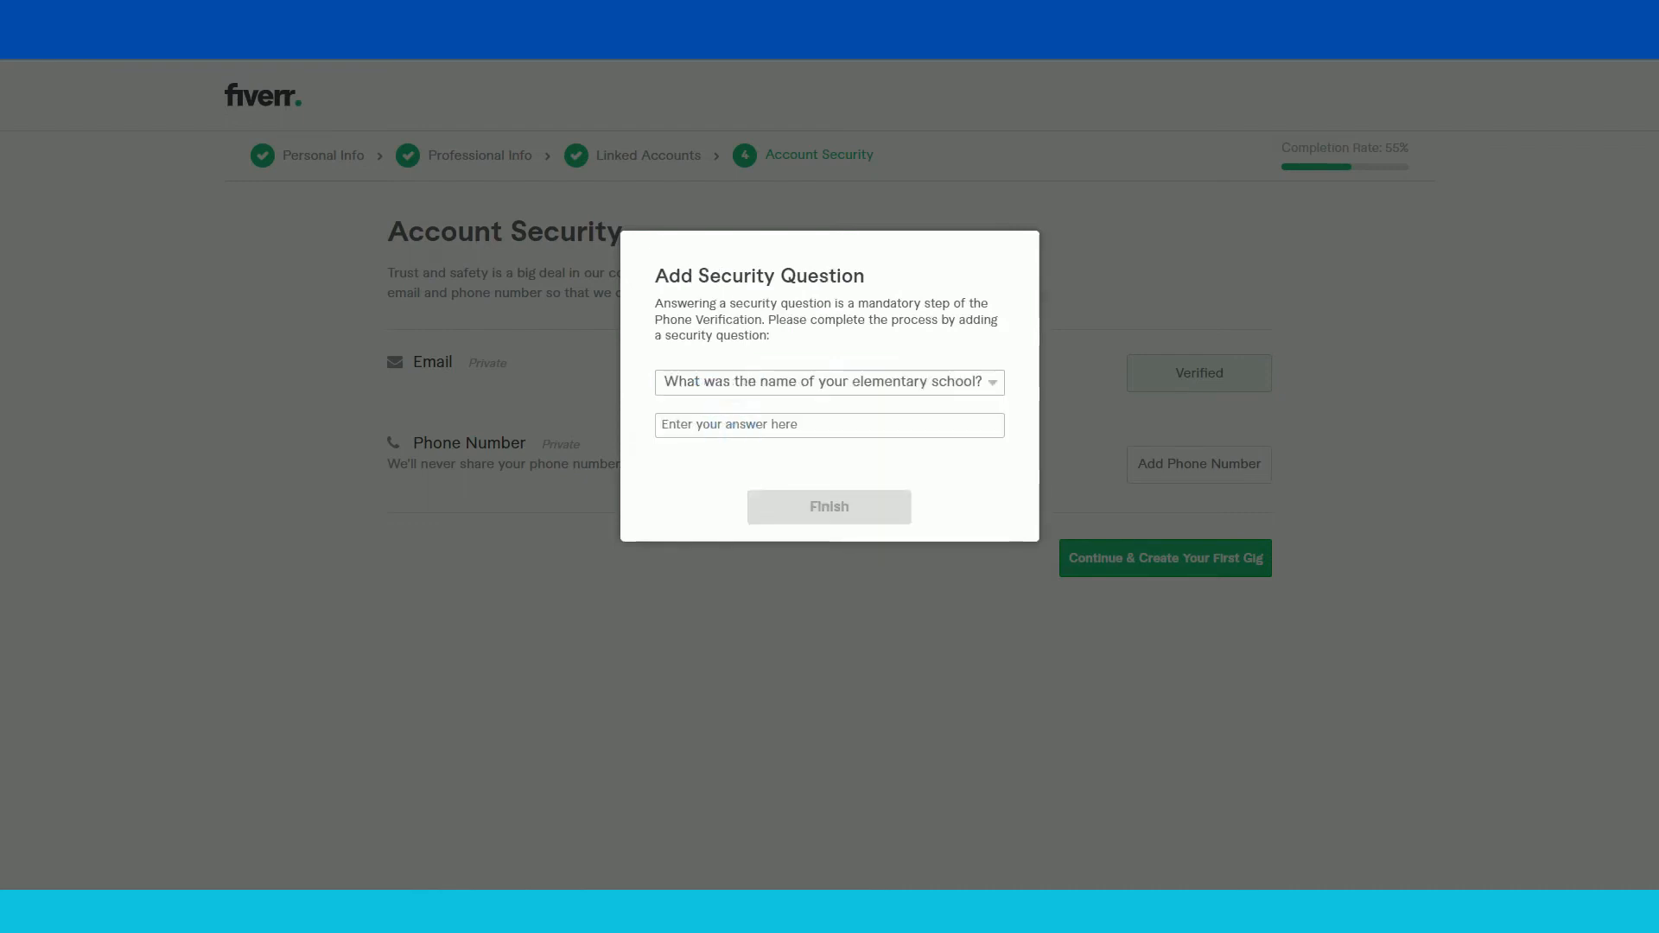
pyautogui.click(737, 422)
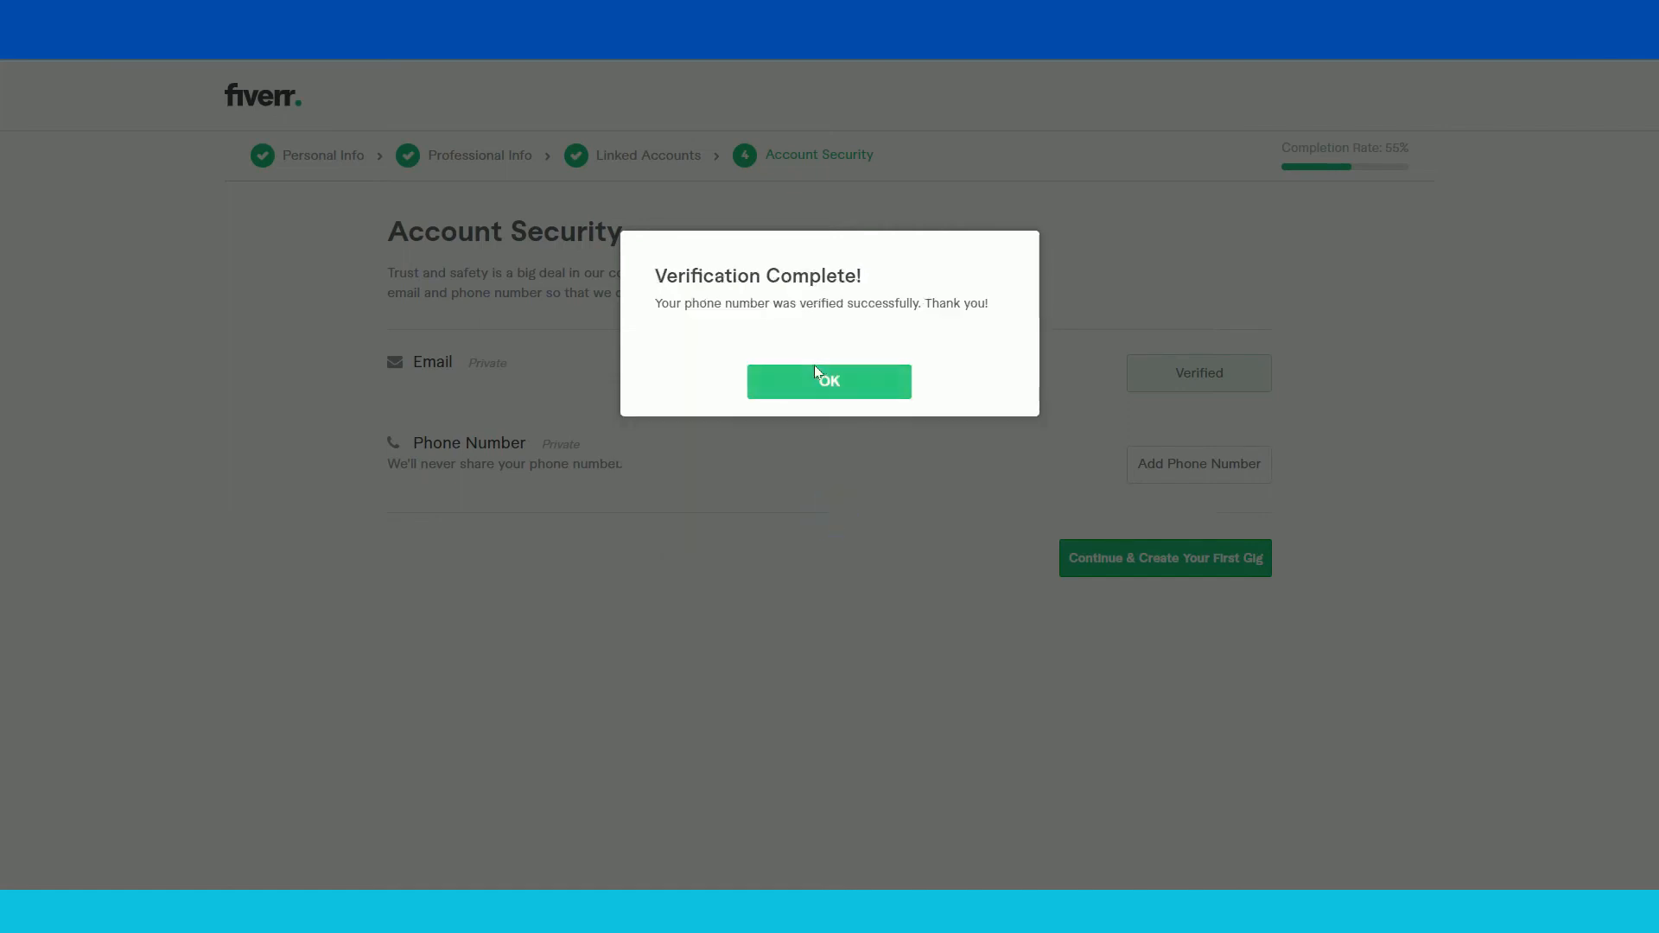
pyautogui.click(810, 383)
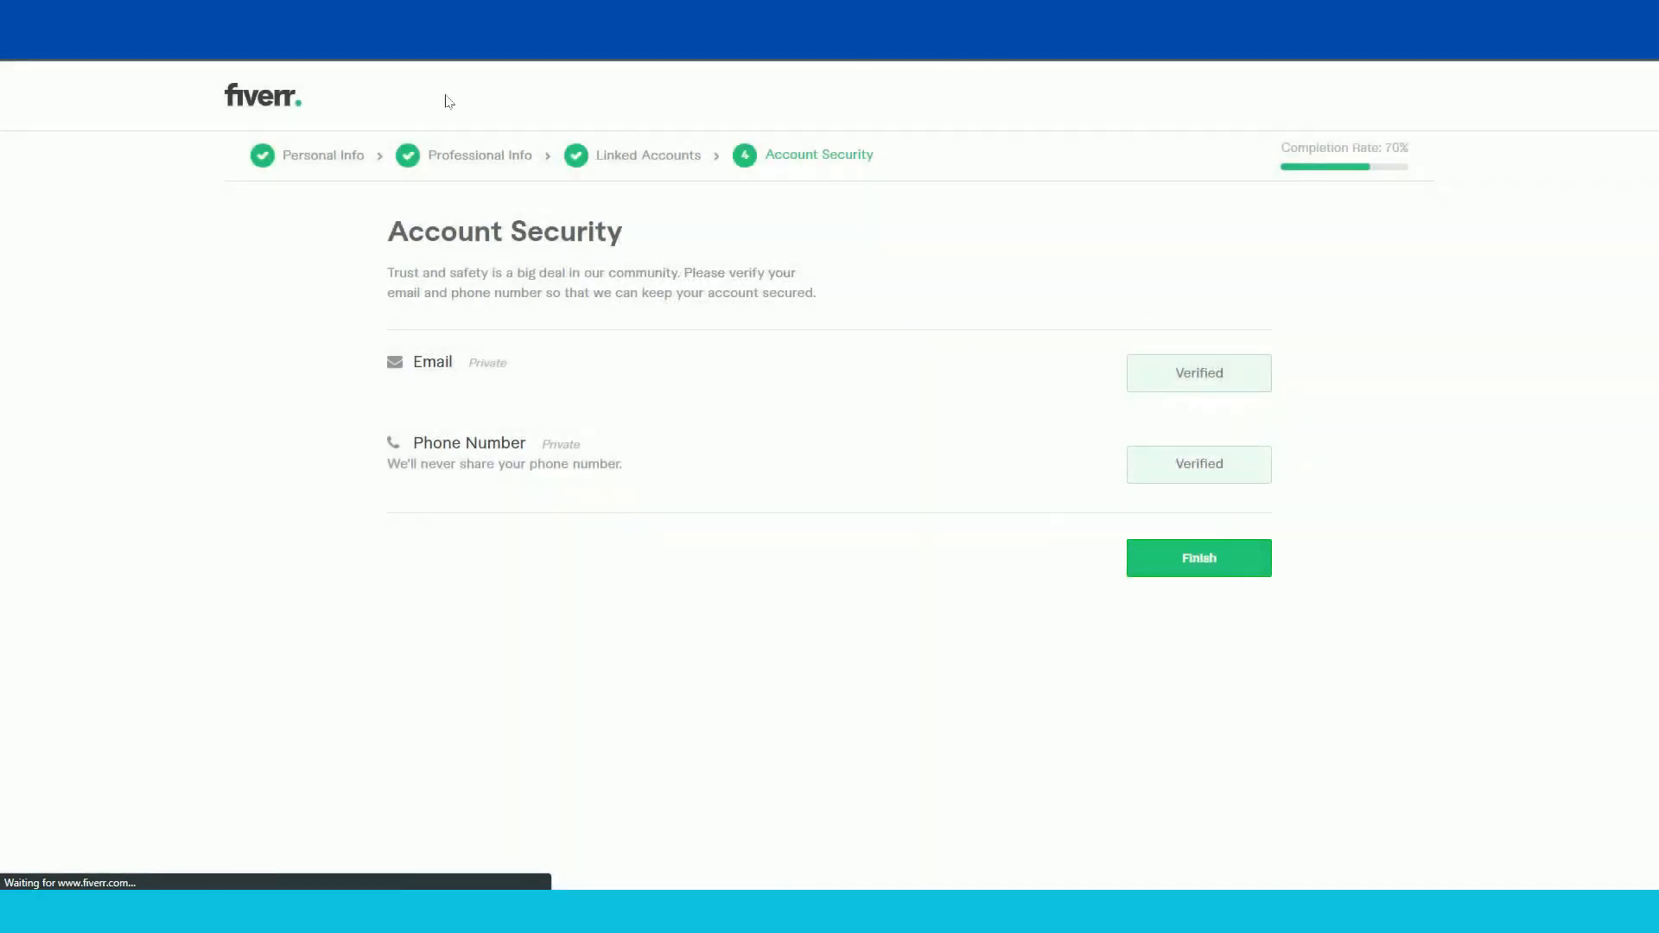
pyautogui.click(1141, 566)
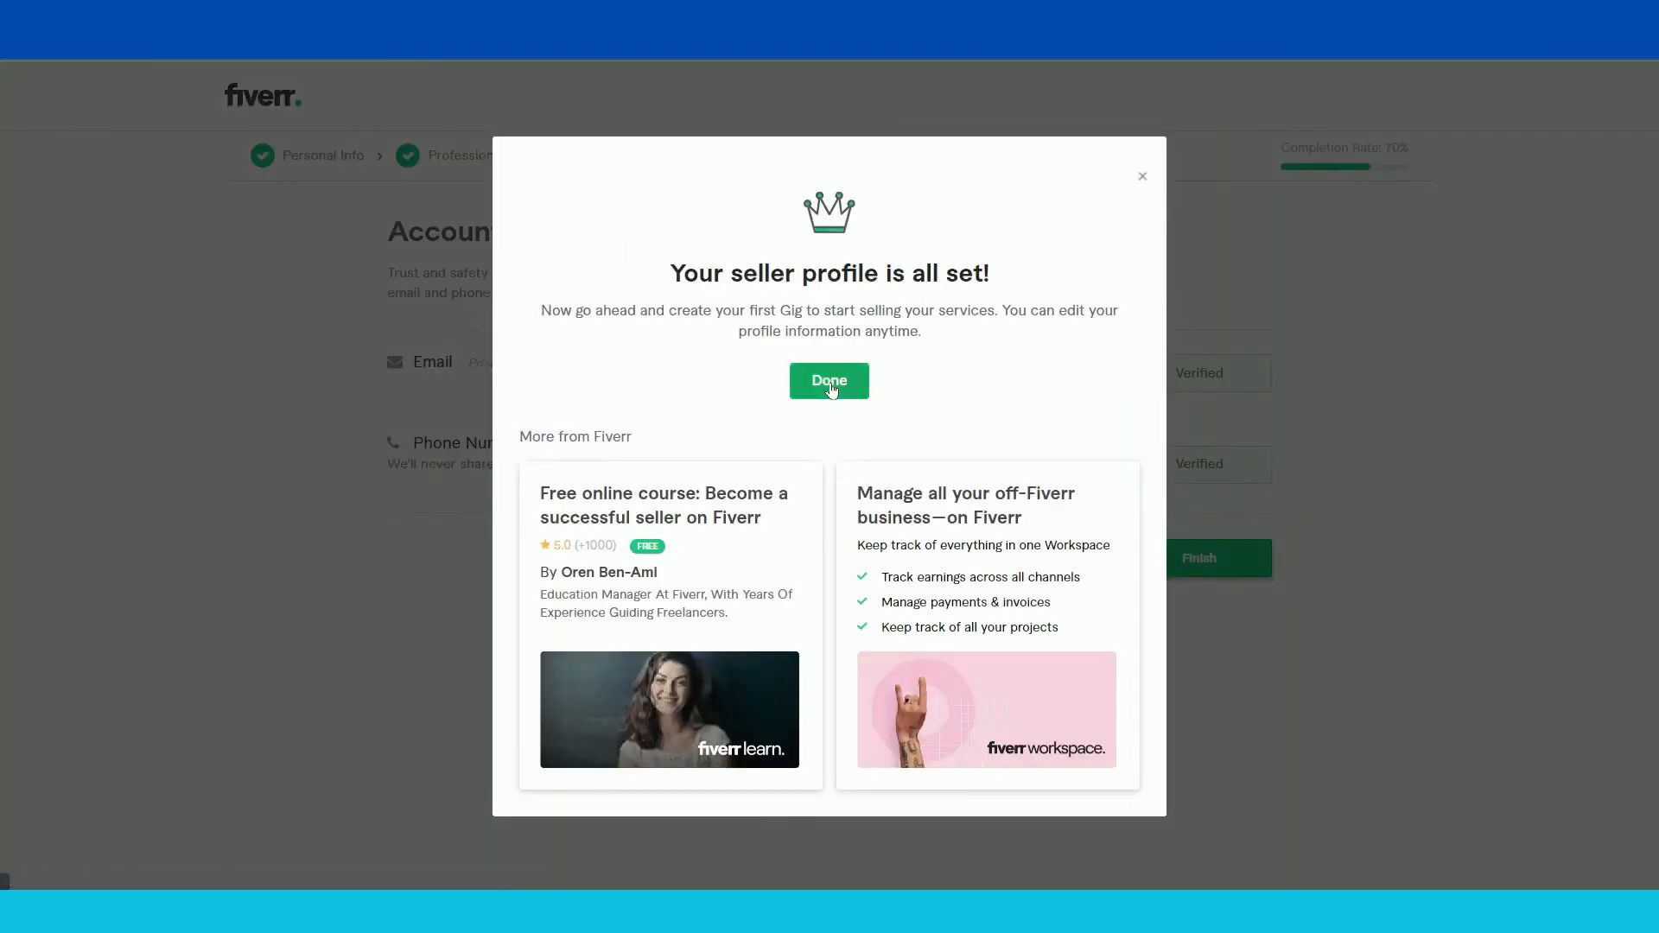
pyautogui.click(838, 386)
# Title the gig 'I will write bulk contents for your,' under Writing & Translation > Articles & Blog Posts
pyautogui.click(708, 313)
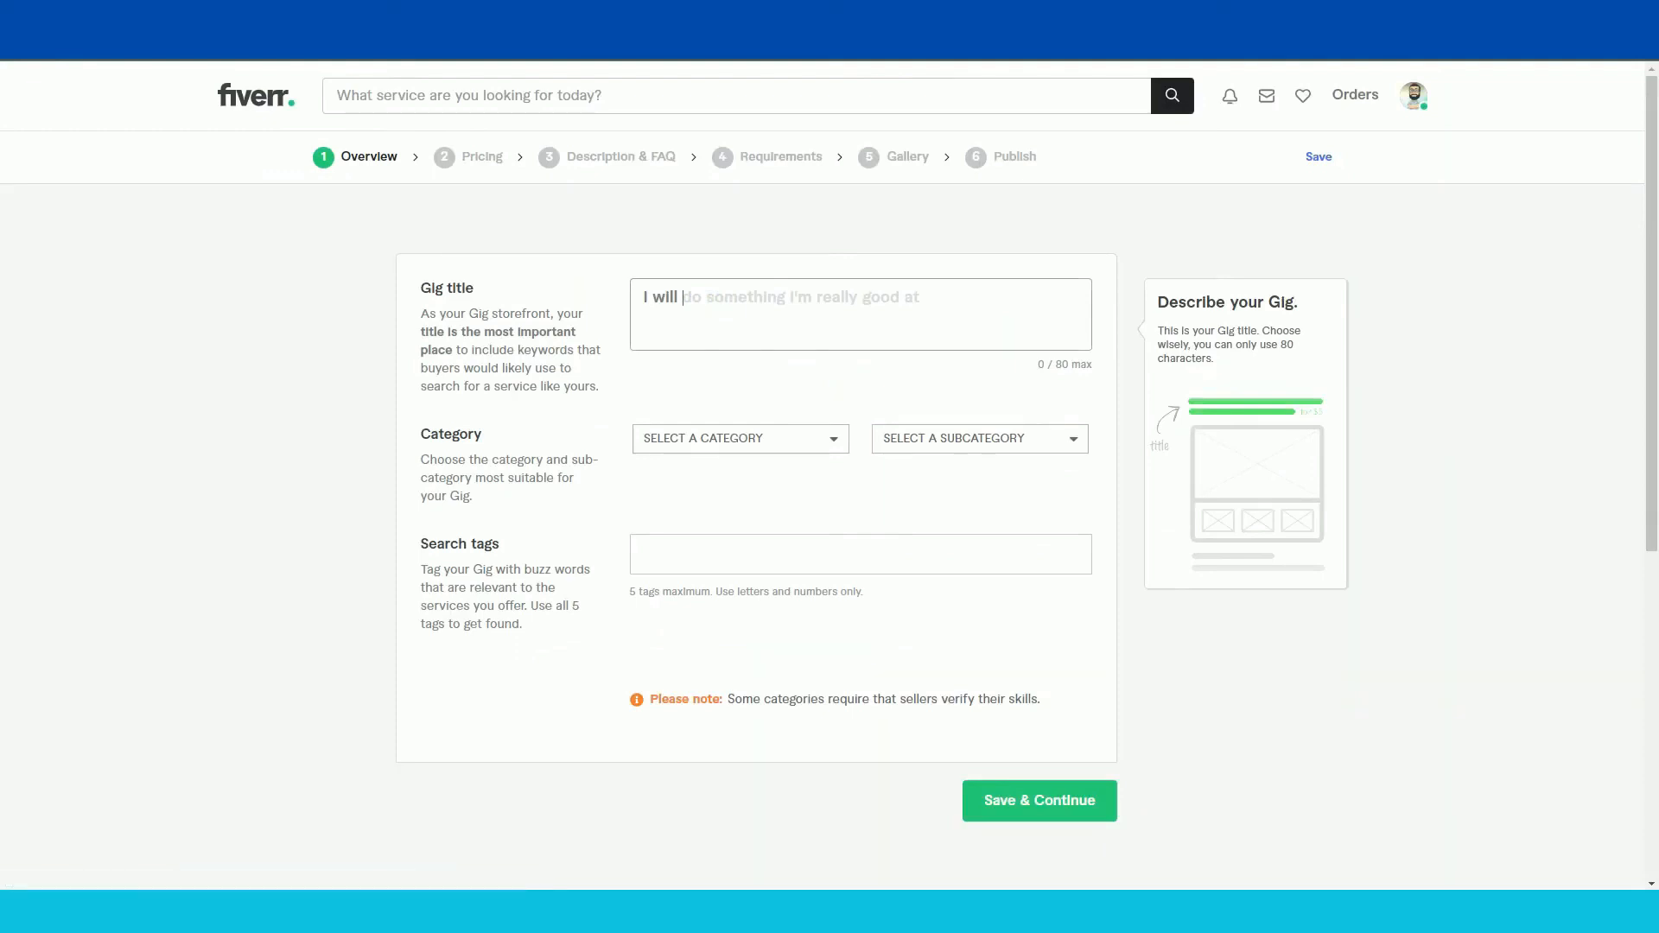
pyautogui.write('write bu')
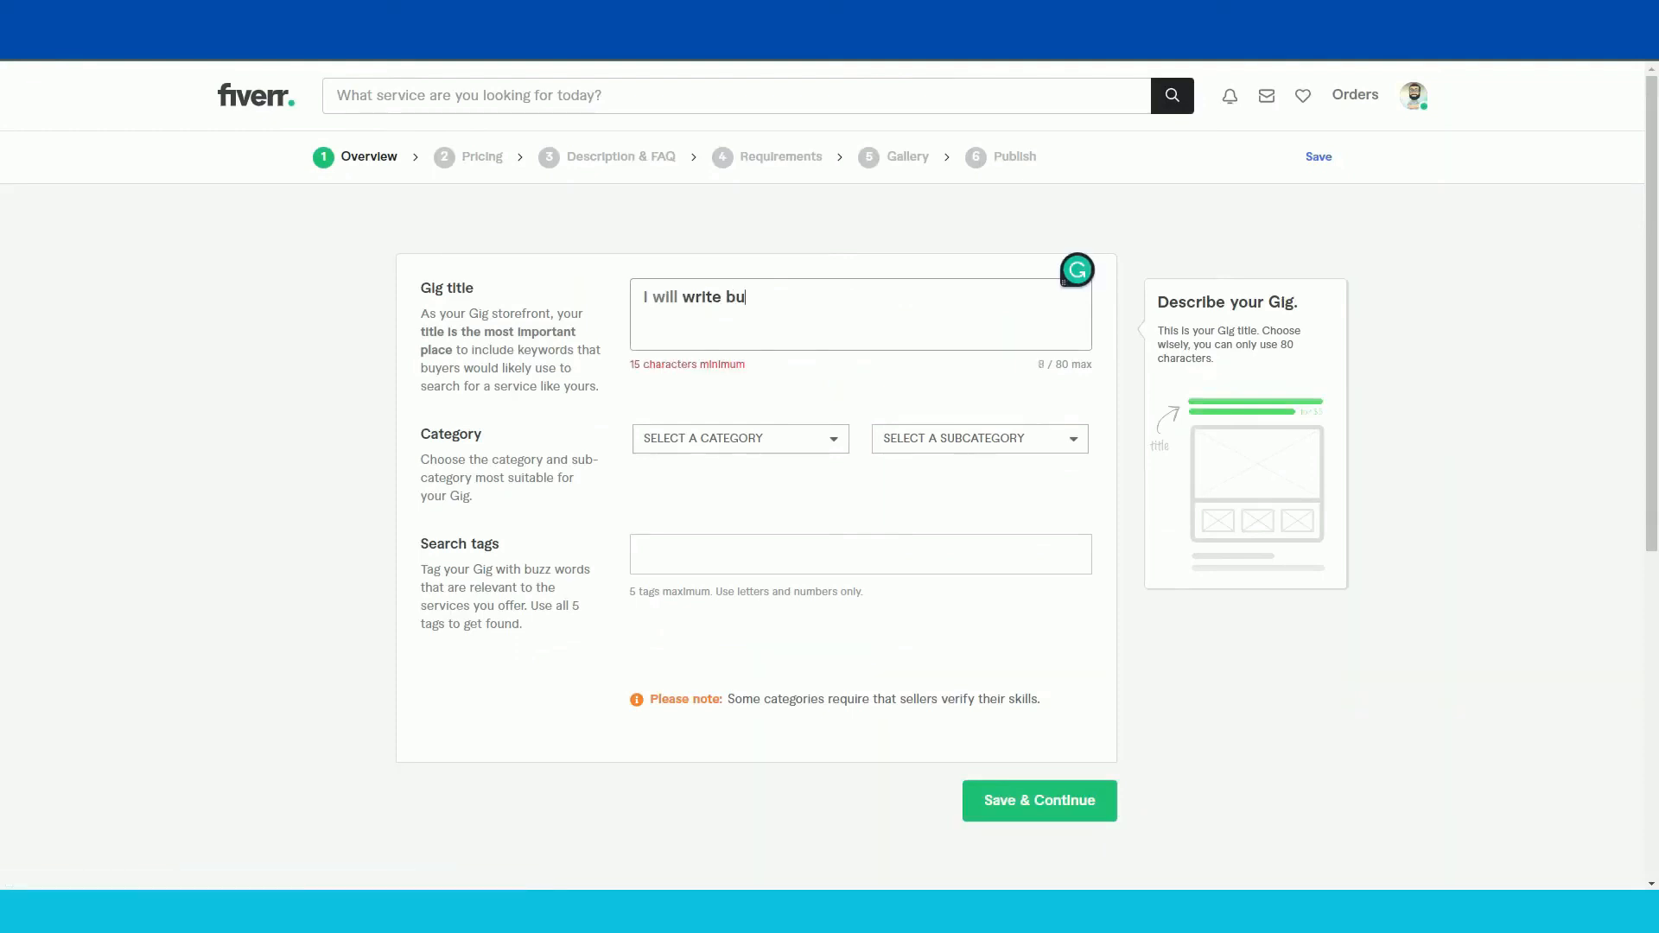
pyautogui.write('lk contents for your,')
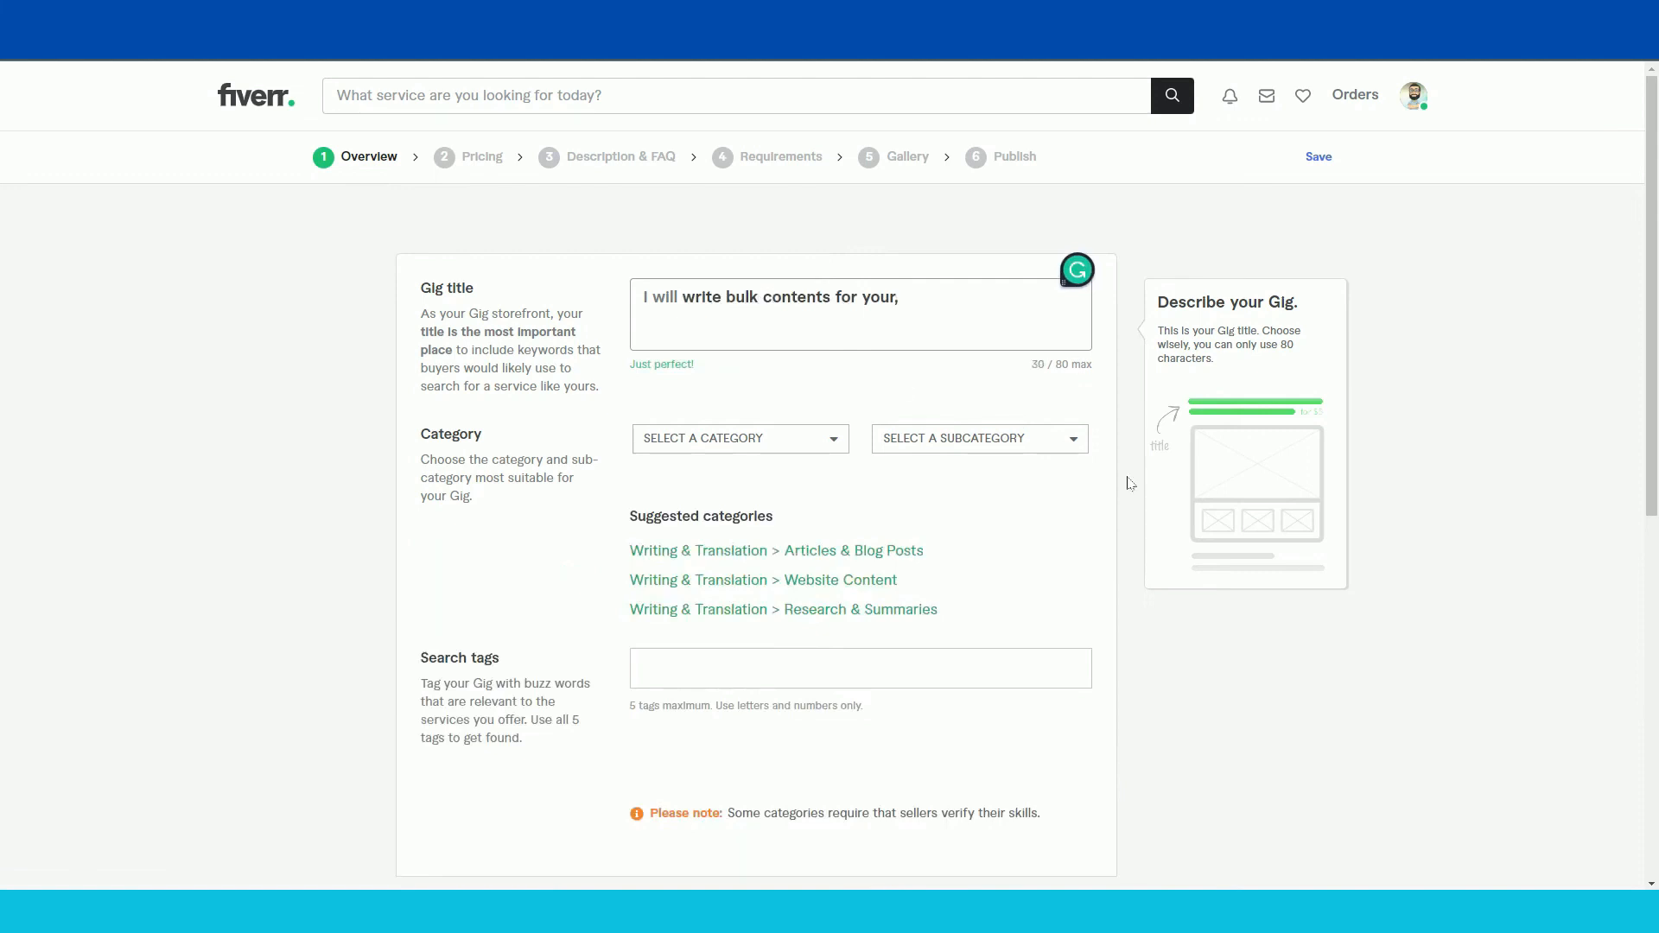
pyautogui.click(778, 438)
pyautogui.scroll(-1, 810, 552)
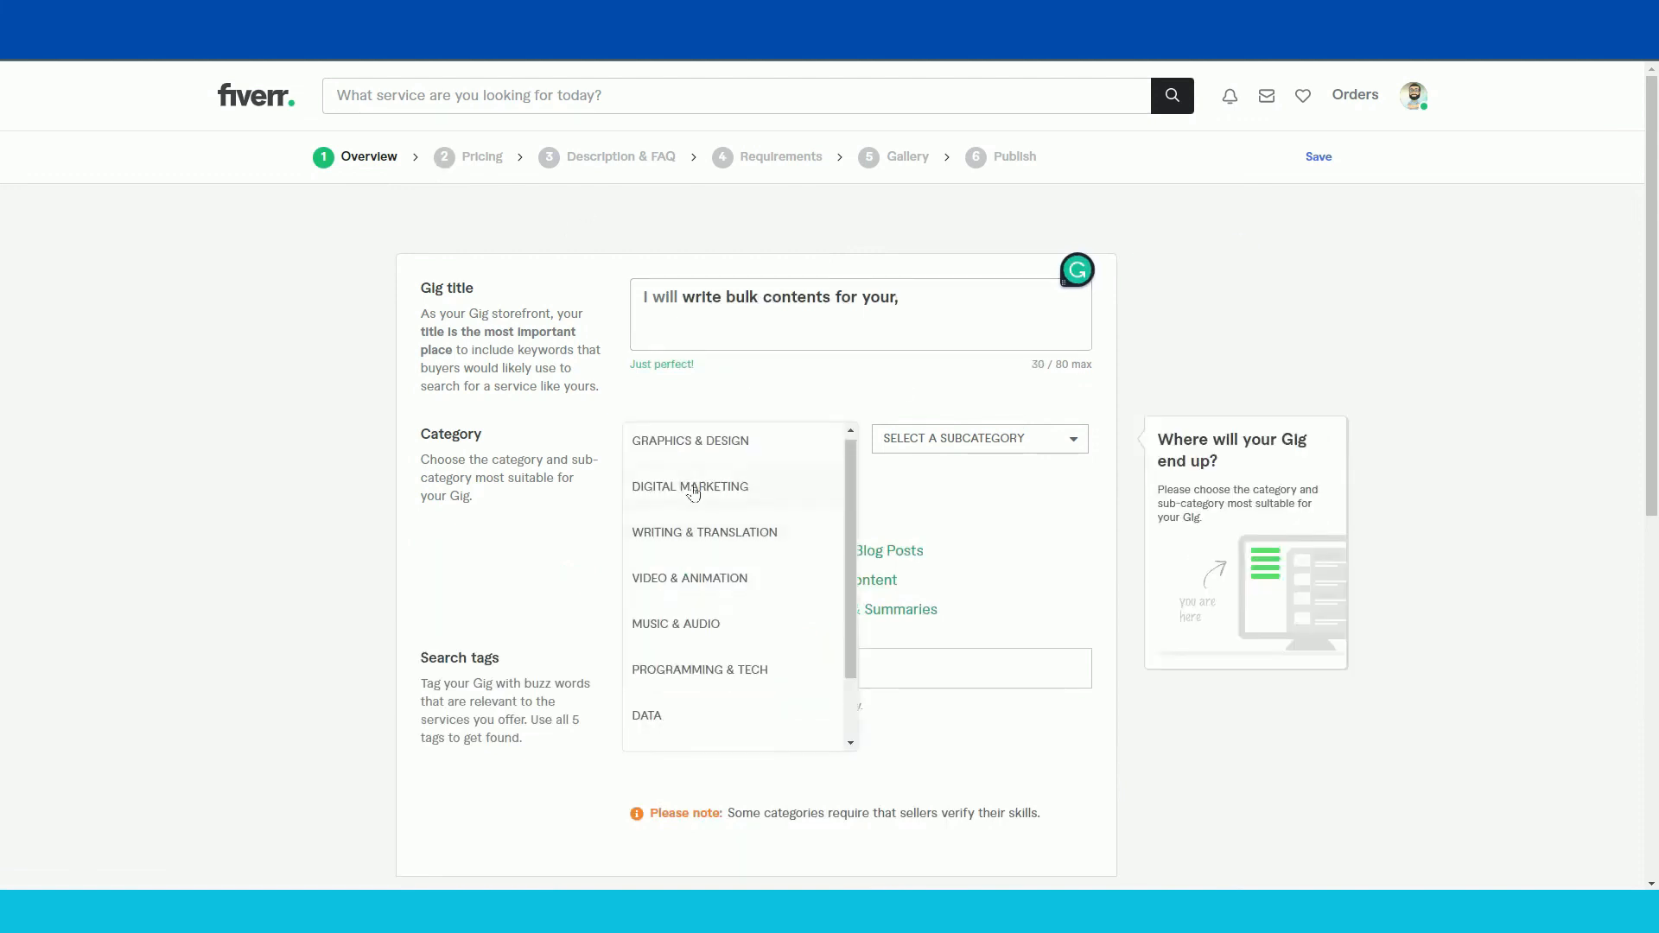
pyautogui.click(691, 531)
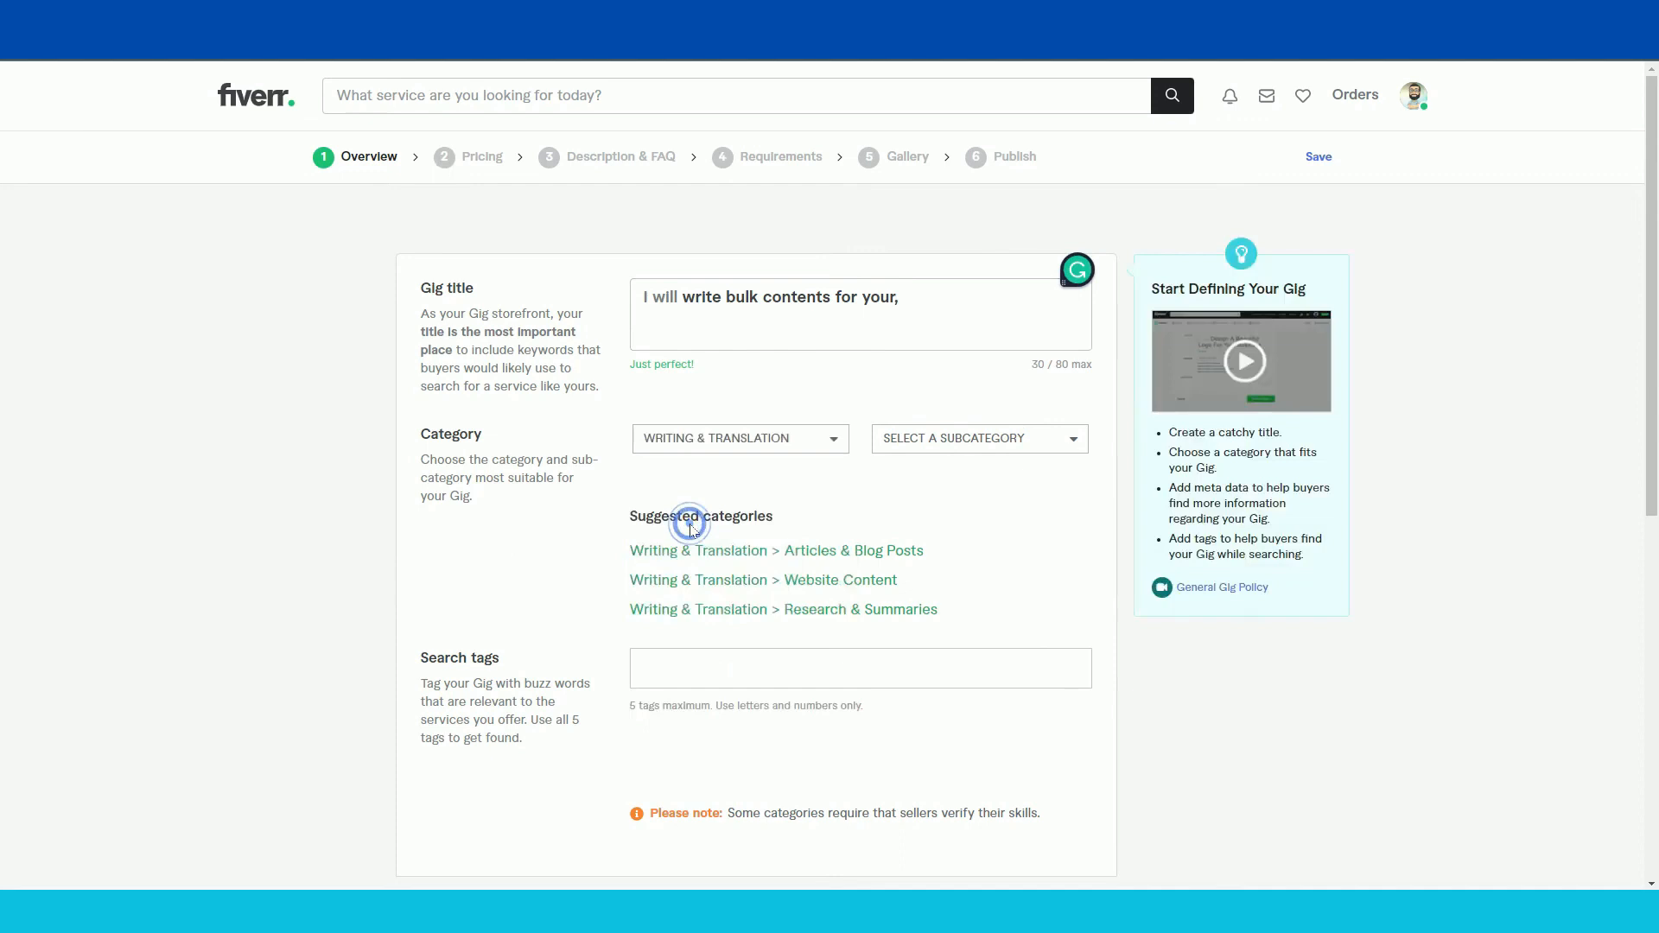
pyautogui.click(988, 450)
pyautogui.click(934, 446)
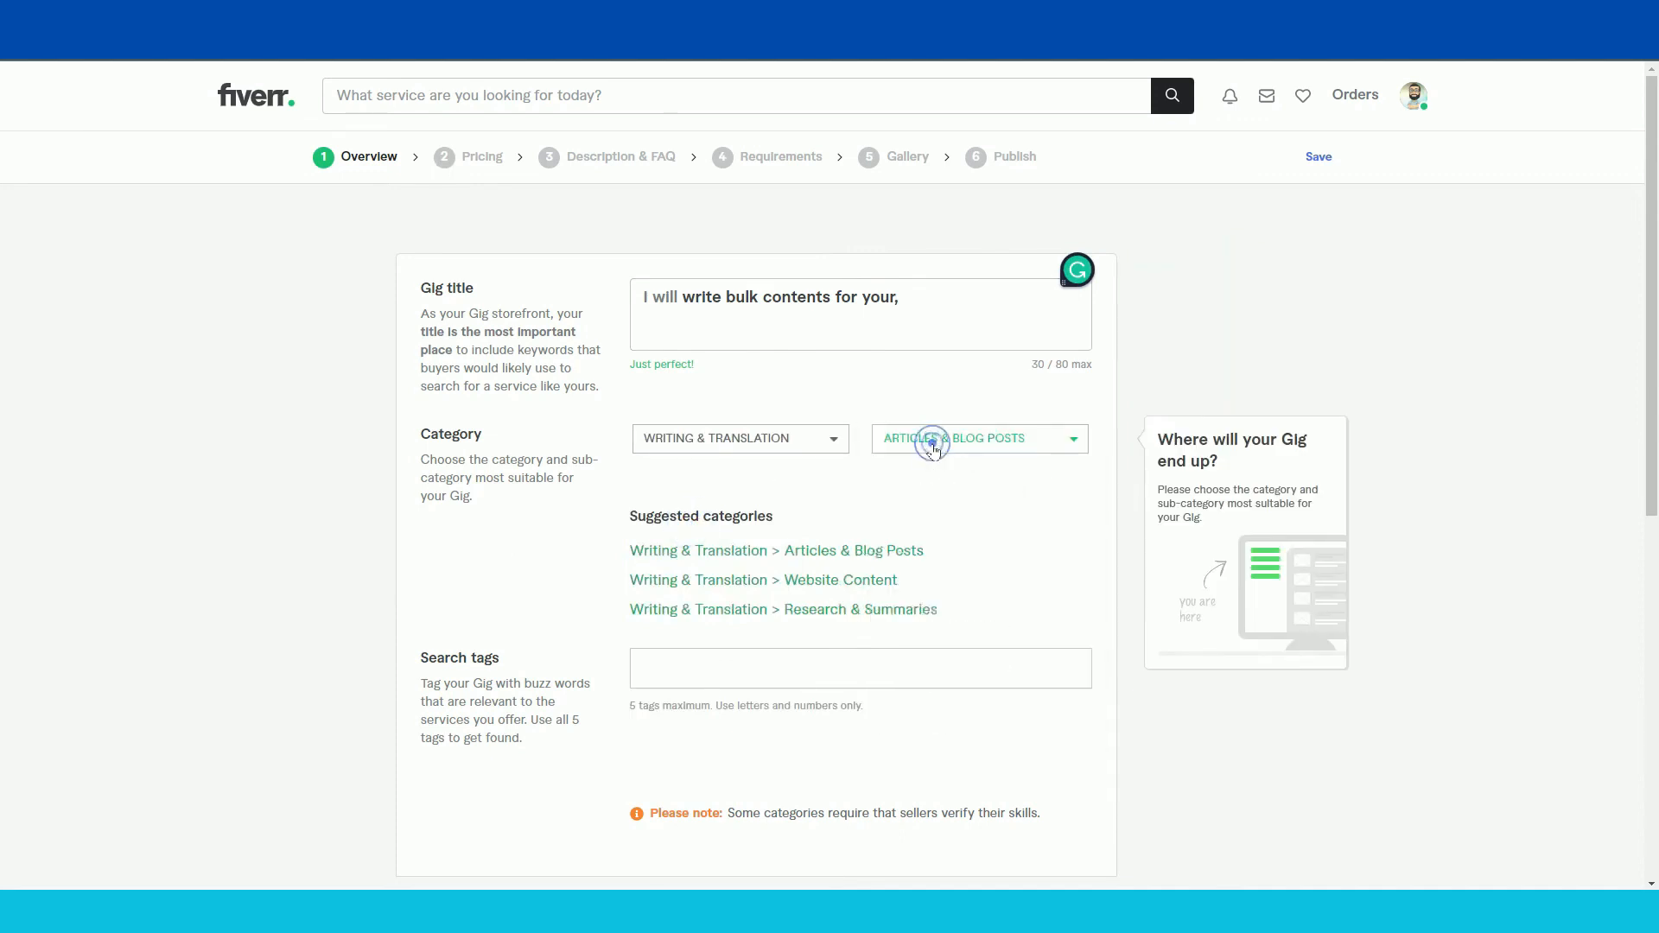
# Mark English as the language and Arts & culture plus News & politics as topics
pyautogui.scroll(-3, 848, 752)
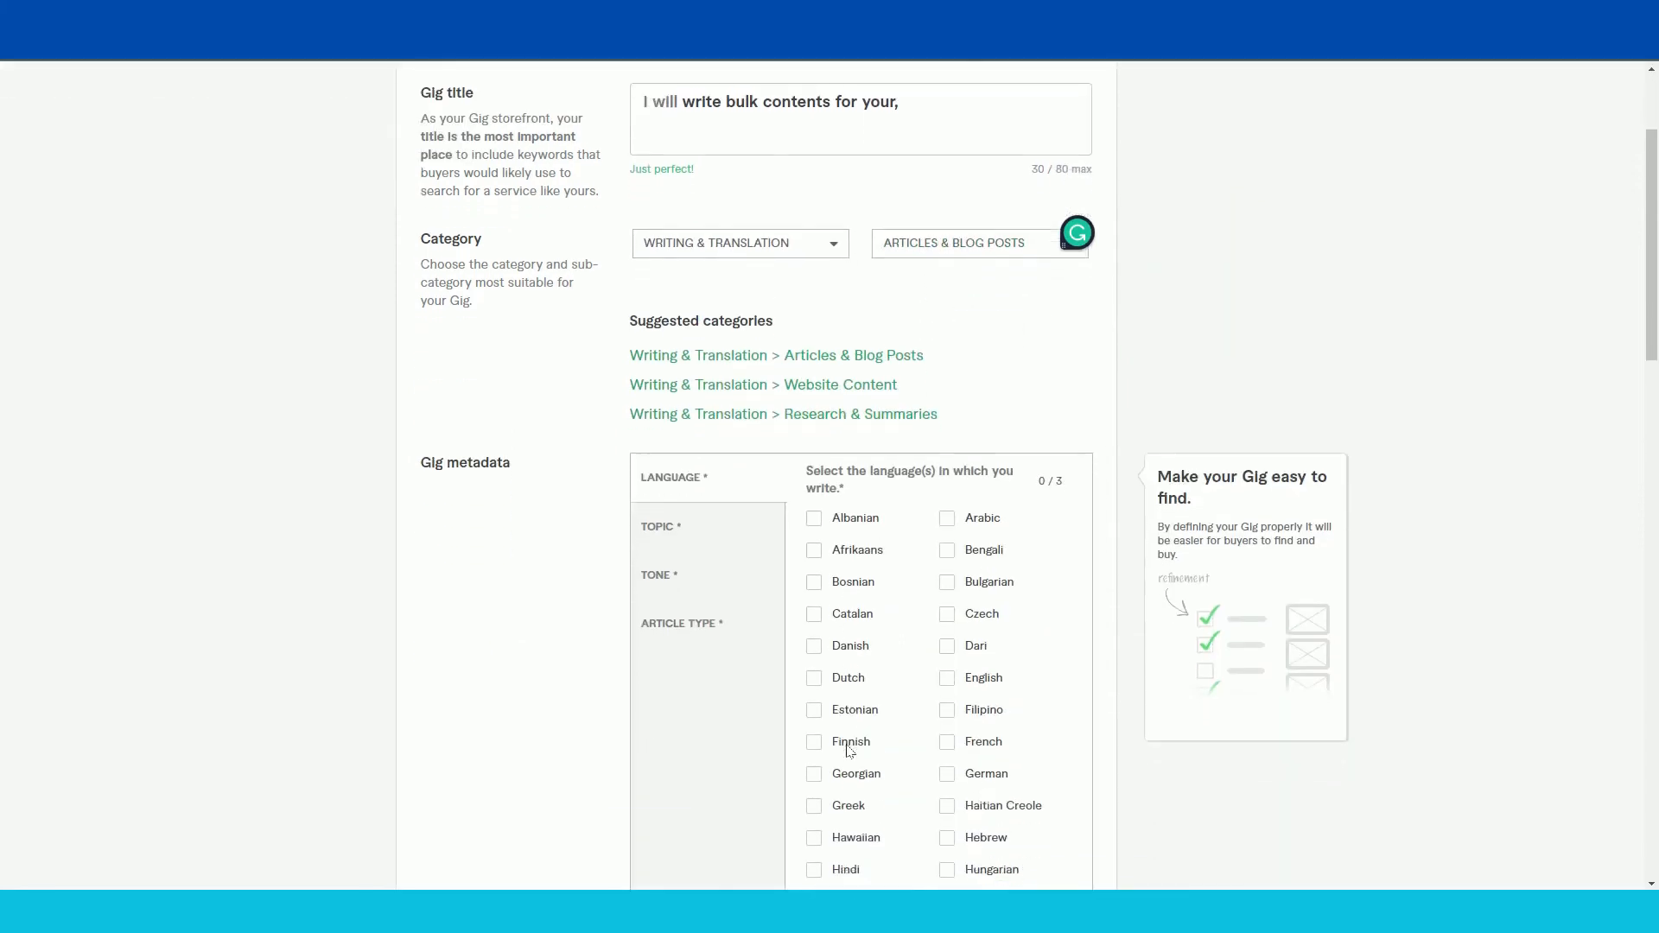
pyautogui.scroll(-6, 899, 510)
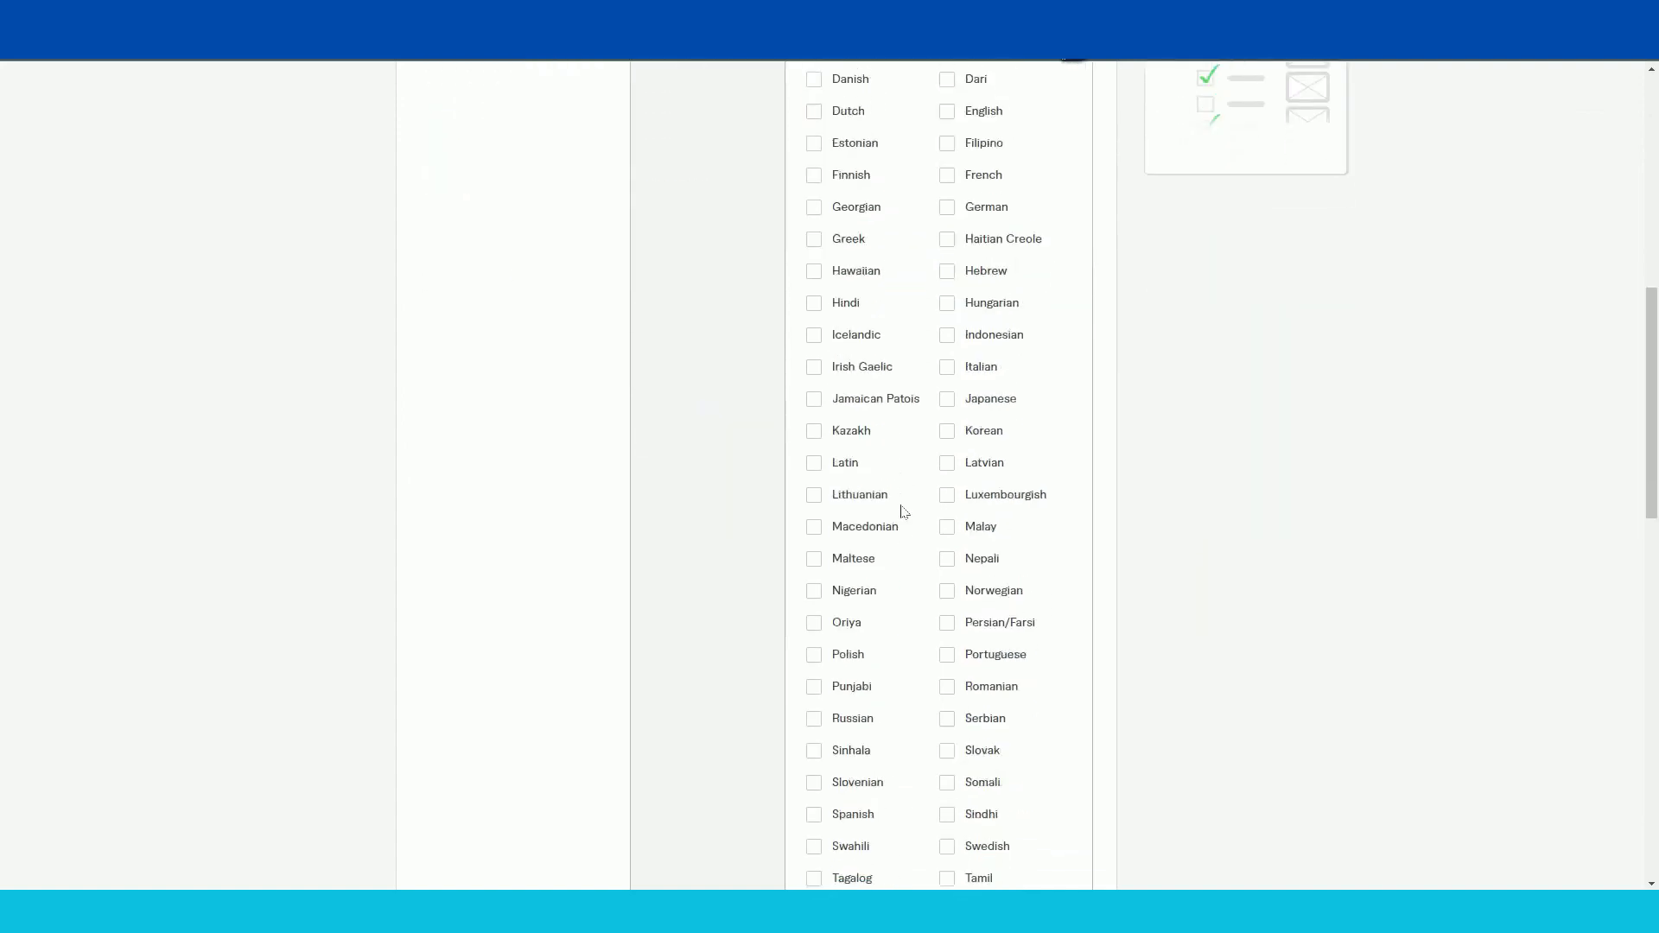
pyautogui.scroll(7, 904, 511)
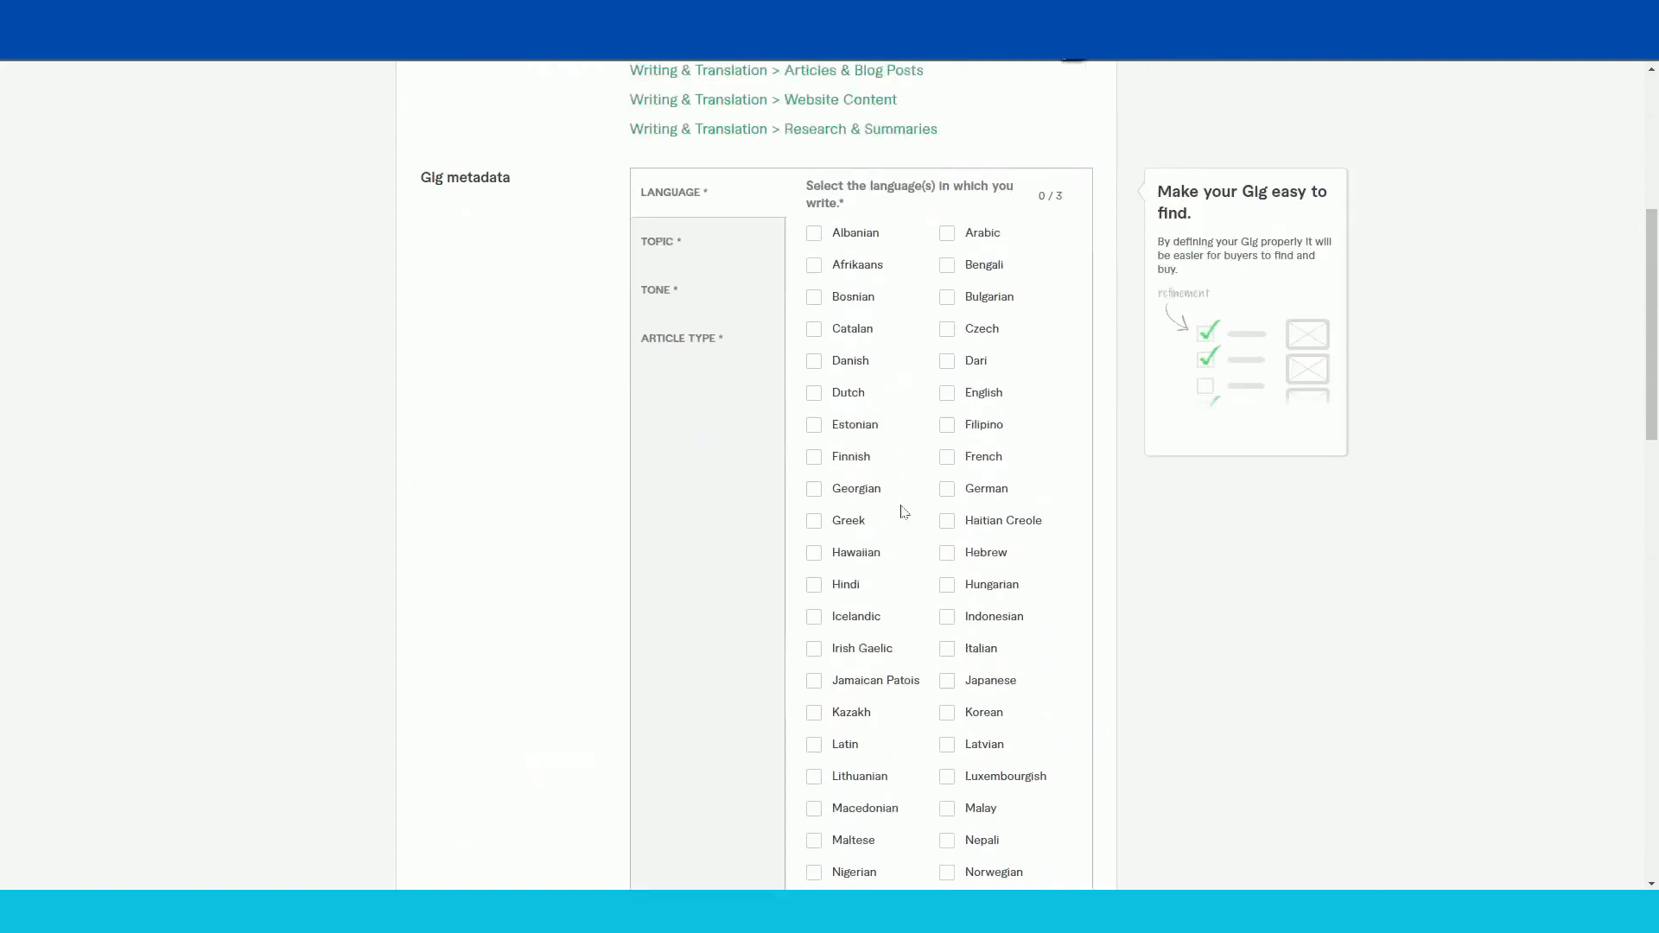
pyautogui.scroll(-1, 858, 582)
pyautogui.click(947, 560)
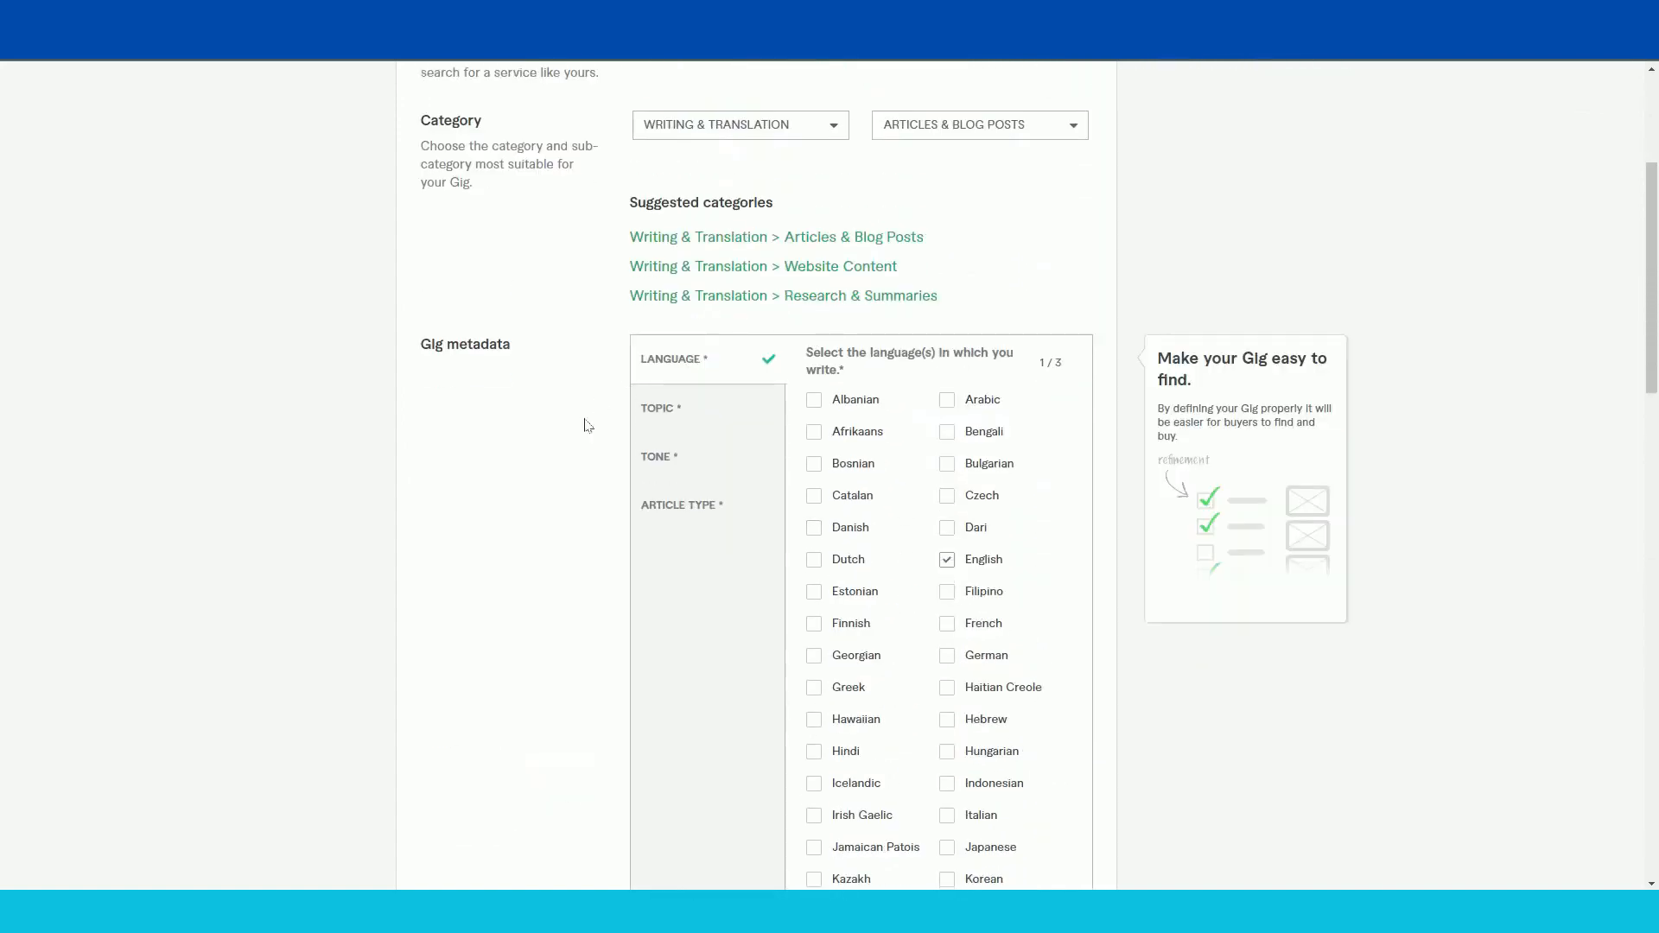
pyautogui.click(658, 405)
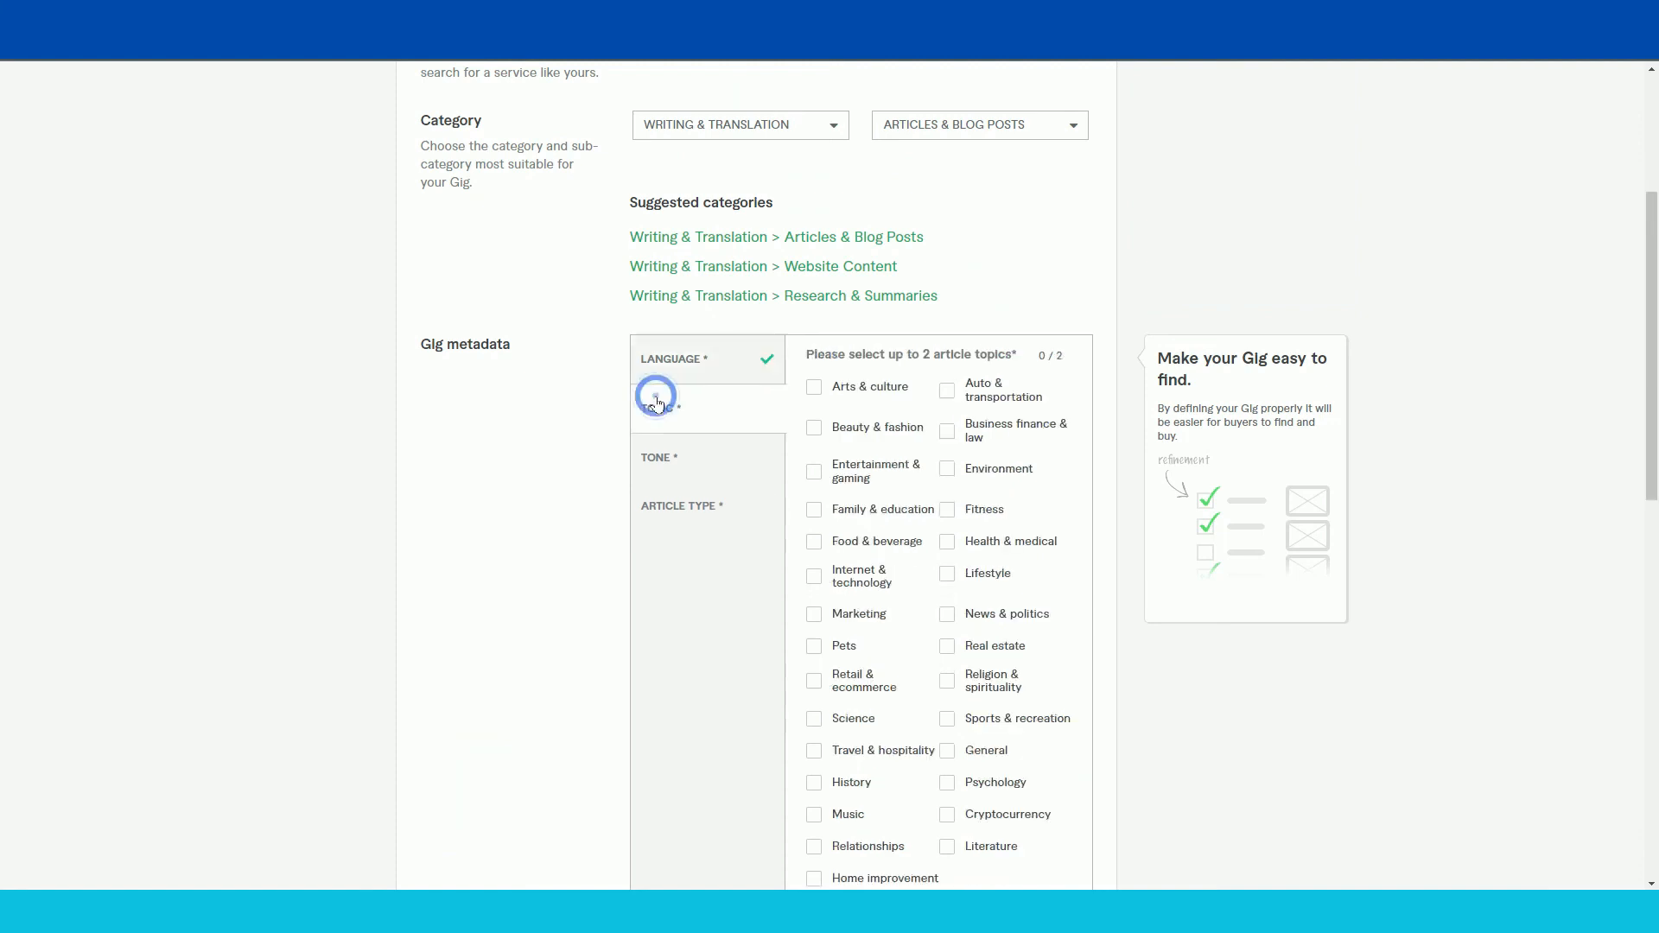
pyautogui.click(851, 391)
pyautogui.click(985, 614)
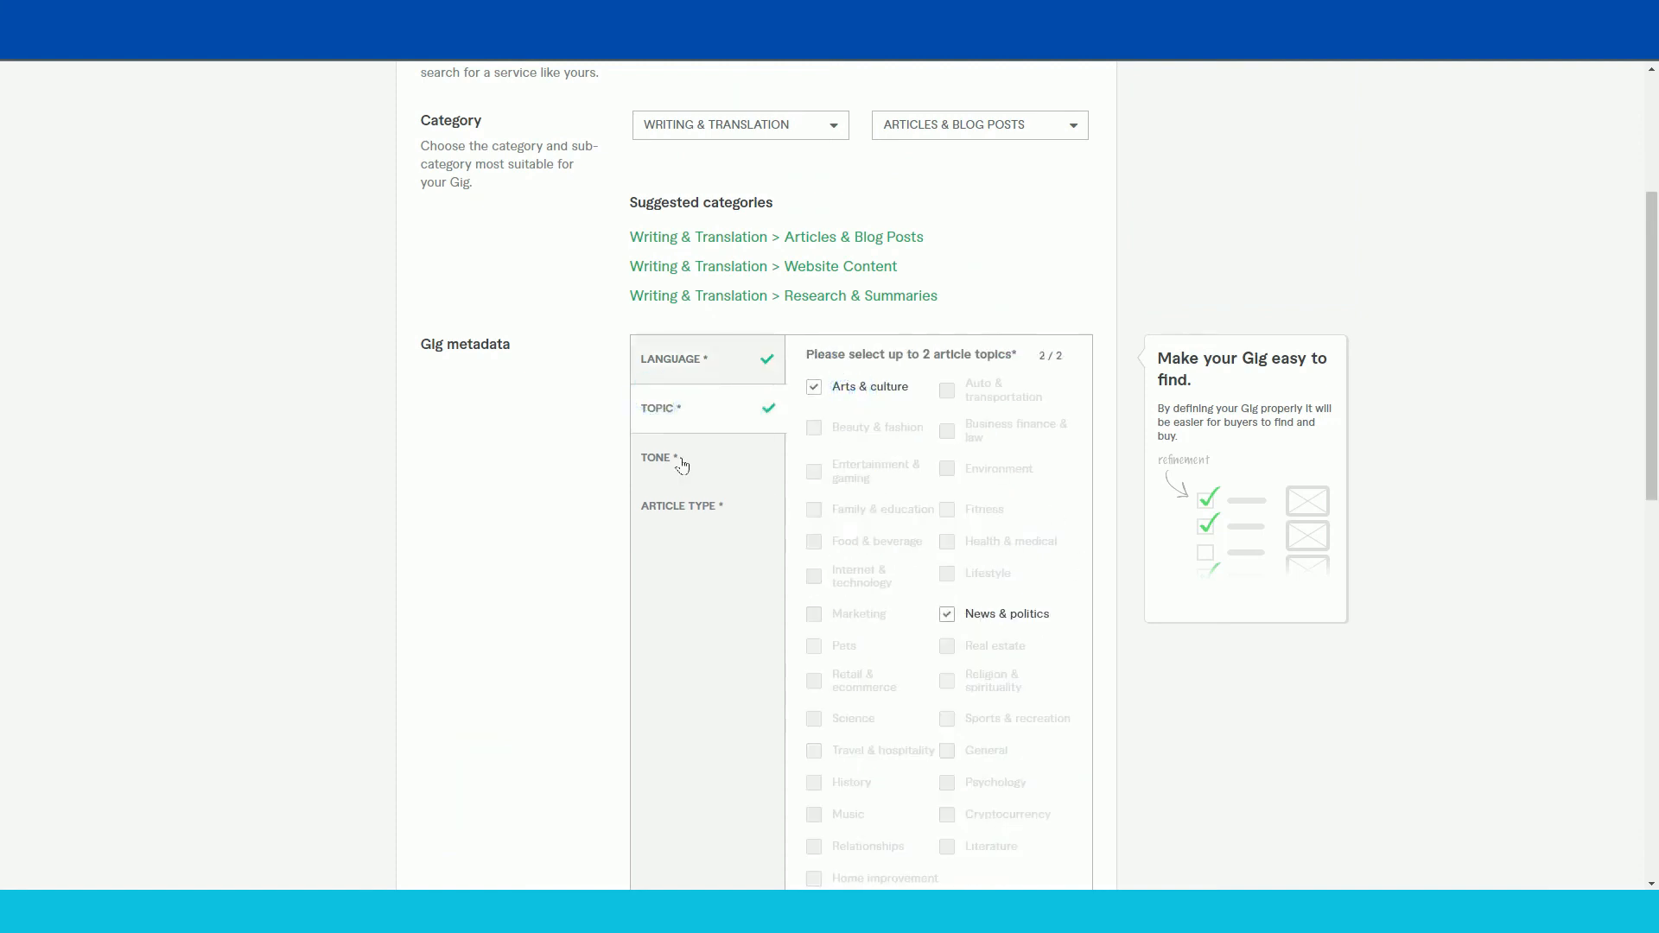
# Choose Professional/Formal and Creative tones, and Listicle, Informational and Affiliate marketing article types
pyautogui.click(682, 465)
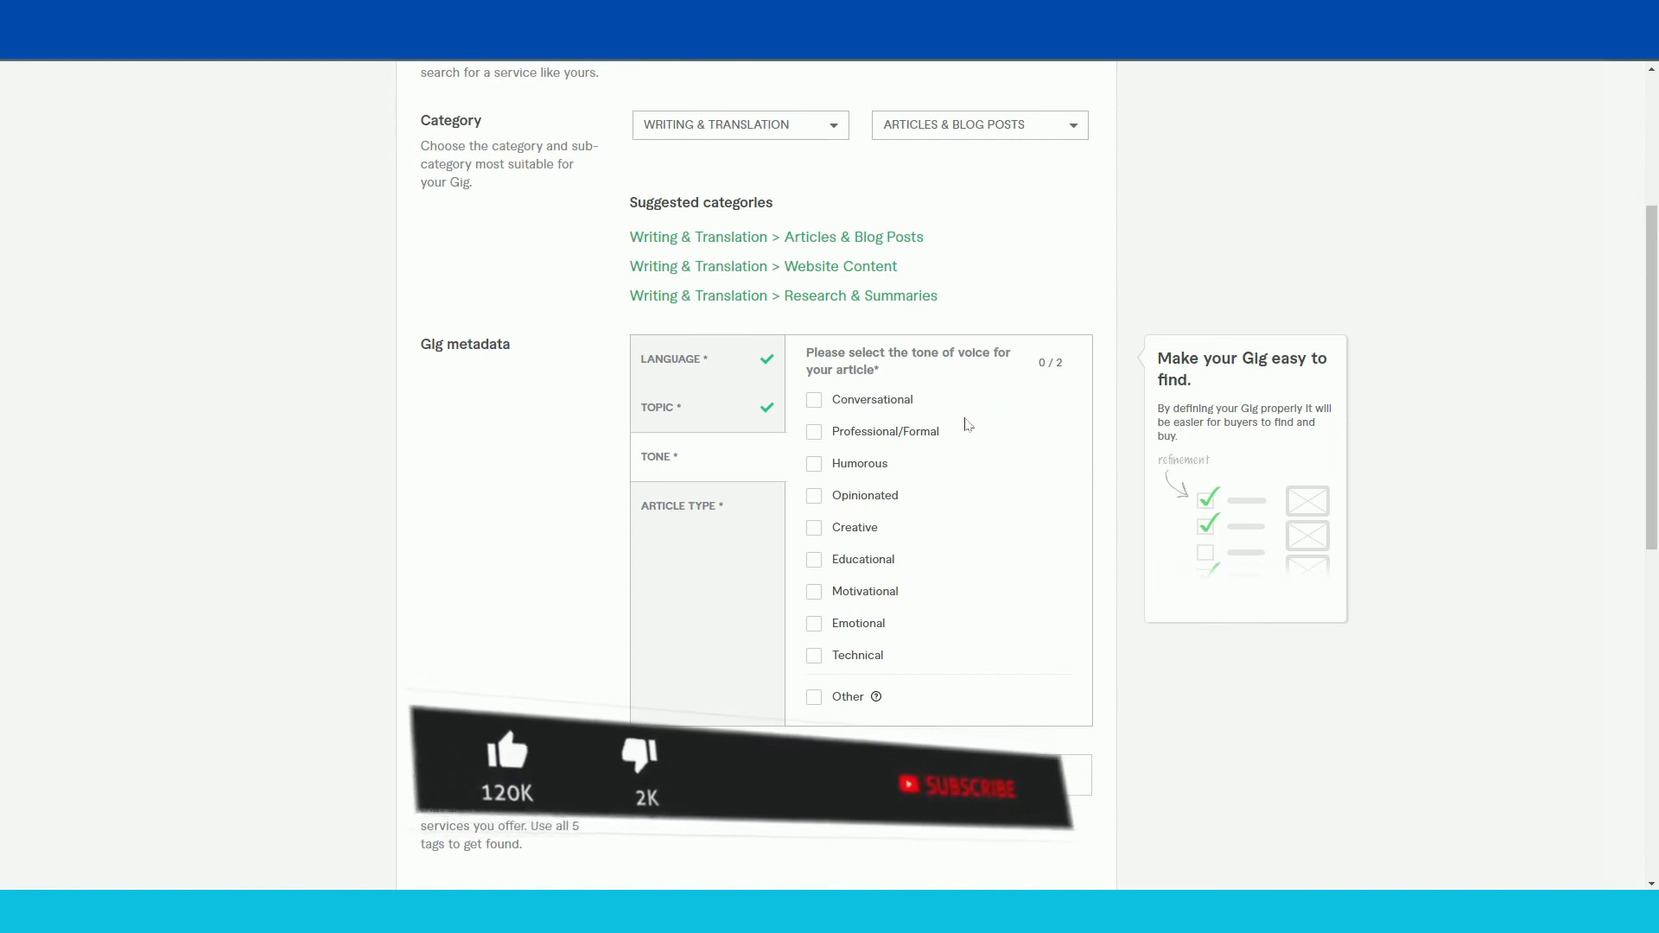
pyautogui.click(845, 432)
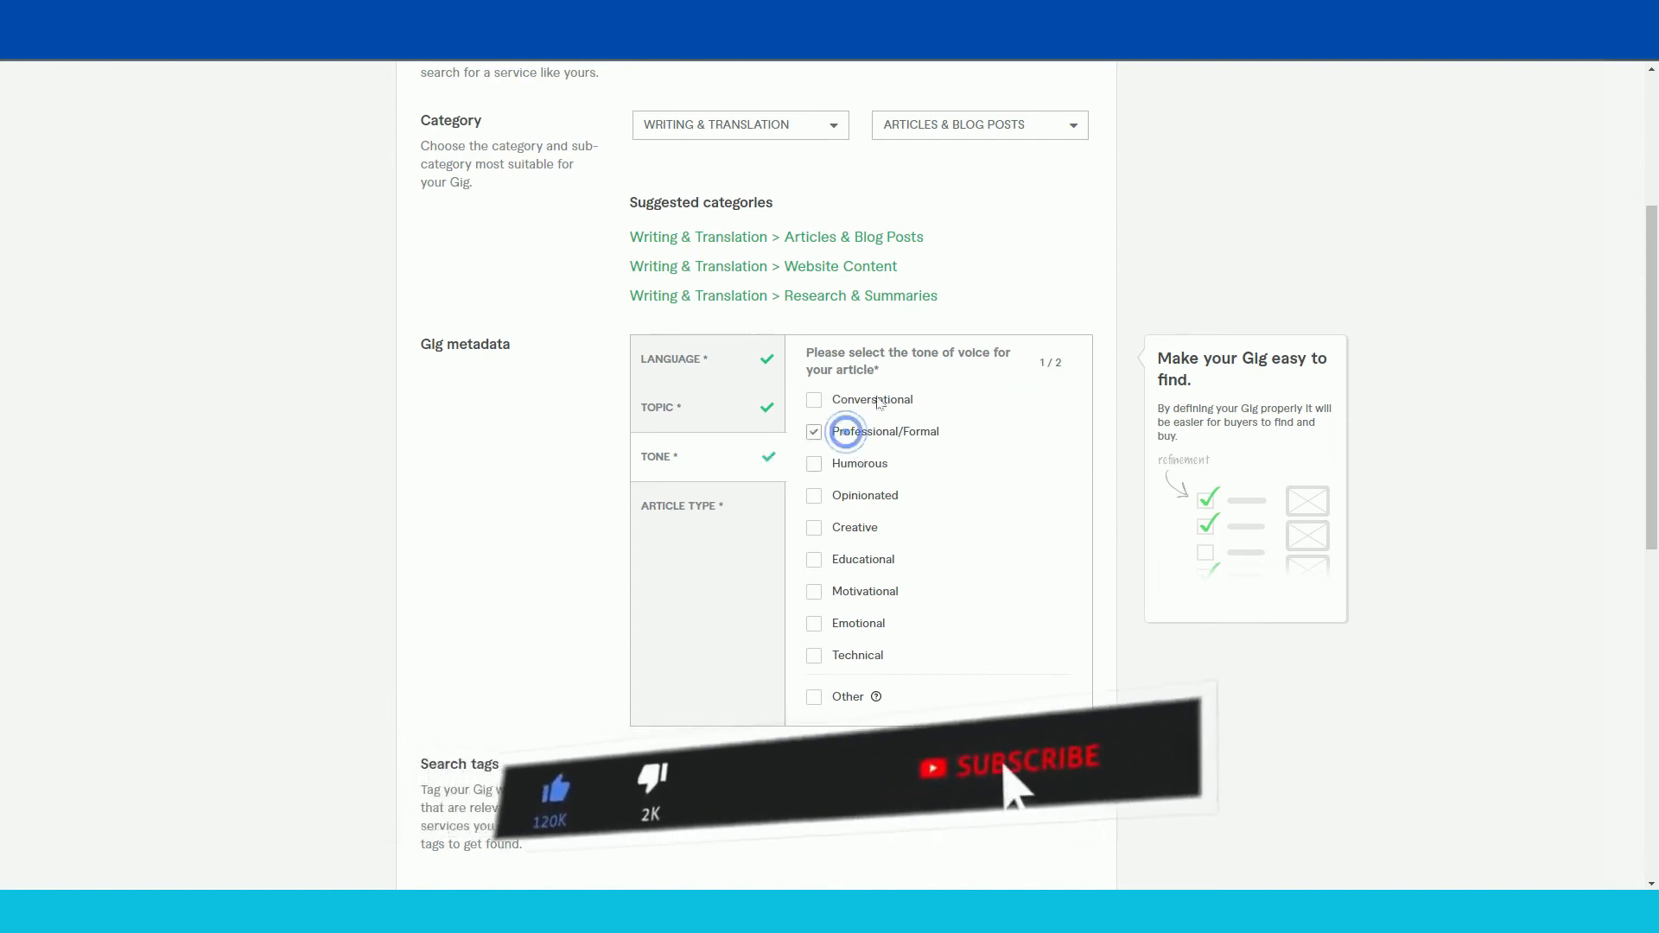
pyautogui.click(859, 530)
pyautogui.click(708, 521)
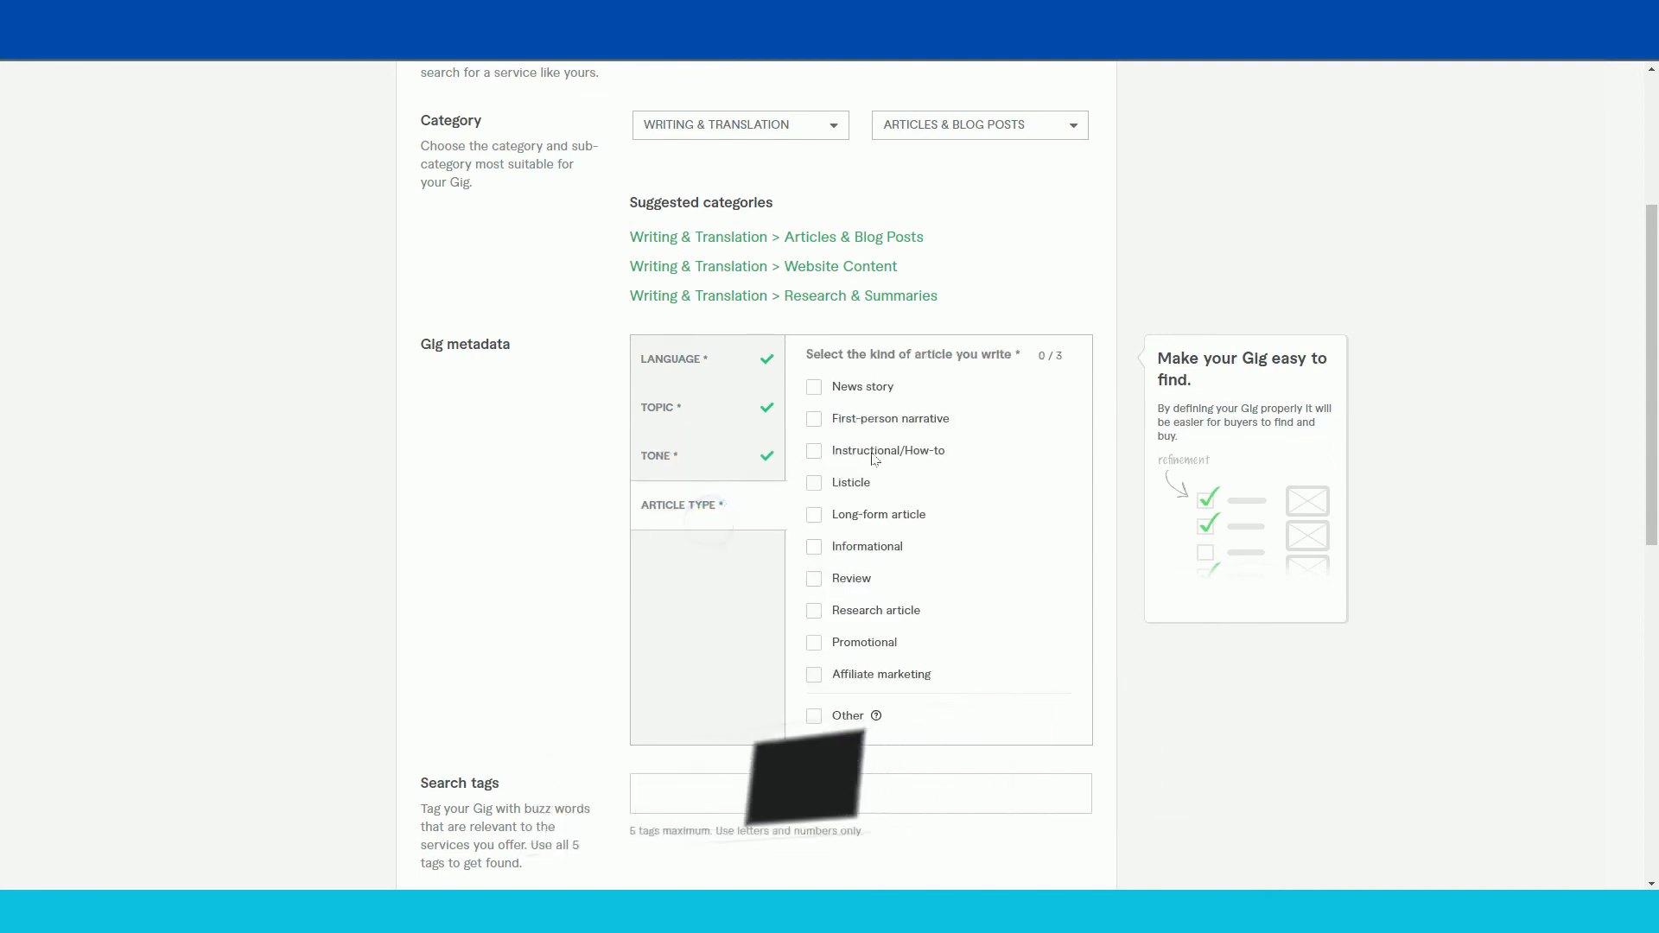
pyautogui.click(833, 485)
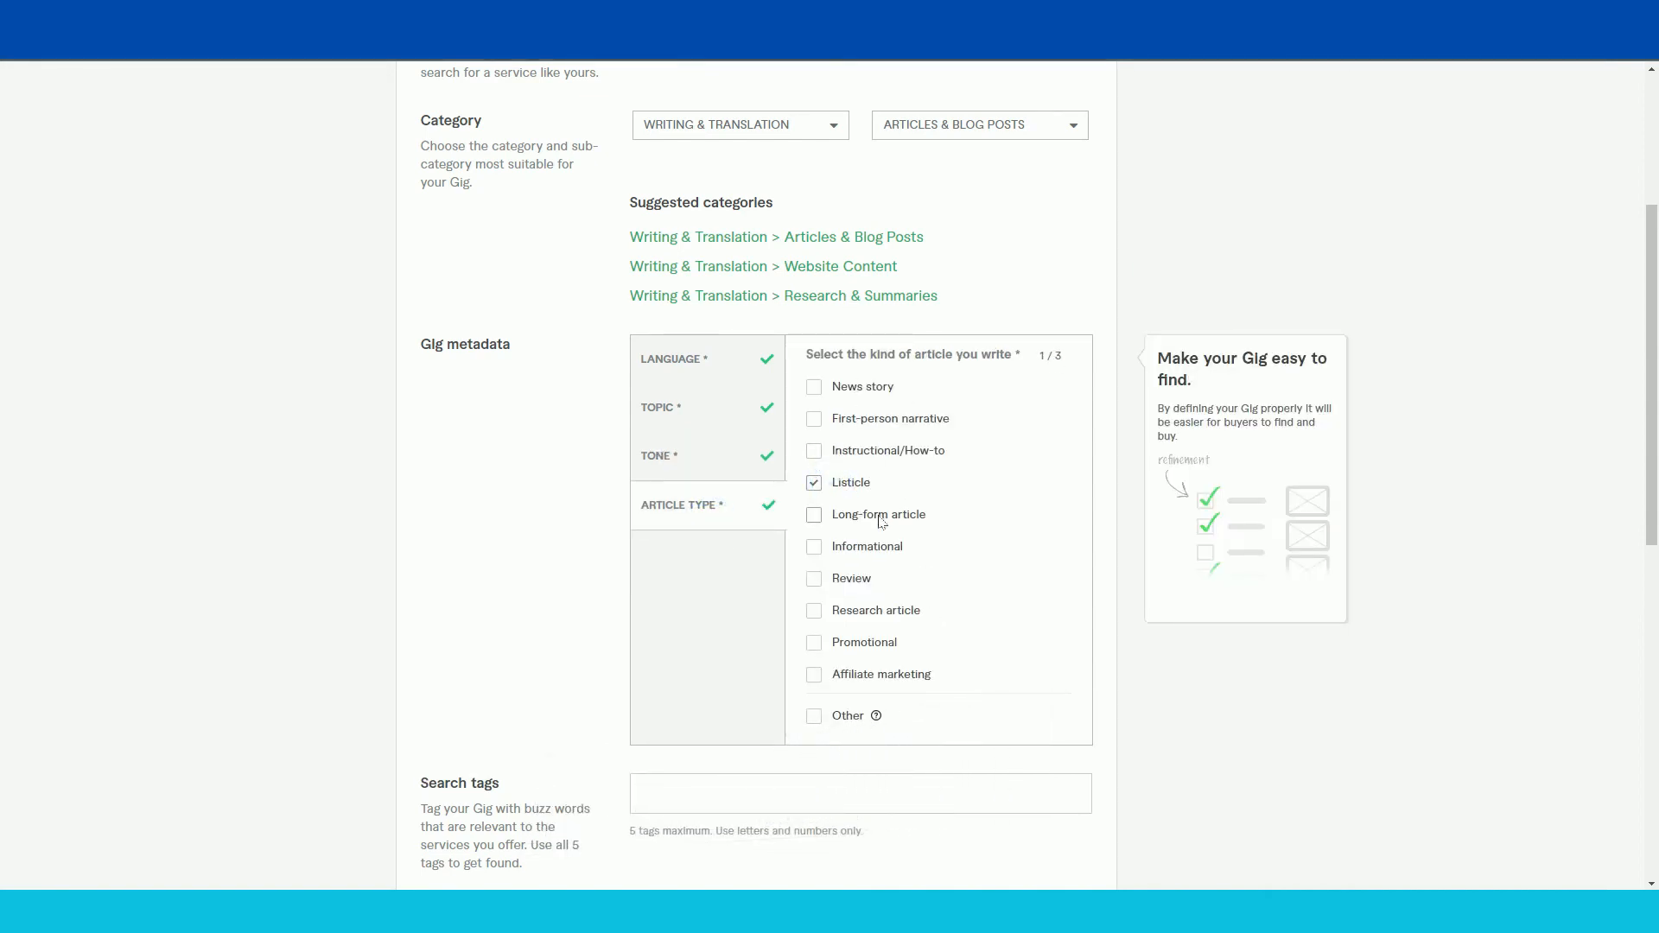
pyautogui.click(856, 549)
pyautogui.scroll(-1, 845, 574)
pyautogui.click(843, 609)
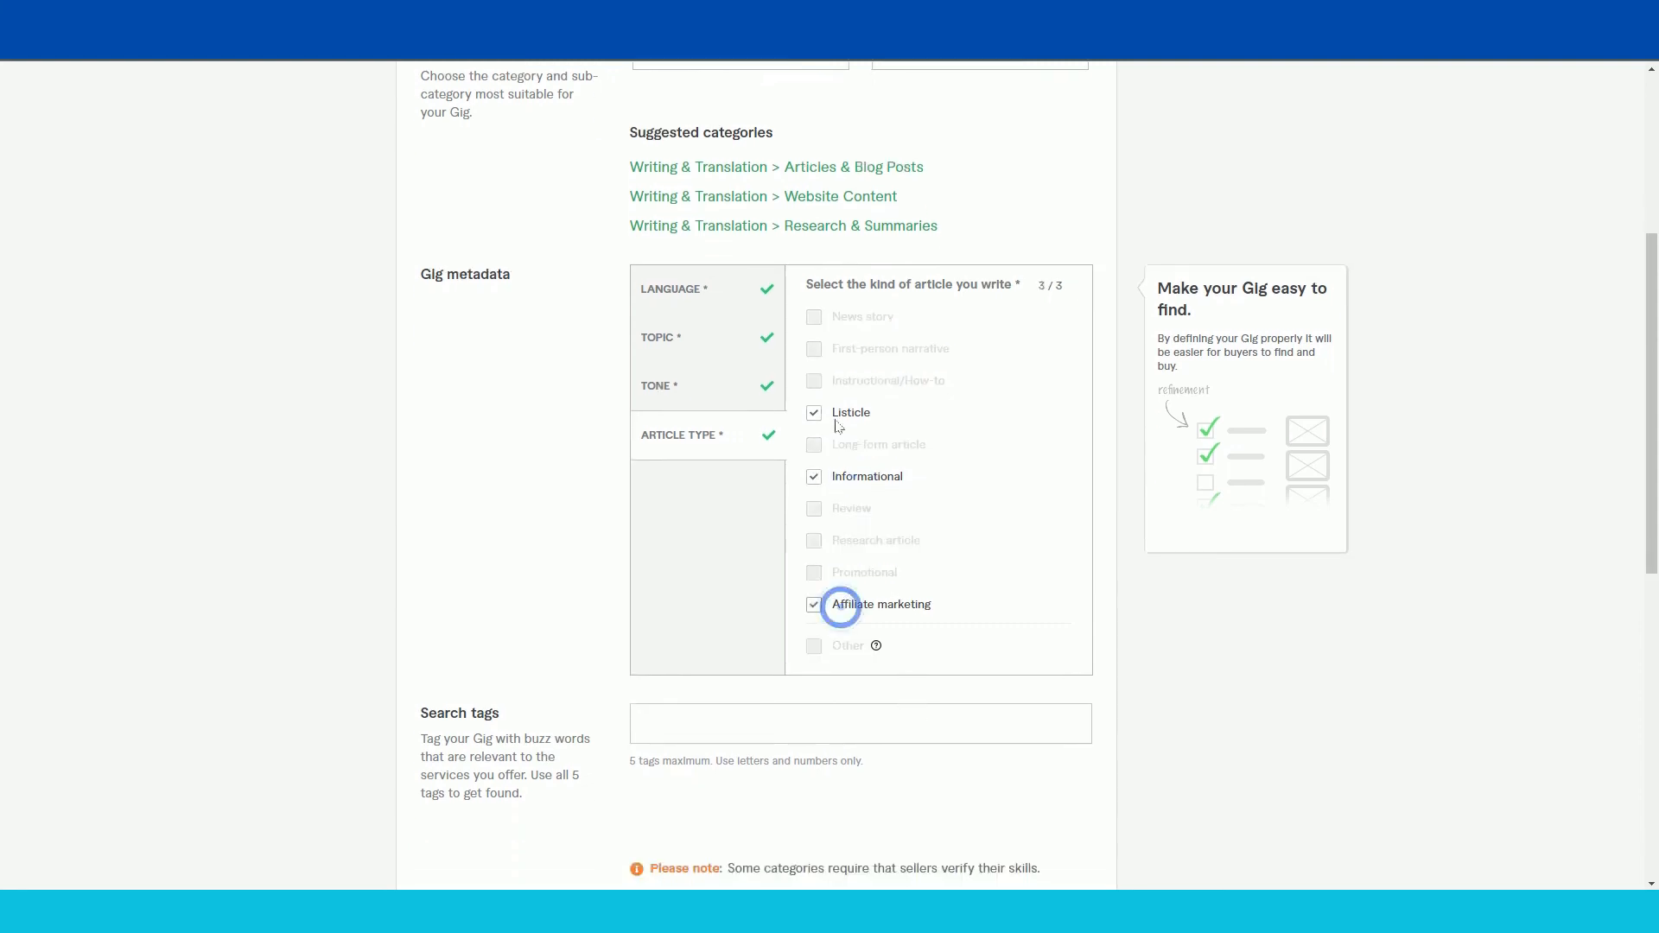
pyautogui.scroll(-4, 998, 376)
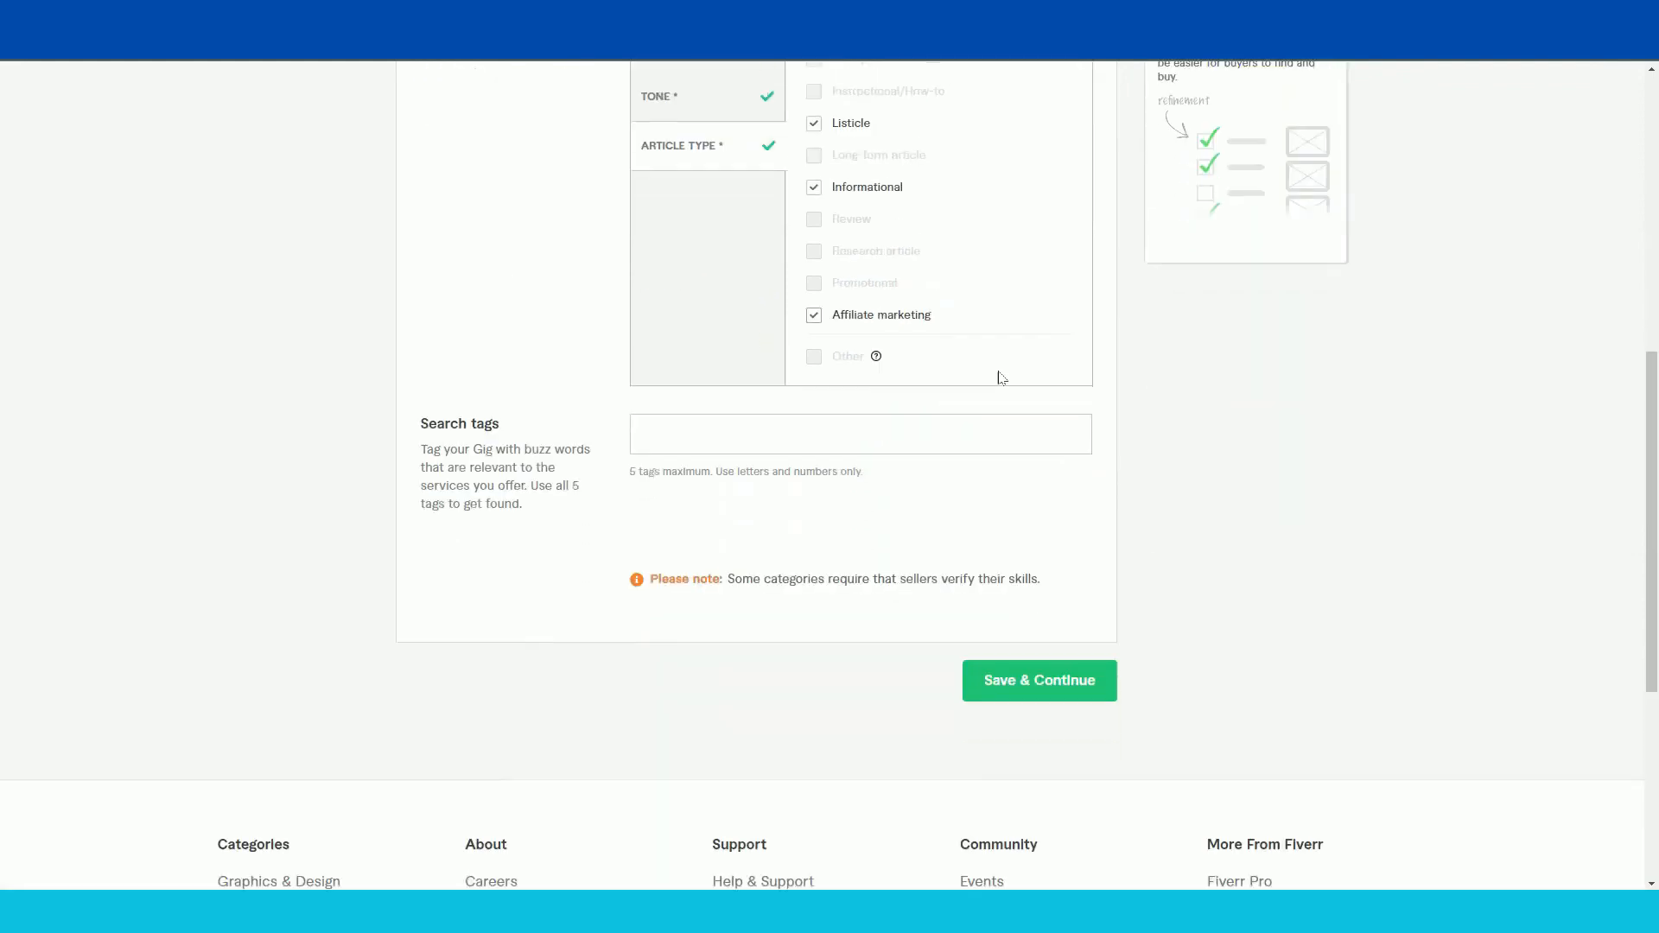
# Add the search tags affiliate marketing, blog design and blog post, then save the overview
pyautogui.click(707, 407)
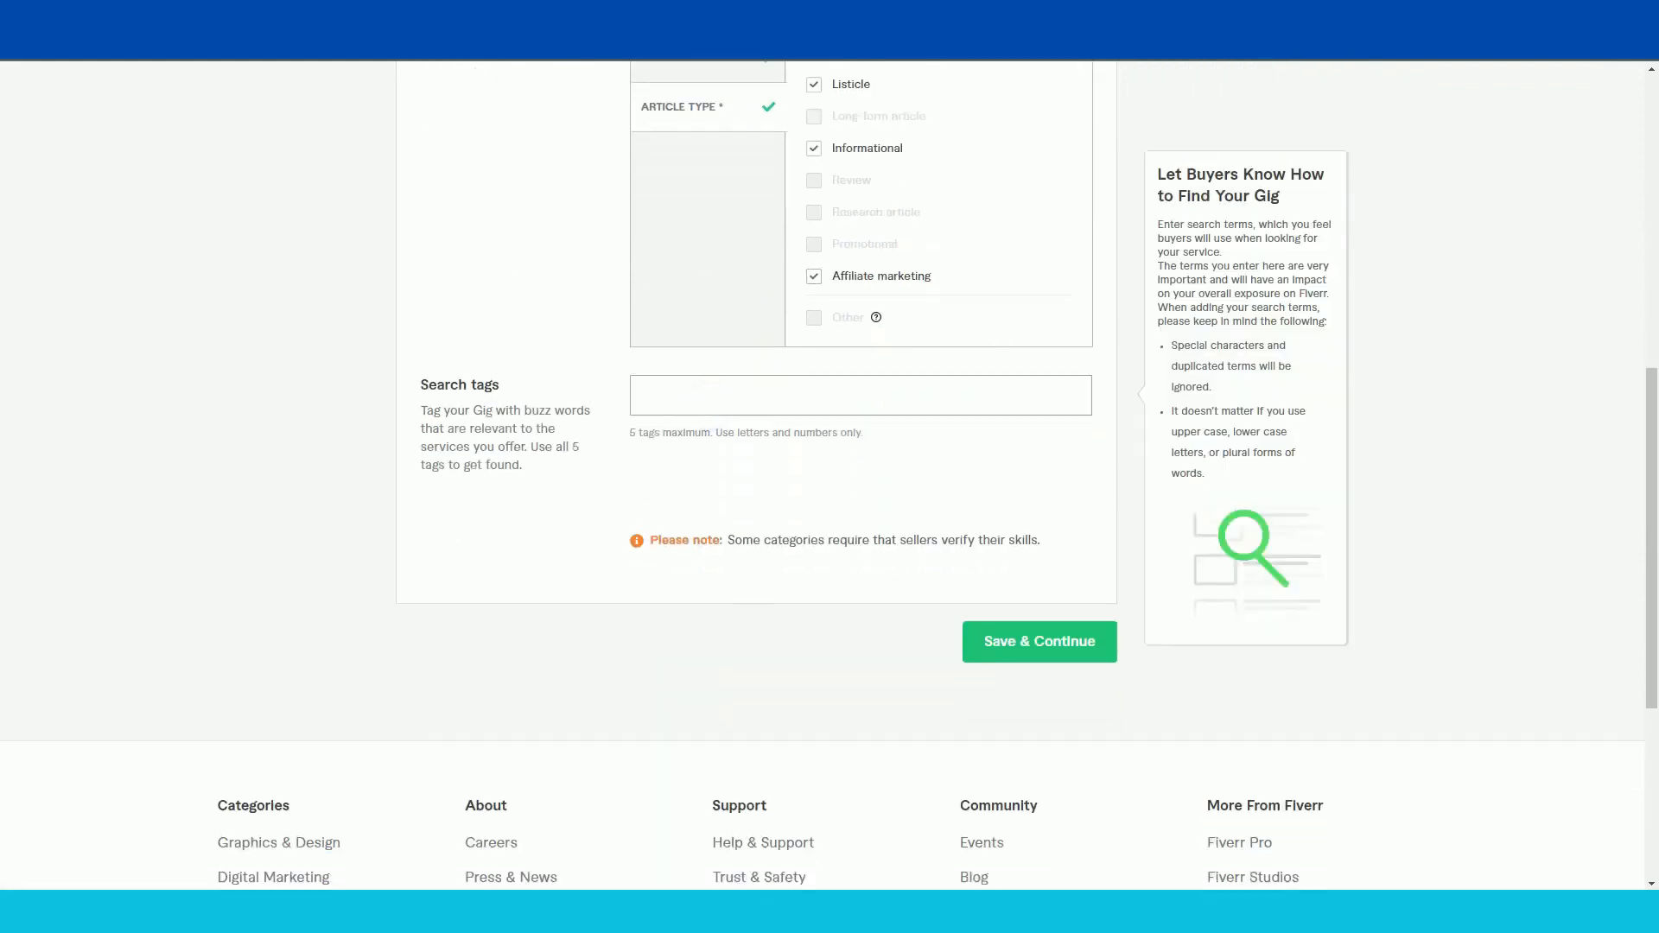
pyautogui.write('affil')
pyautogui.click(704, 456)
pyautogui.write('blog')
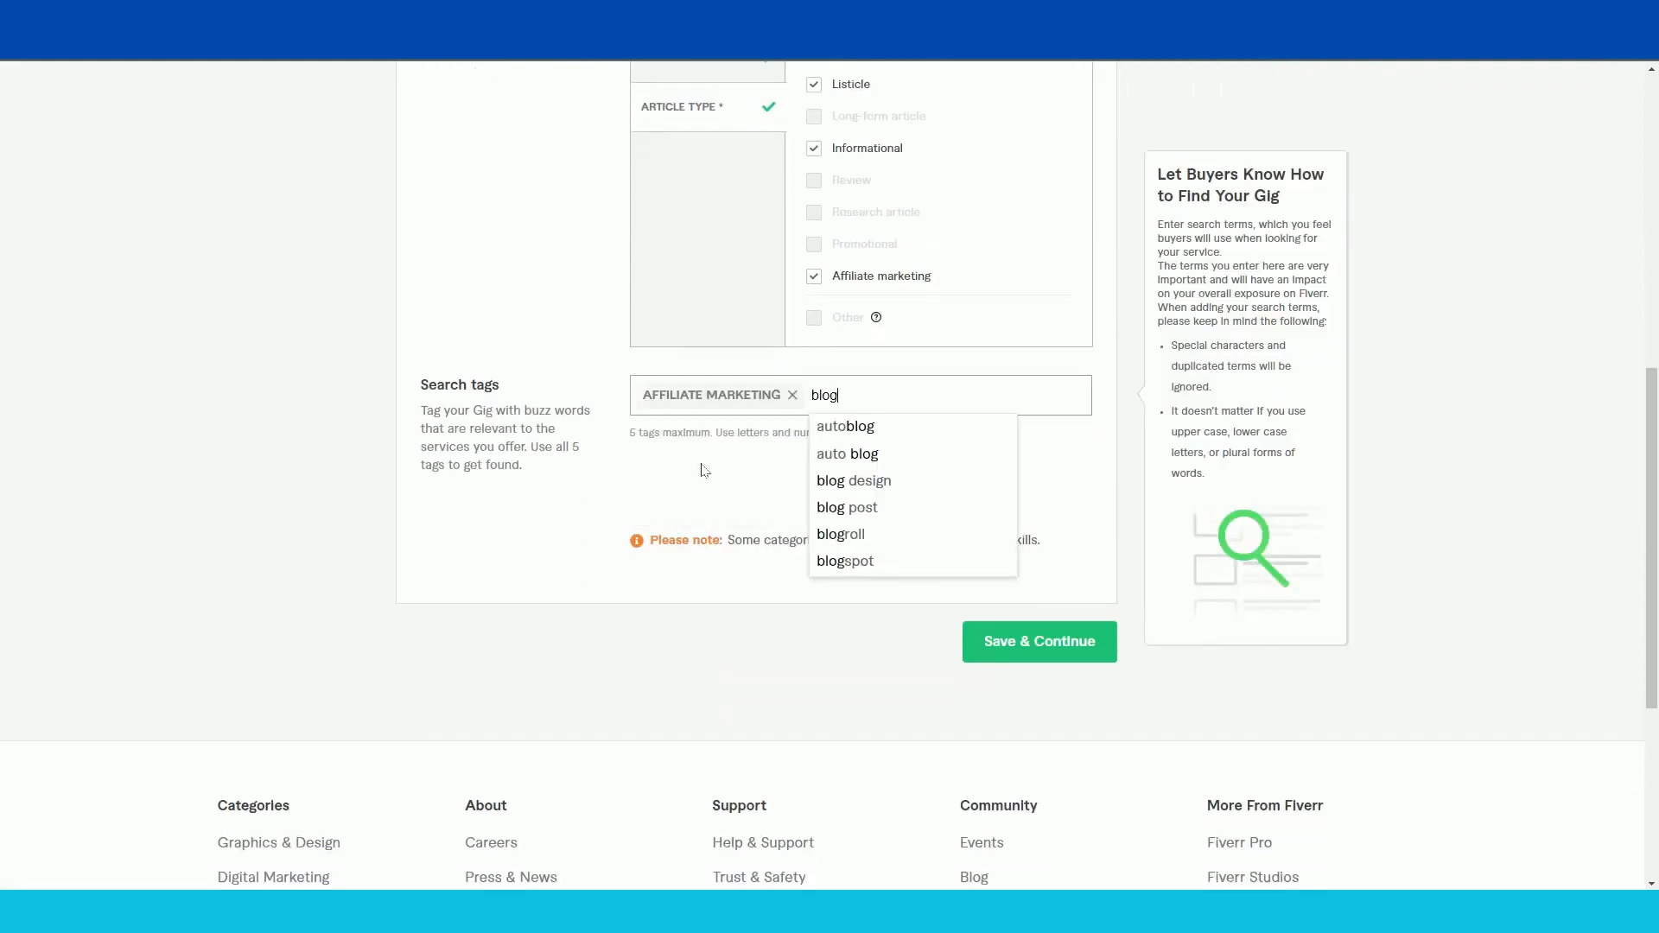
pyautogui.click(854, 480)
pyautogui.write('blog')
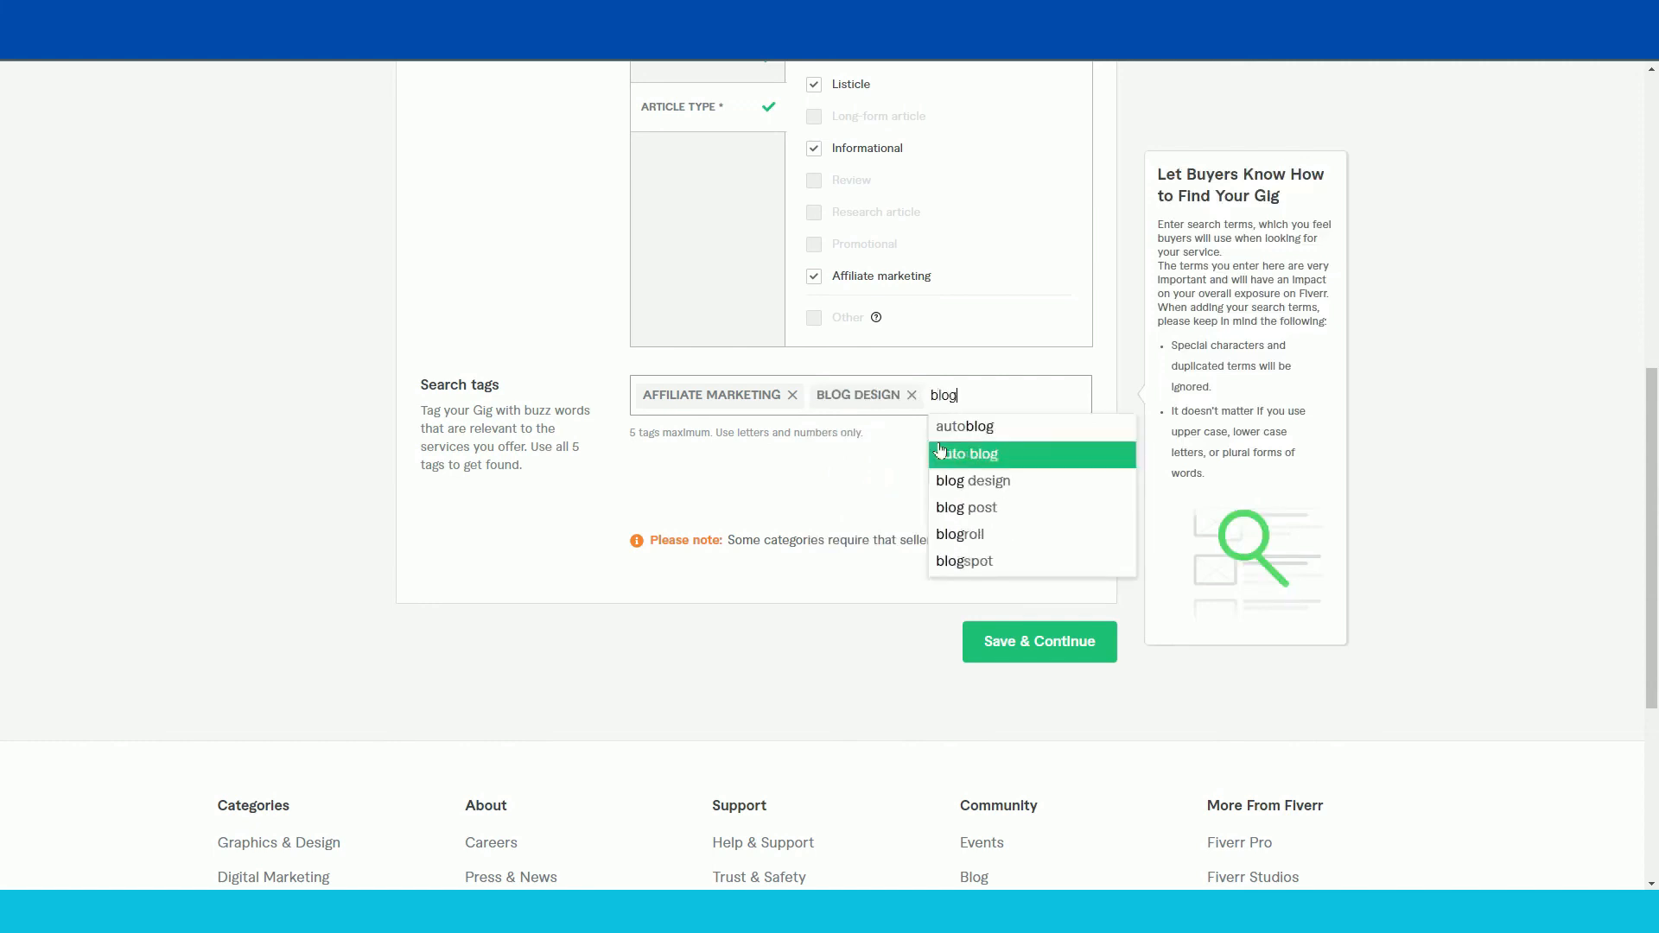
pyautogui.click(986, 463)
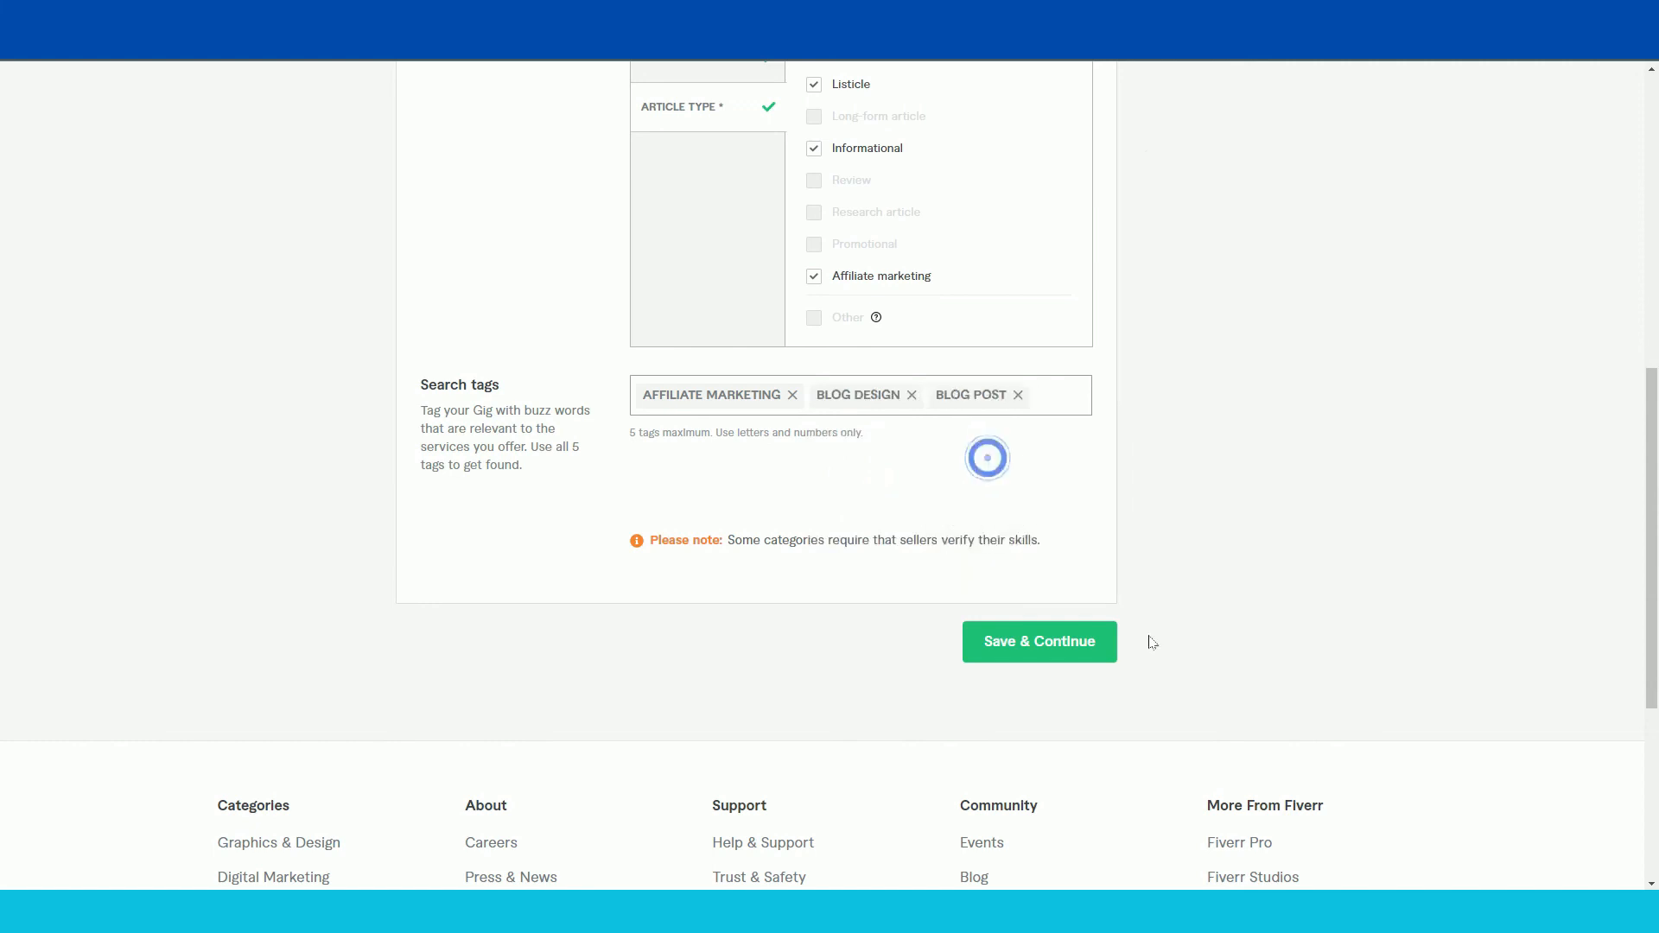
pyautogui.click(1068, 663)
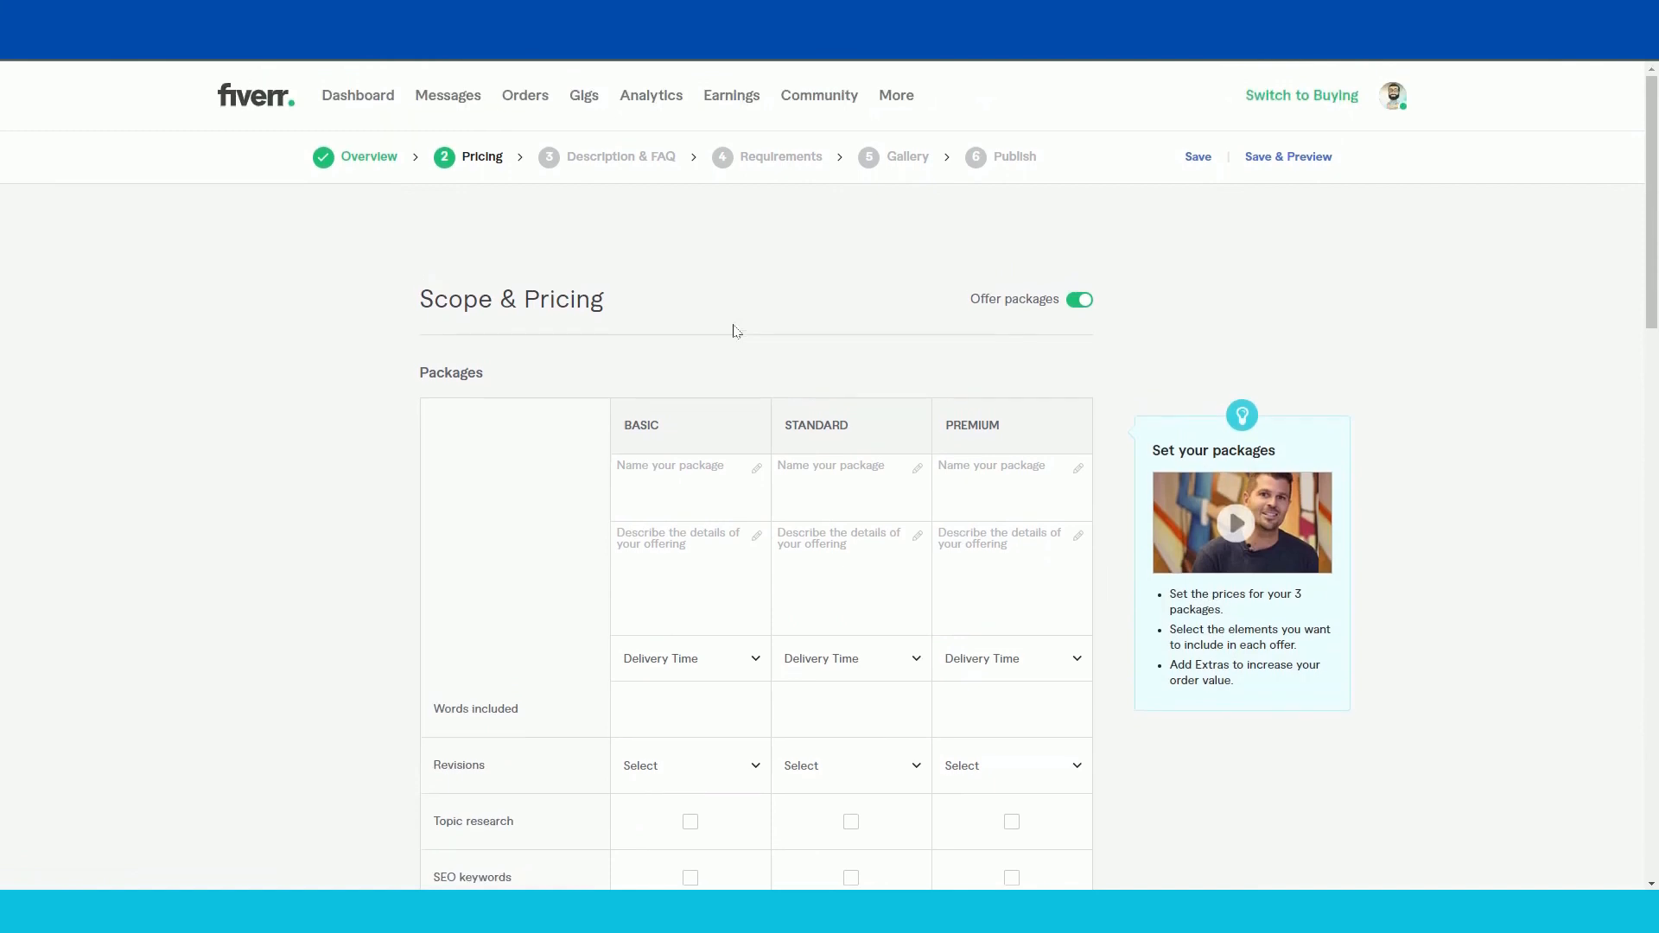
# Review the Scope & Pricing packages, viewing Basic extra fast delivery-day options without choosing one
pyautogui.scroll(-1, 736, 332)
pyautogui.scroll(1, 736, 332)
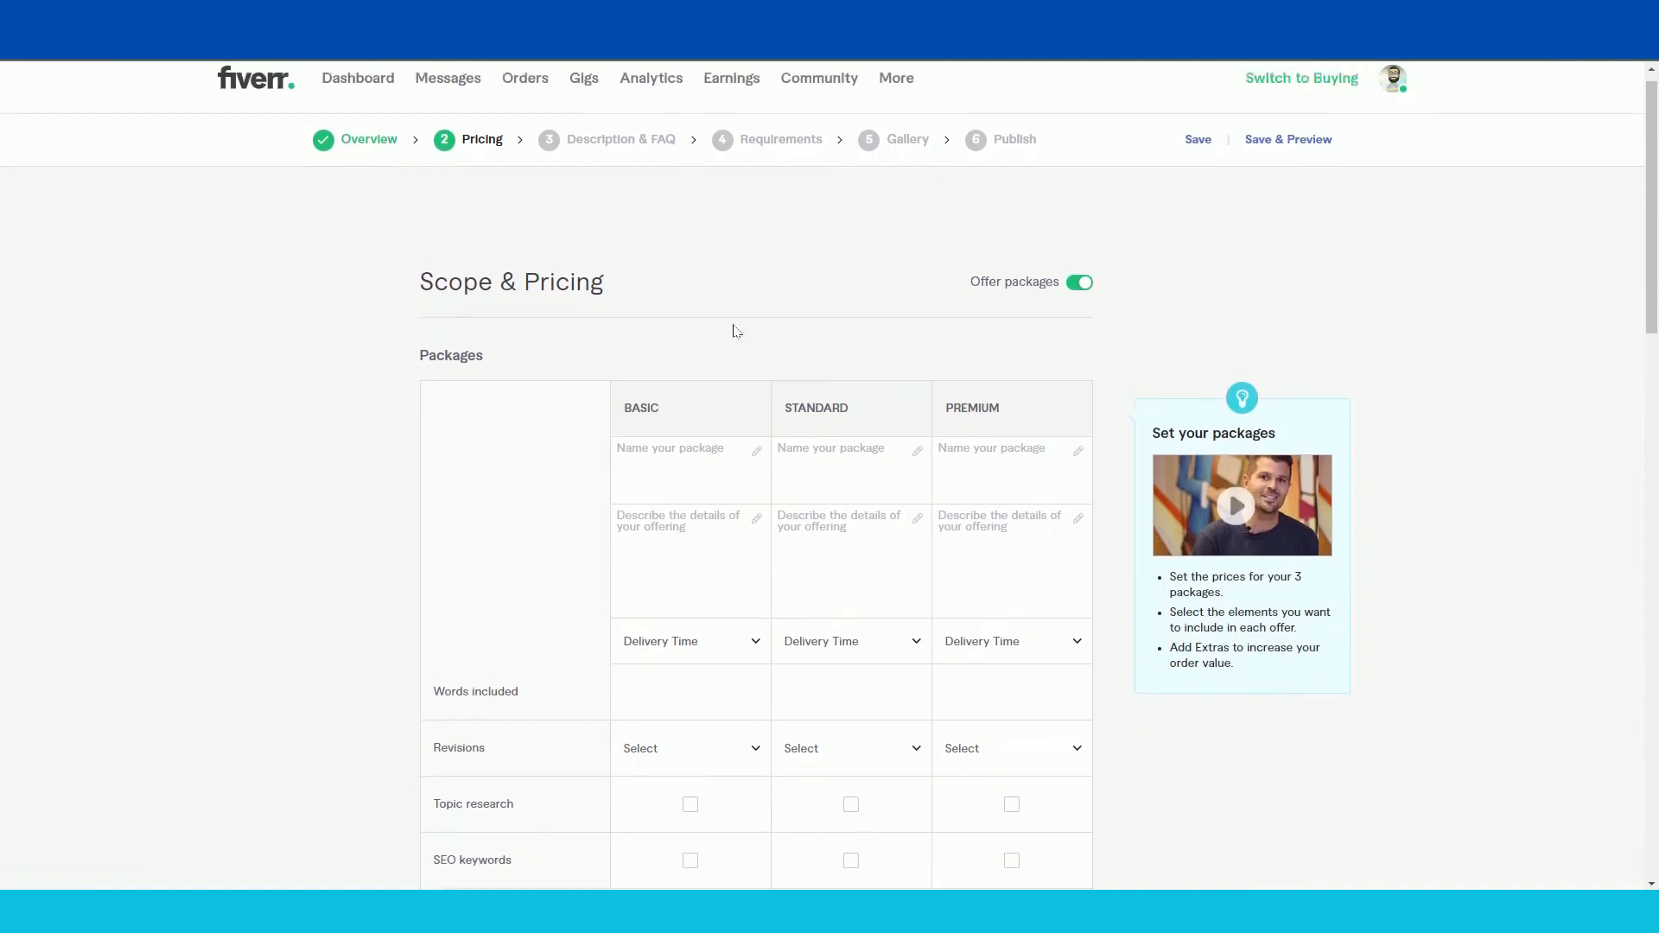
pyautogui.scroll(1, 1037, 339)
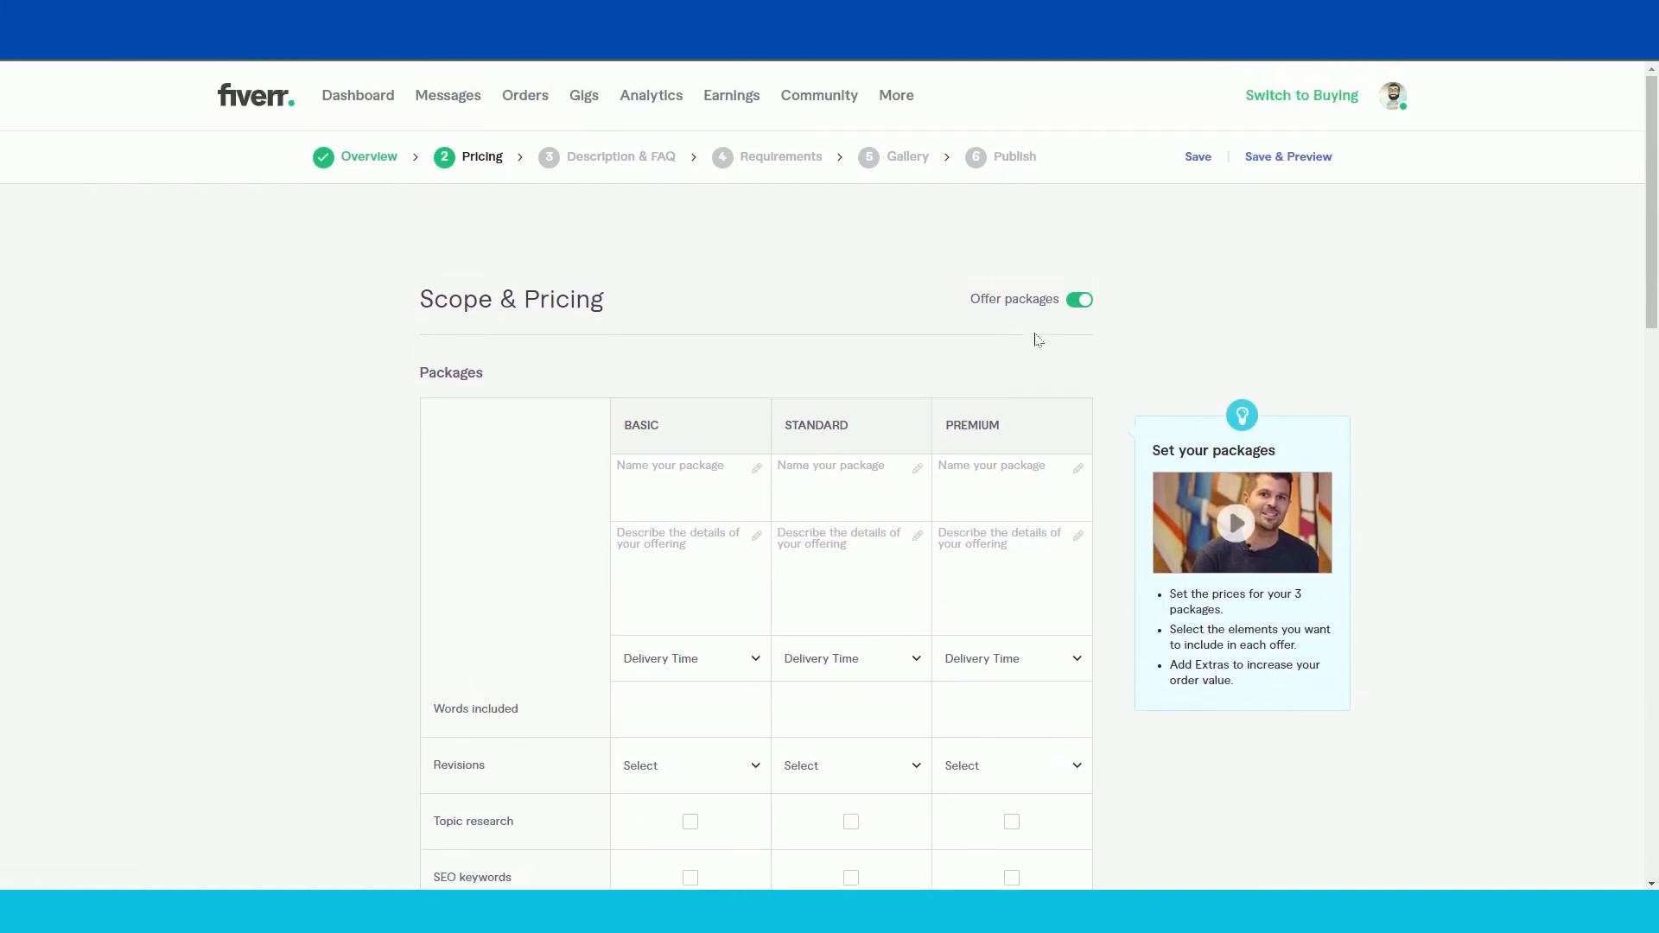
pyautogui.scroll(-5, 724, 527)
pyautogui.scroll(4, 701, 423)
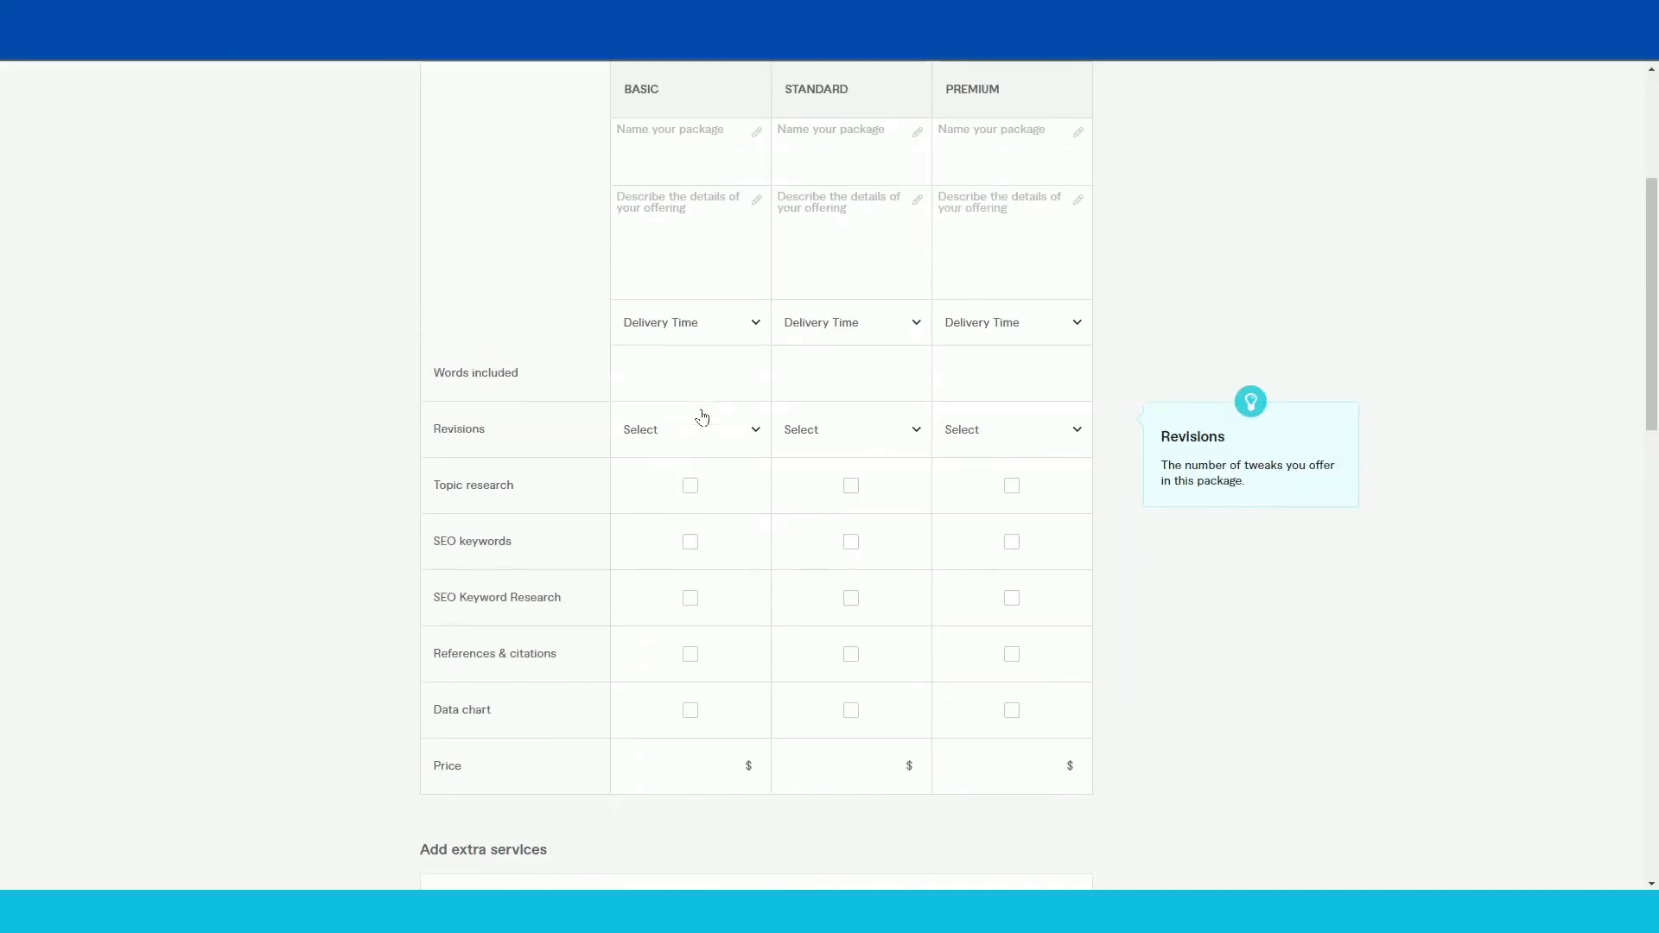
pyautogui.scroll(-1, 829, 475)
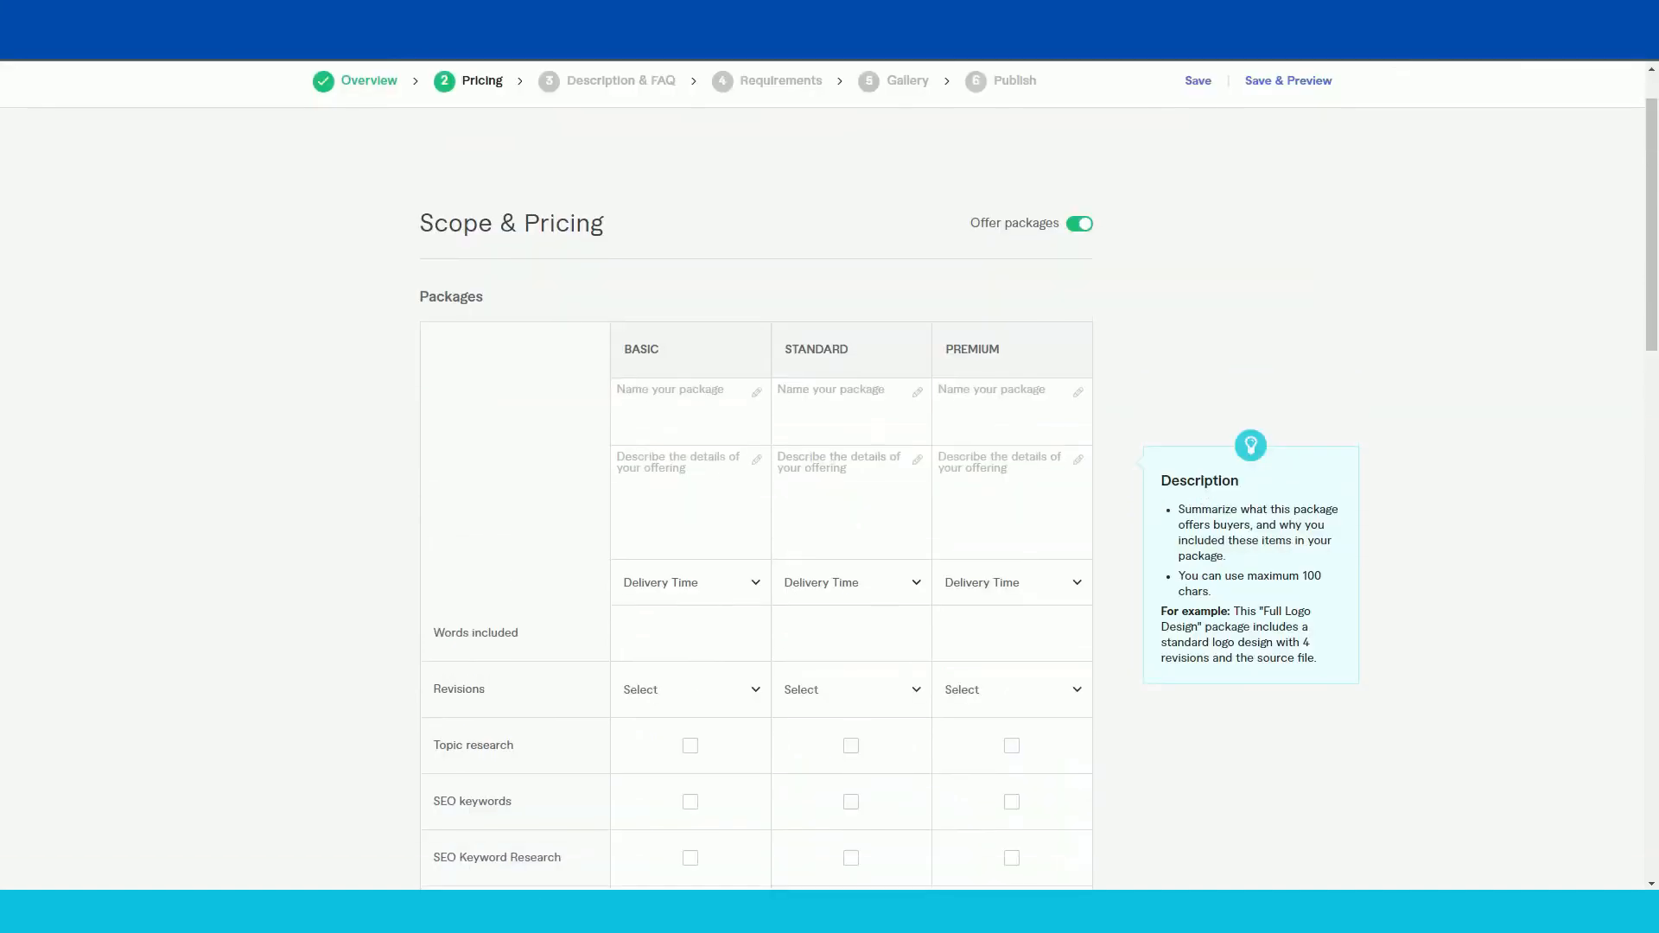
pyautogui.scroll(-10, 725, 470)
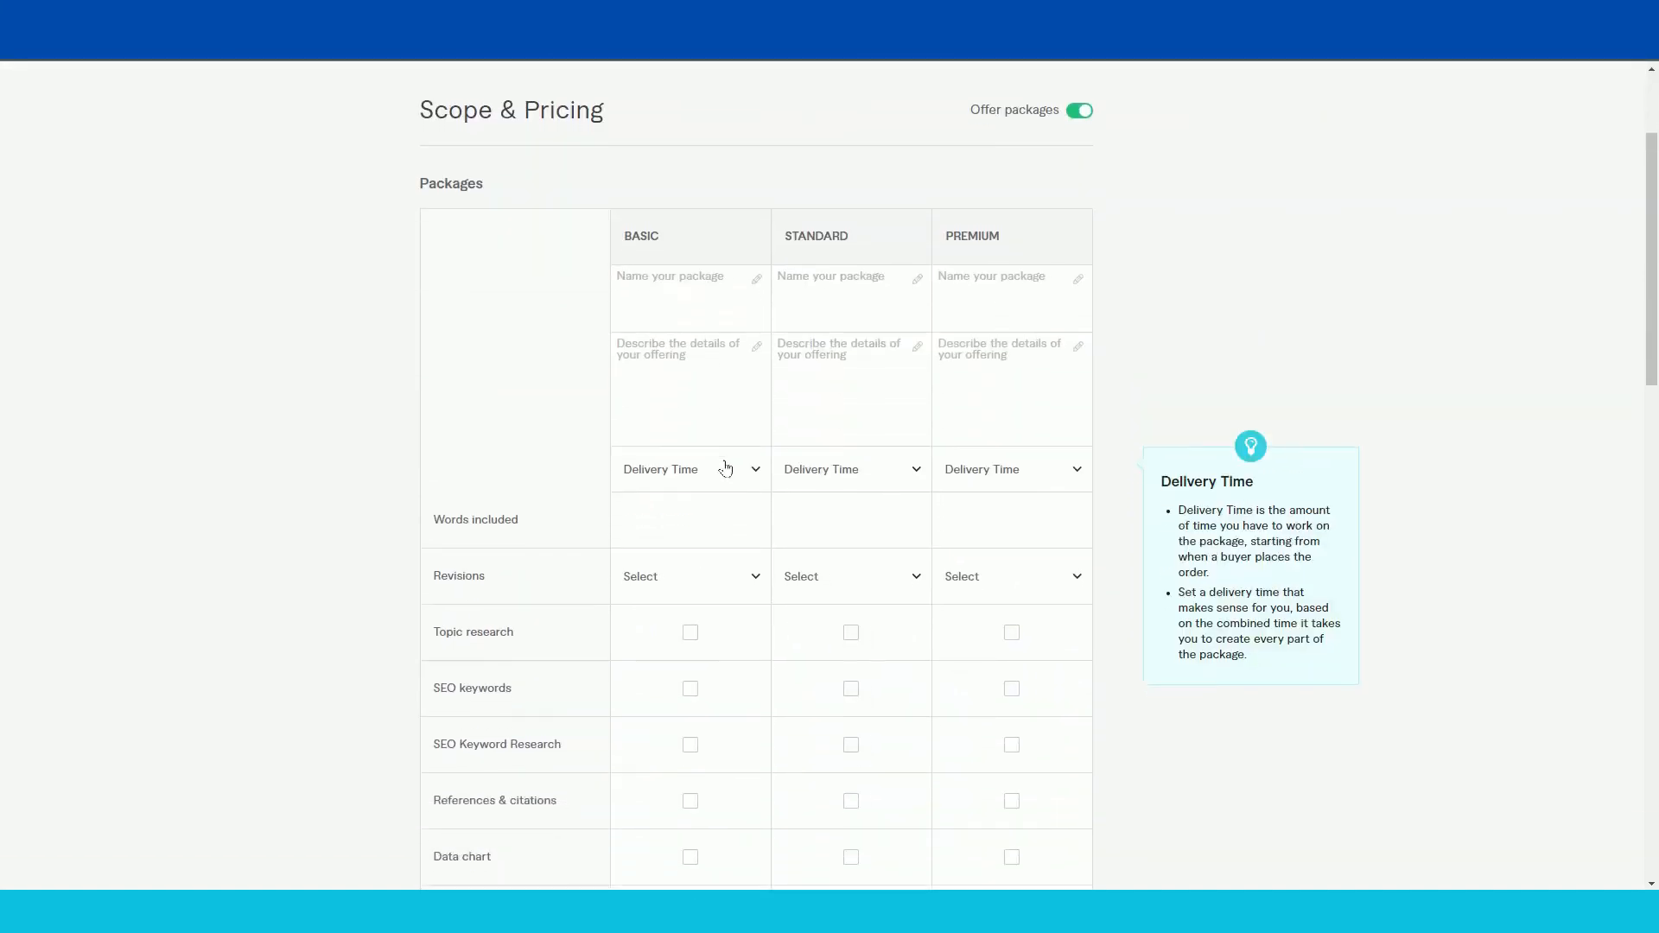
pyautogui.click(803, 484)
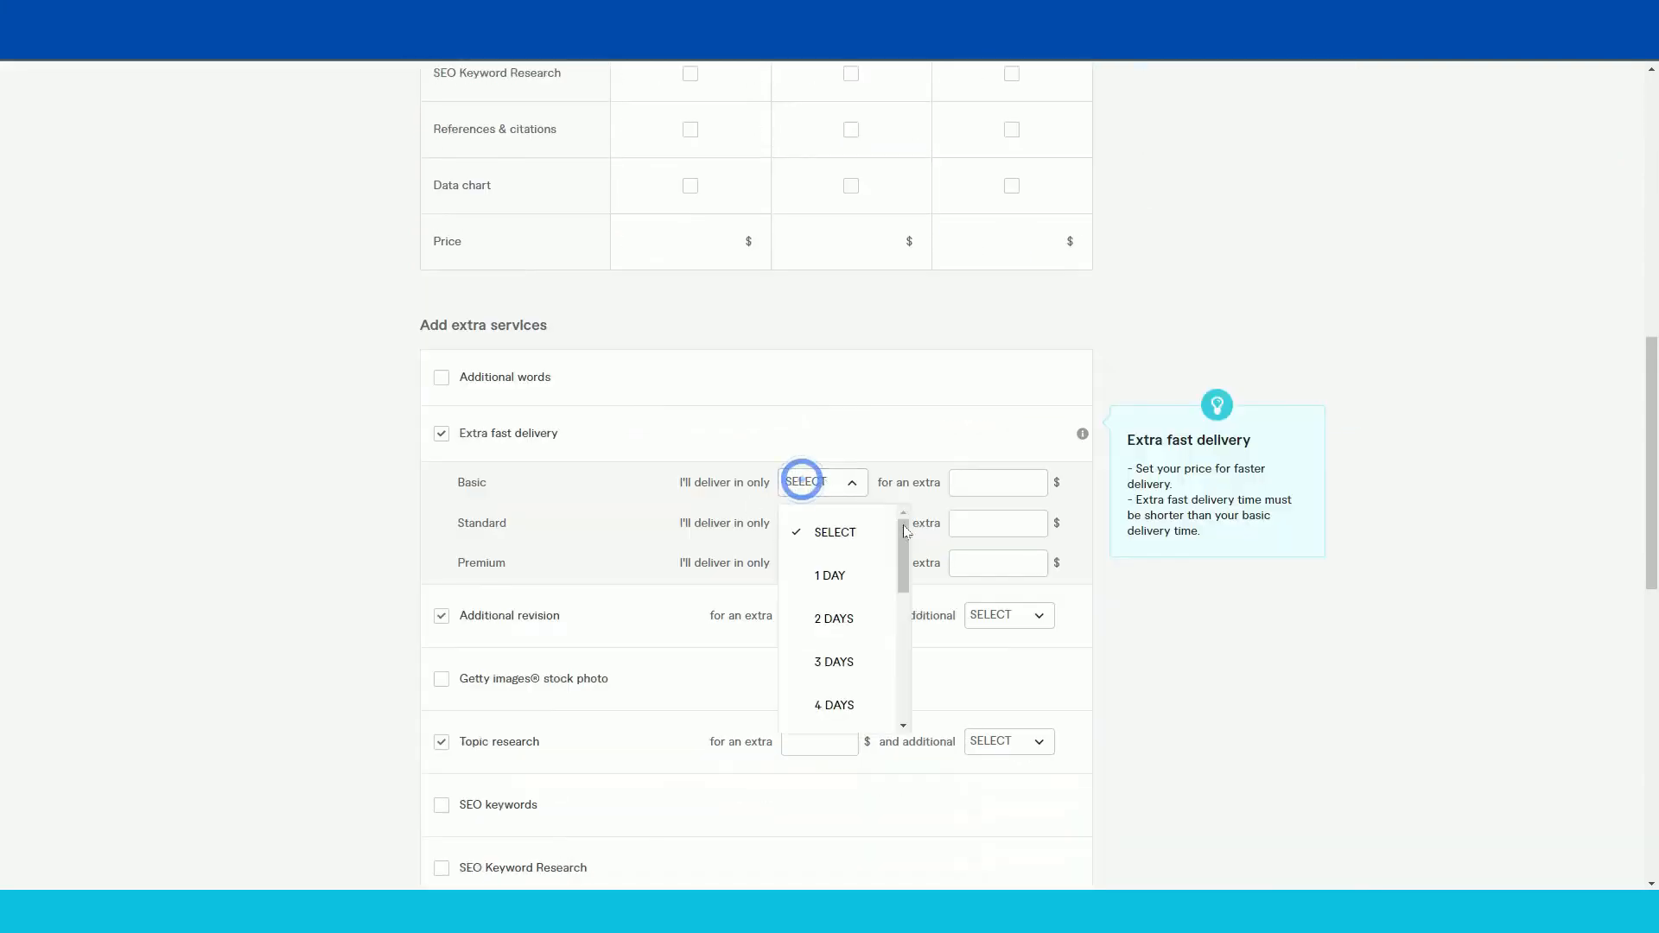
pyautogui.scroll(-3, 829, 630)
pyautogui.click(83, 630)
pyautogui.scroll(-8, 82, 619)
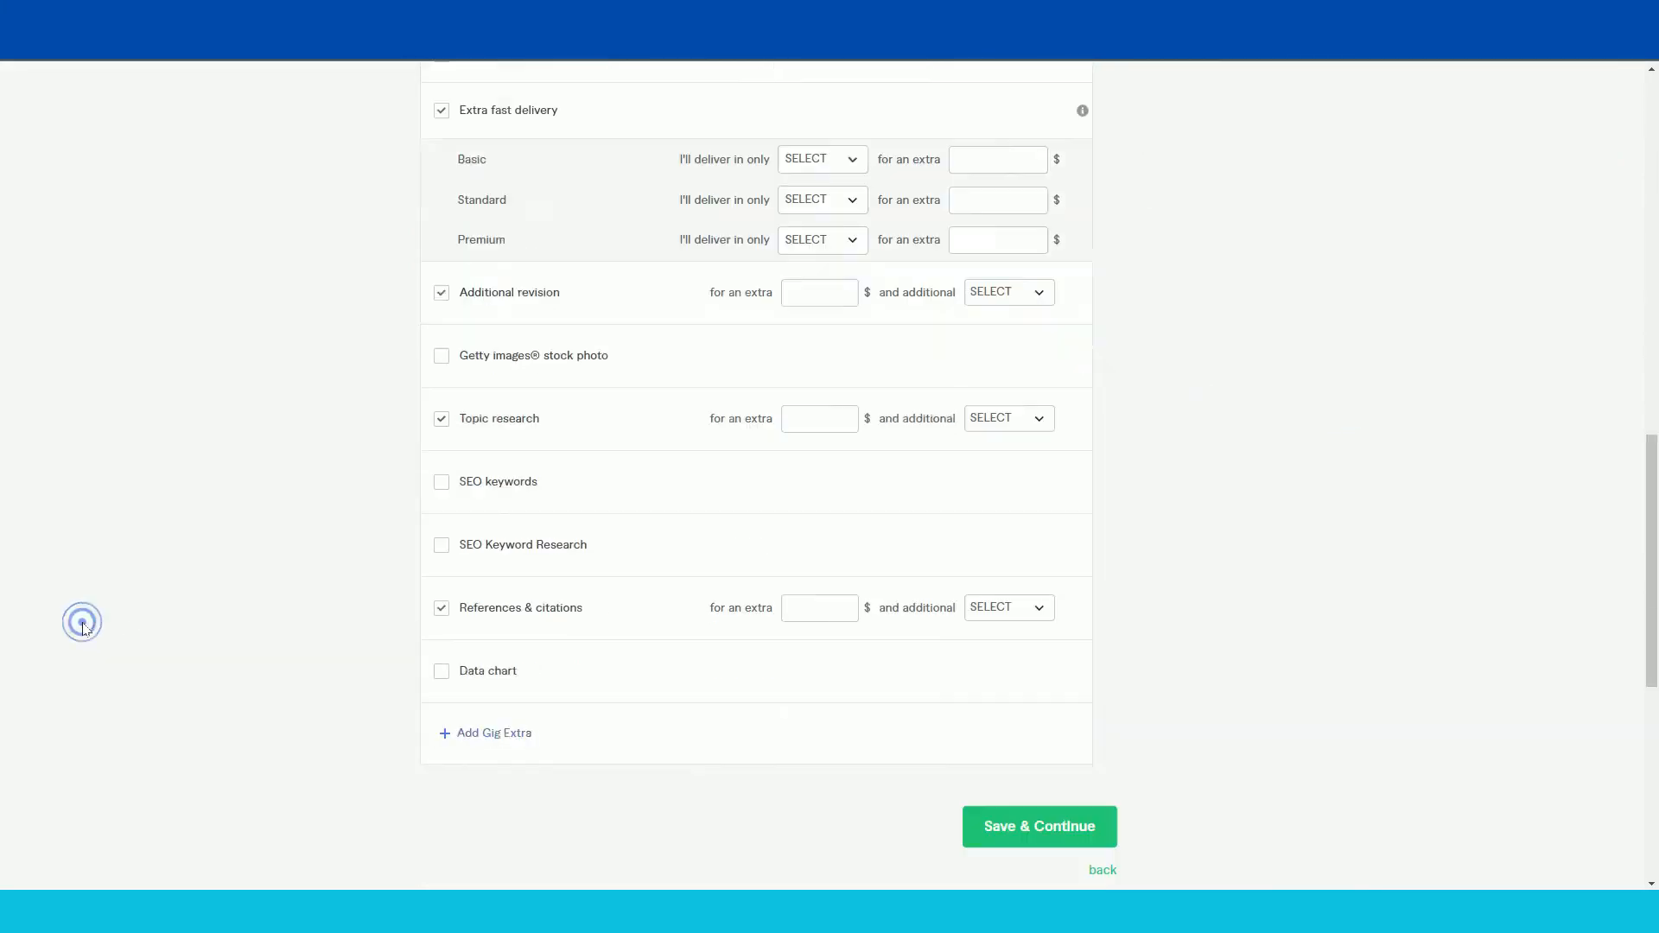
pyautogui.scroll(20, 1177, 500)
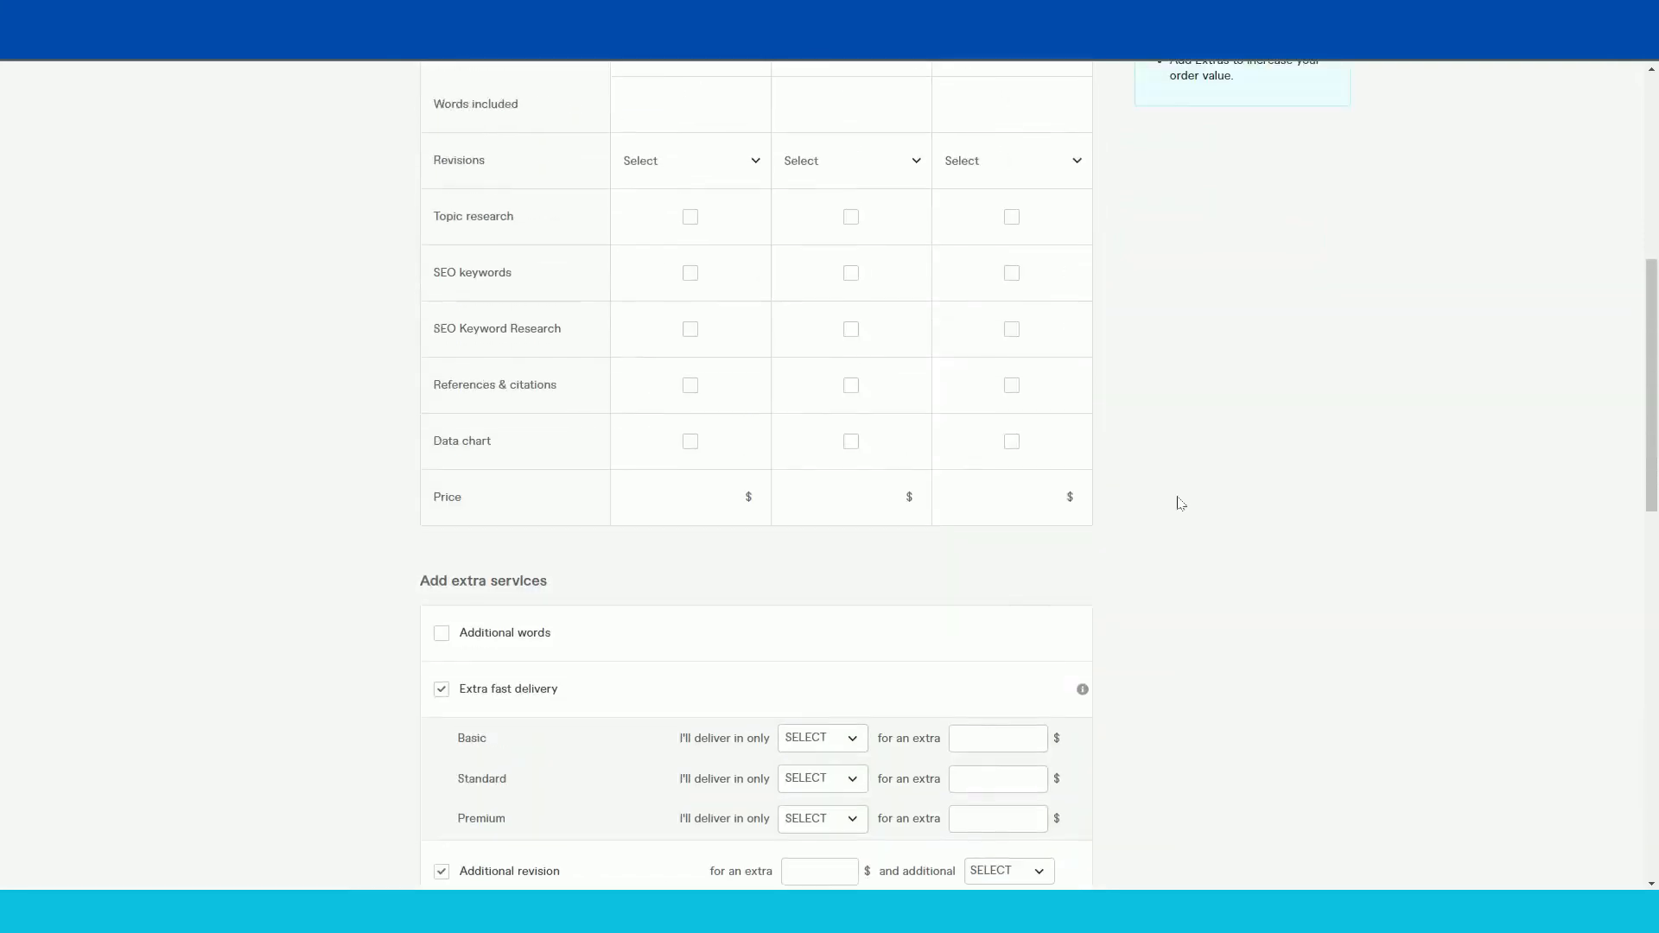
pyautogui.scroll(-1, 1177, 497)
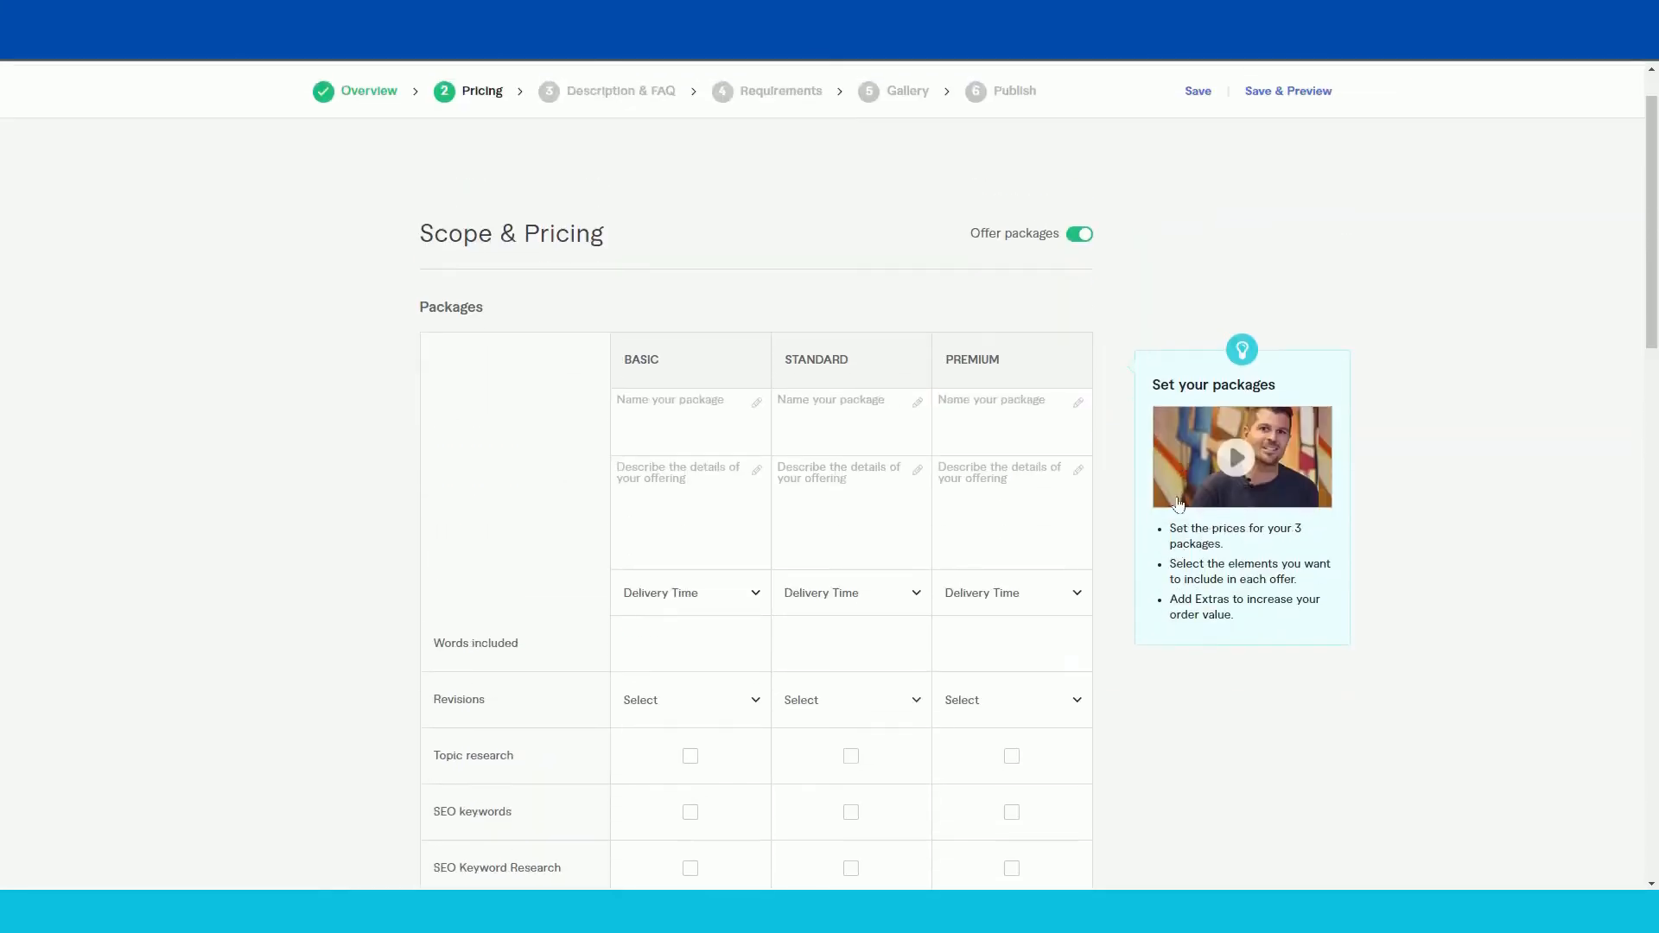
pyautogui.scroll(1, 1462, 494)
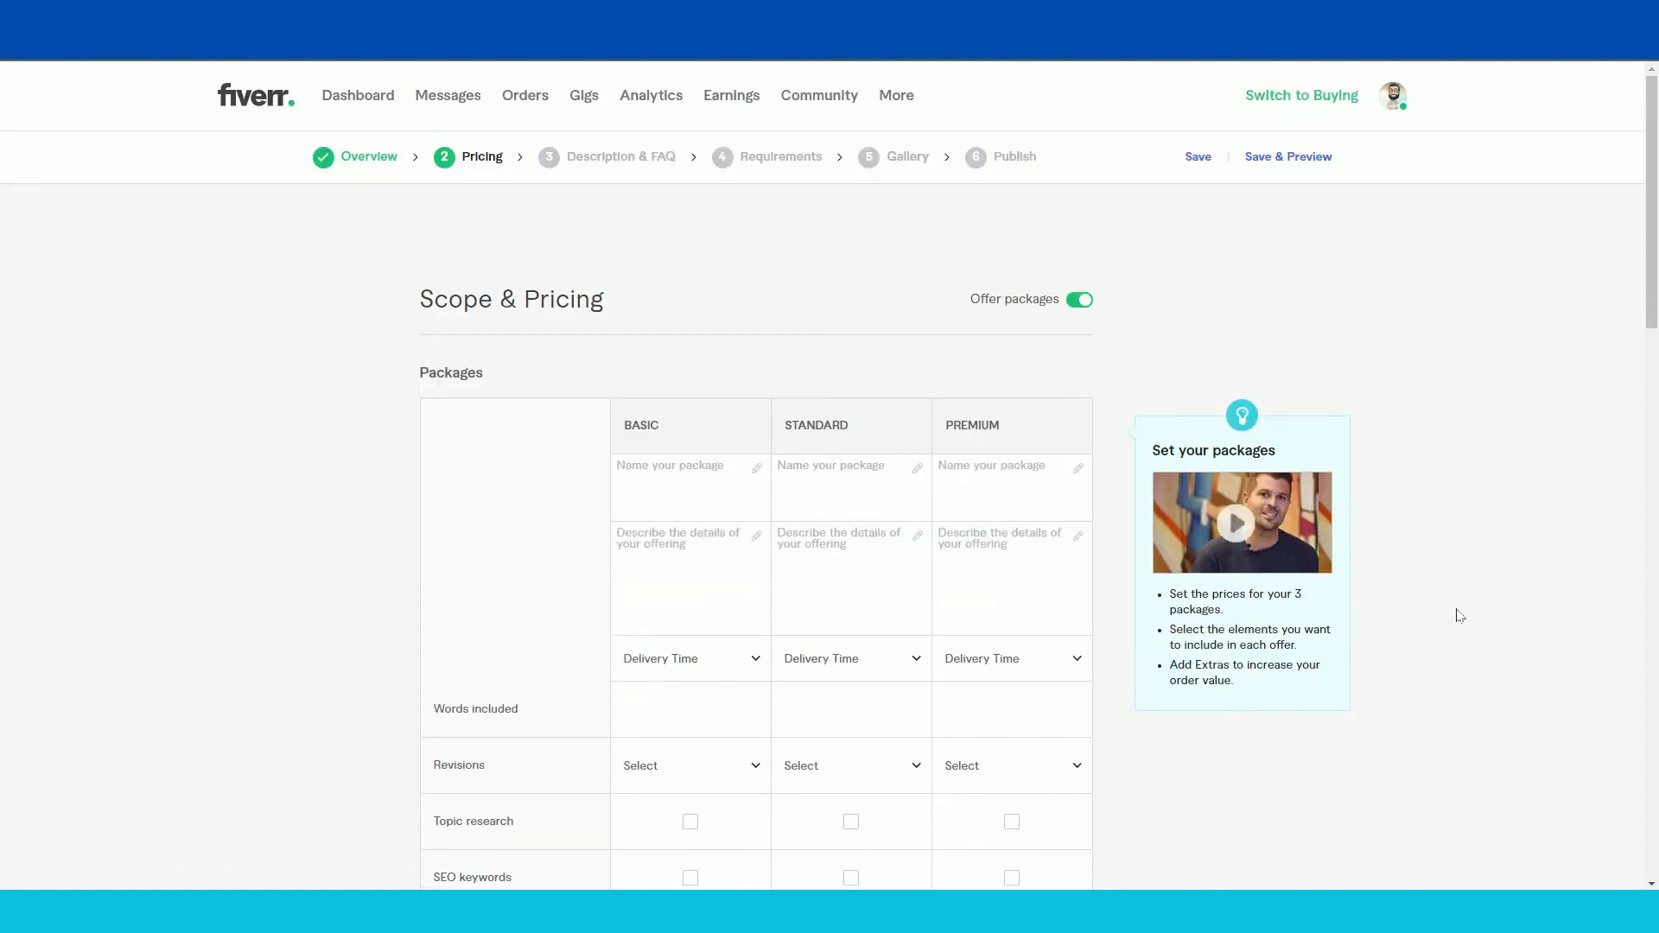
pyautogui.scroll(-3, 1095, 317)
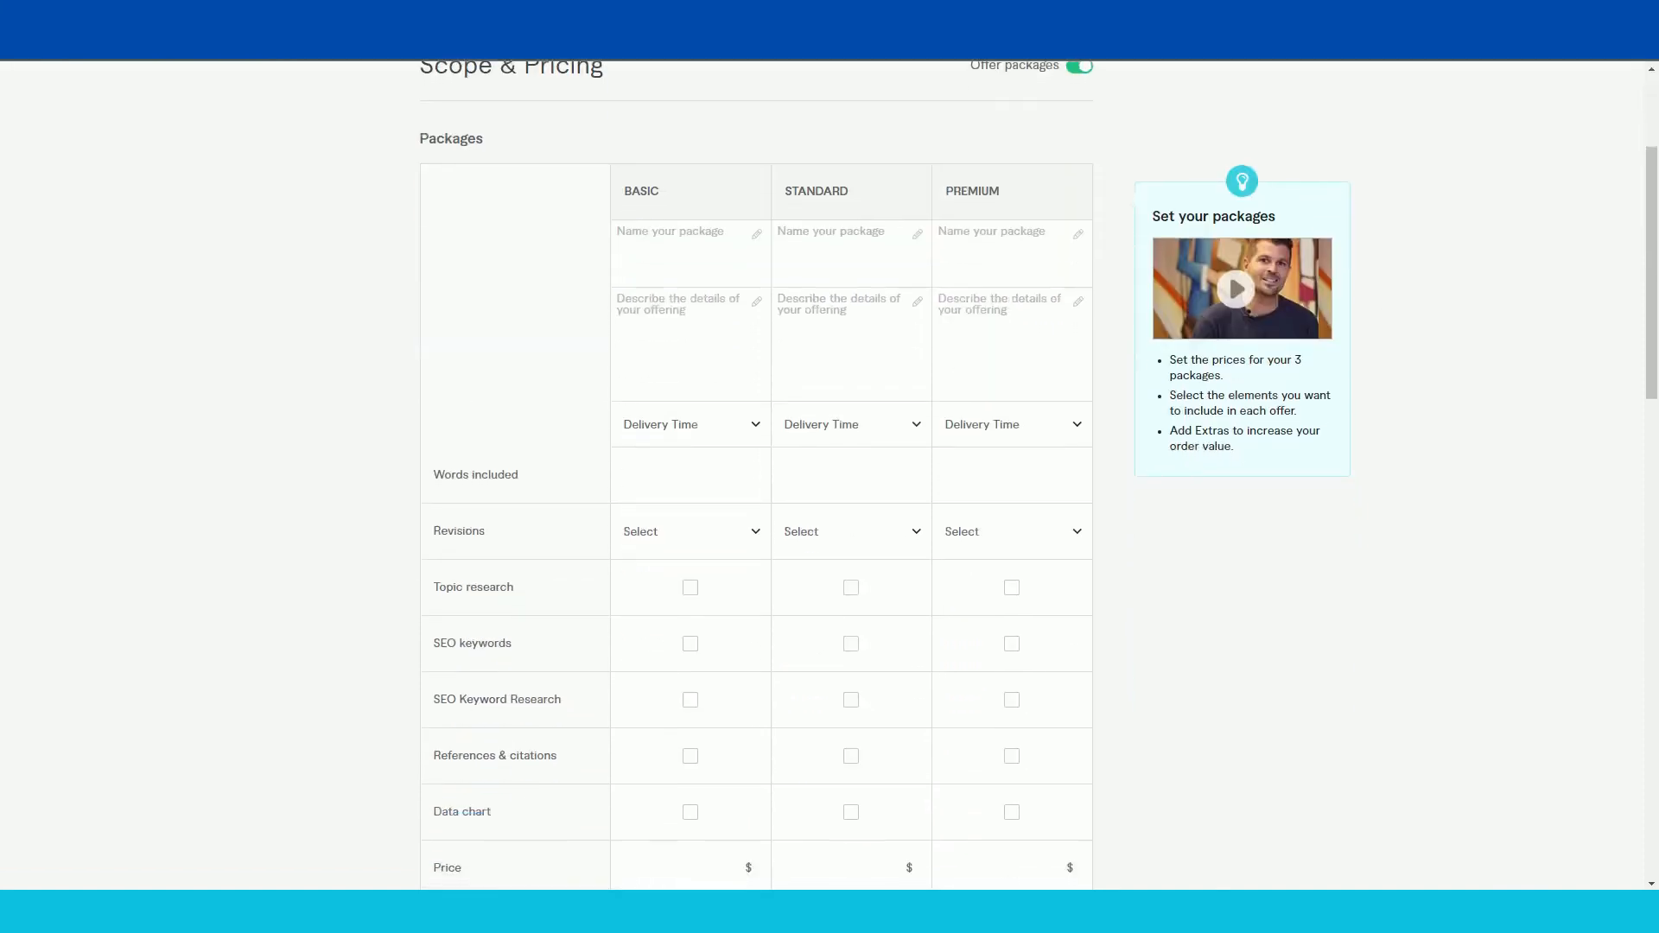
pyautogui.scroll(3, 1192, 190)
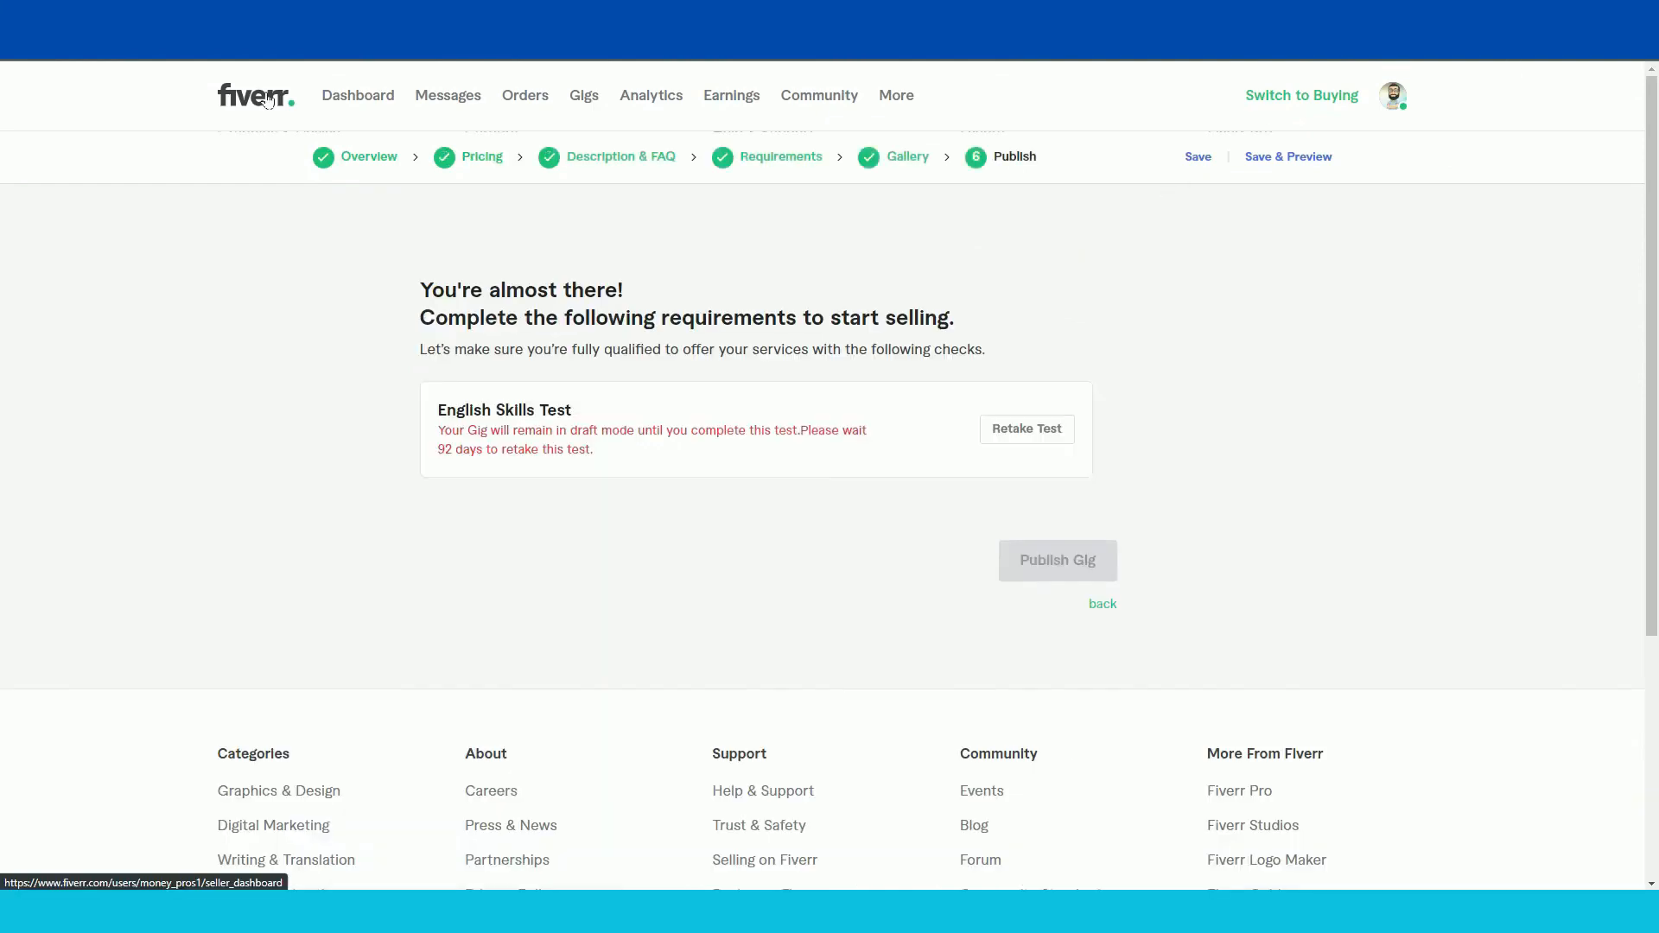
# Return to the seller dashboard via the Fiverr logo and scroll through it
pyautogui.click(266, 98)
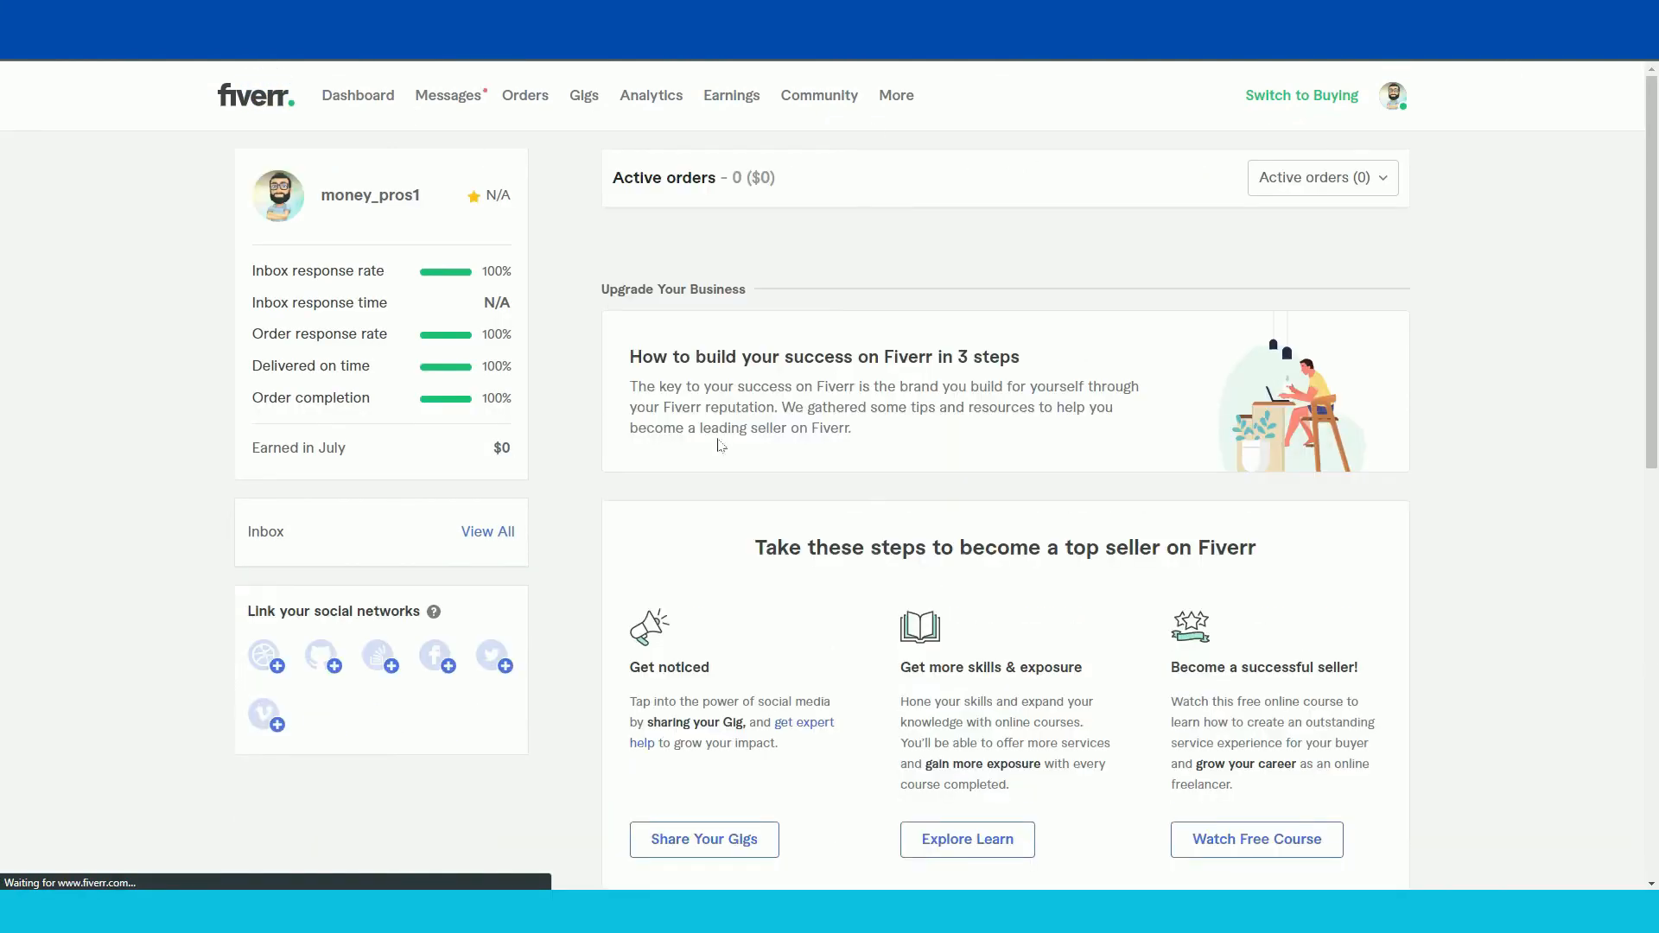
pyautogui.scroll(-10, 754, 334)
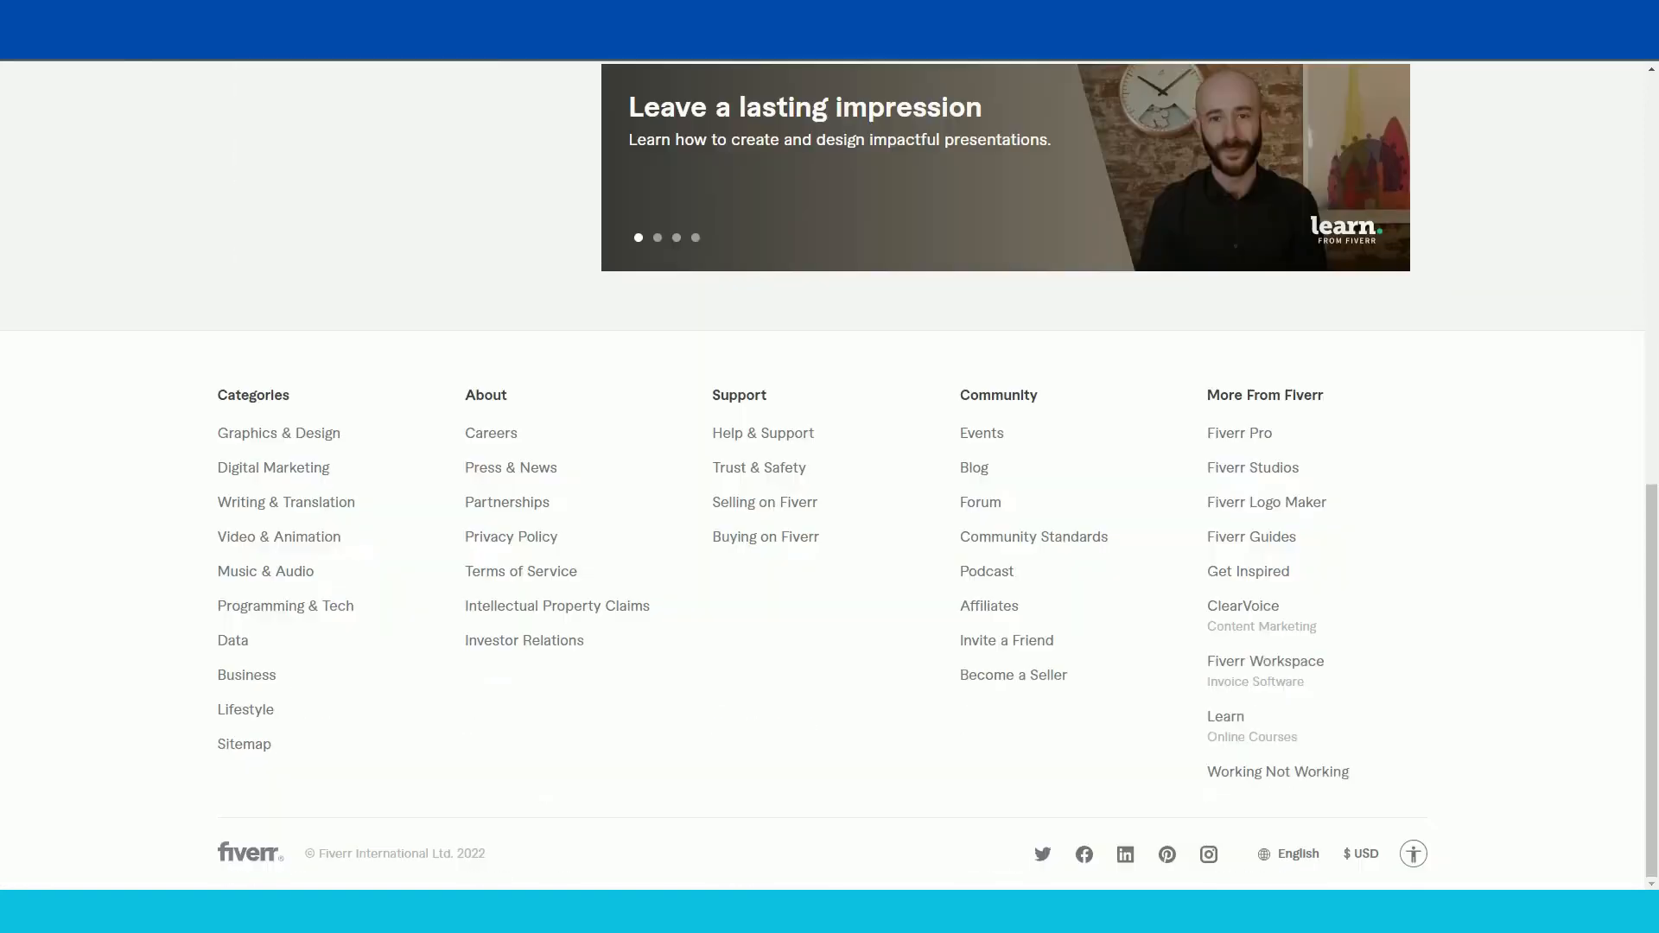
pyautogui.scroll(10, 754, 334)
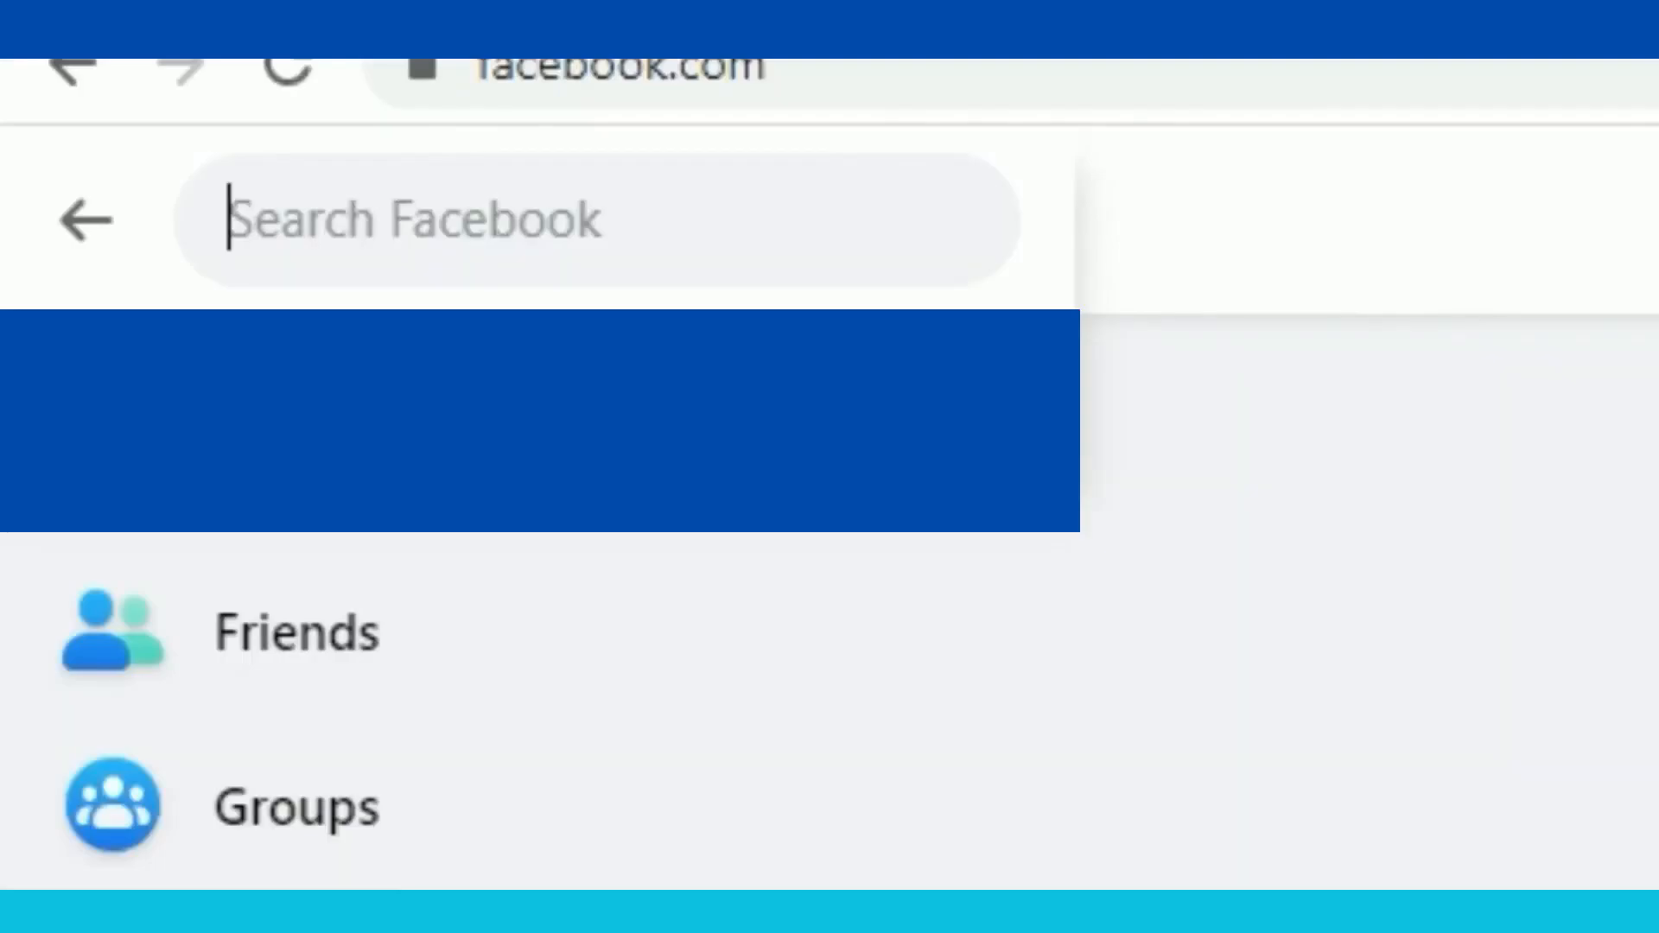
# Search Facebook for 'Get fiver project'
pyautogui.write('G')
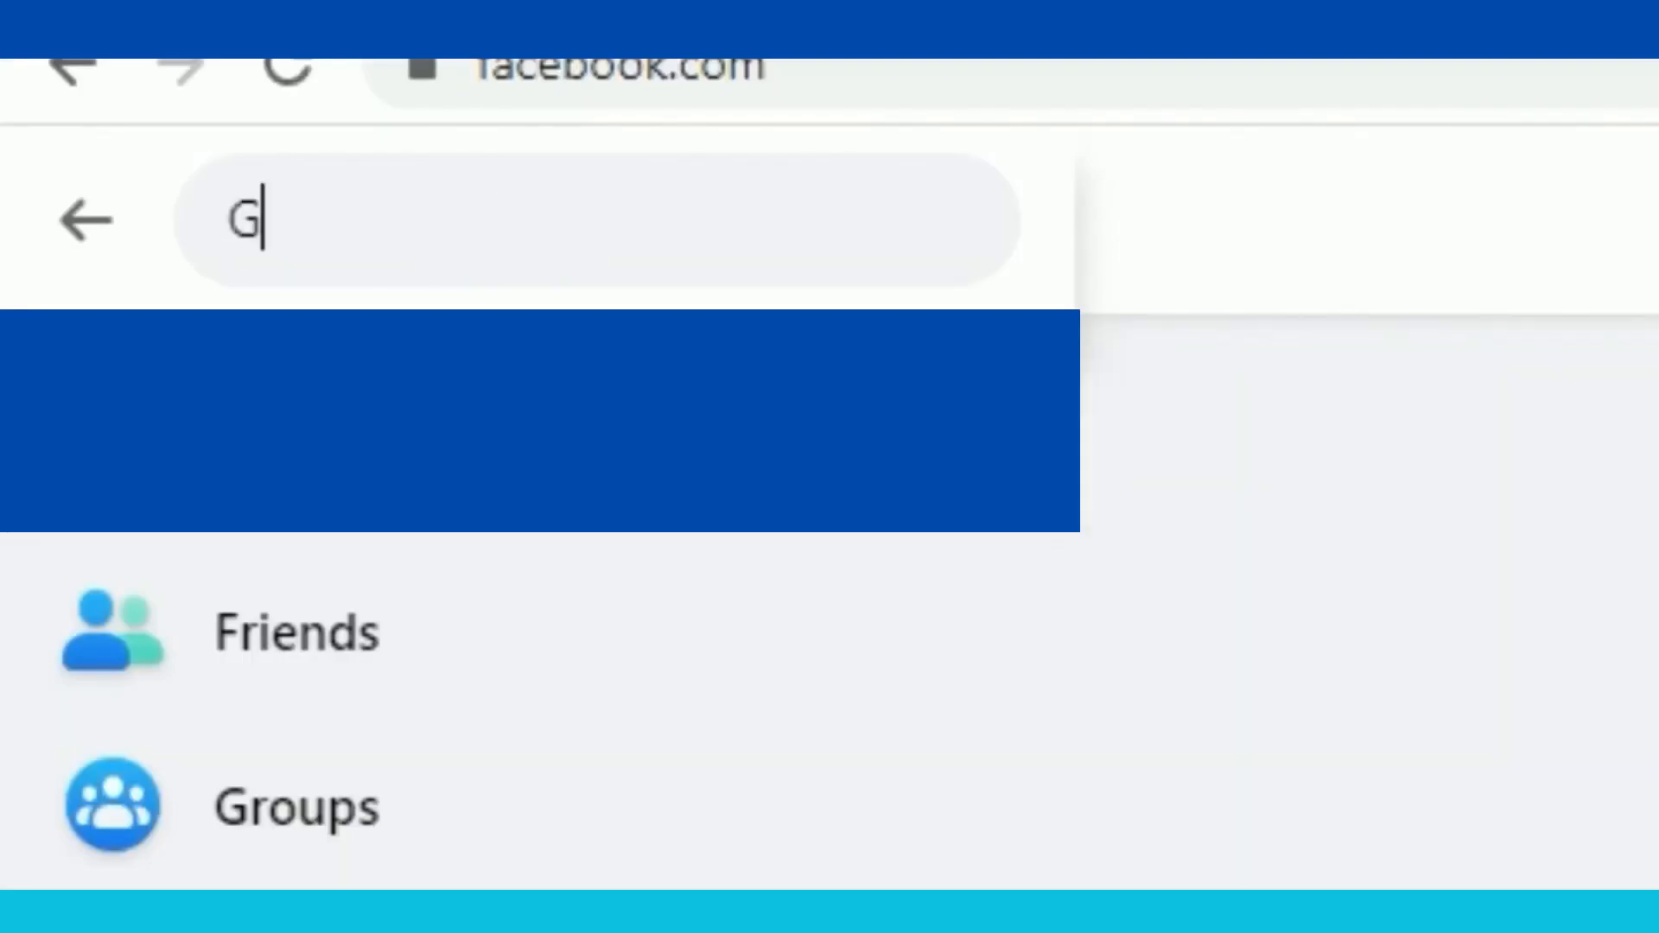
pyautogui.write('et fiver project')
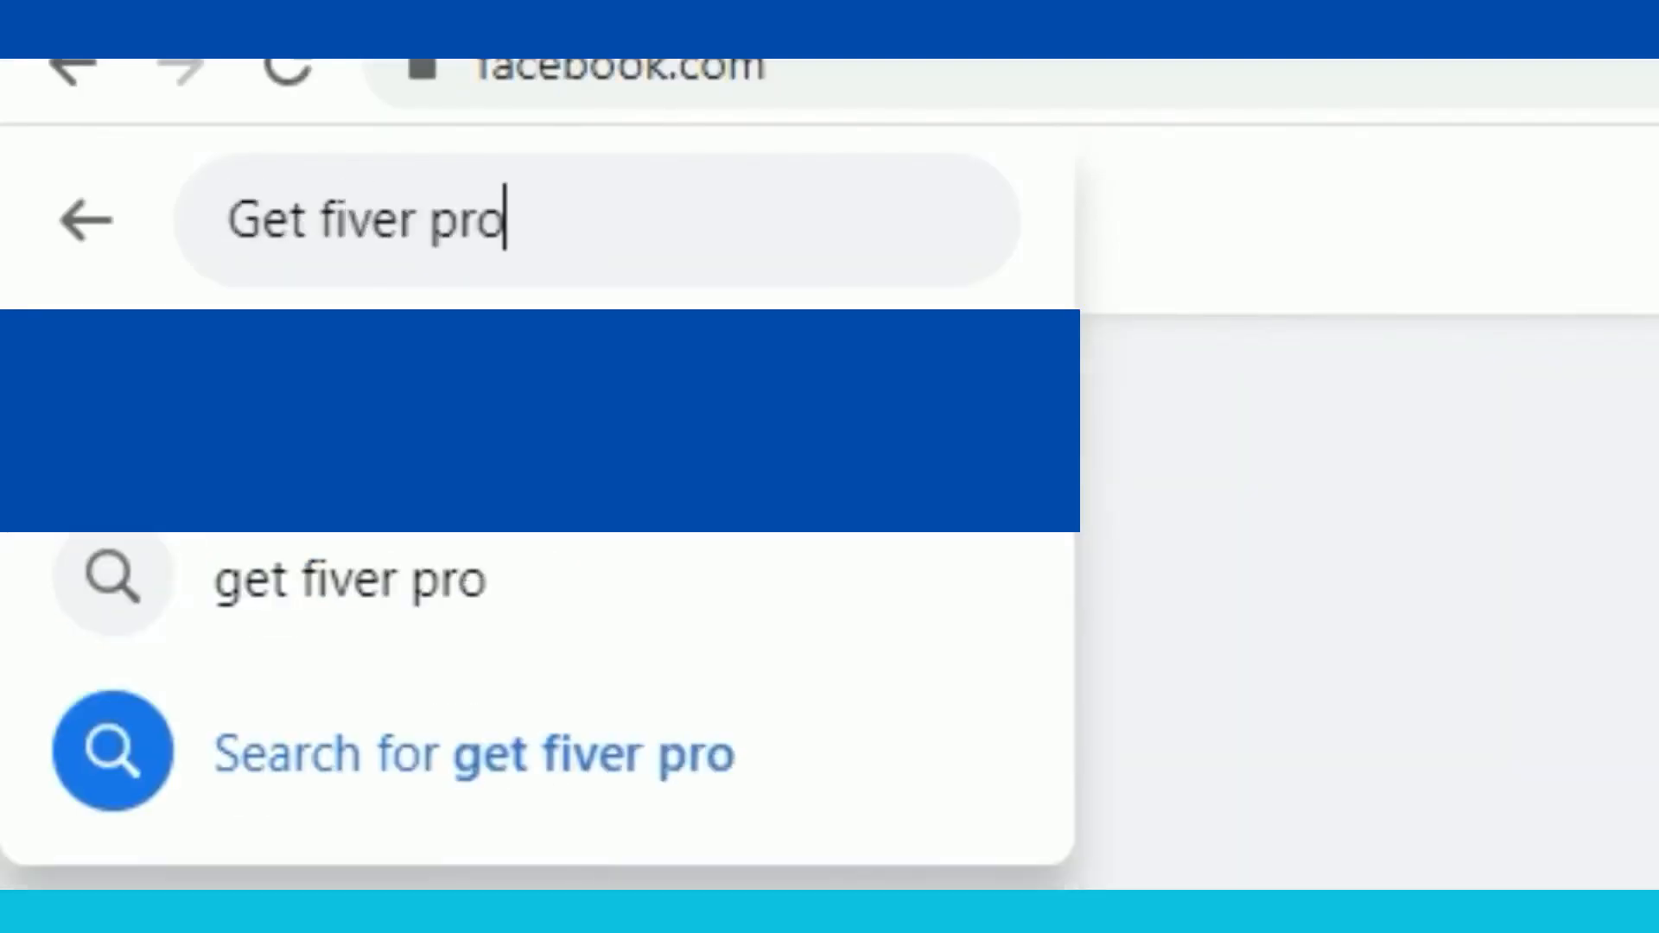
pyautogui.press('Return')
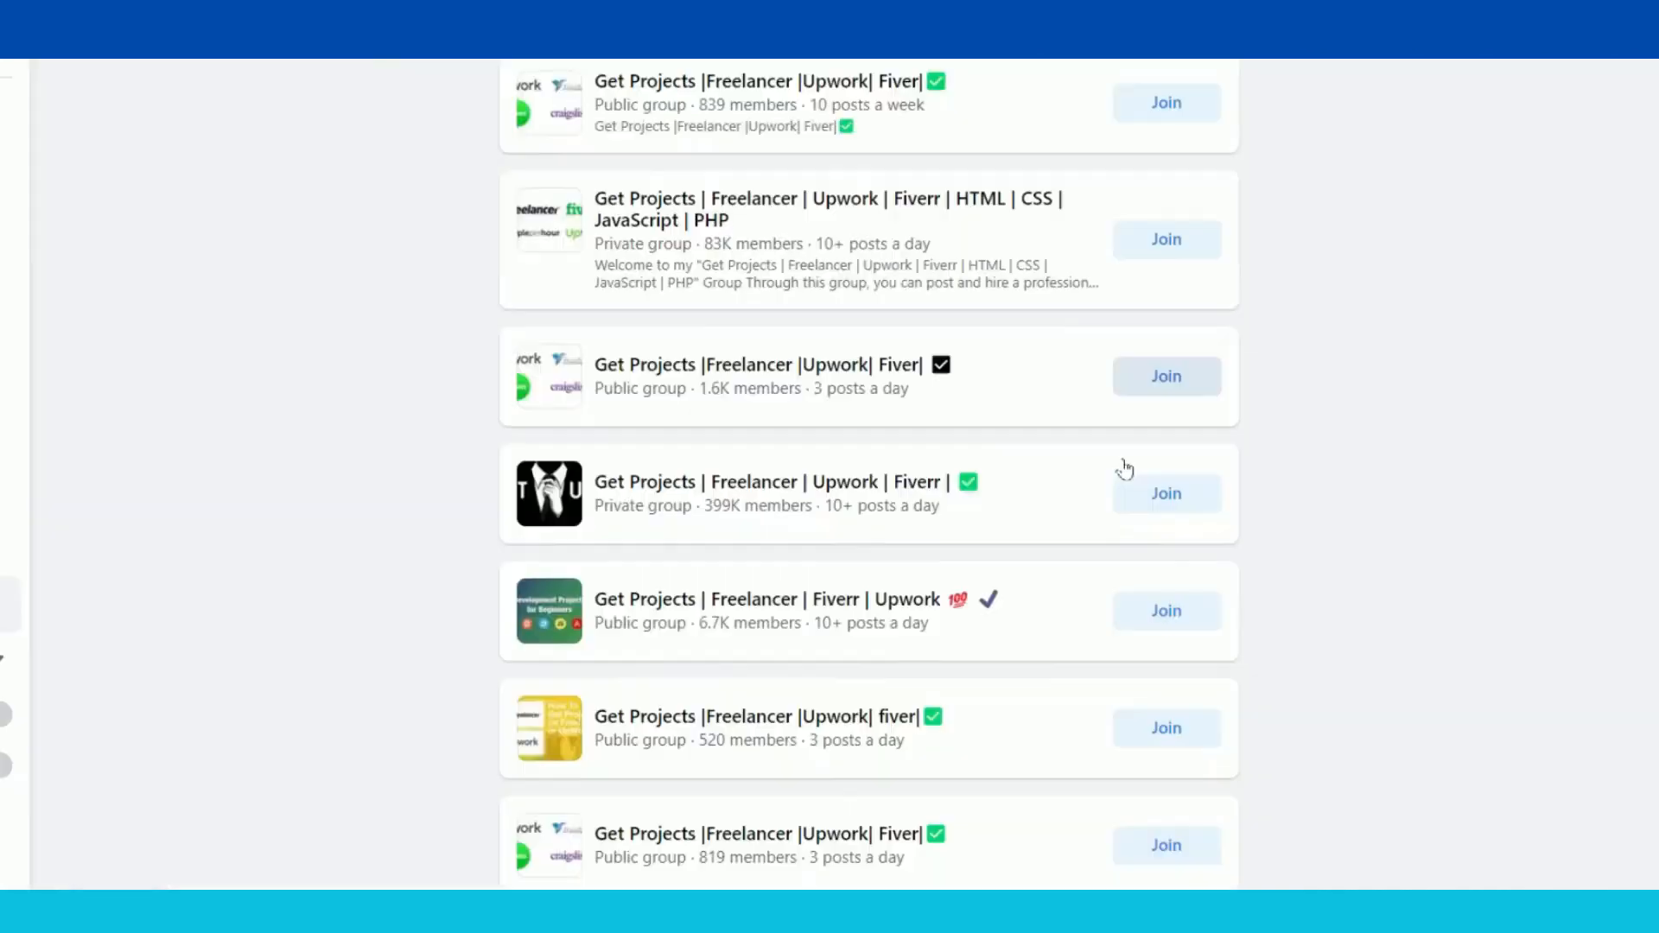
# Scroll through the results and the Get Projects |Freelancer |Upwork| Fiver| group's posts
pyautogui.scroll(-3, 1125, 467)
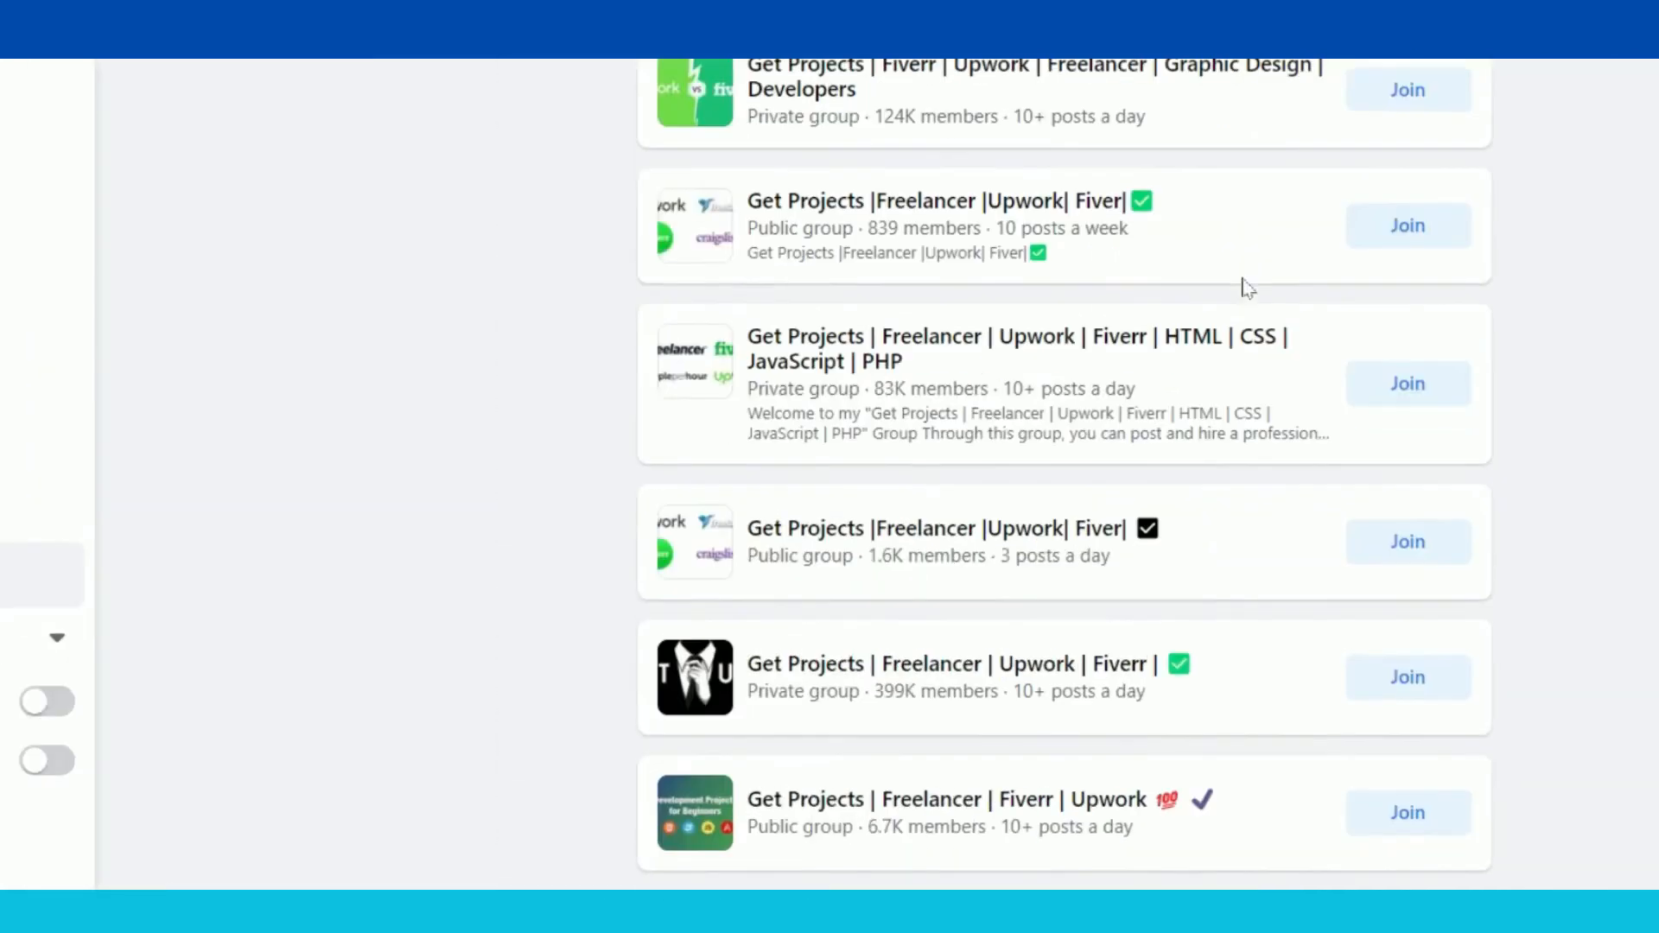
pyautogui.scroll(-10, 1026, 354)
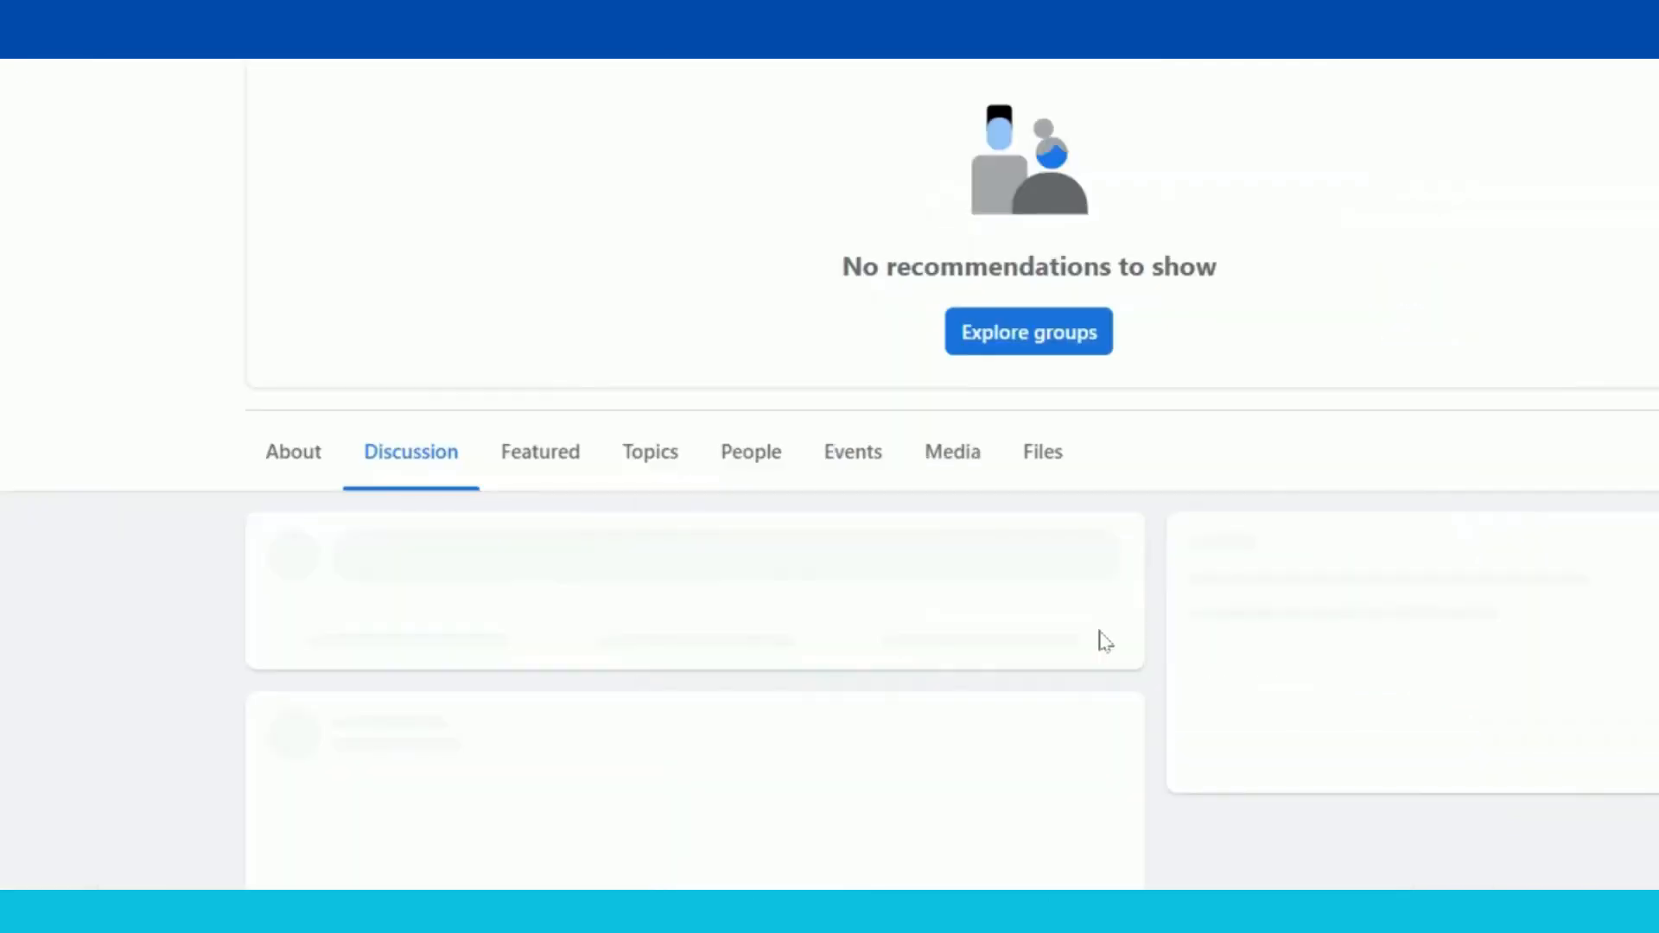
pyautogui.scroll(-1, 1099, 641)
pyautogui.scroll(-10, 456, 488)
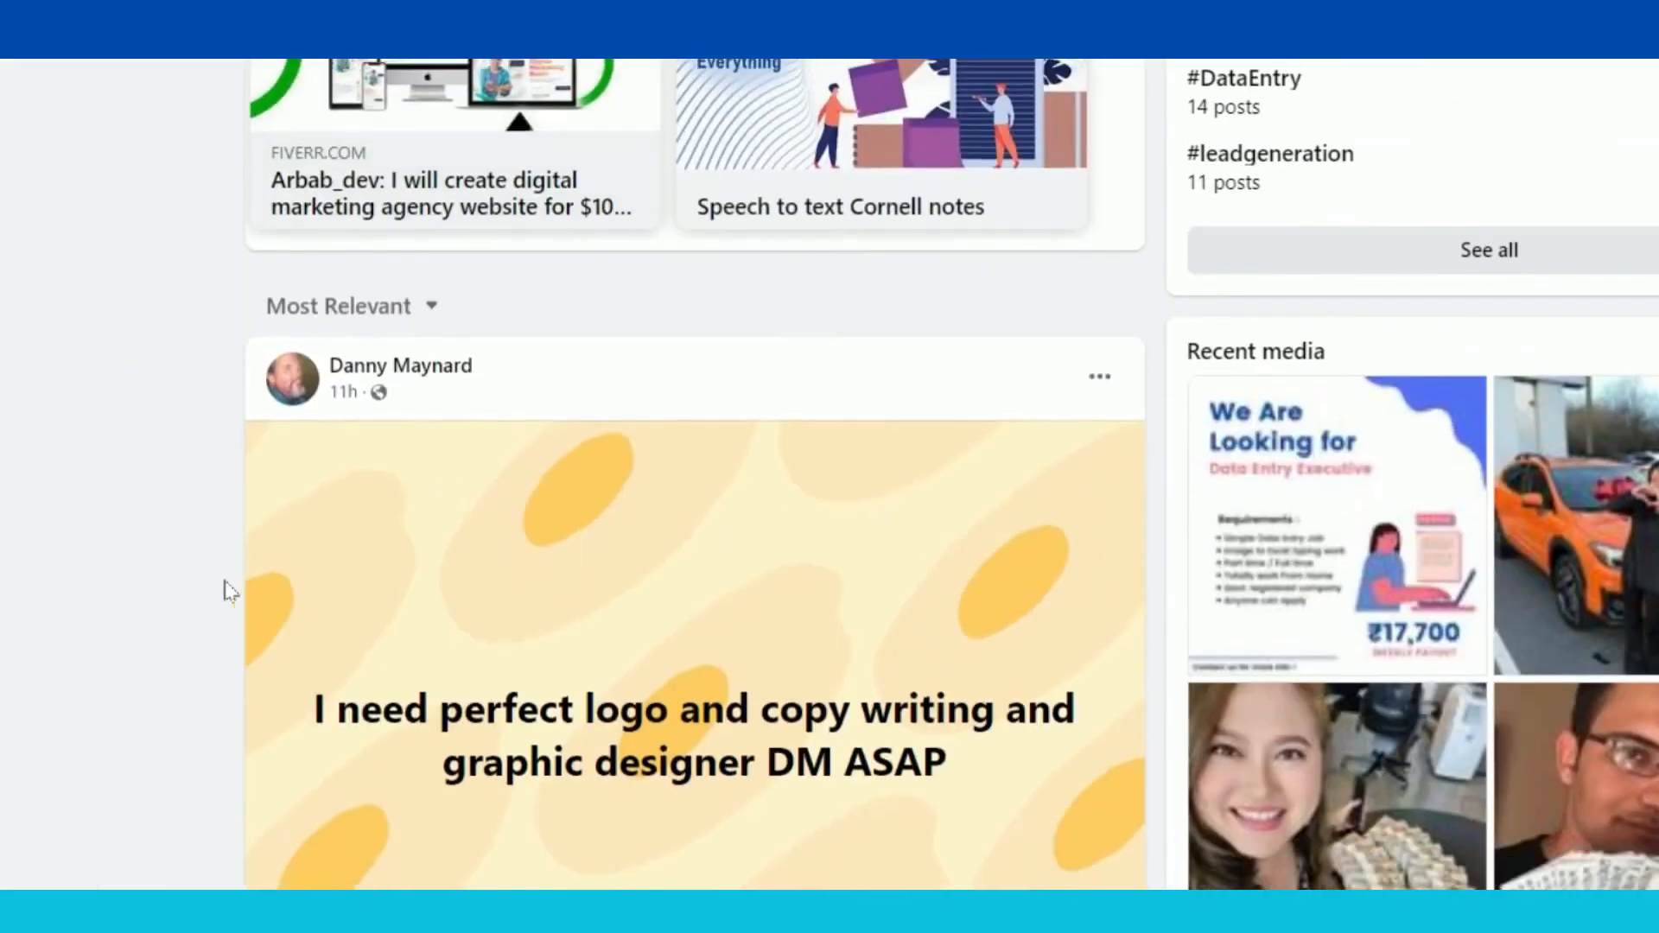
pyautogui.scroll(-4, 130, 477)
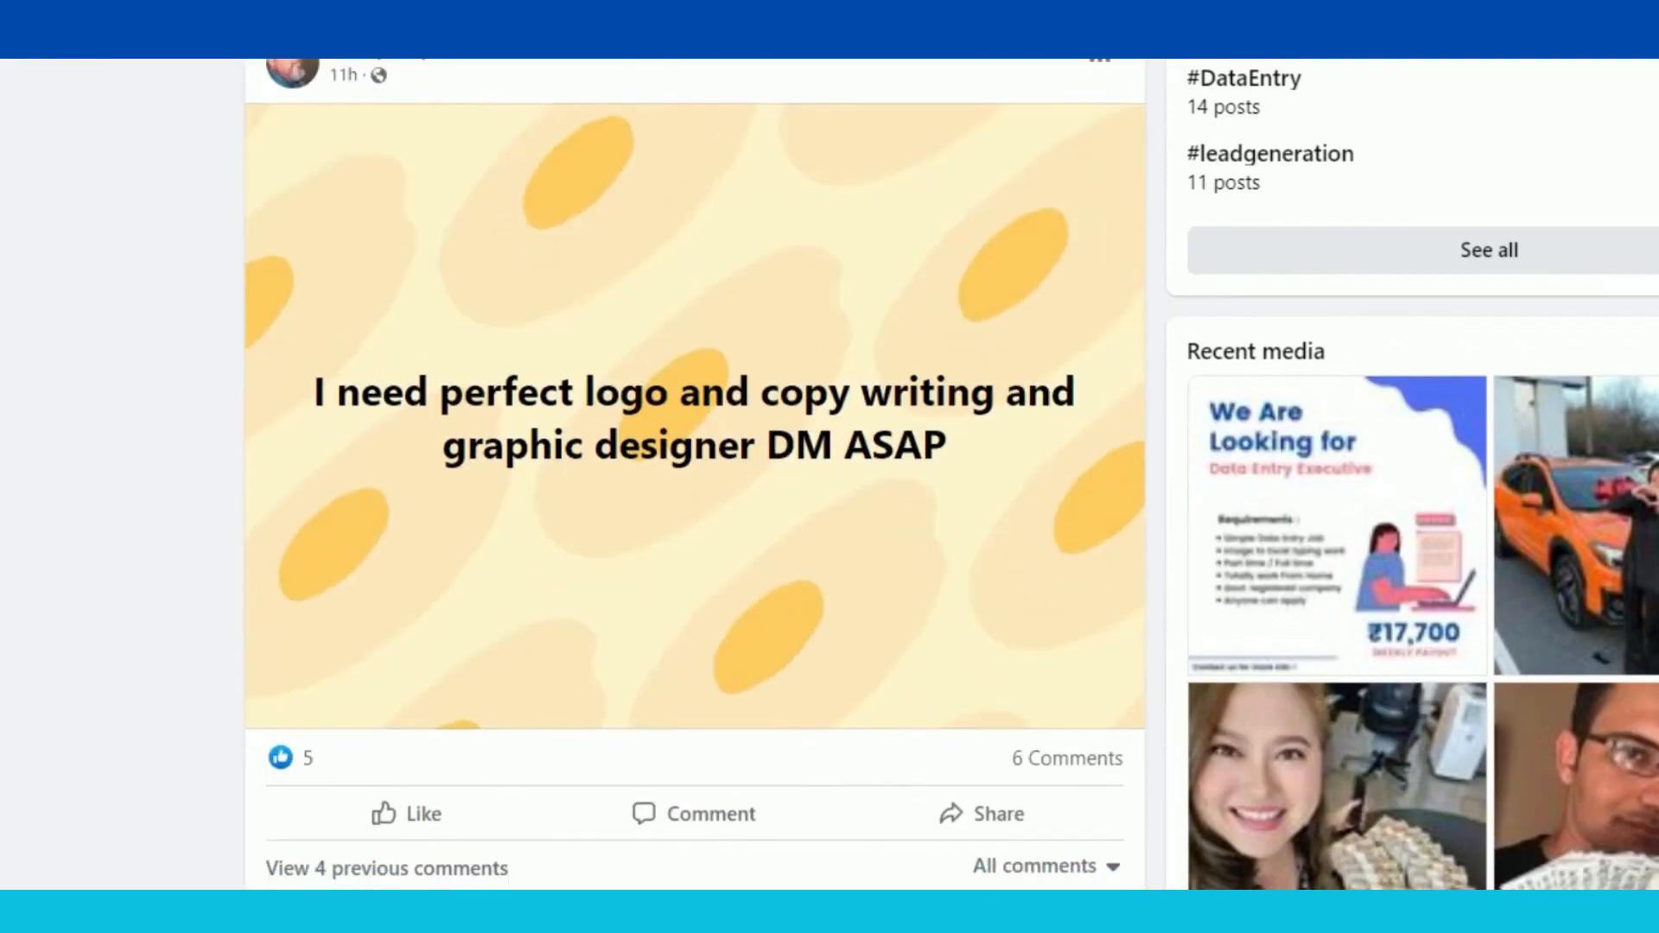
pyautogui.scroll(-4, 528, 519)
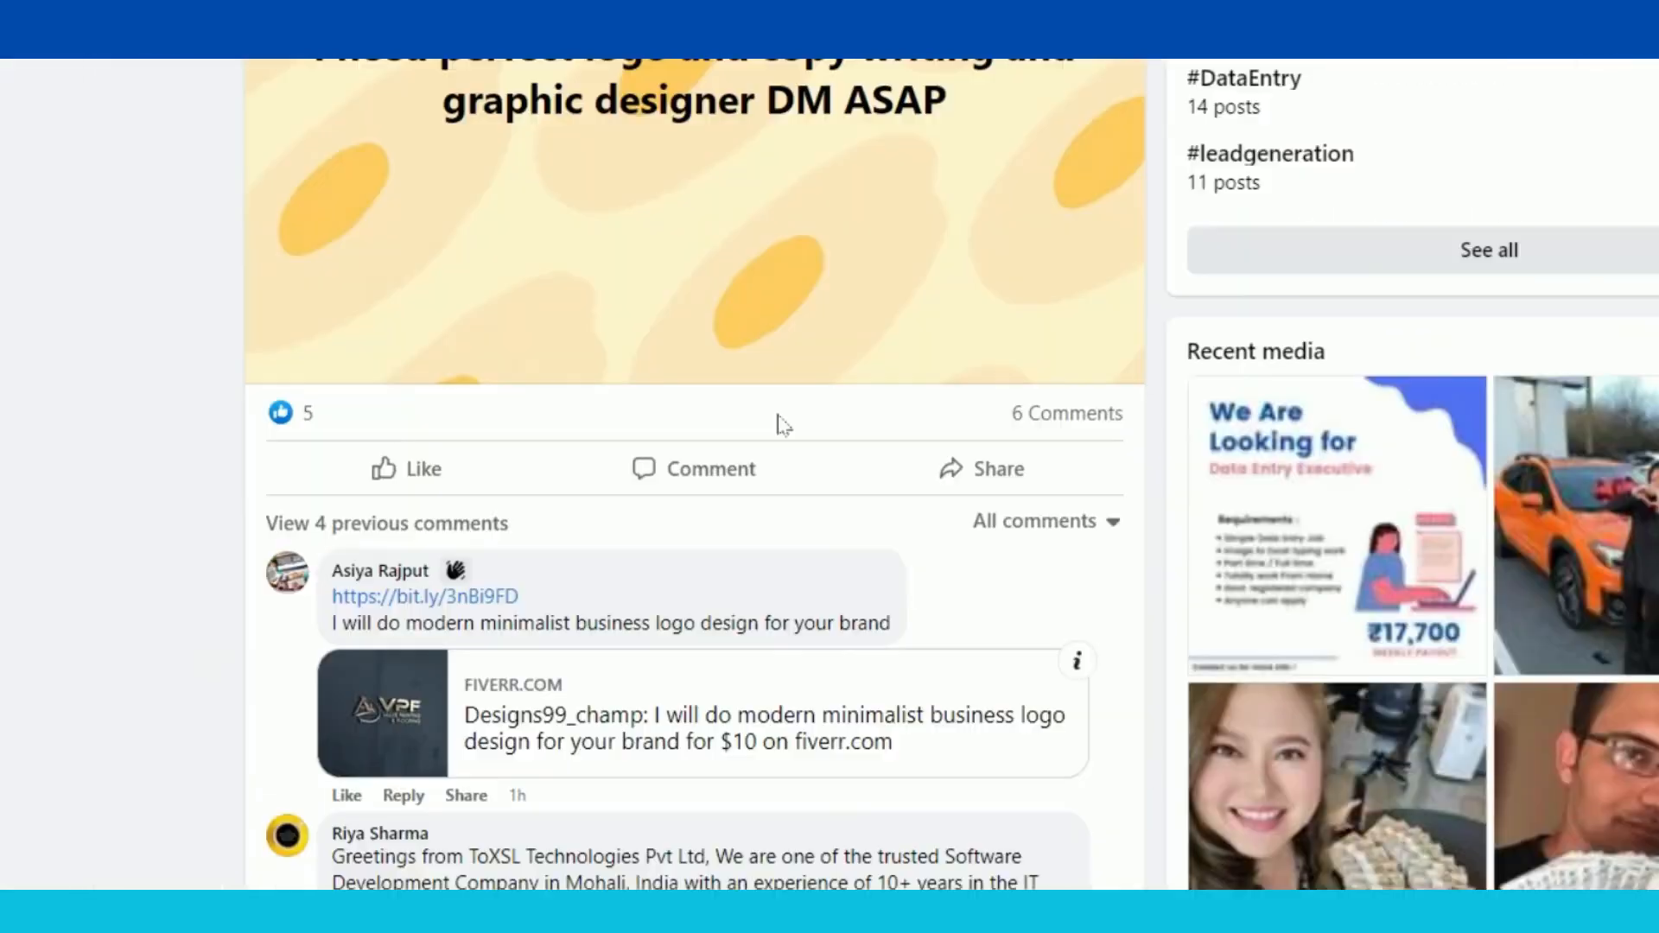
pyautogui.scroll(-9, 781, 425)
pyautogui.scroll(-20, 781, 425)
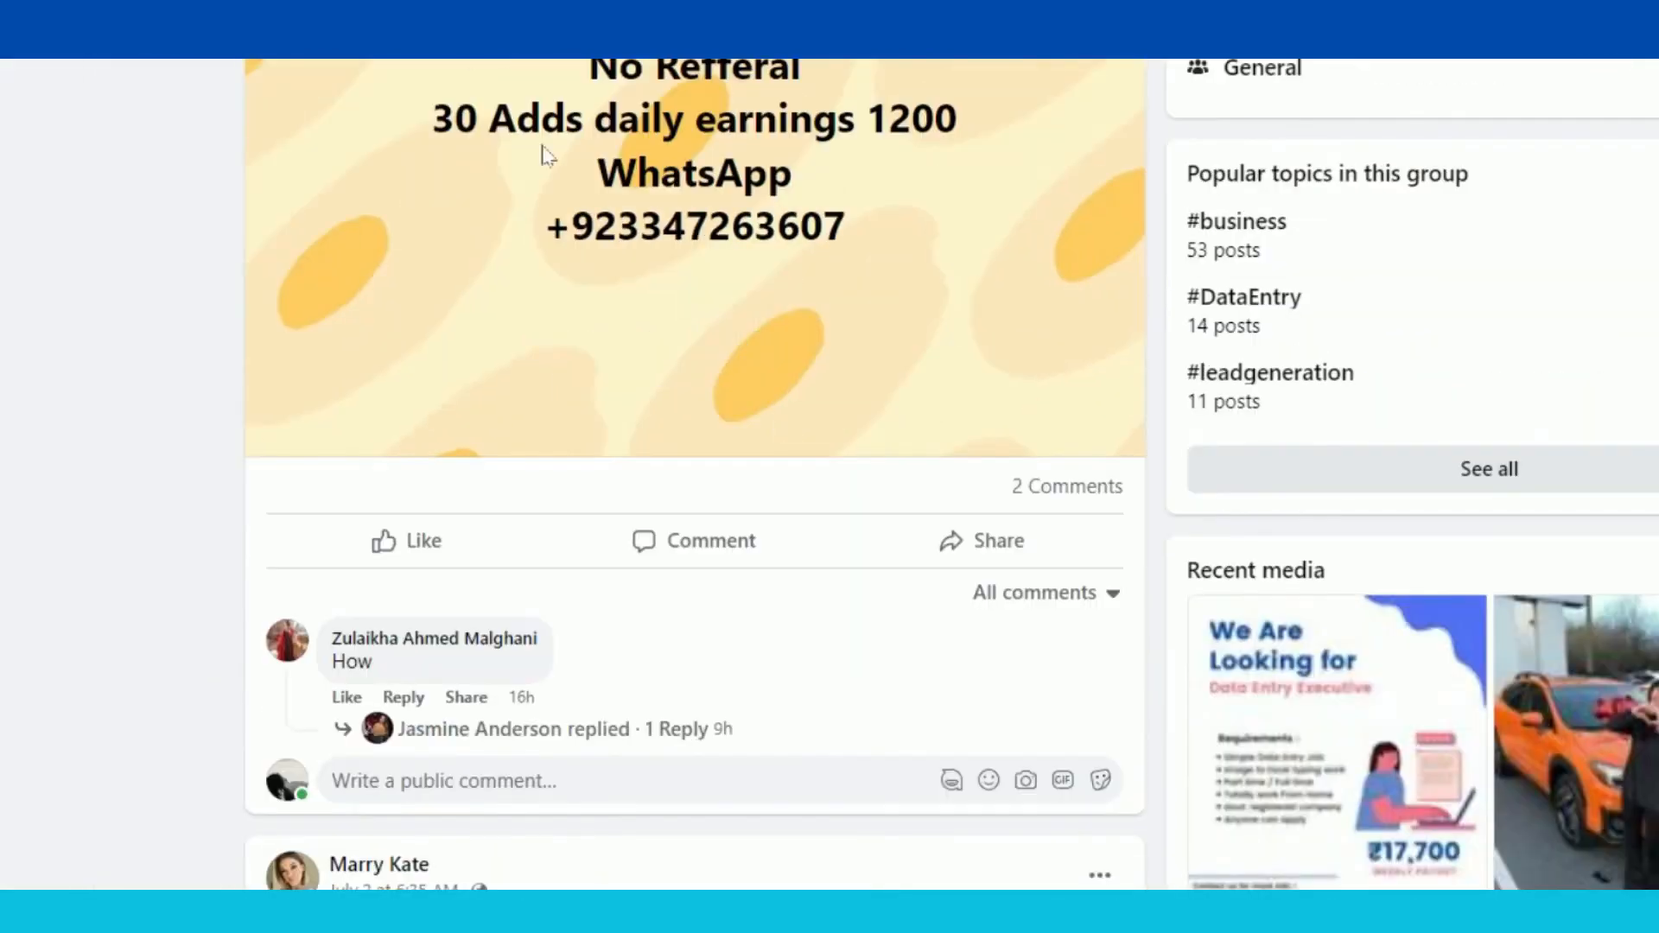
pyautogui.scroll(-9, 803, 230)
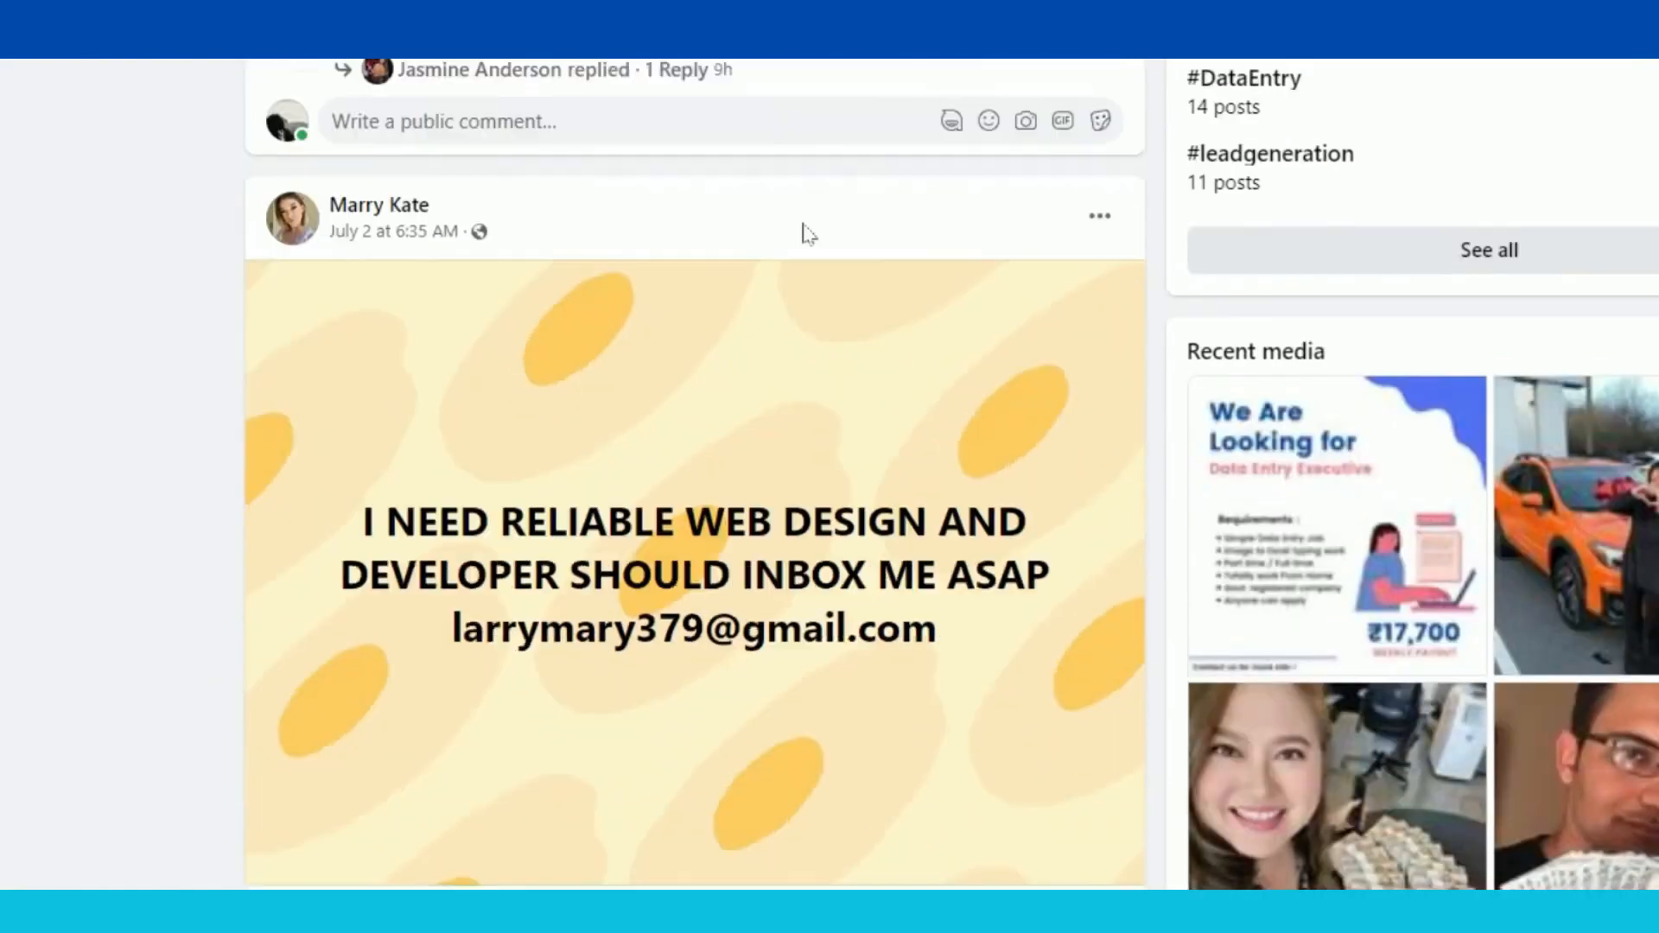
pyautogui.scroll(9, 800, 233)
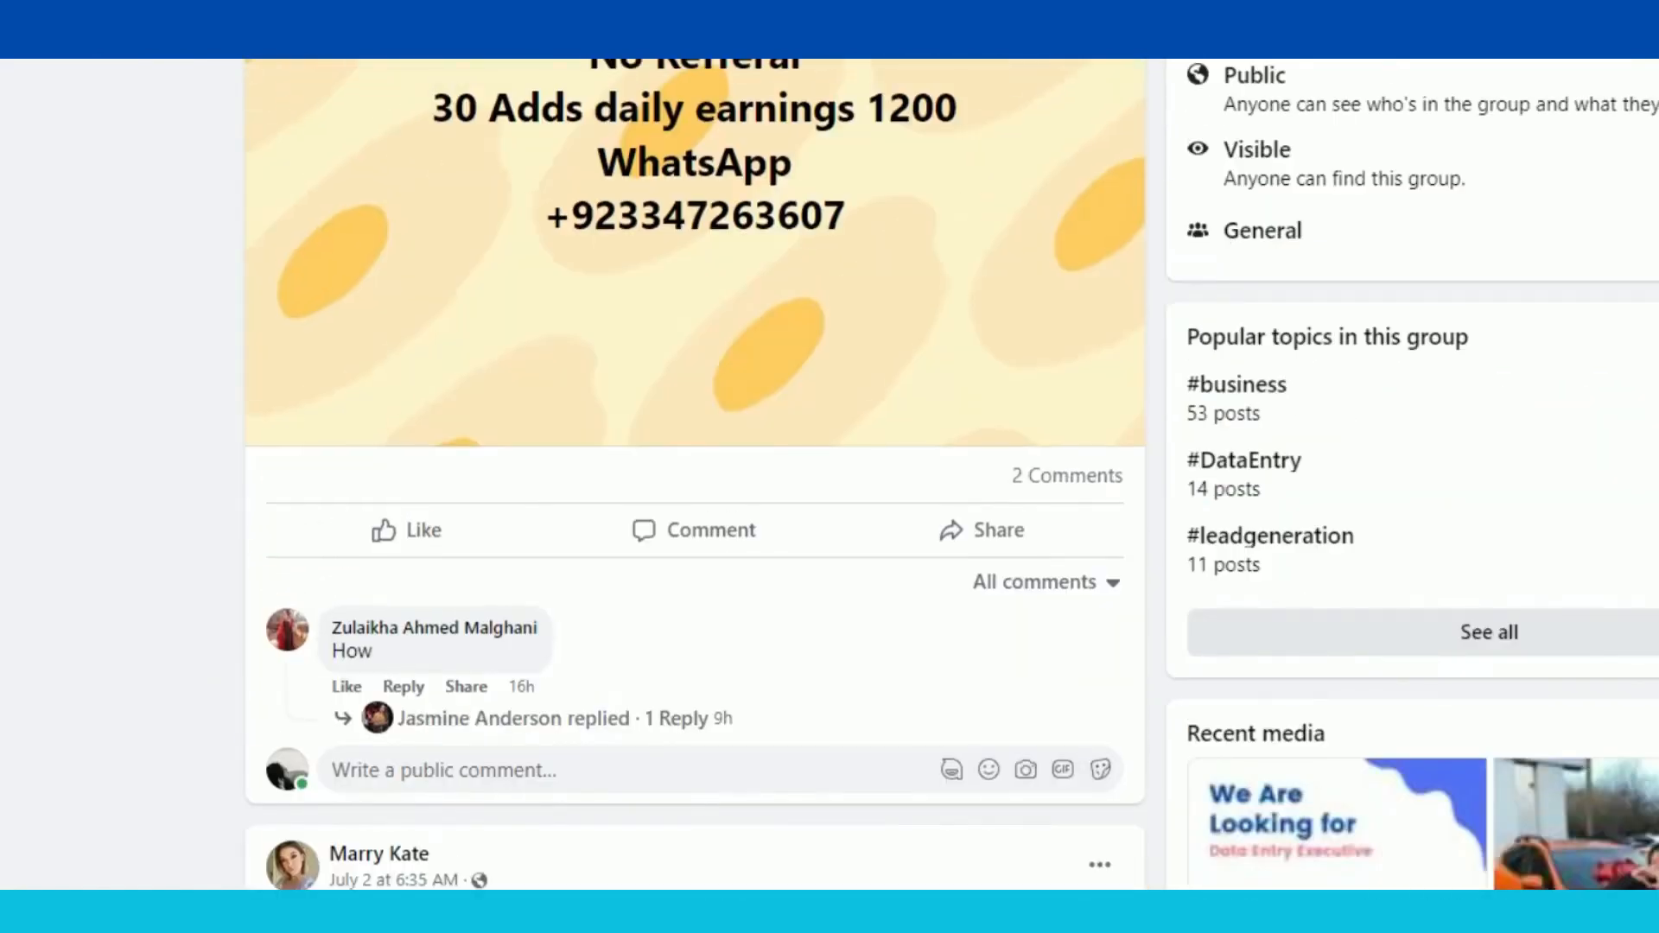
pyautogui.scroll(-12, 803, 232)
pyautogui.scroll(-15, 562, 389)
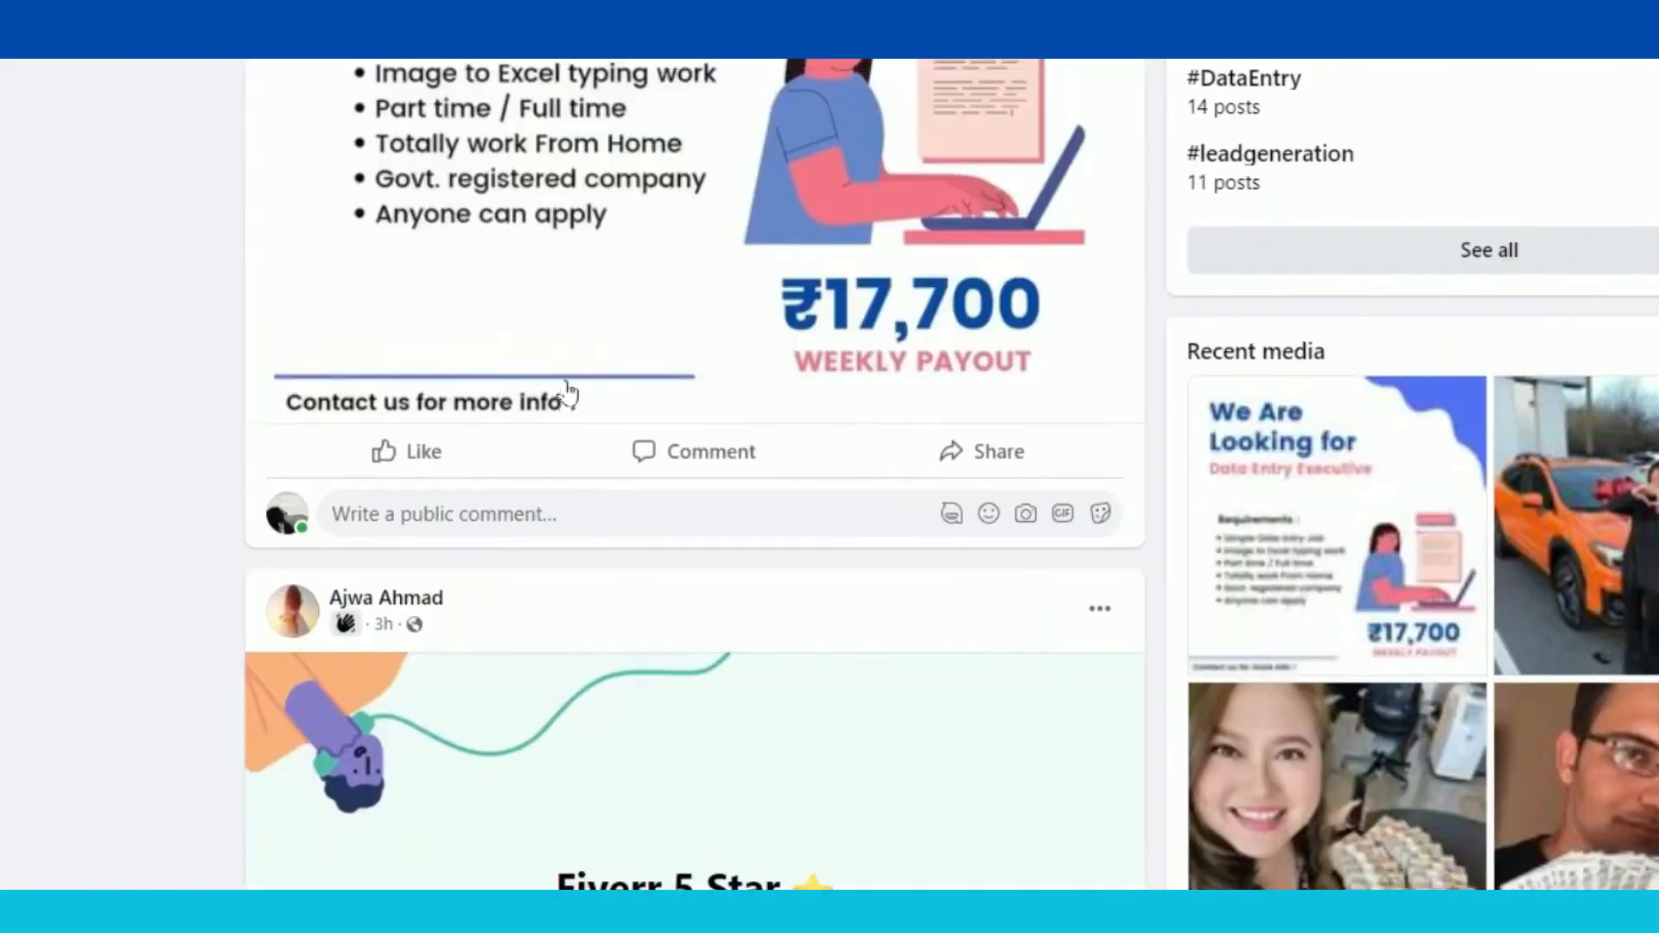
pyautogui.scroll(9, 563, 389)
pyautogui.scroll(-9, 464, 399)
pyautogui.scroll(-10, 463, 398)
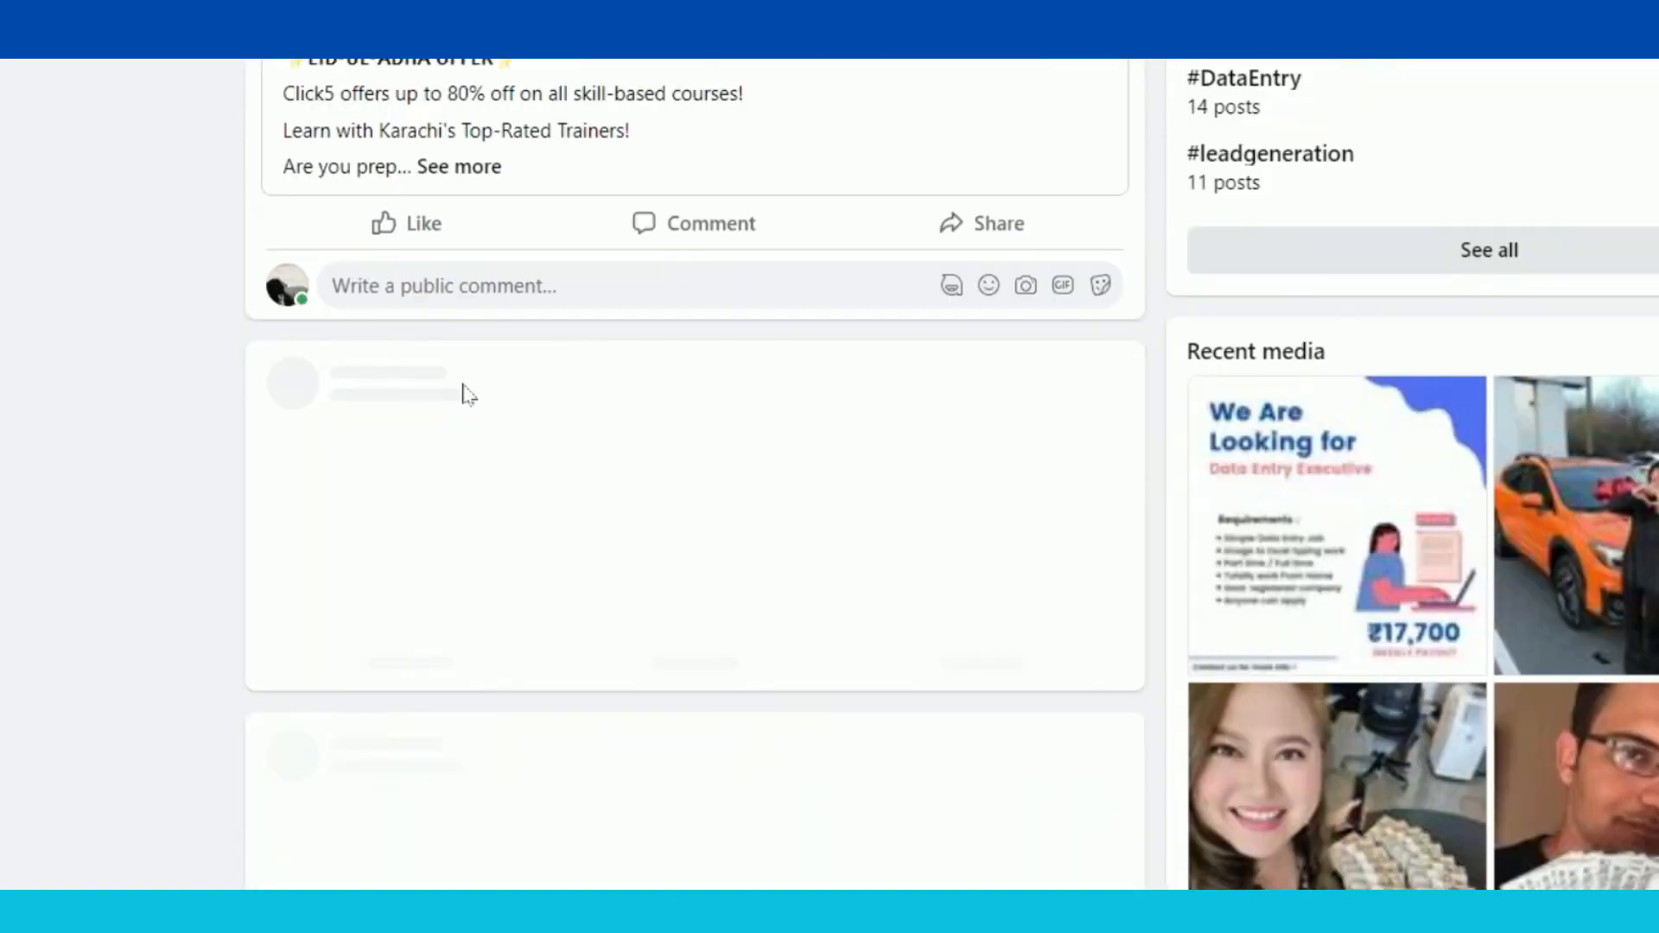
pyautogui.scroll(9, 464, 393)
pyautogui.scroll(-9, 463, 394)
pyautogui.scroll(6, 463, 393)
pyautogui.scroll(20, 367, 326)
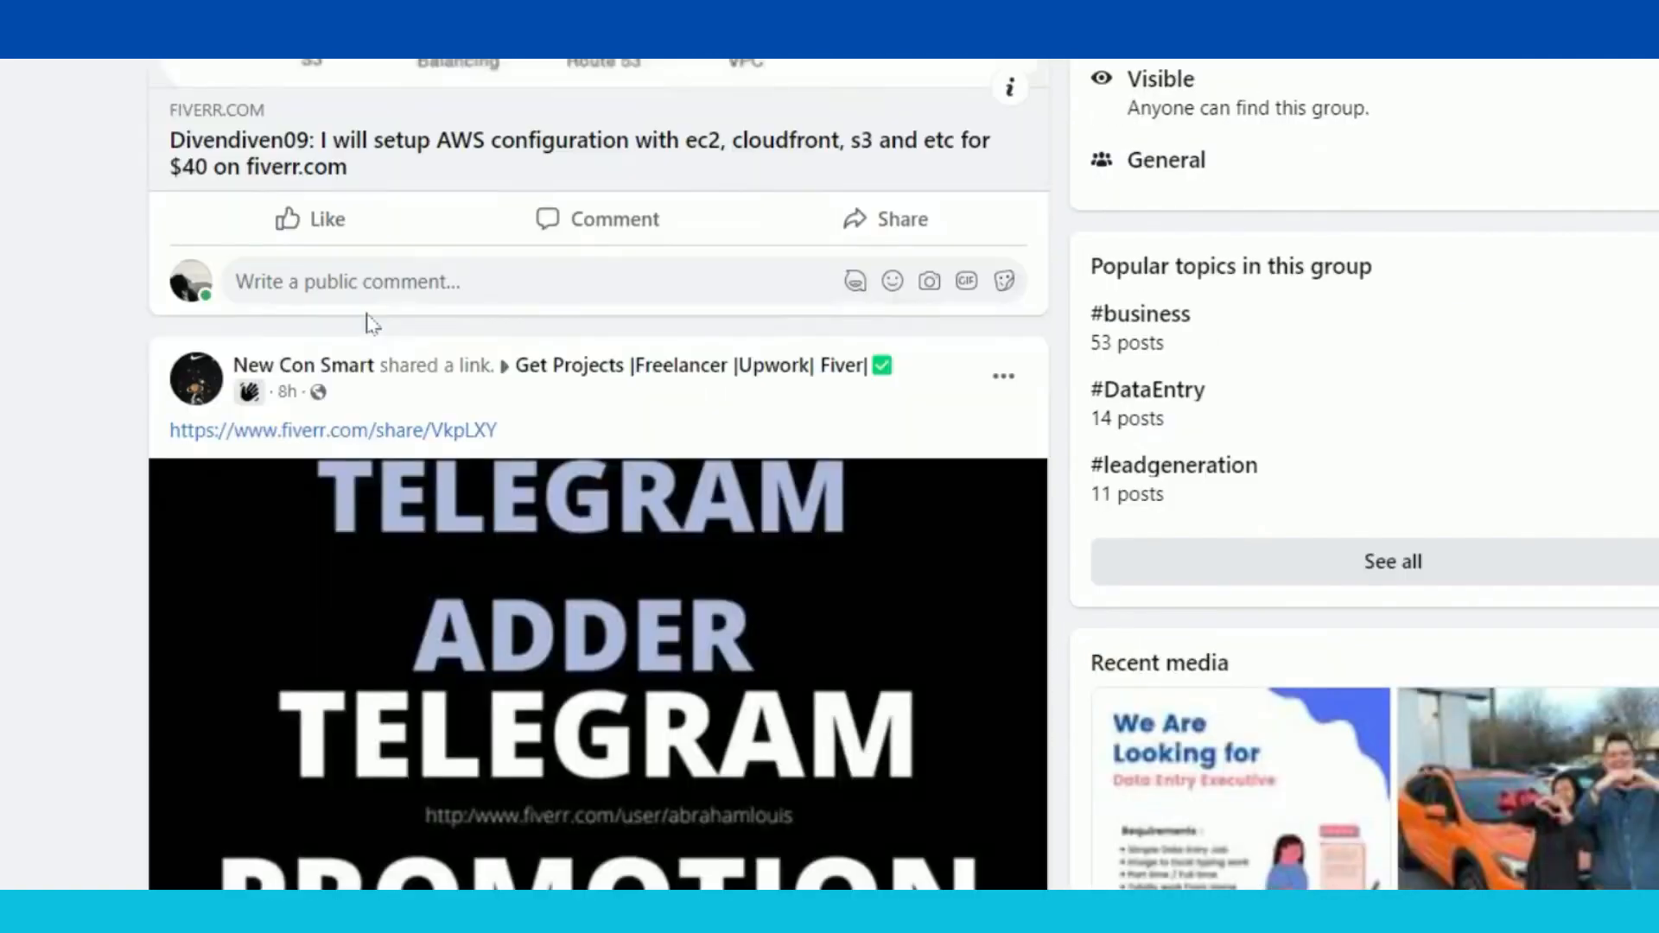
pyautogui.scroll(10, 464, 385)
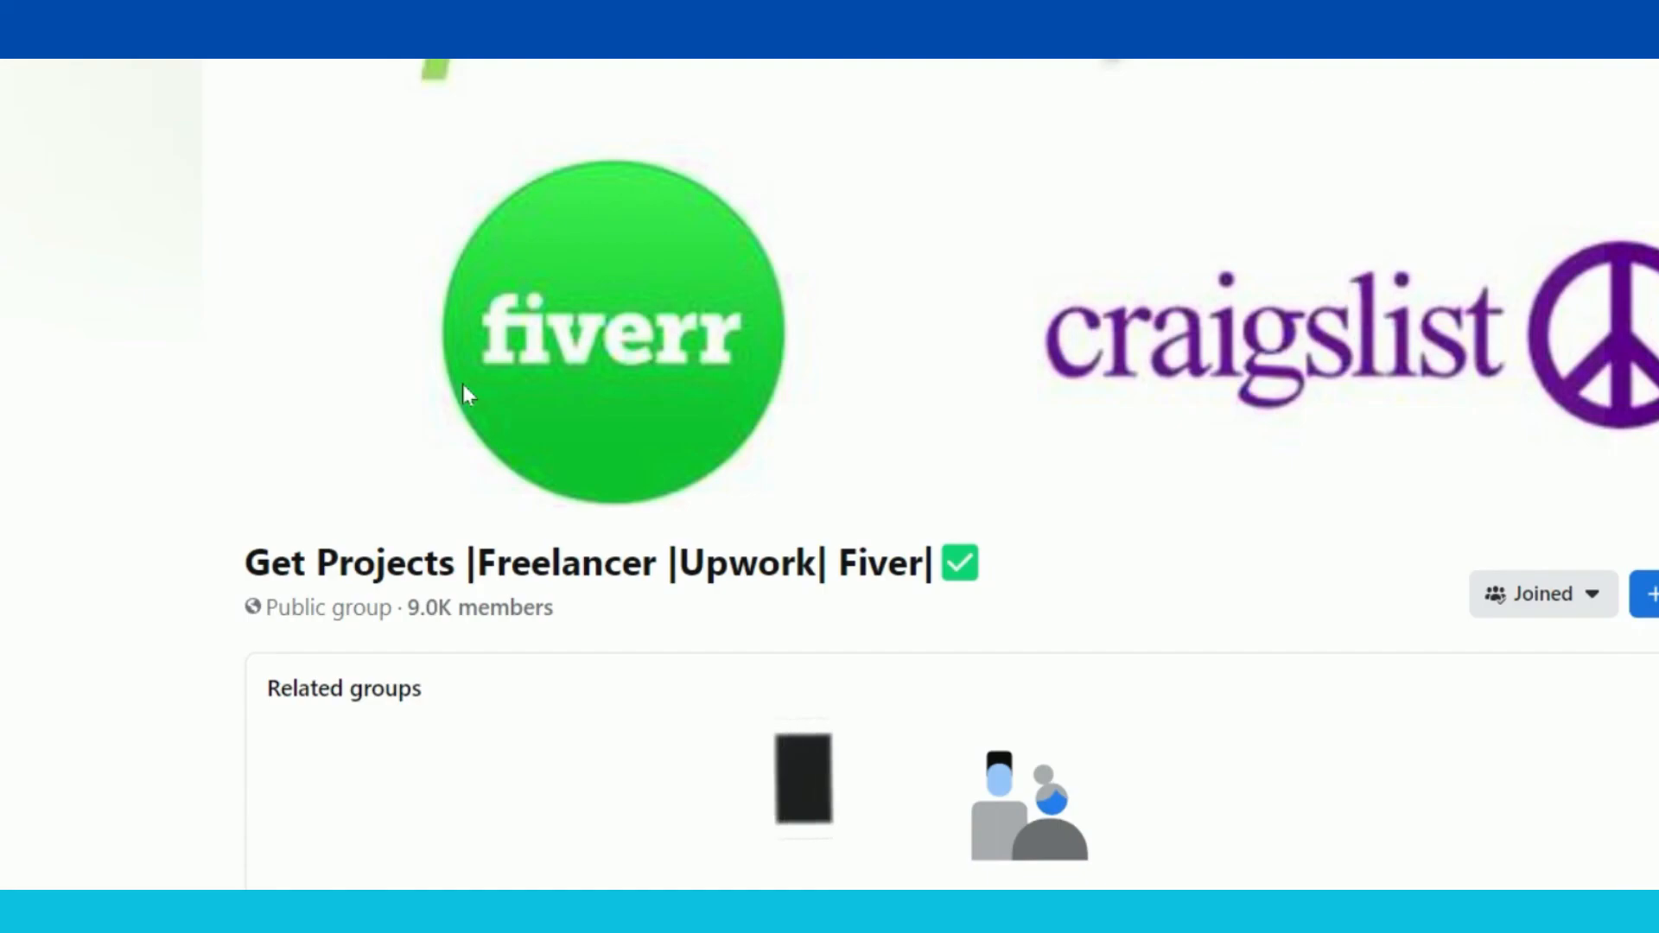
pyautogui.scroll(-10, 463, 386)
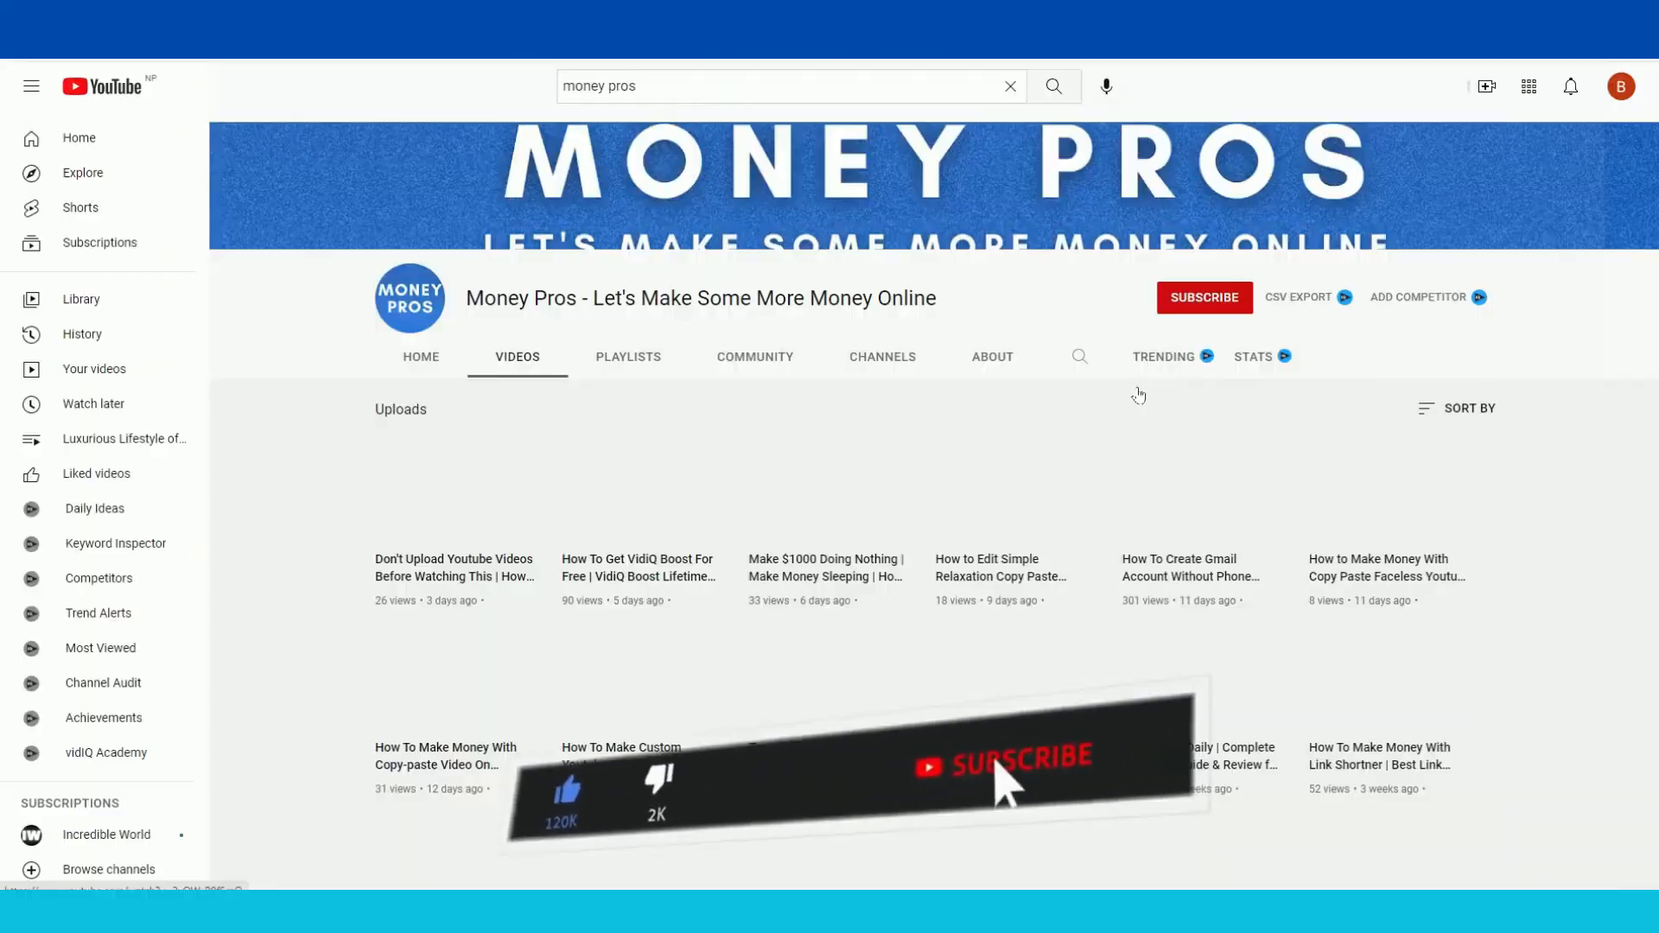
# Scroll through the Money Pros channel's uploaded videos, including the CPA marketing series
pyautogui.scroll(-2, 1140, 394)
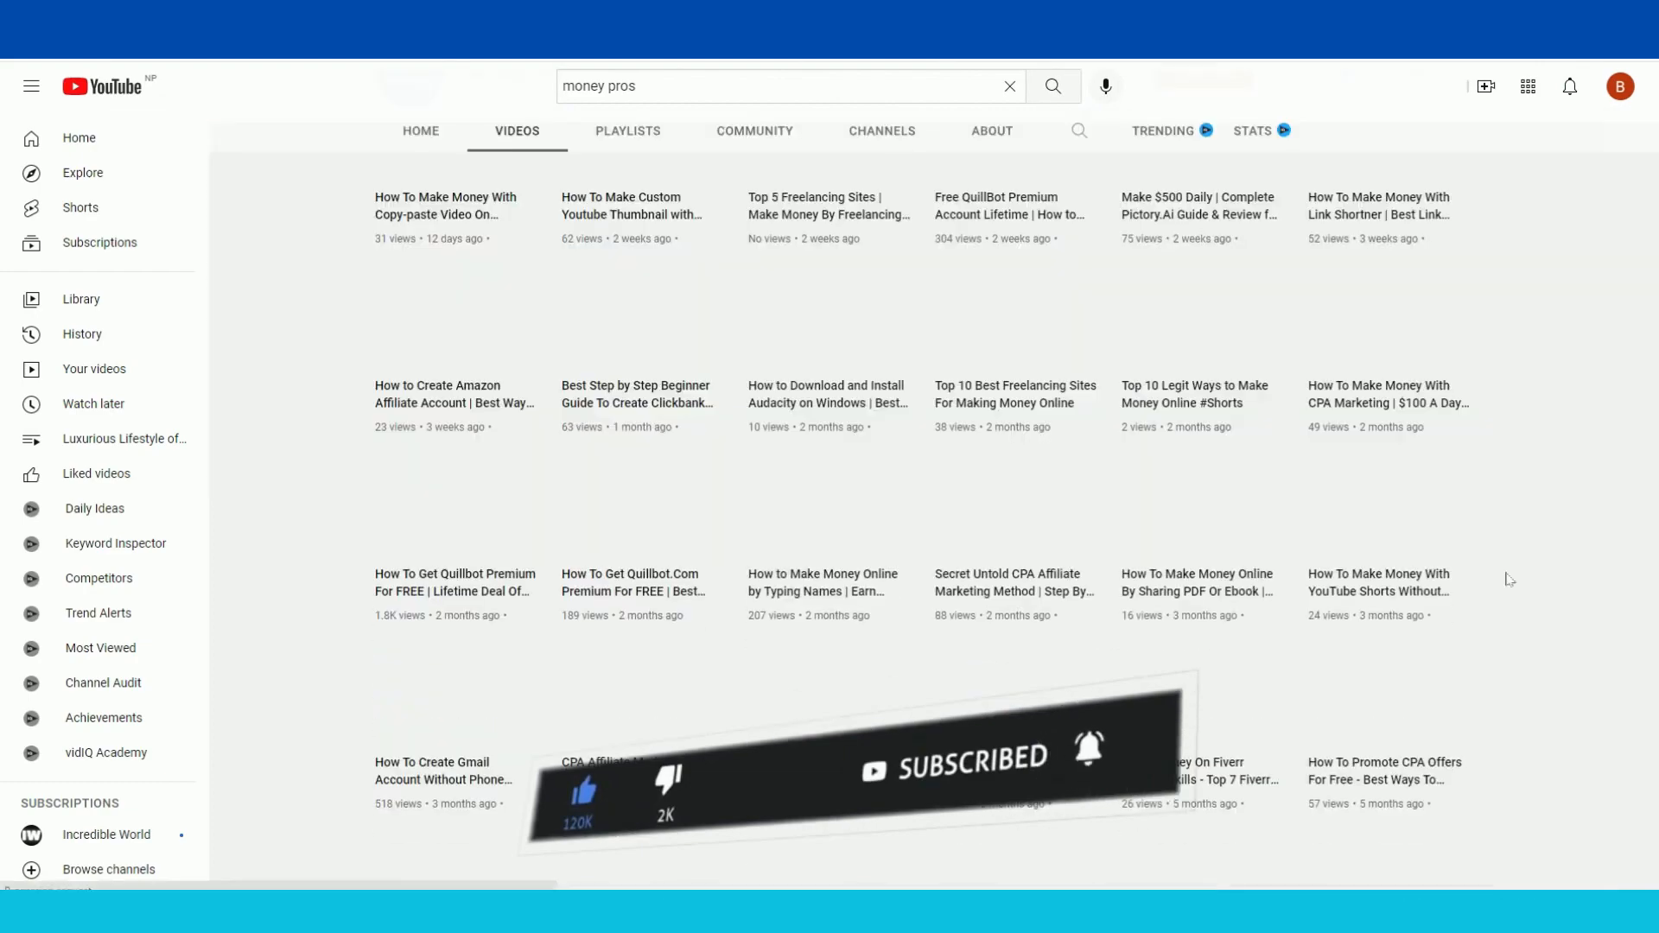
pyautogui.scroll(8, 1505, 577)
pyautogui.scroll(-3, 1505, 578)
pyautogui.scroll(-8, 1505, 577)
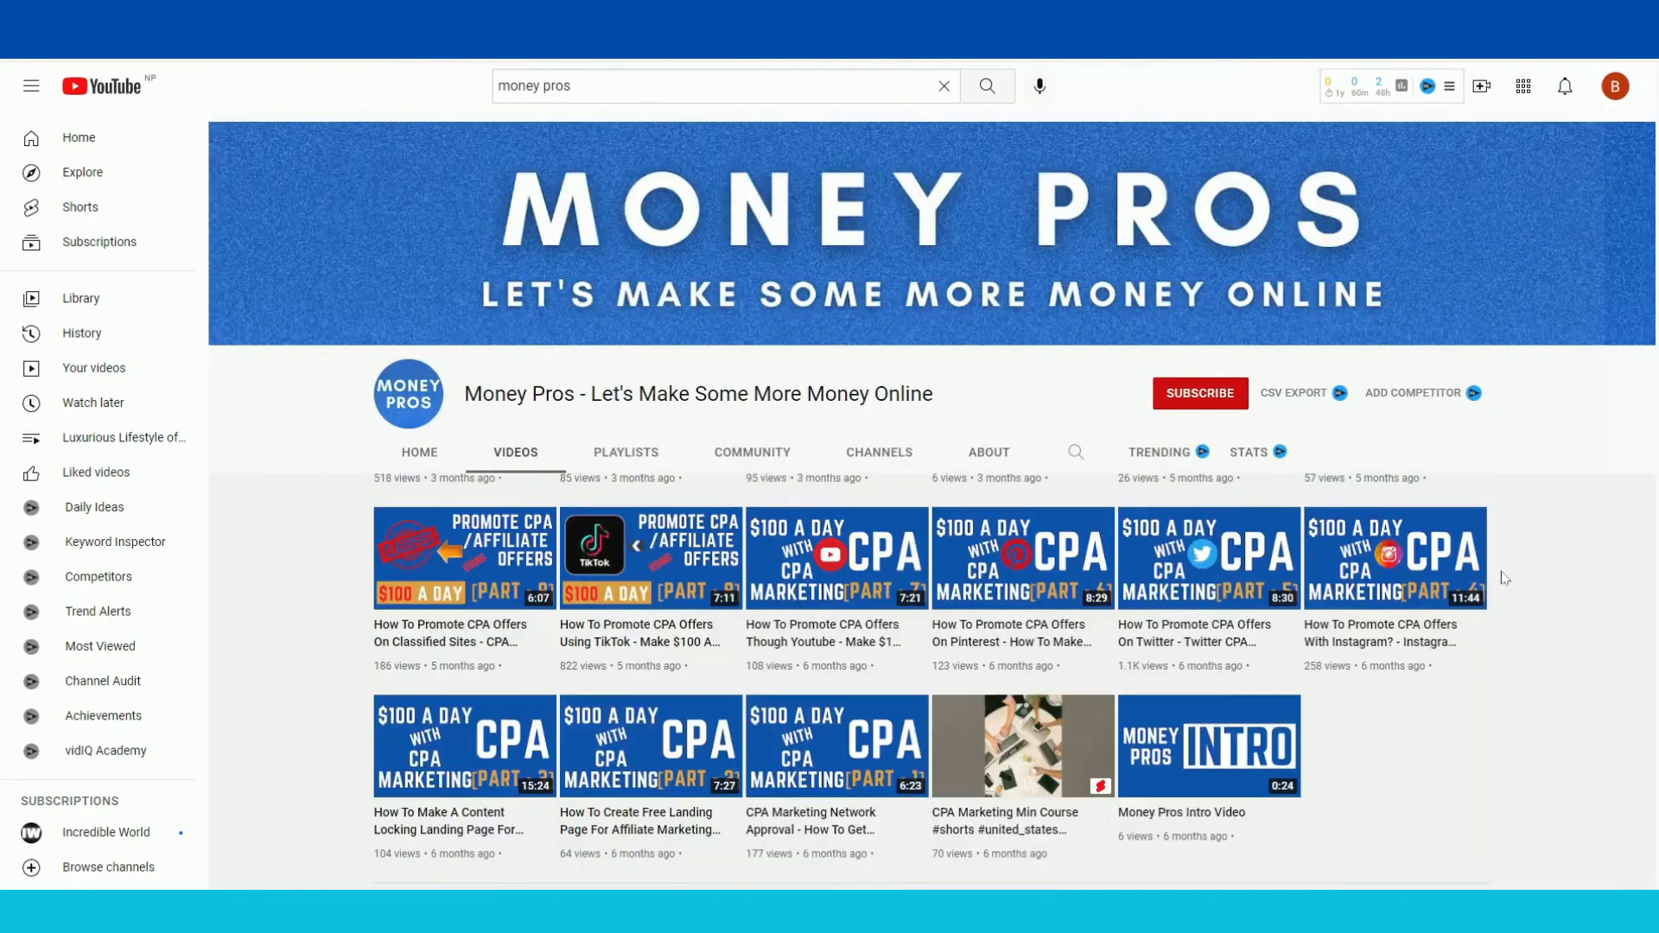
pyautogui.scroll(15, 1505, 577)
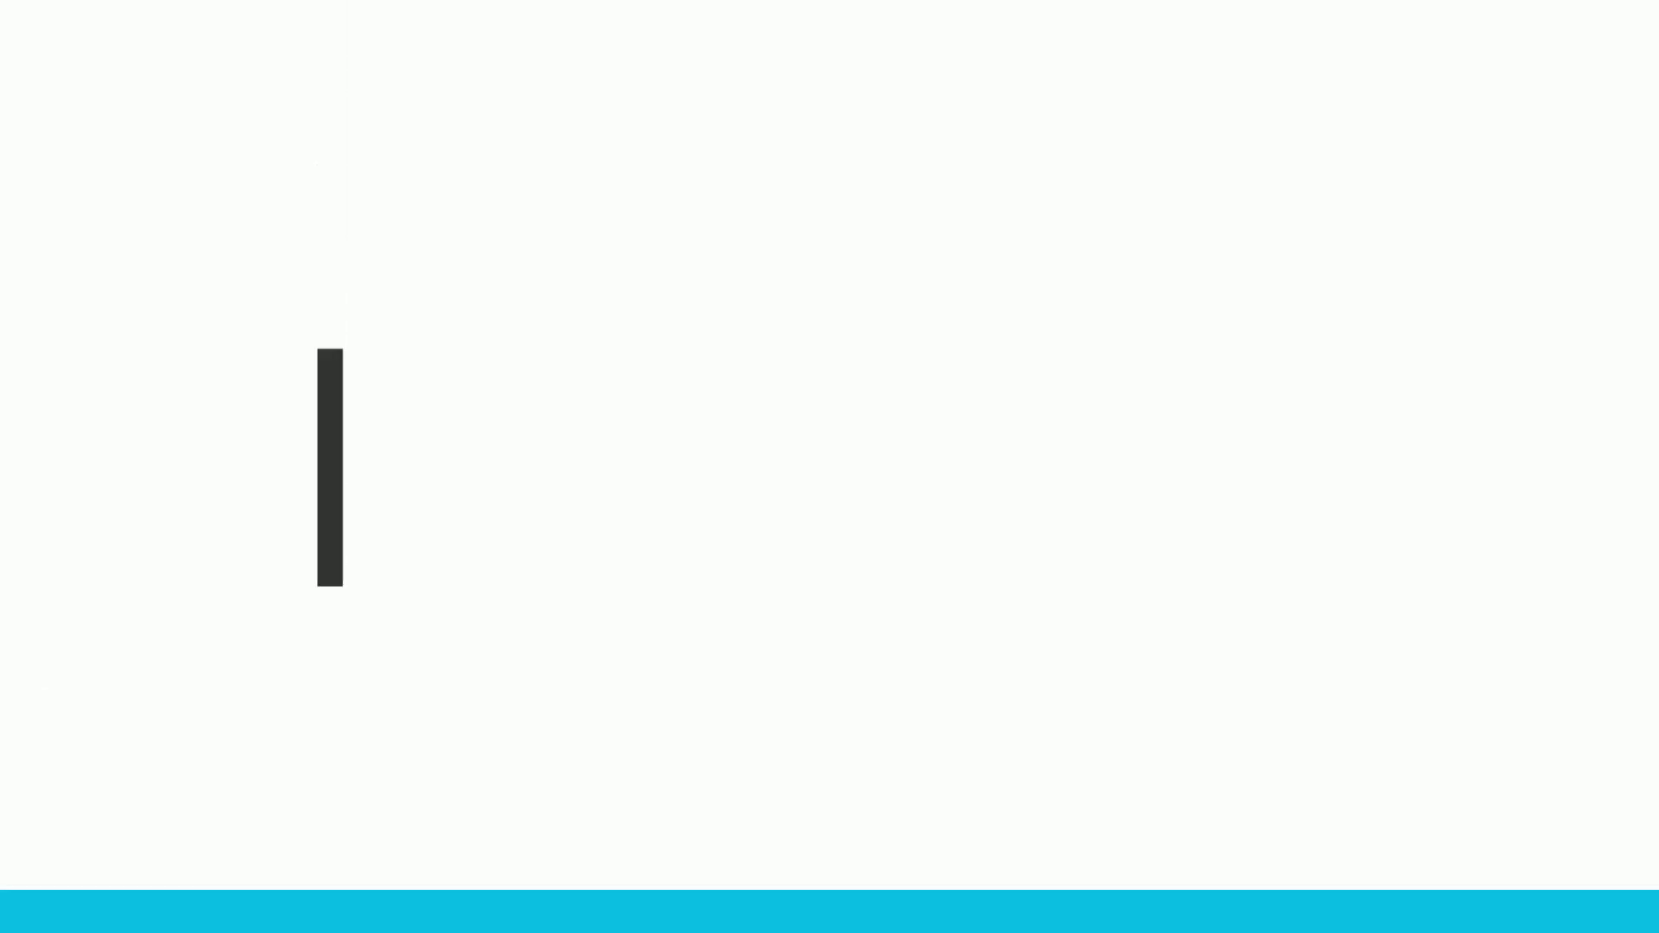